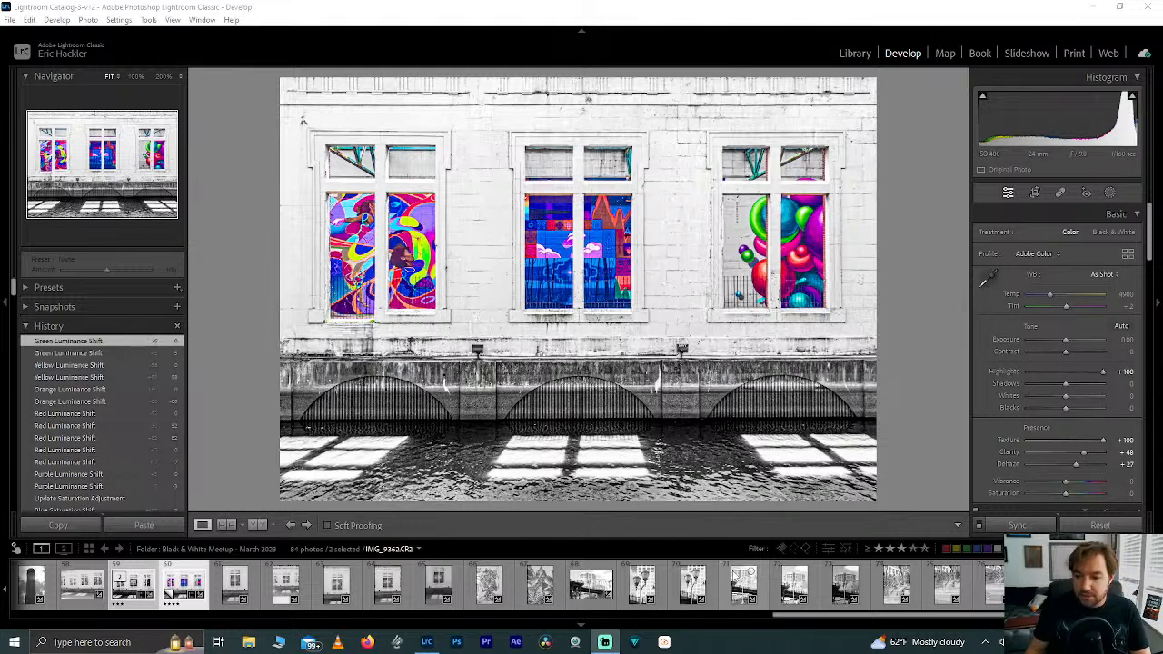
- Set Blacks to −10 on Mask 1, the linear gradient over the water, in the colour-window virtual copy IMG_9347.CR2
left_click_drag(883, 619, 756, 623)
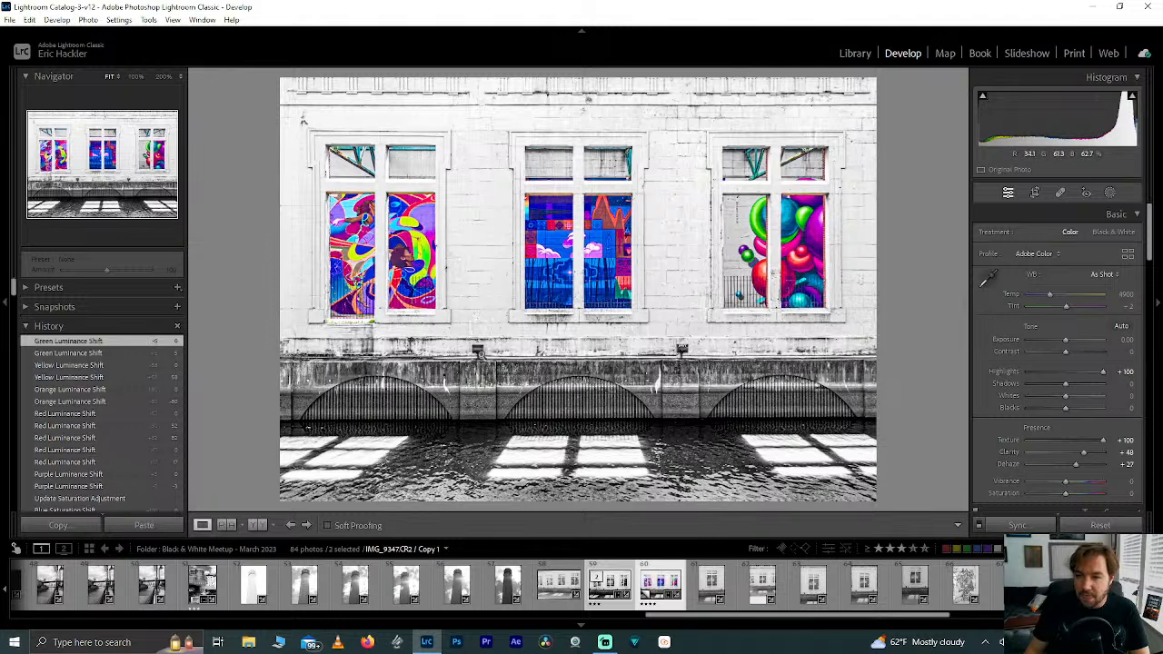
left_click(1109, 192)
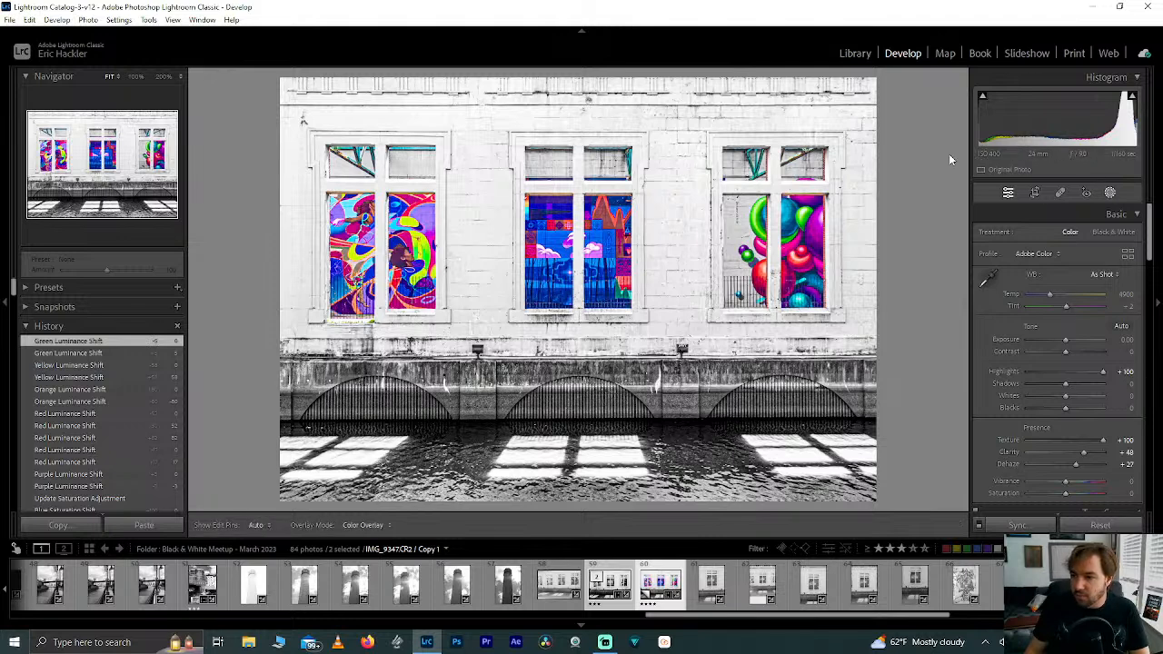
left_click(886, 184)
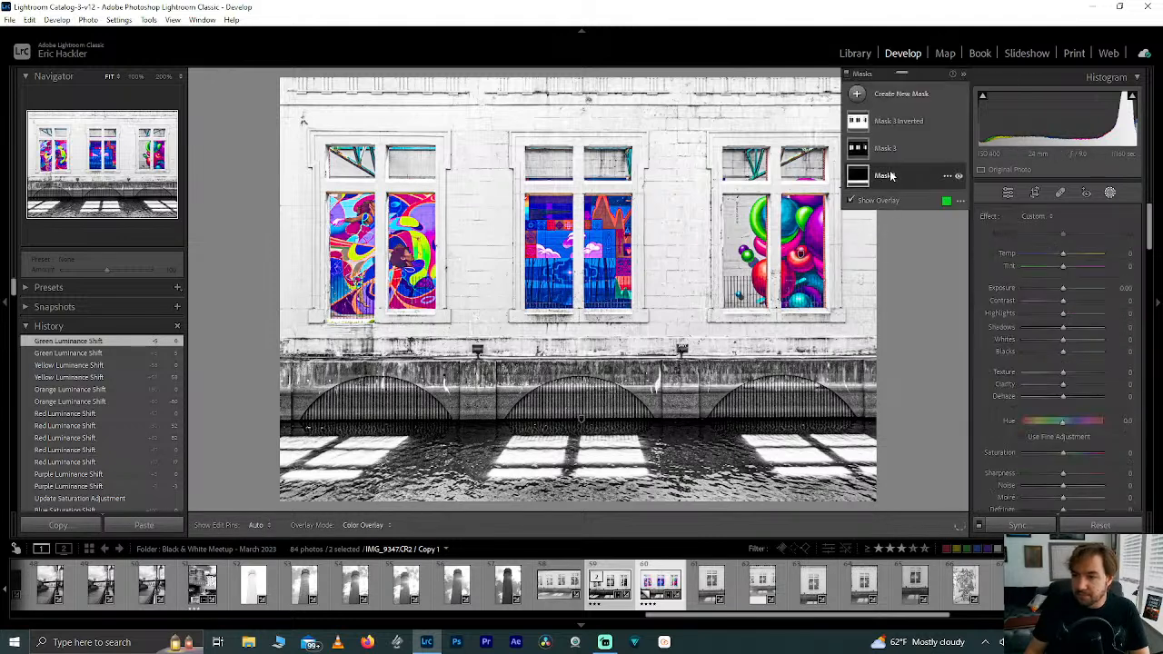
left_click(1047, 364)
left_click(1047, 365)
double_click(1045, 363)
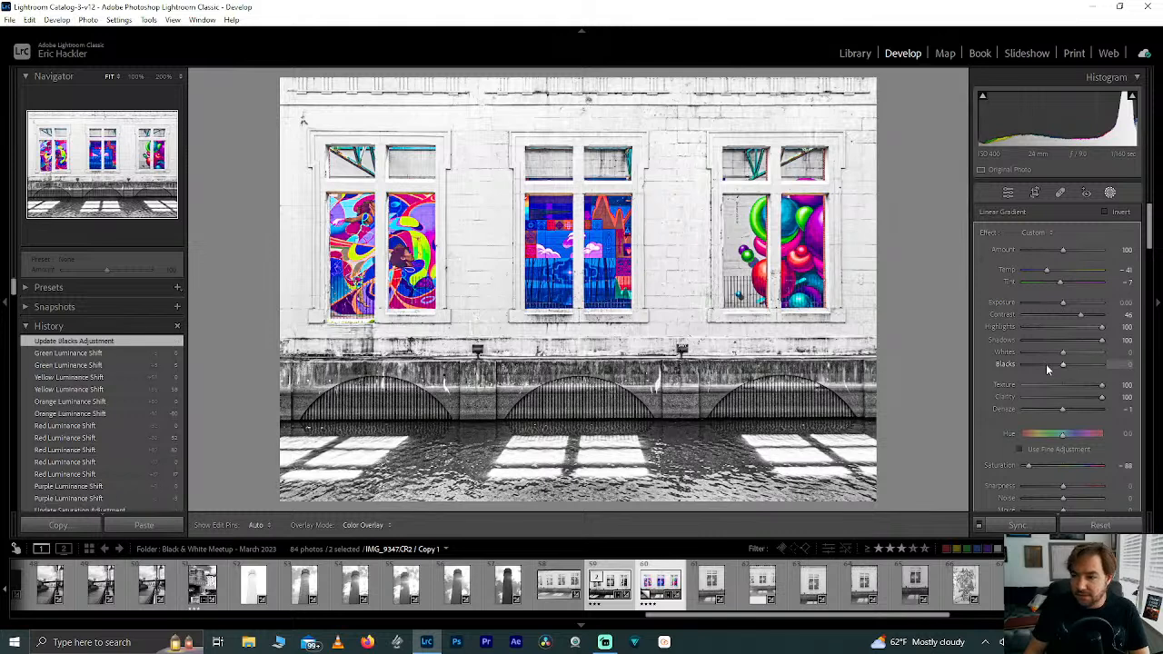
left_click_drag(1064, 363, 1059, 363)
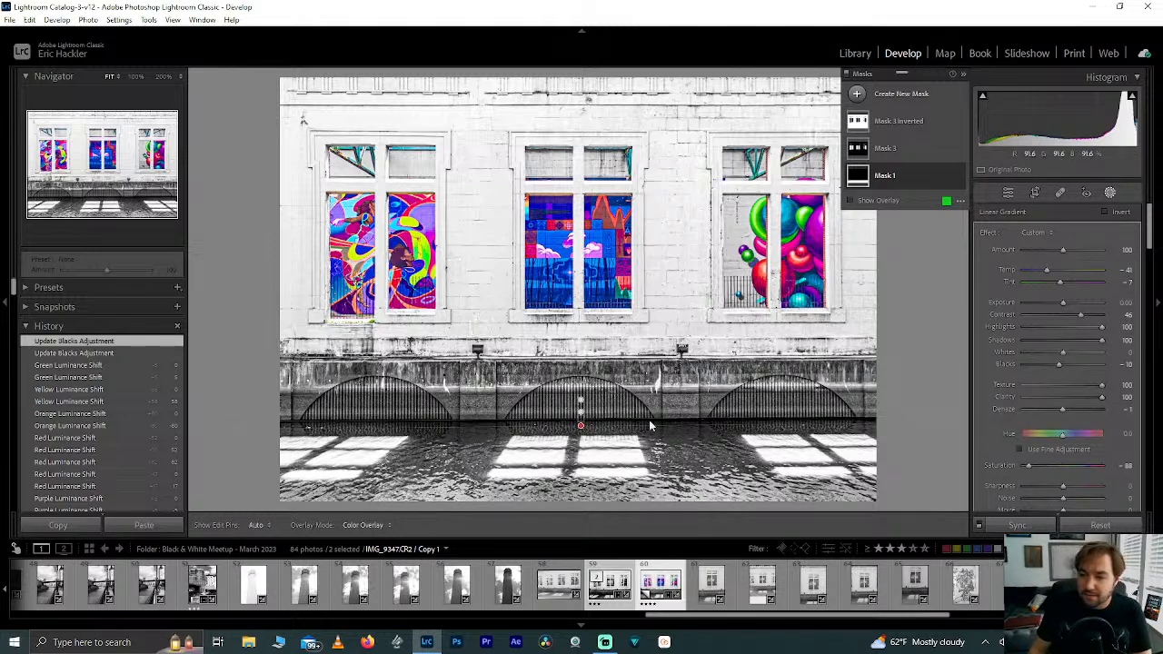
left_click(1004, 194)
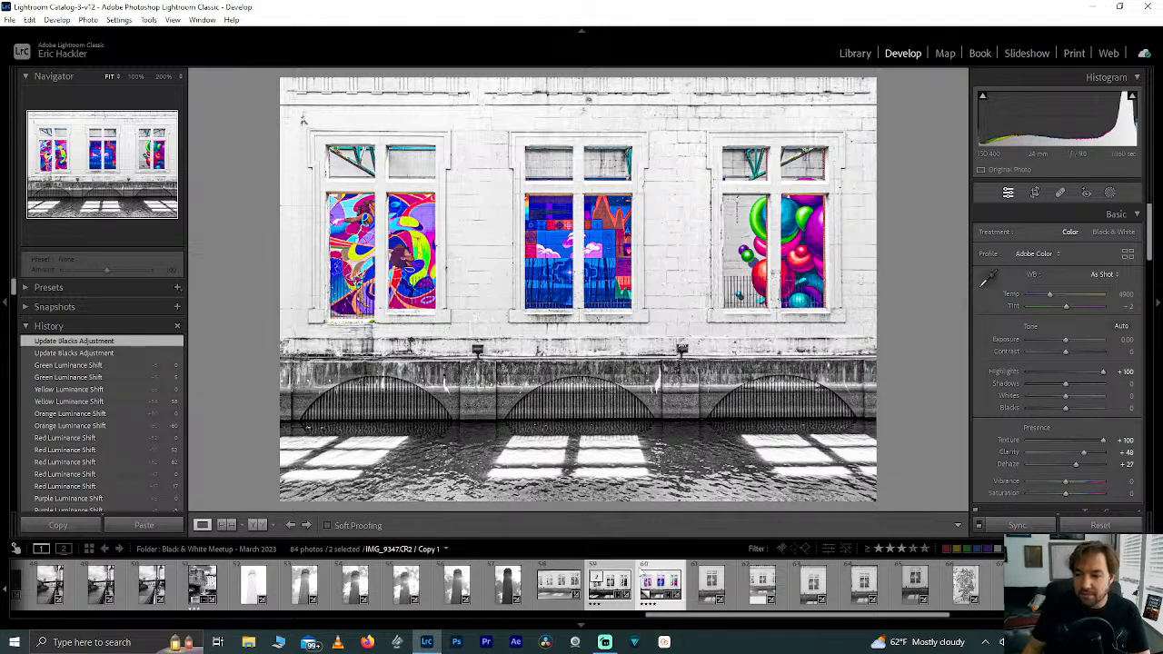
- Synchronize only the Lens Corrections and Crop settings from the colour virtual copy to the black-and-white original IMG_9347.CR2
left_click(607, 591)
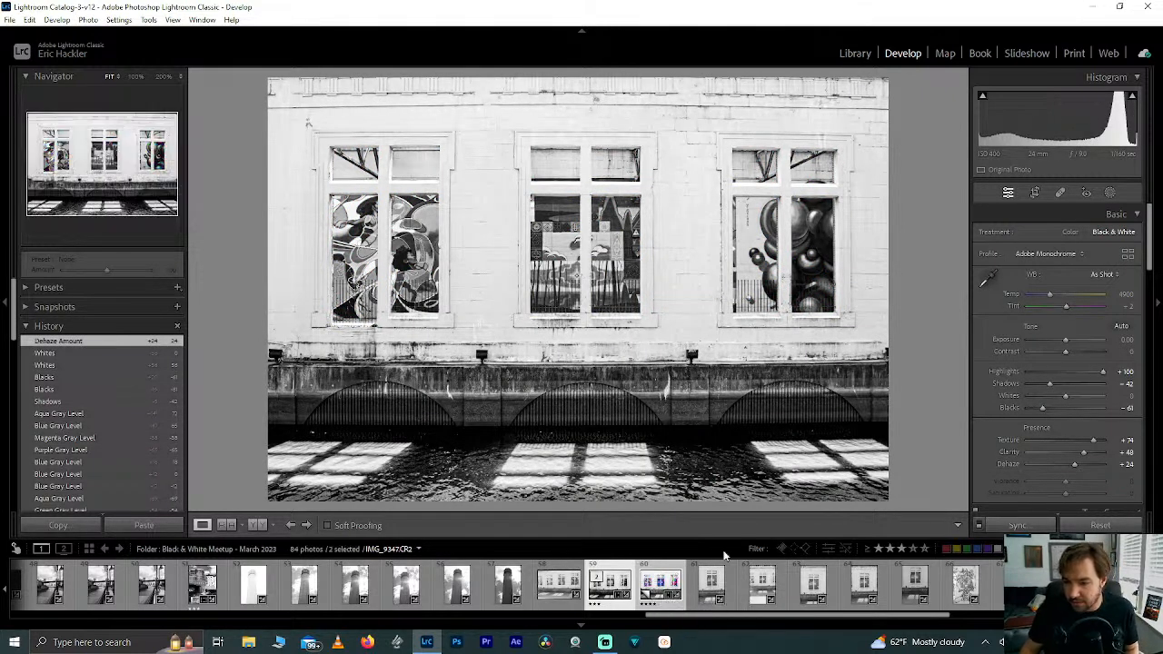
left_click(647, 590)
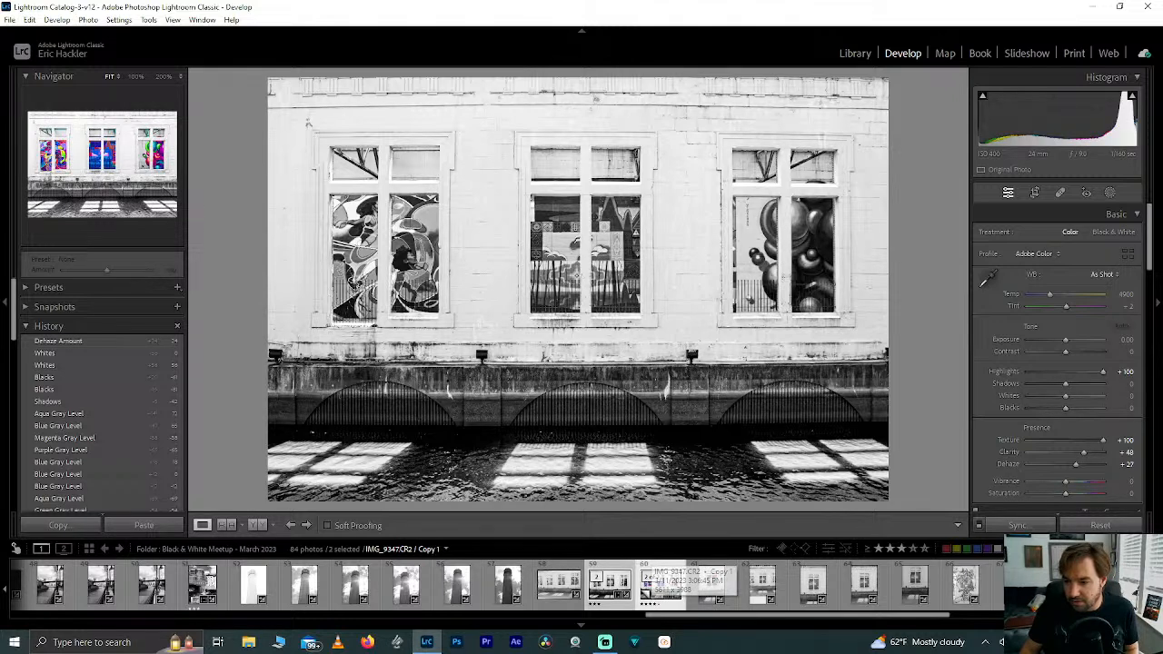
left_click(1018, 526)
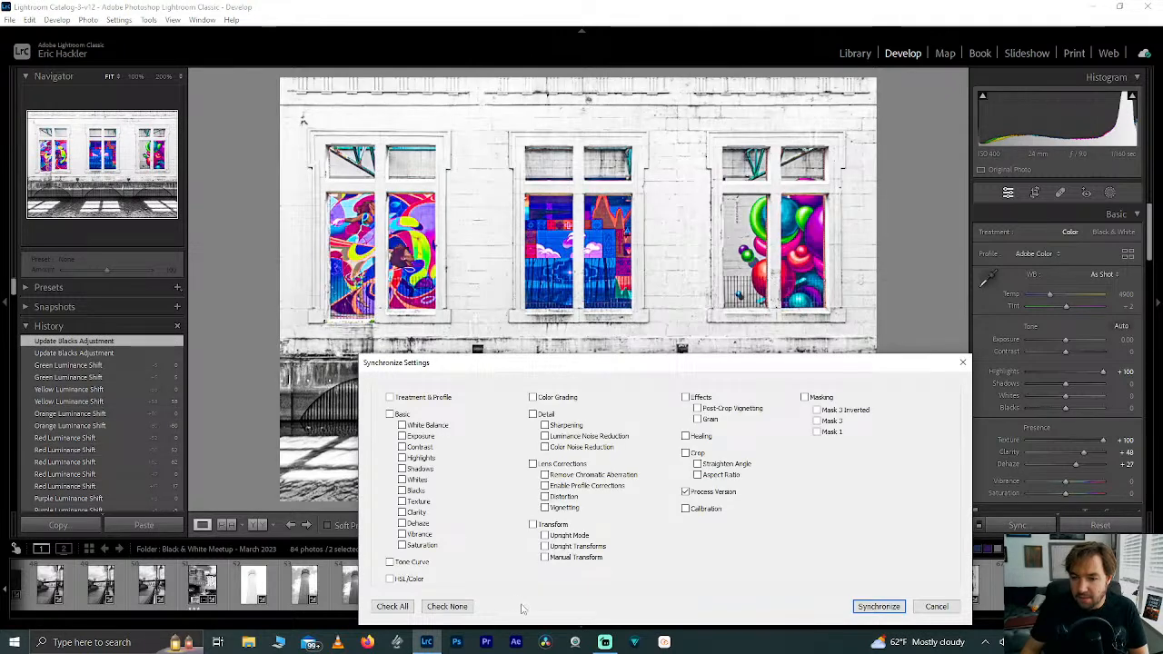
left_click(447, 606)
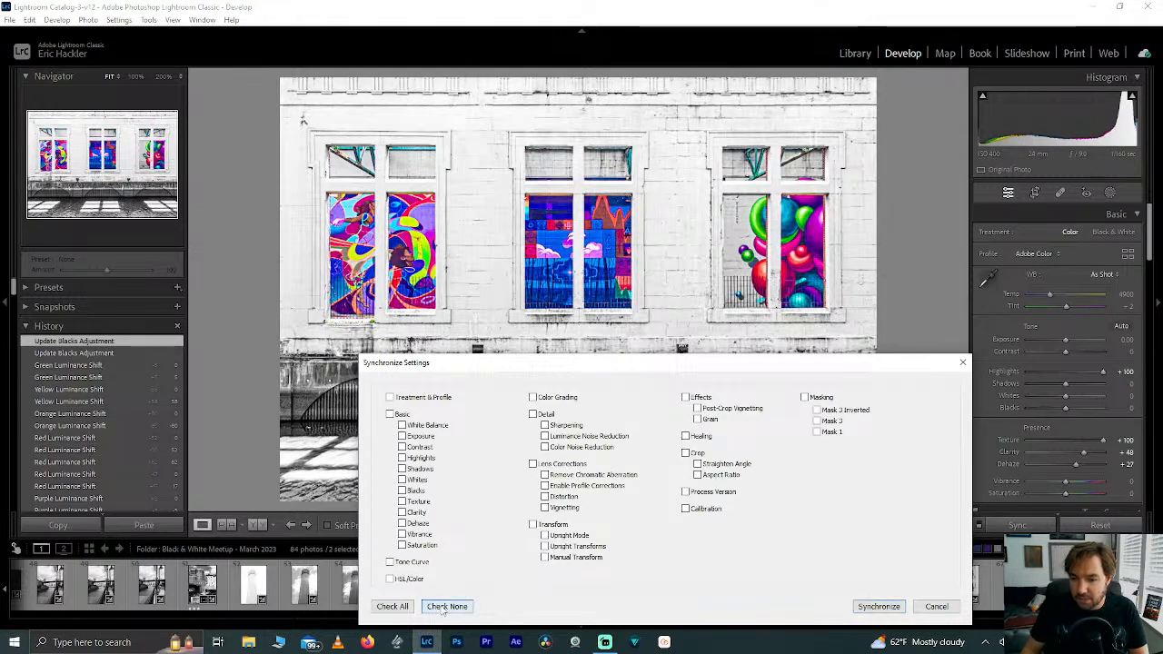
left_click(685, 453)
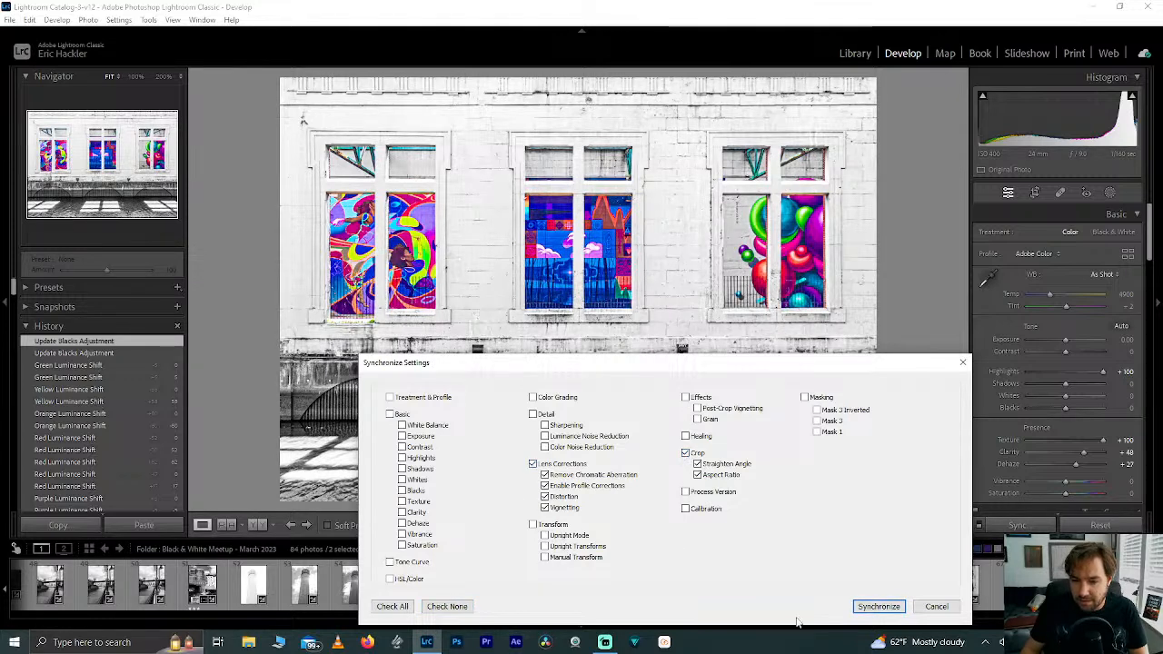
left_click(872, 611)
left_click(607, 591)
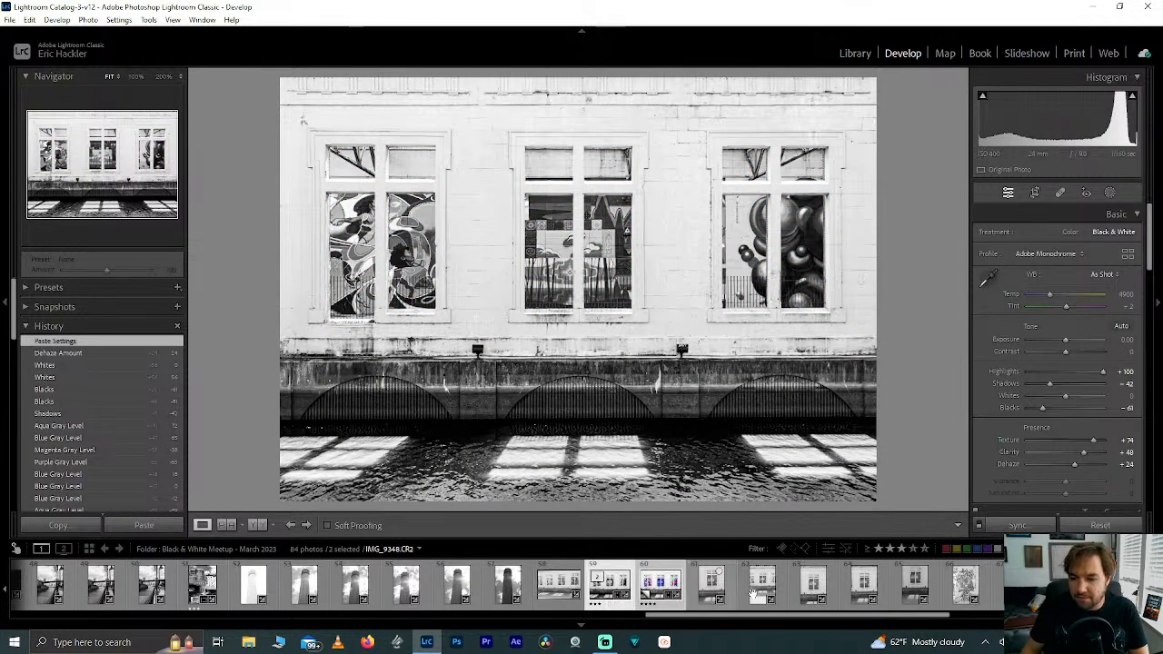
- Browse the March 2023 meetup folder's photos and open the overexposed tower photo IMG_9324.CR2
key("ctrl+apostrophe")
scroll(684, 589, "up", 3)
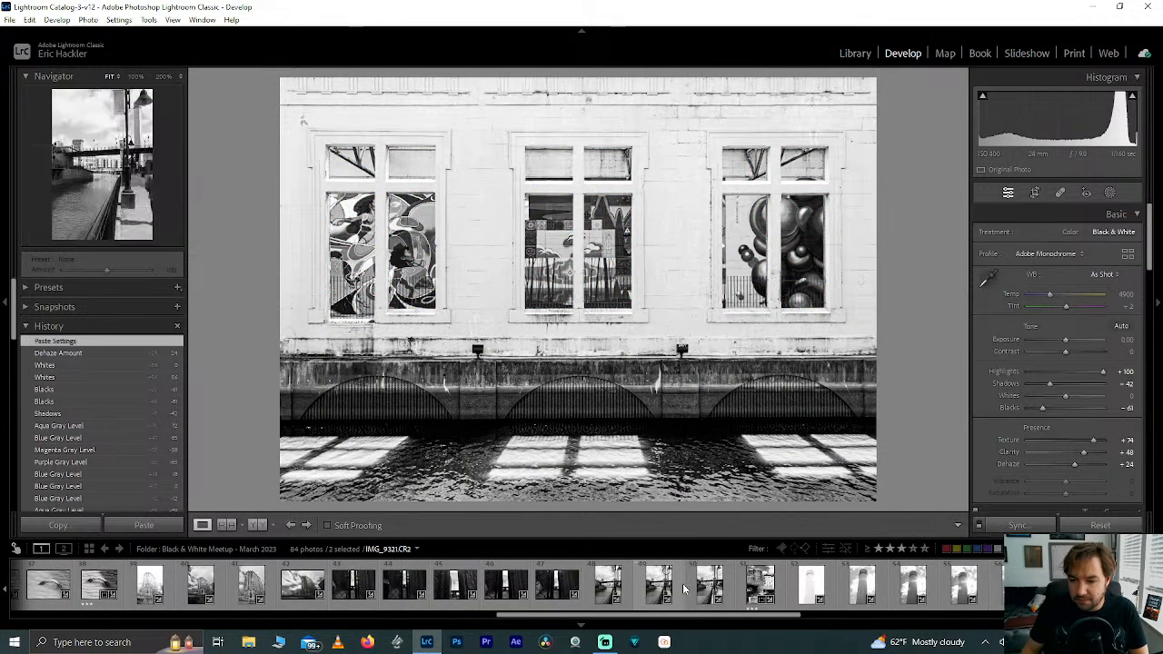
scroll(684, 588, "up", 6)
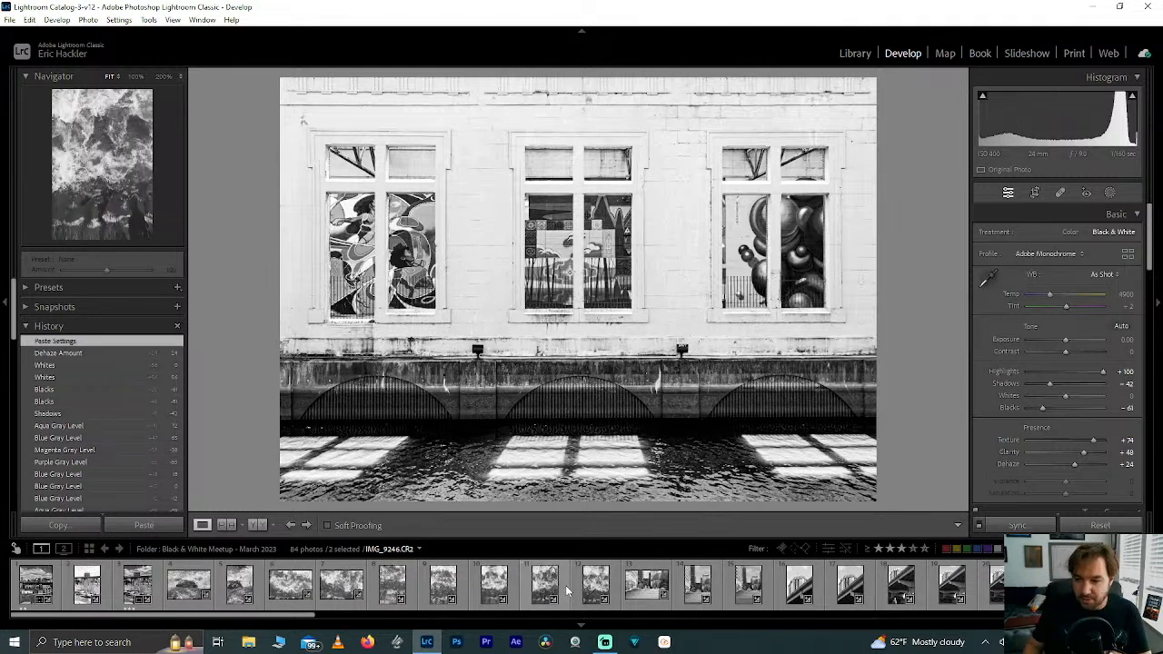
left_click(660, 614)
scroll(660, 608, "down", 6)
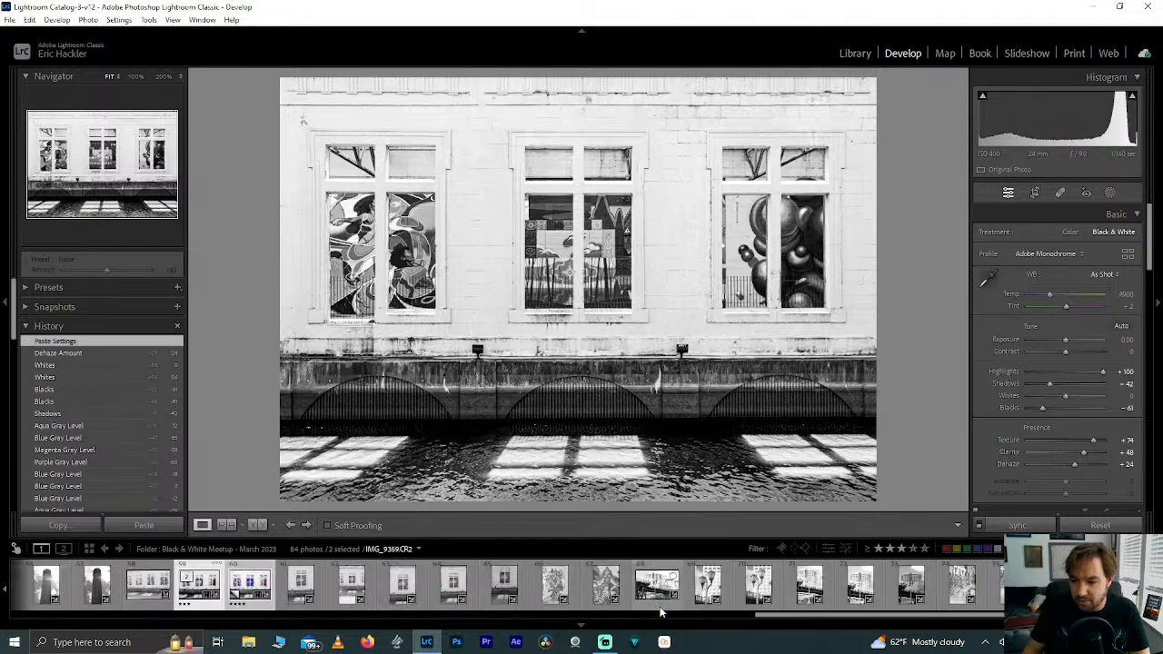
scroll(309, 578, "up", 2)
left_click(400, 581)
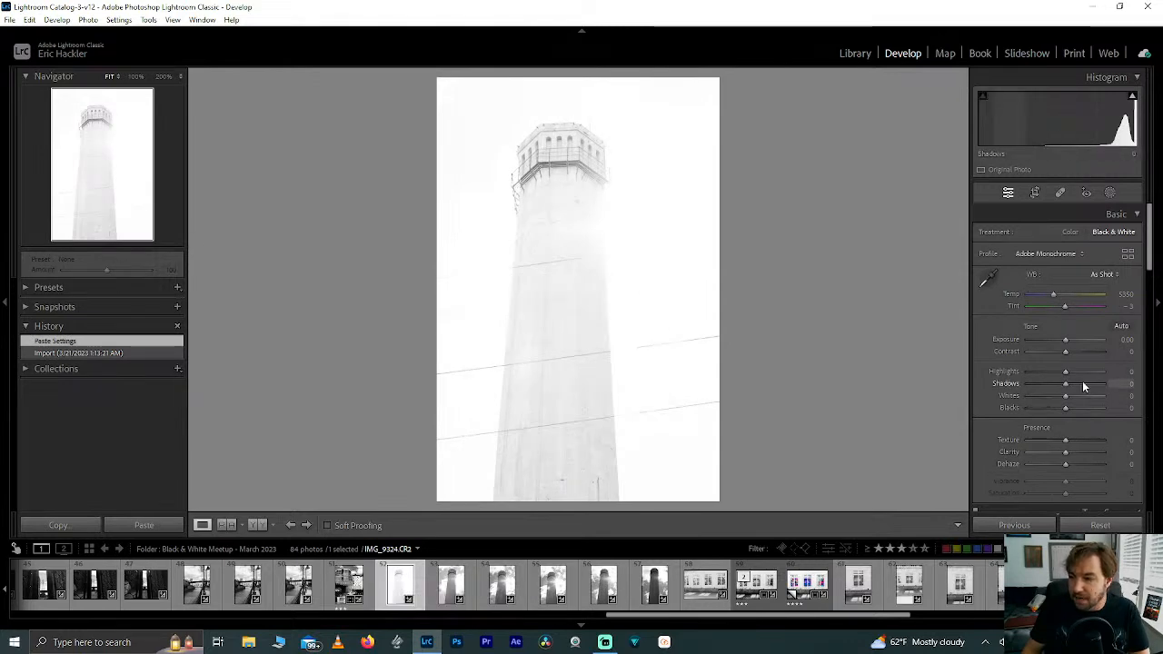
- Set Exposure to −1.45, Highlights, Shadows and Whites to −100, and Blacks to −73 on the tower photo, and compare before and after
left_click_drag(1038, 371, 968, 363)
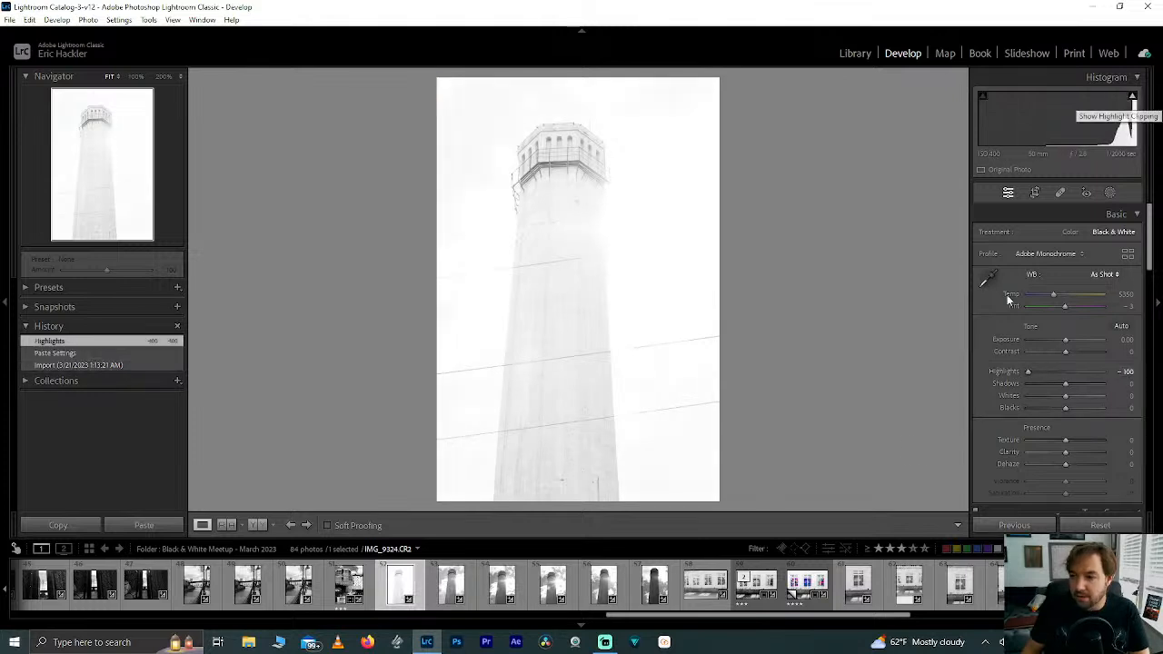
double_click(1021, 371)
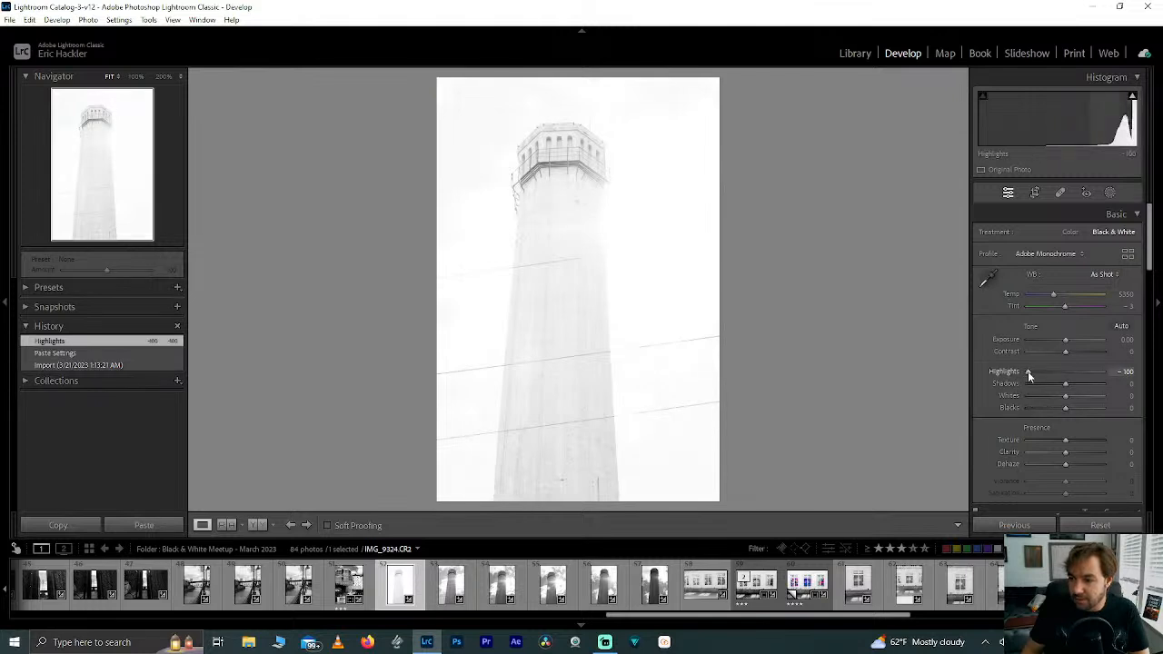
left_click_drag(1069, 401, 994, 369)
left_click_drag(1065, 339, 1054, 342)
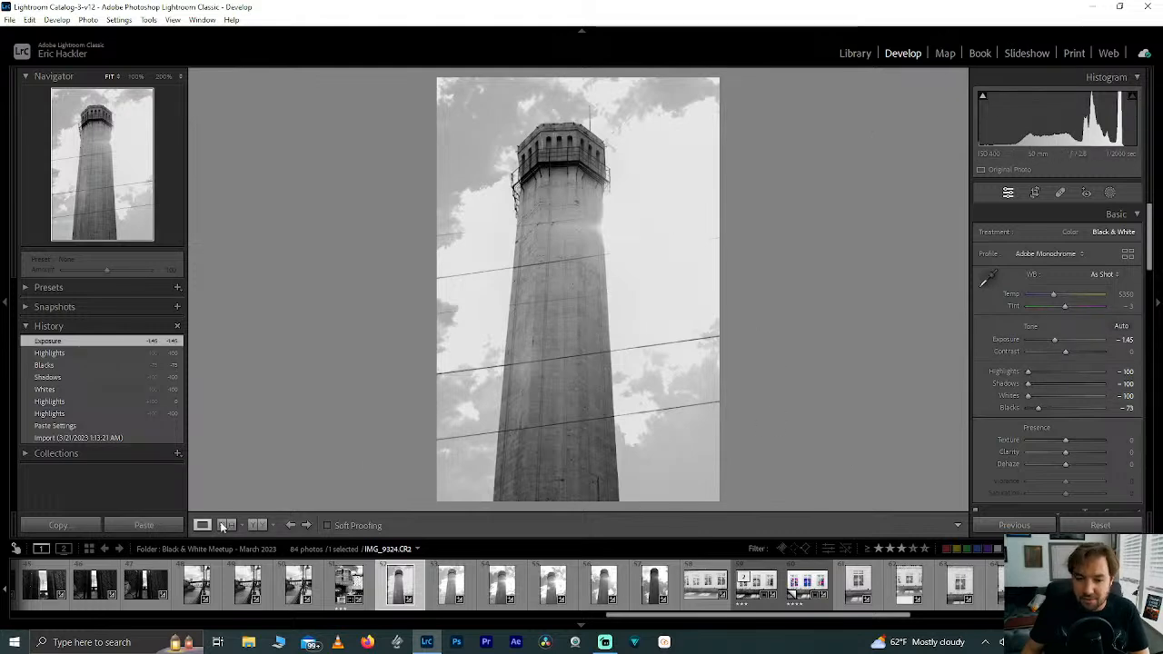
left_click(257, 525)
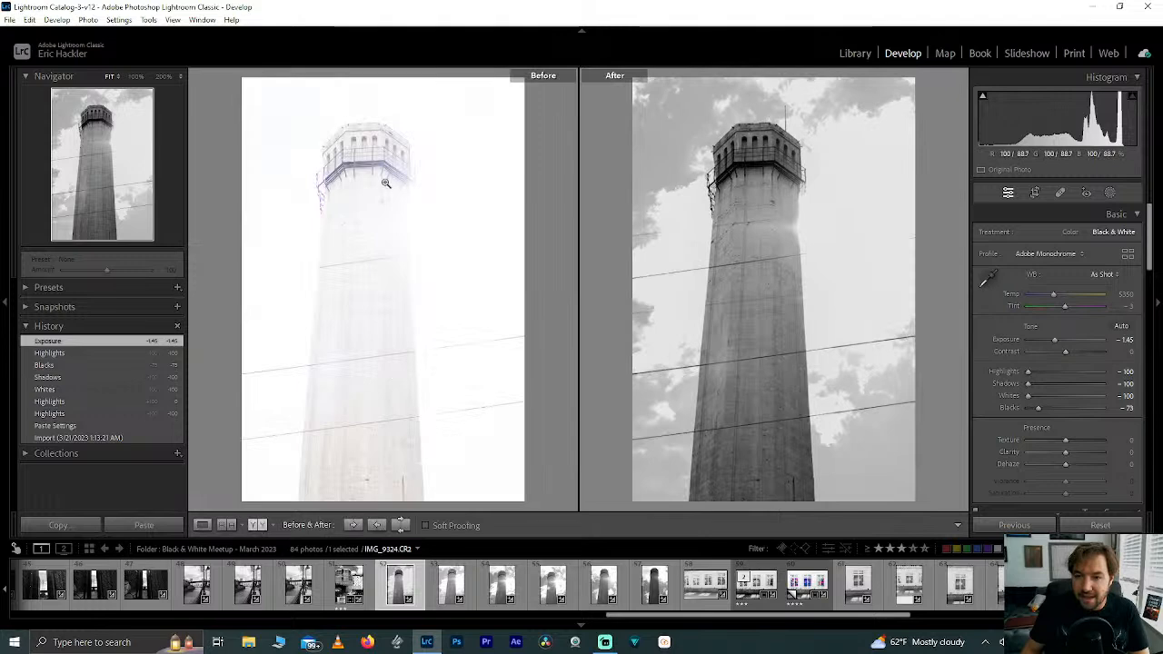
left_click(201, 526)
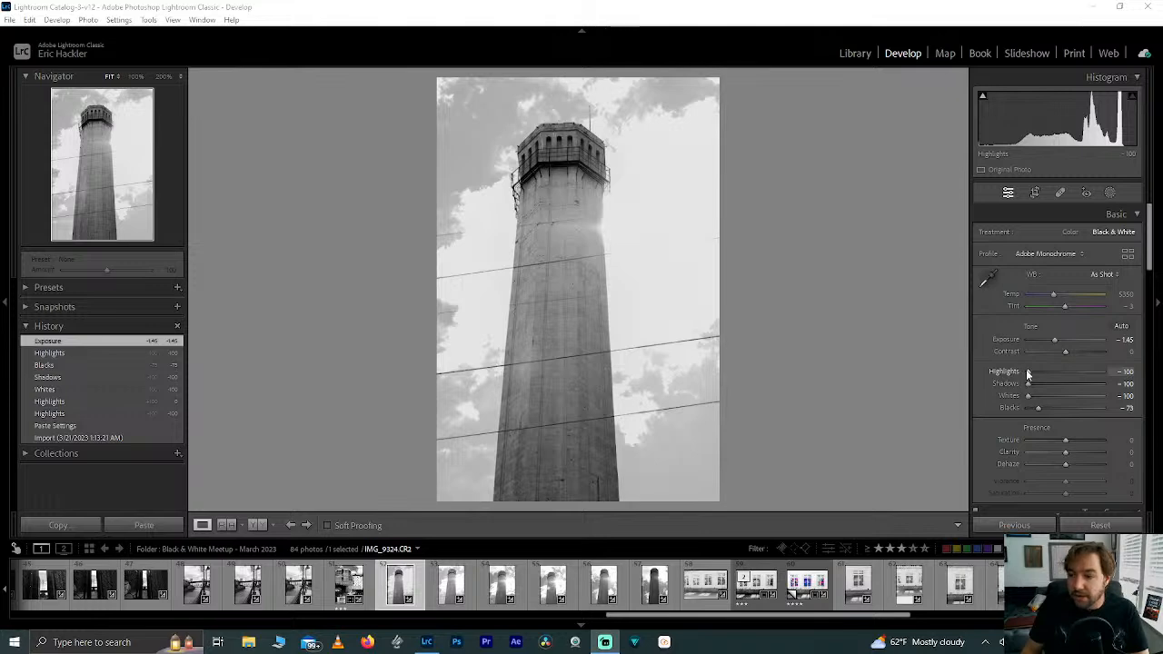
left_click_drag(1028, 371, 994, 369)
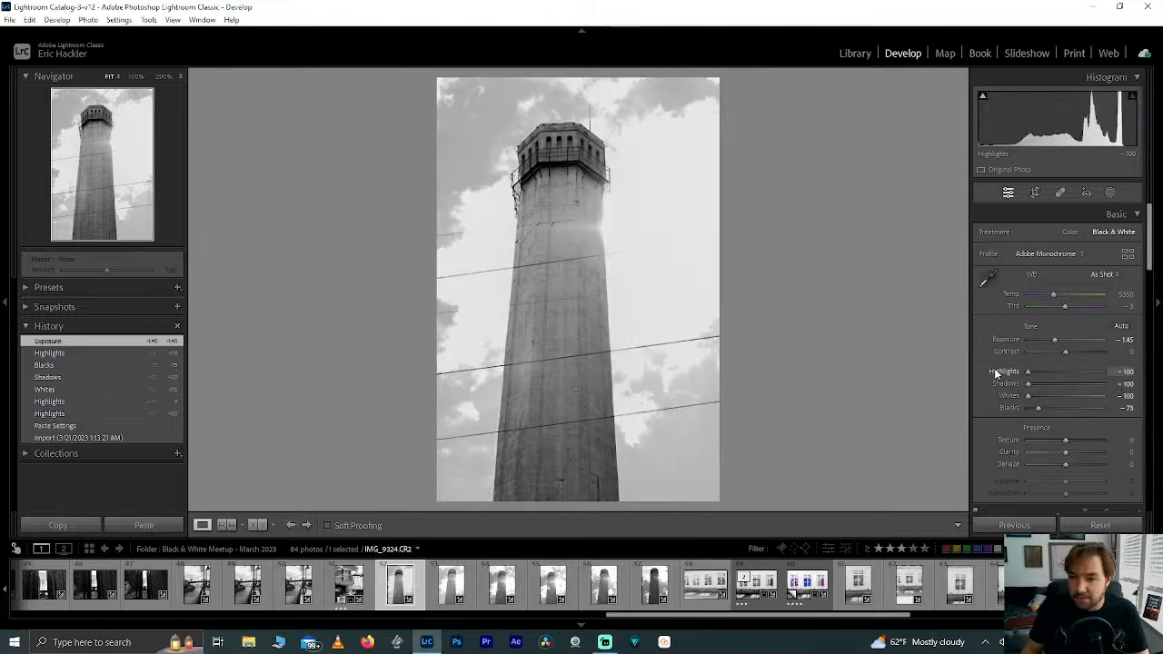
- Set Clarity to +73 and Dehaze to −10 on the tower photo, with Contrast and Texture at 0
mouse_move(1065, 350)
left_mouse_down()
mouse_move(1079, 353)
mouse_move(1064, 352)
left_mouse_up()
double_click(1064, 352)
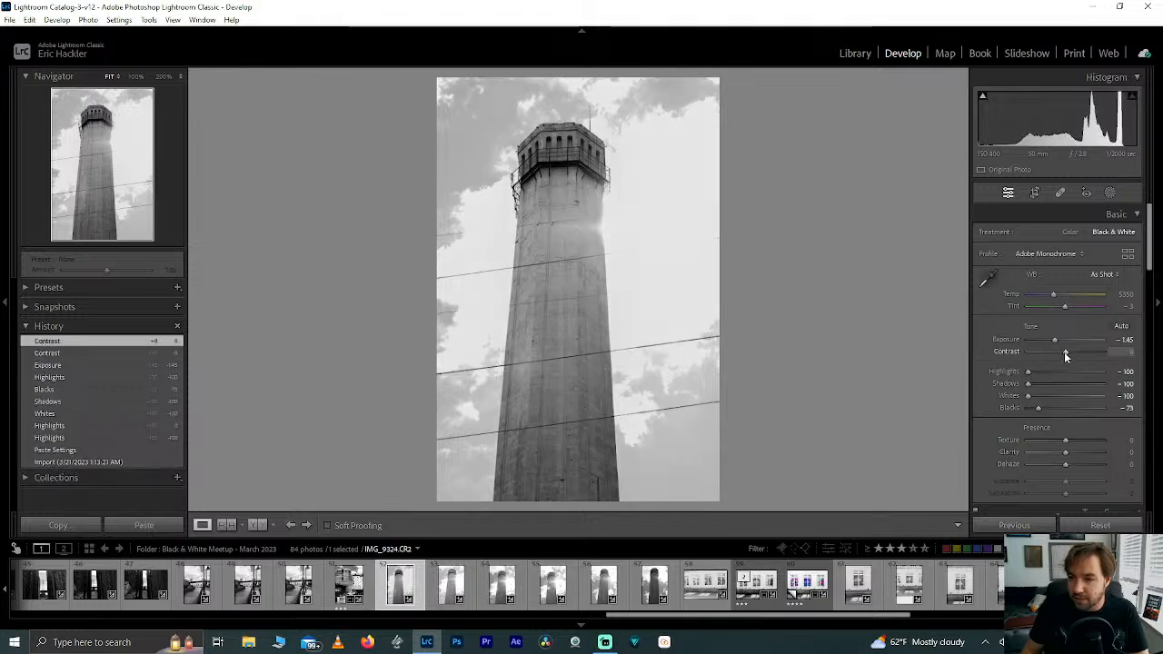
mouse_move(1066, 452)
left_mouse_down()
mouse_move(1091, 459)
mouse_move(1133, 444)
mouse_move(1082, 441)
left_mouse_up()
double_click(1082, 440)
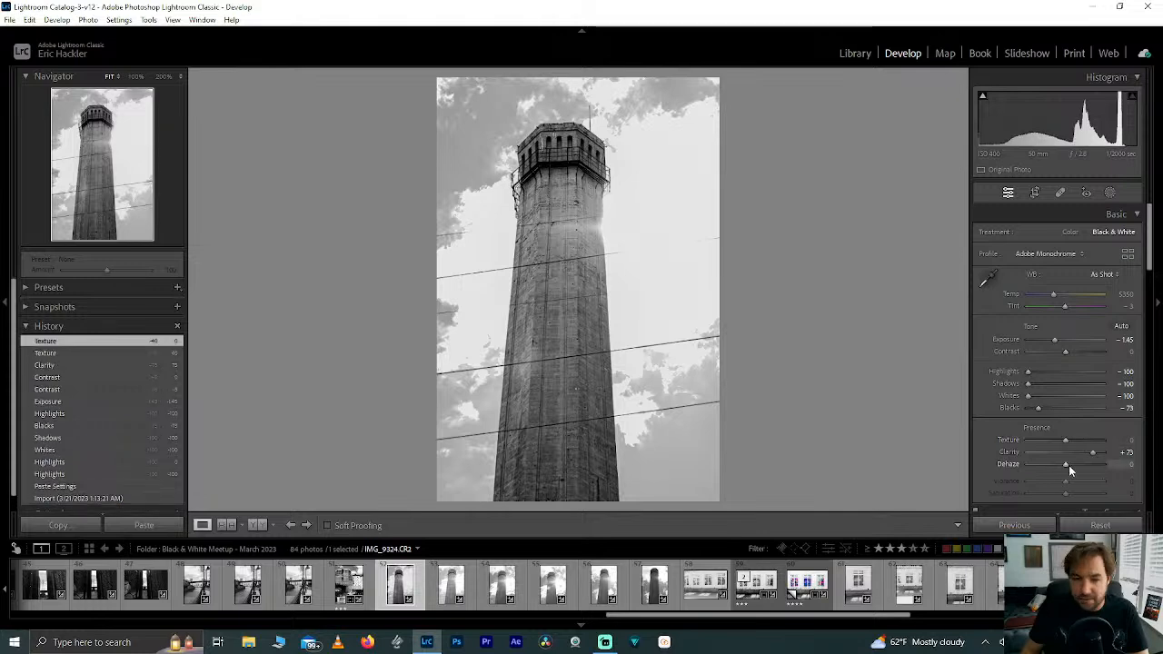
left_click_drag(1068, 465, 1065, 465)
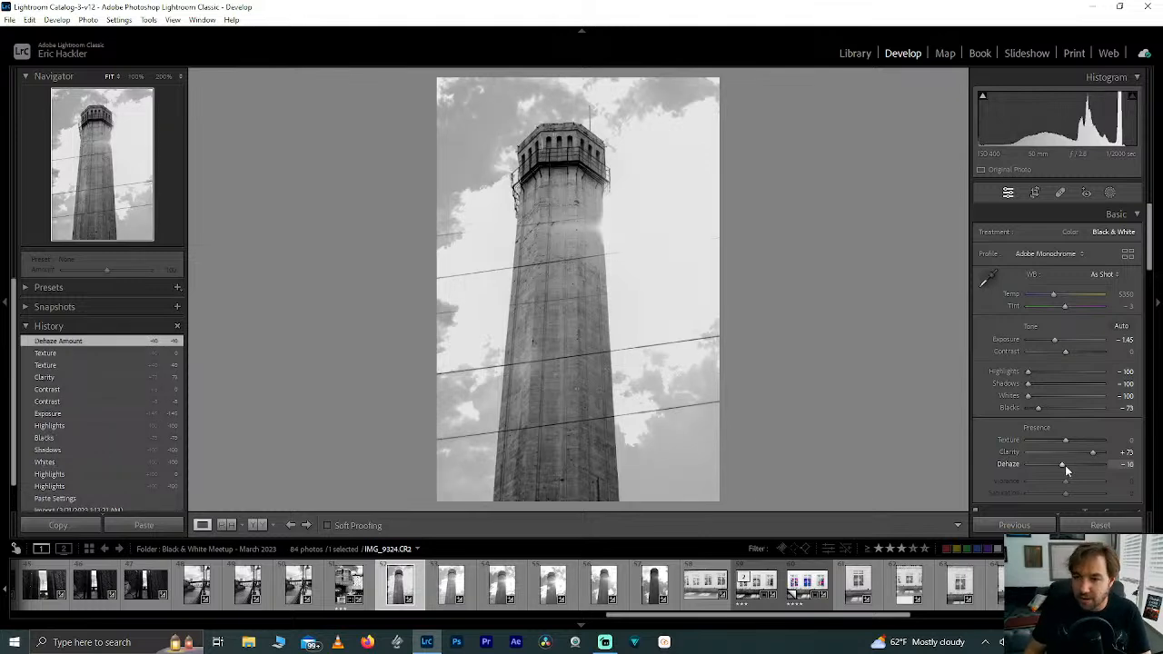
- Crop the tower photo with a custom aspect, trimming a strip off its right side and its bottom edge
left_click(1034, 192)
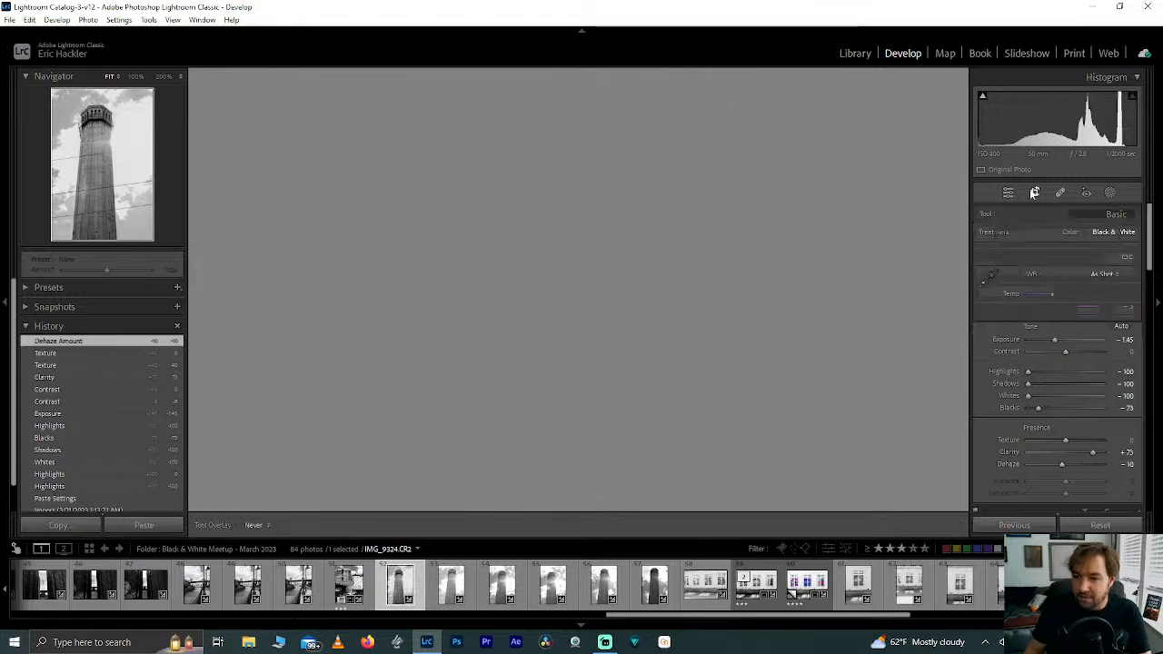
left_click_drag(722, 289, 699, 293)
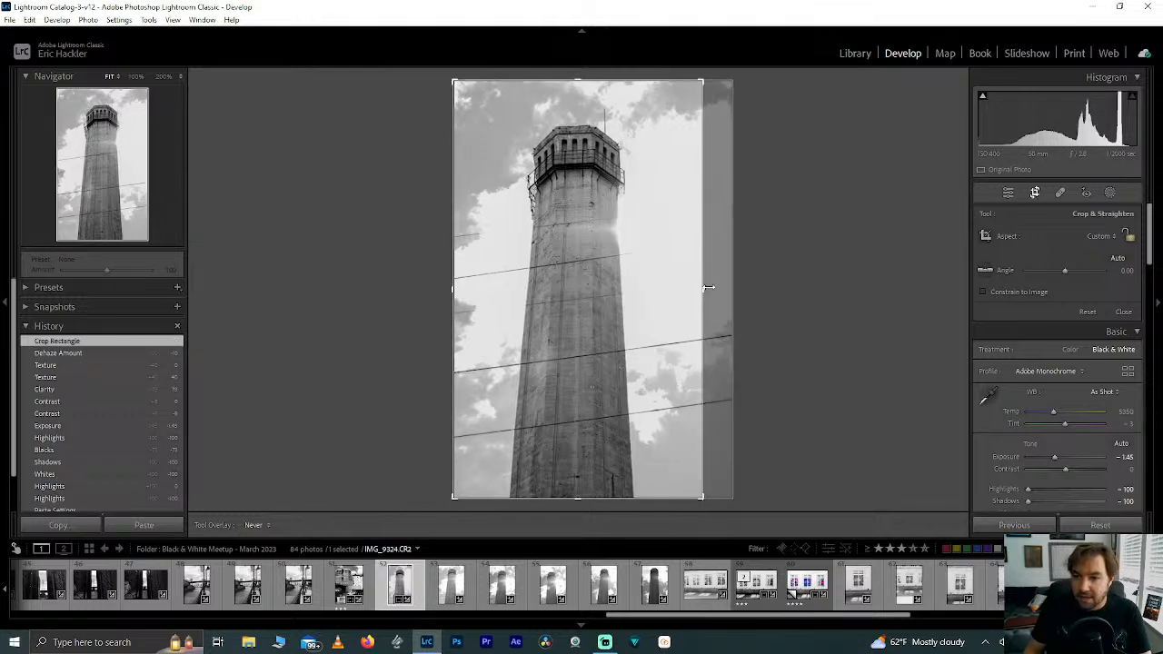
left_click_drag(574, 500, 570, 479)
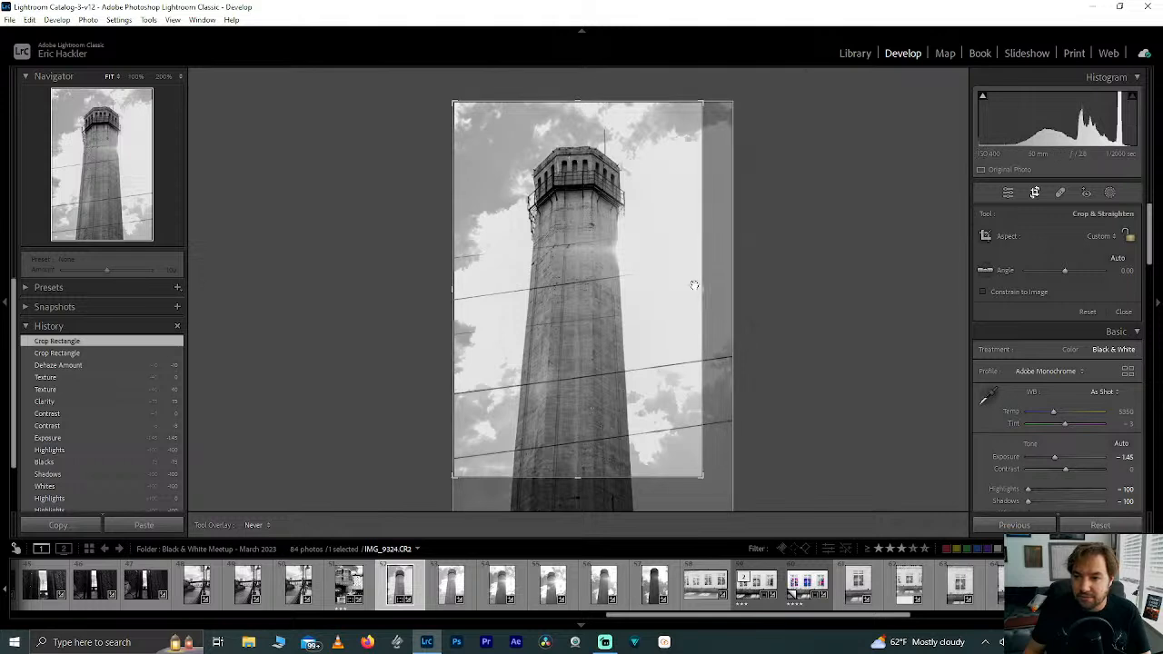
left_click_drag(572, 479, 554, 544)
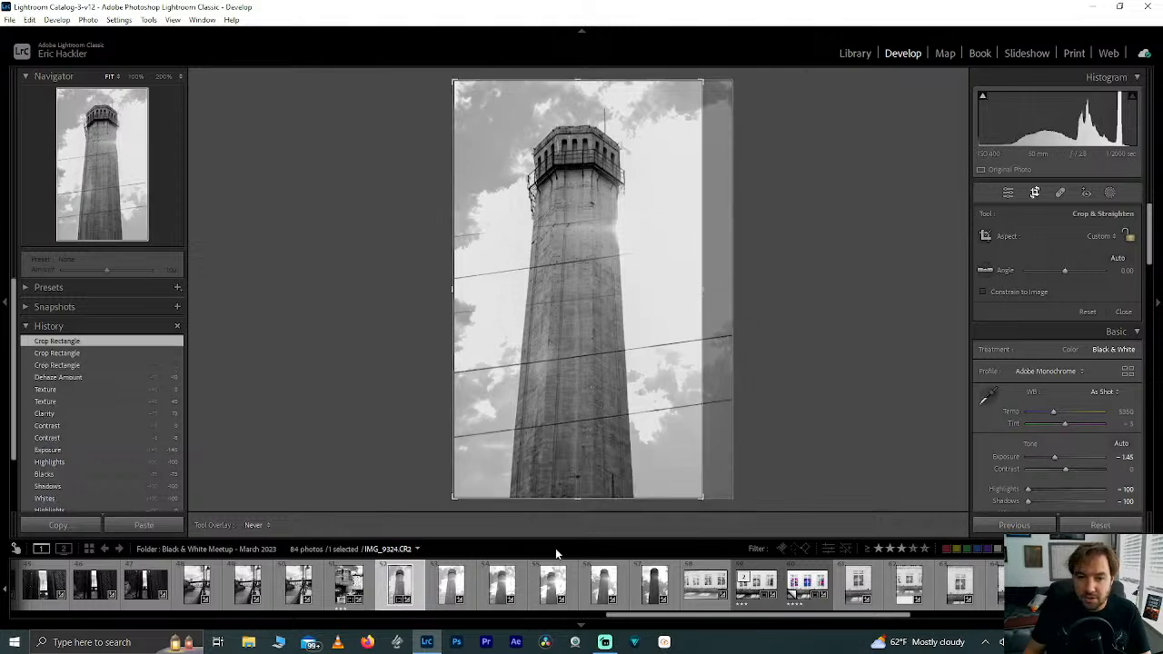
left_click_drag(584, 497, 581, 485)
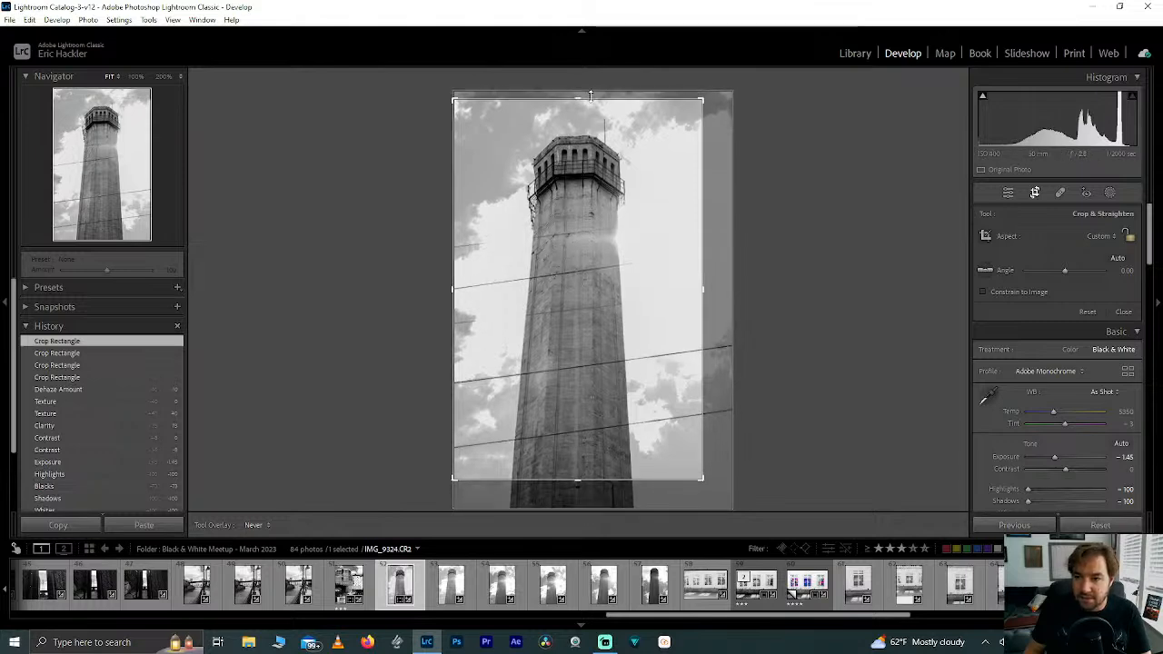
left_click_drag(593, 88, 592, 83)
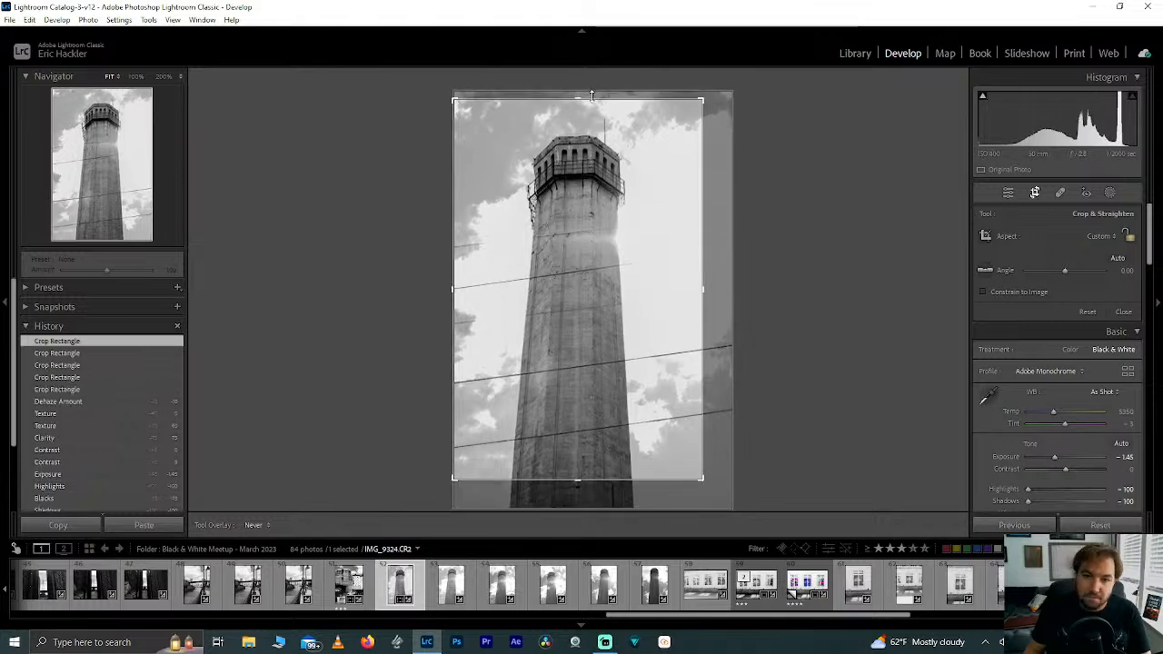
left_click(592, 83)
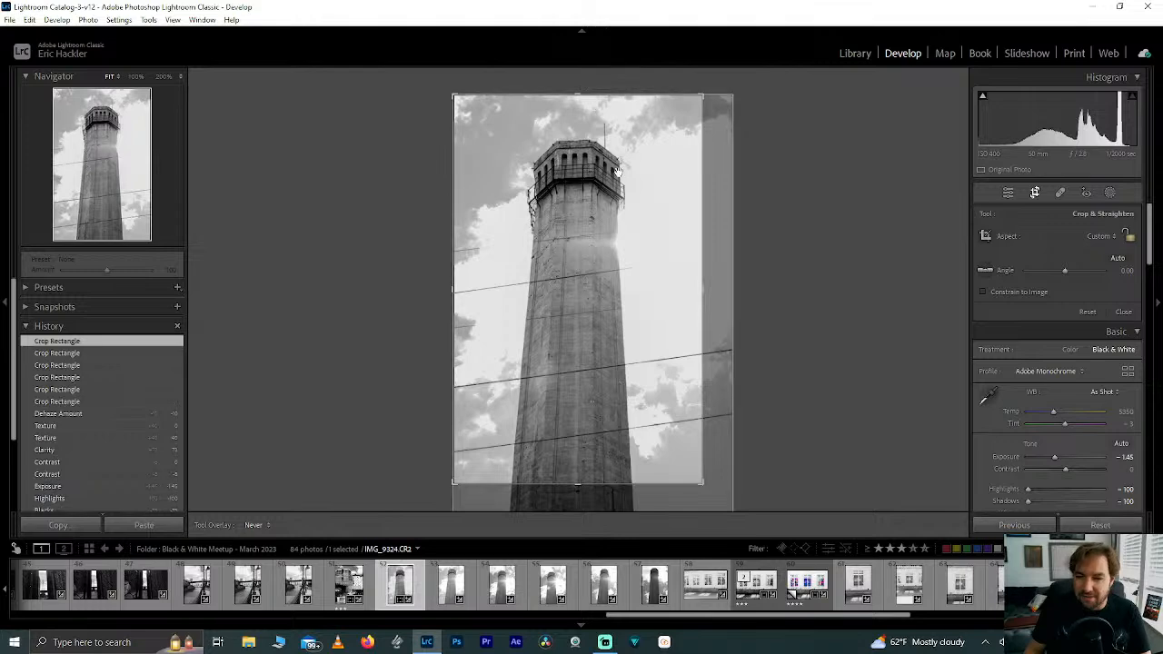
left_click(1010, 191)
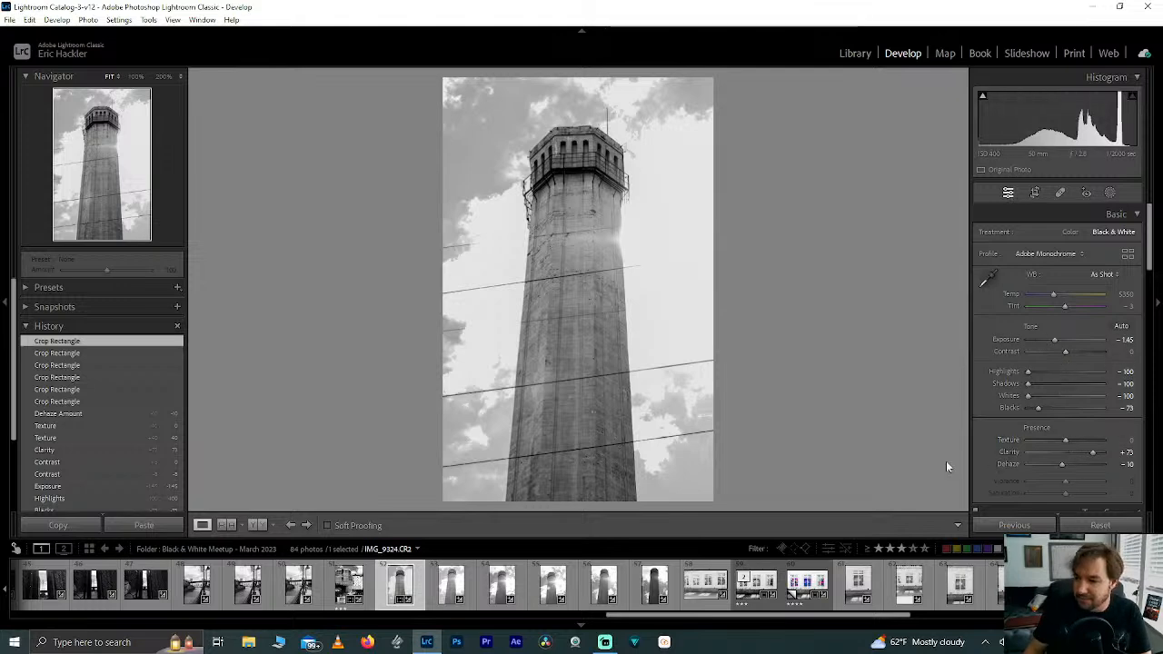
- Darken the blues in the tower photo's Black & White Mix by setting Blue to −33
scroll(977, 442, "down", 4)
scroll(977, 442, "down", 2)
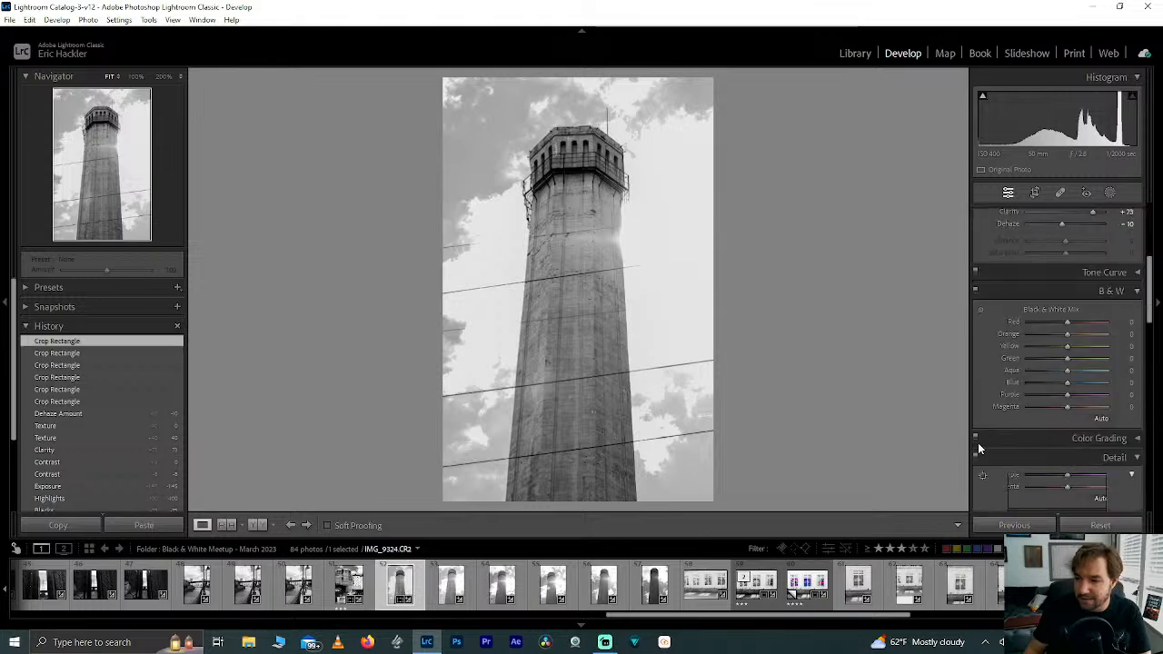
mouse_move(1067, 385)
left_mouse_down()
mouse_move(1045, 381)
mouse_move(1056, 386)
left_mouse_up()
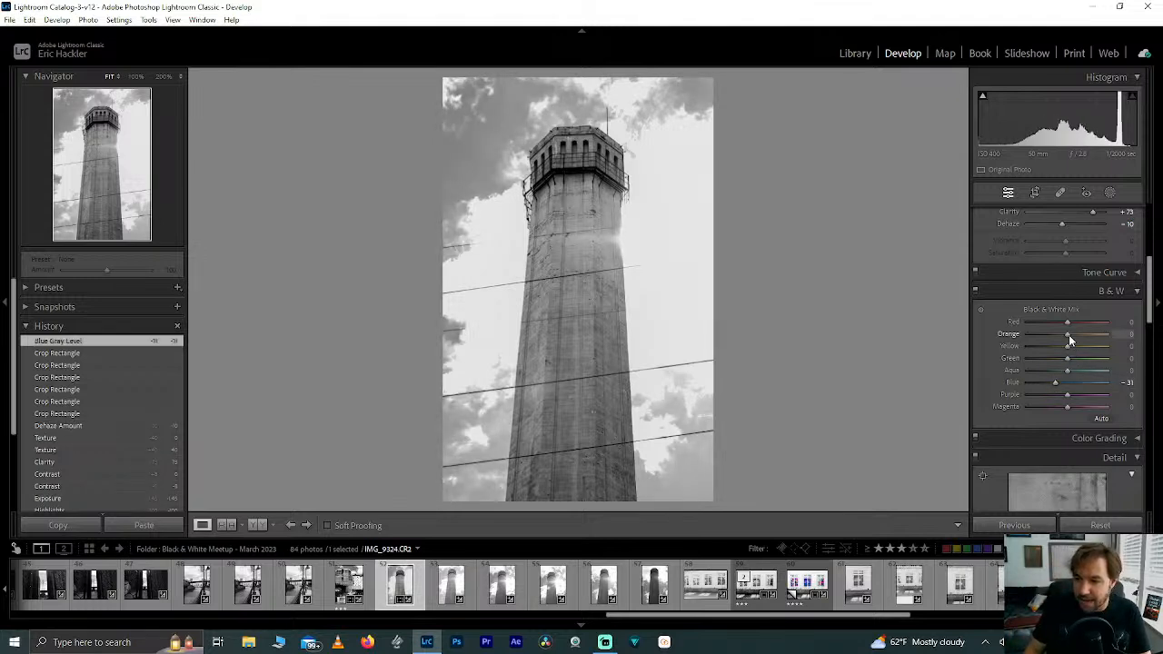
- Set the tower photo's Black & White Mix to Orange −71, Yellow −31, Aqua −42, Purple +74 and Magenta −58
mouse_move(1067, 333)
left_mouse_down()
mouse_move(998, 331)
mouse_move(1089, 340)
mouse_move(1020, 333)
mouse_move(1042, 337)
mouse_move(1037, 348)
mouse_move(1134, 329)
mouse_move(1069, 320)
left_mouse_up()
left_click_drag(1067, 370, 1043, 401)
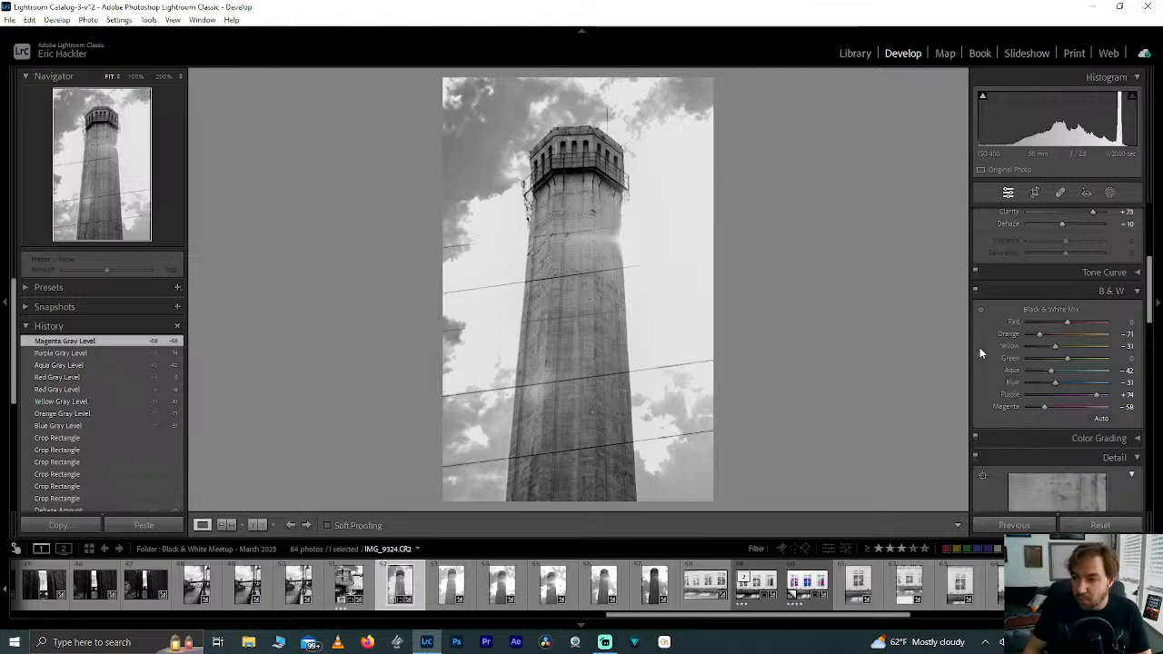
- Compare the tower photo in the Color treatment, and return it to Black & White
scroll(980, 347, "up", 4)
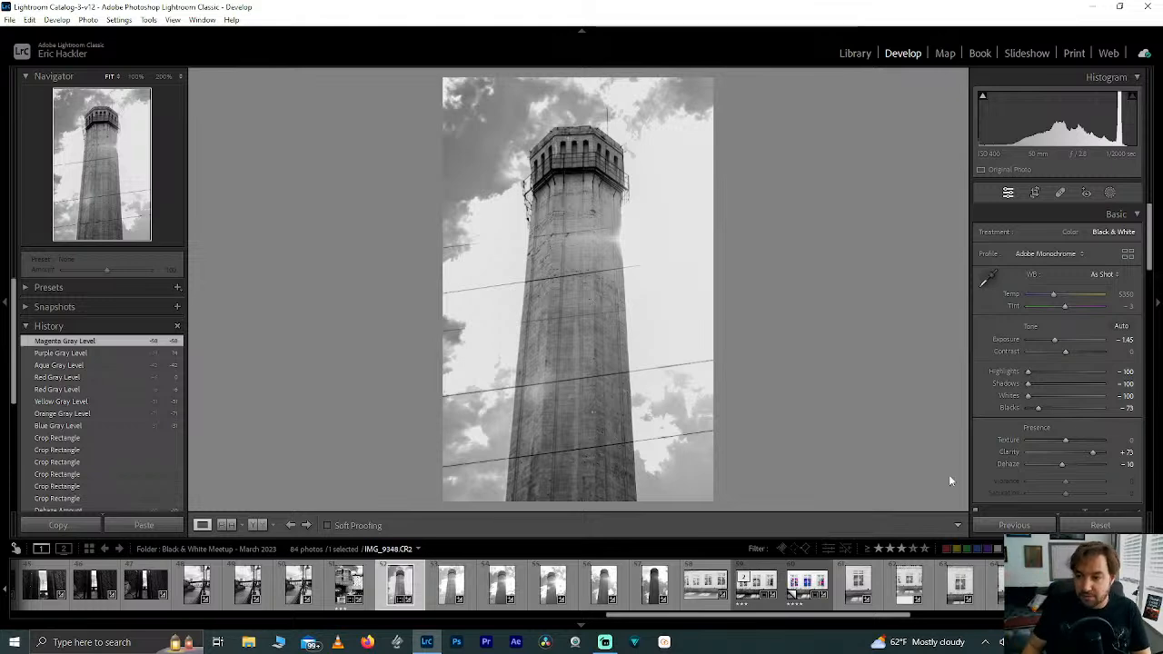
left_click(1068, 232)
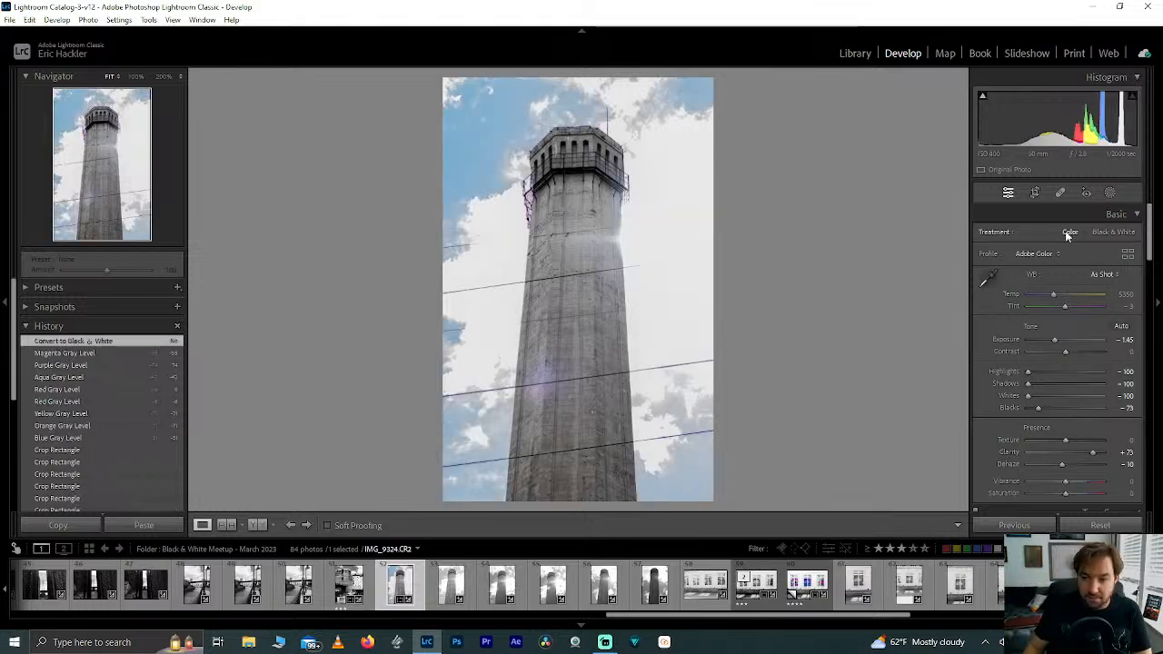
left_click(1115, 232)
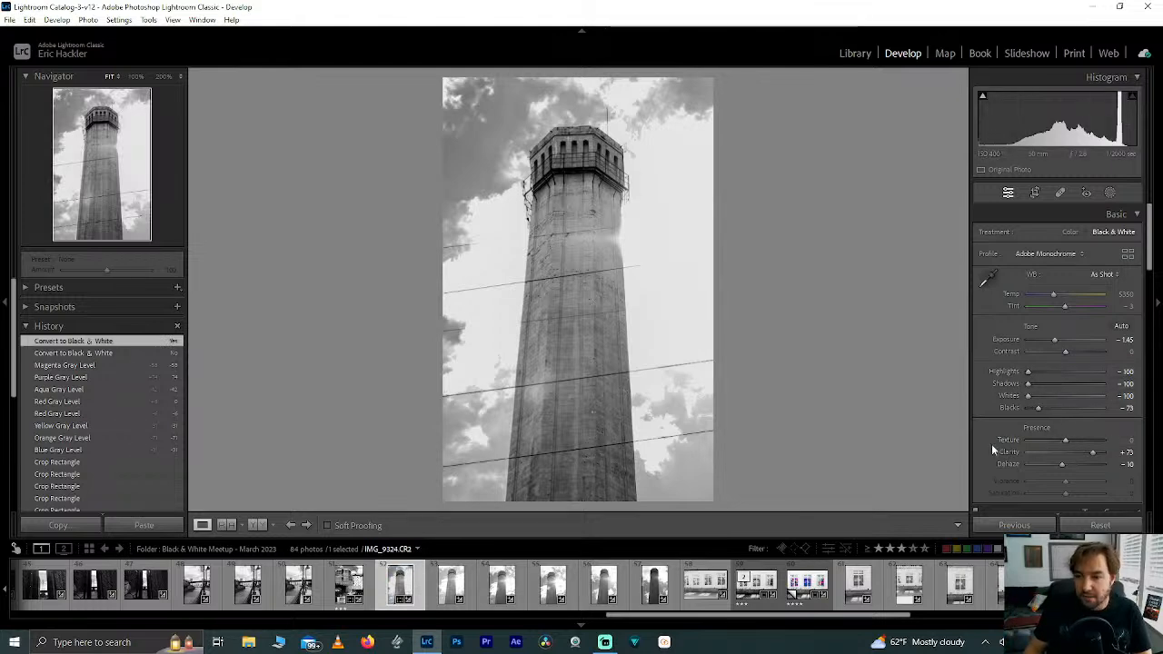
- Add a Select Sky mask and a separate Select Subject mask to the tower photo, and check the sky mask's coverage
left_click(1110, 192)
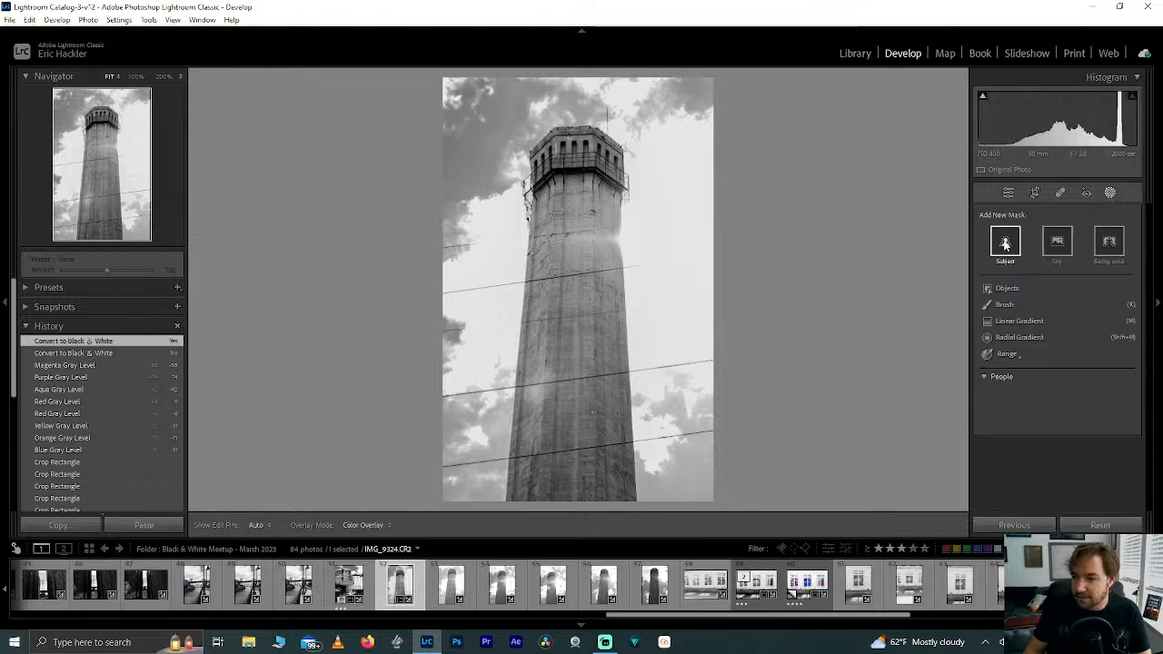
left_click(1056, 241)
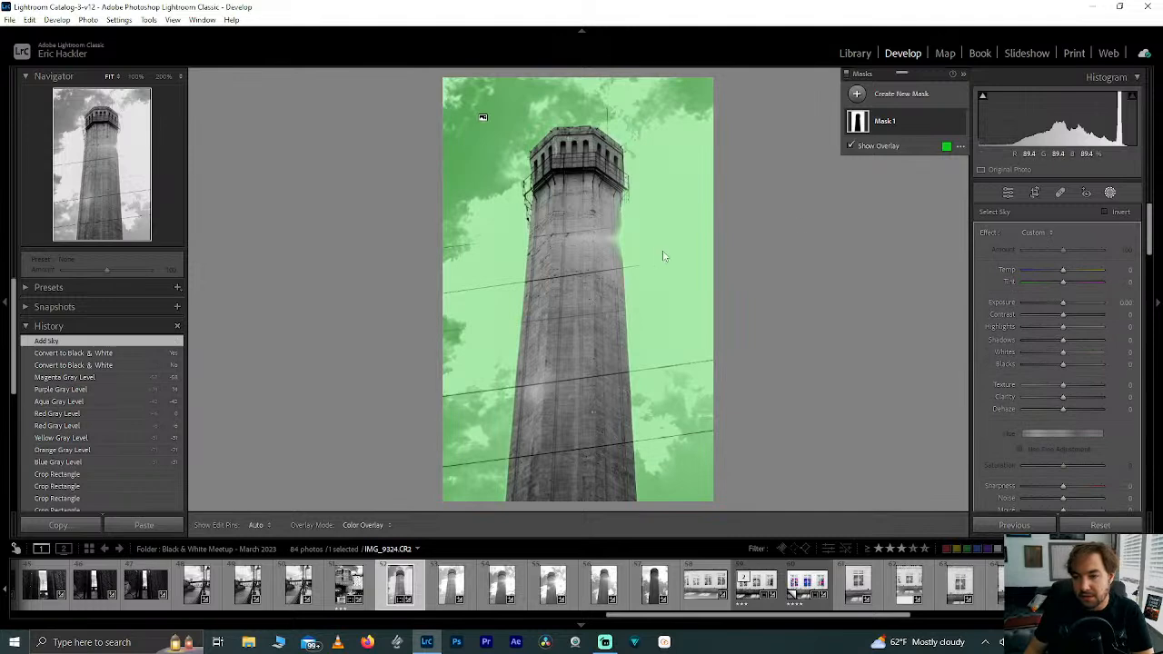
left_click(923, 97)
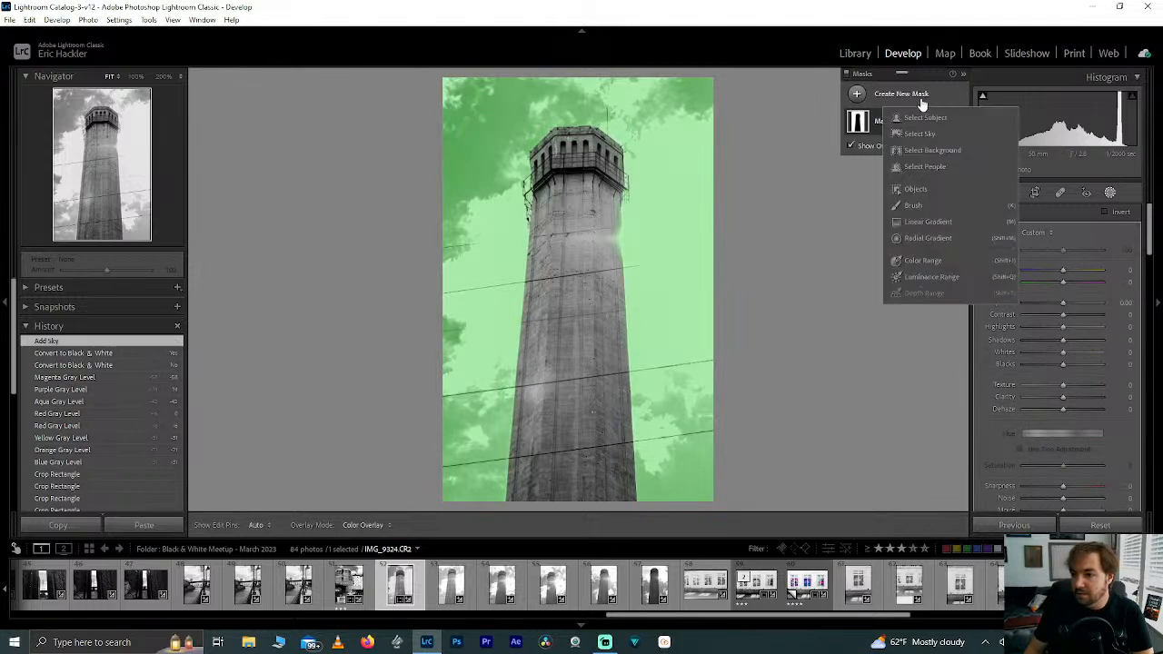
left_click(921, 115)
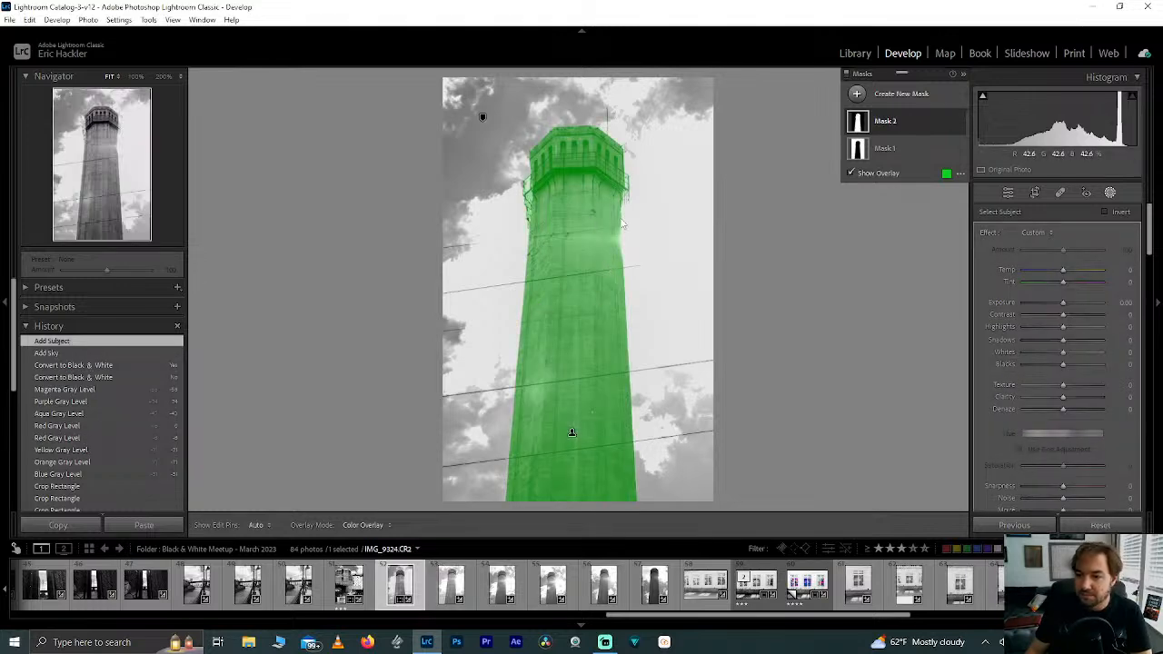
left_click(881, 150)
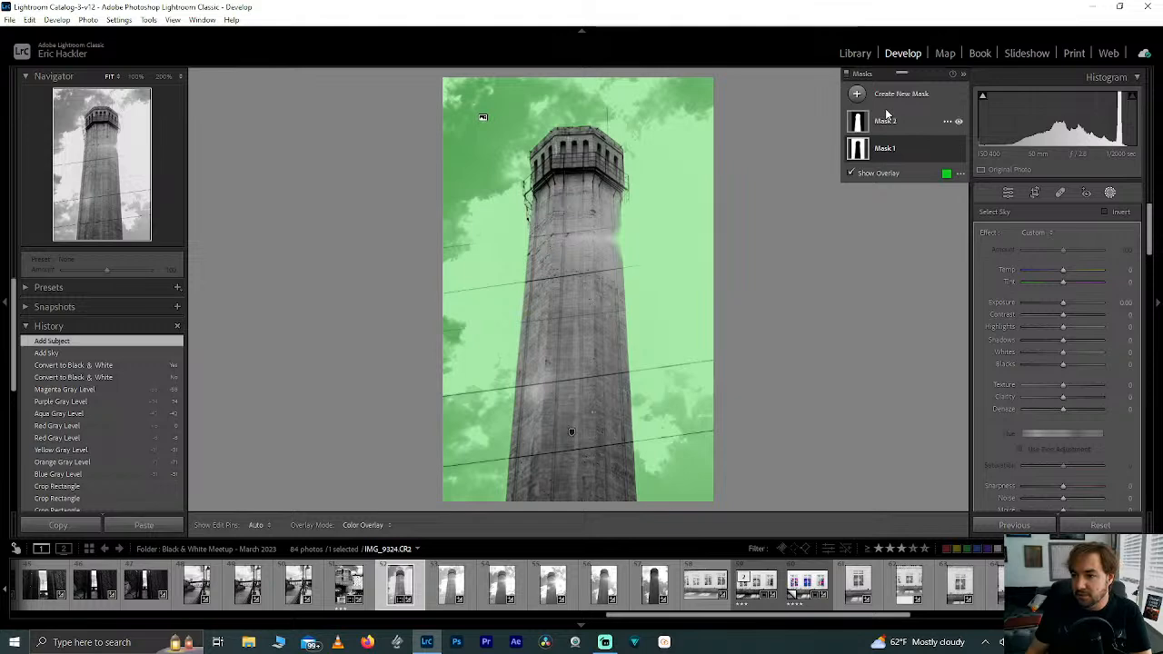
- Set Texture to 100, Dehaze to 13, Highlights to 100 and Shadows to 50 on the tower's subject mask, keeping Blacks at 0
left_click(885, 121)
left_click_drag(1063, 385, 1067, 412)
double_click(1053, 412)
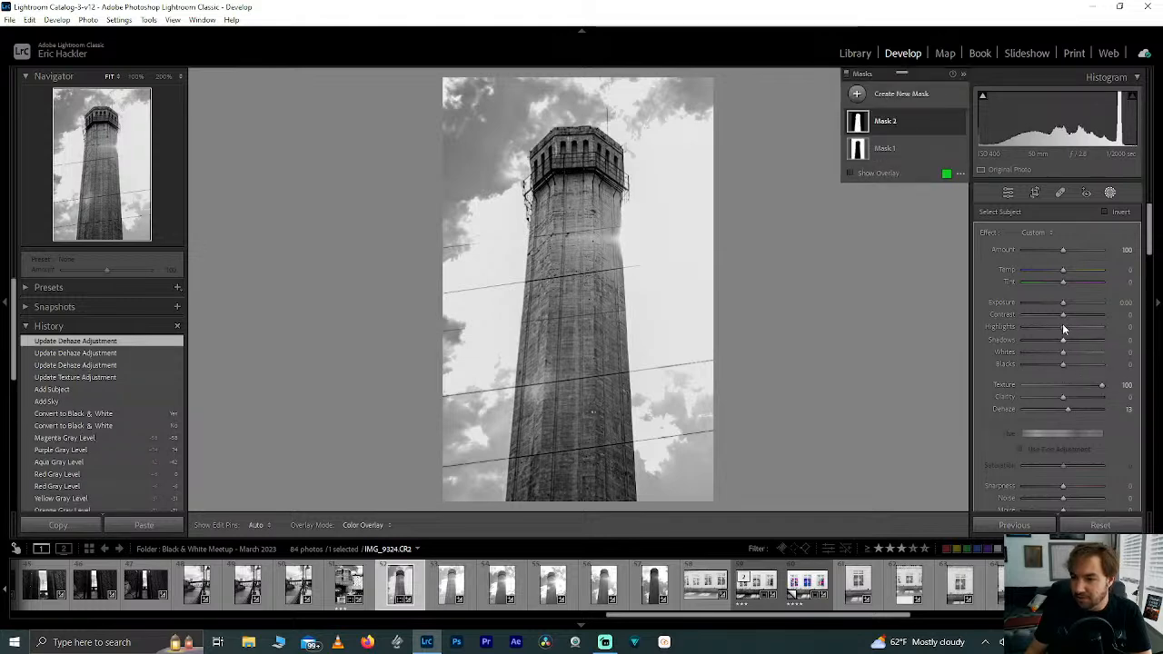
left_click_drag(1063, 326, 1131, 330)
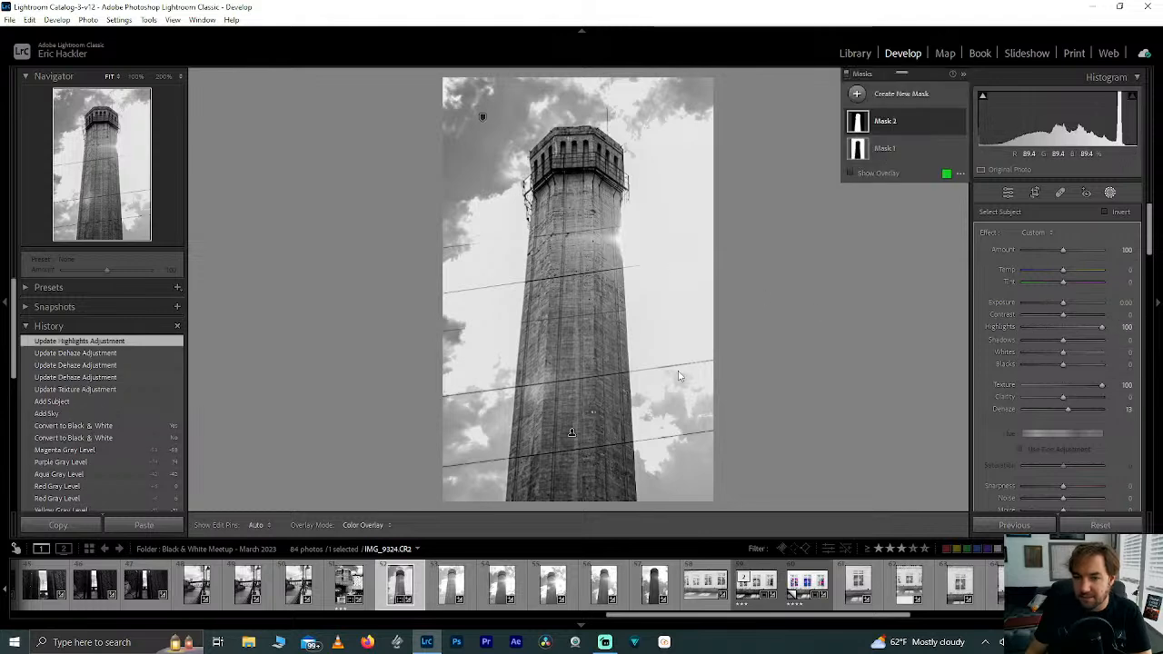
left_click_drag(1069, 342, 1094, 342)
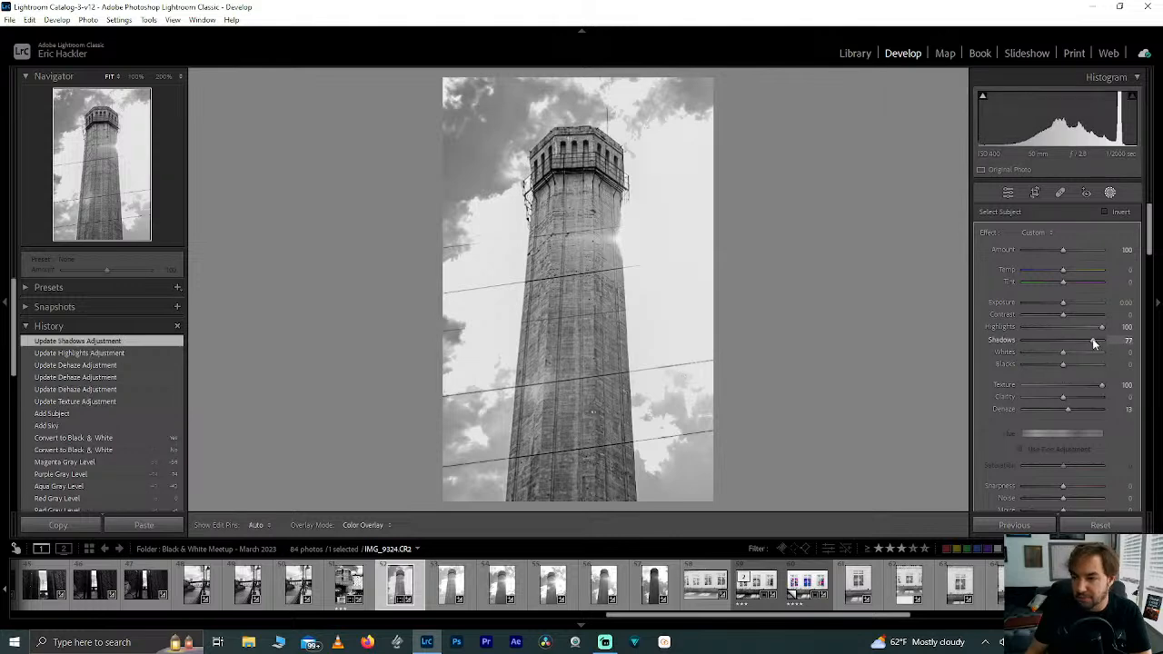
left_click_drag(1094, 343, 1066, 367)
double_click(1066, 365)
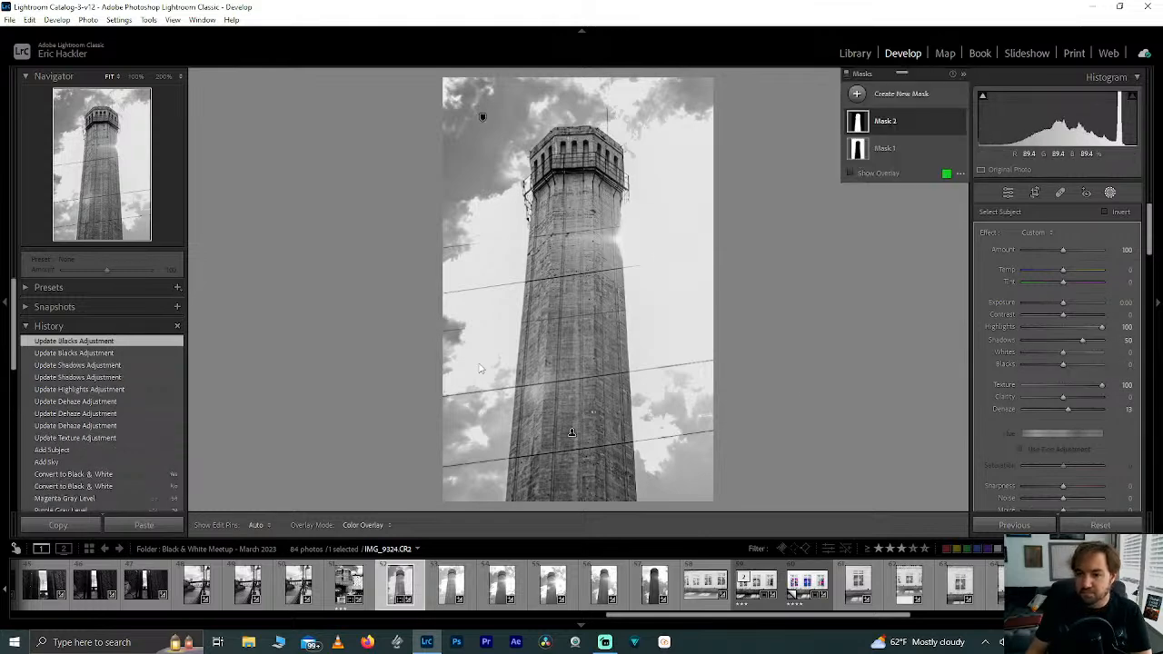
- Crop a further strip off the bottom edge of the tower photo
left_click(1033, 192)
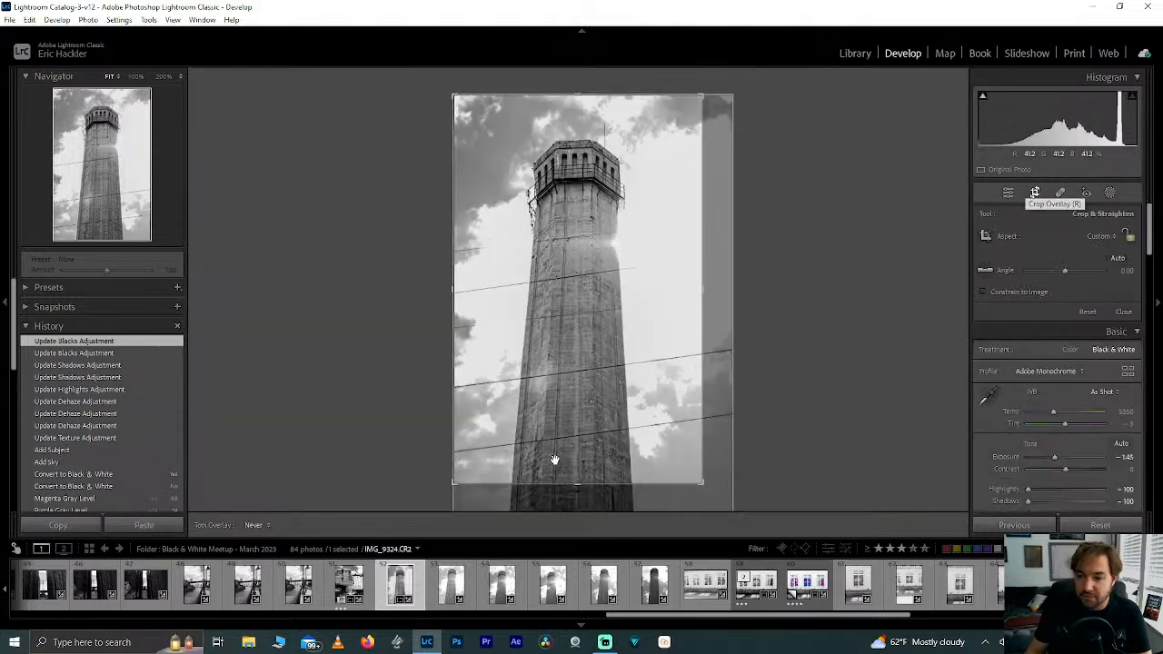
left_click_drag(576, 486, 580, 470)
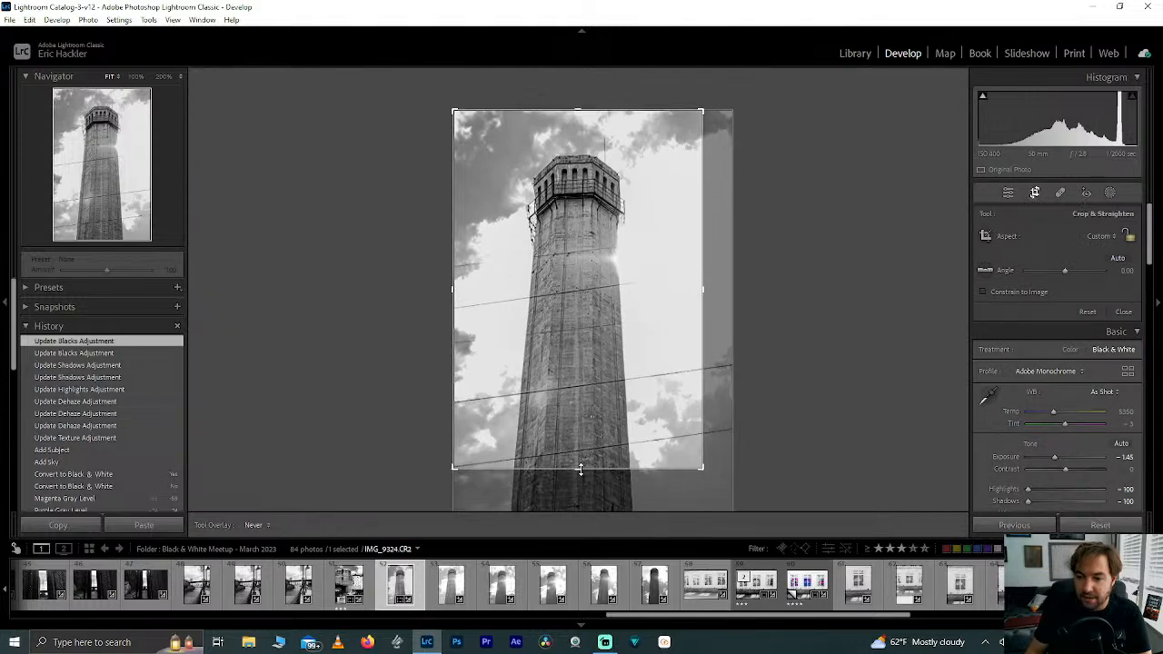
left_click(1009, 192)
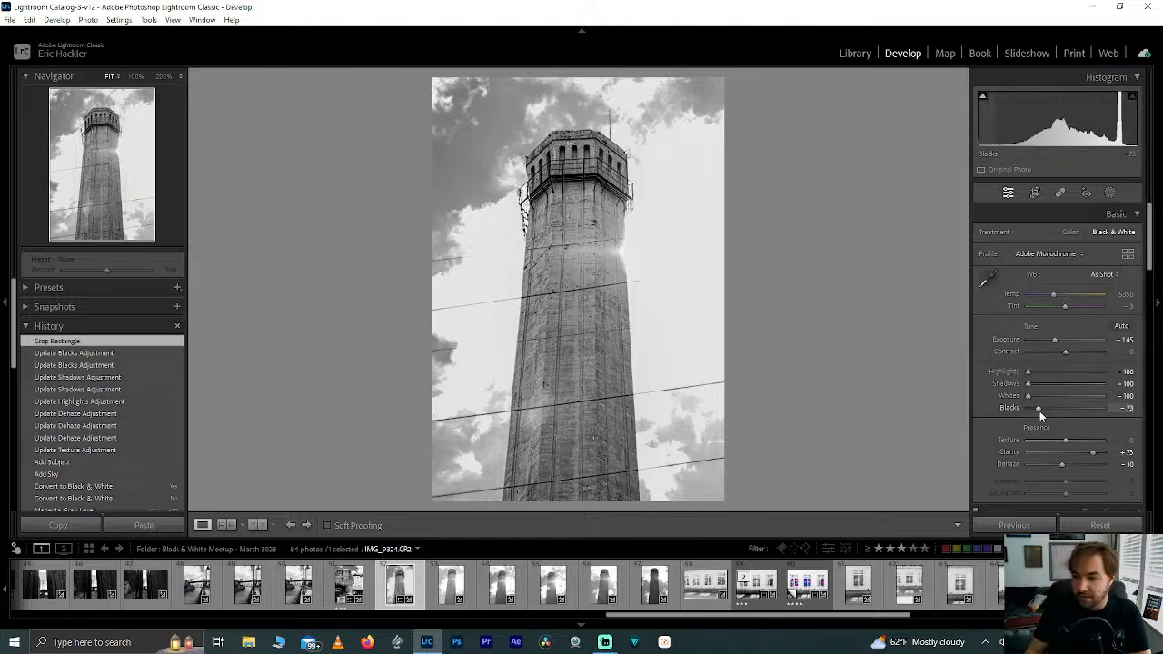
- Straighten the tower photo with a crop angle of −0.26 and reposition the image slightly within the crop frame
left_click(1035, 193)
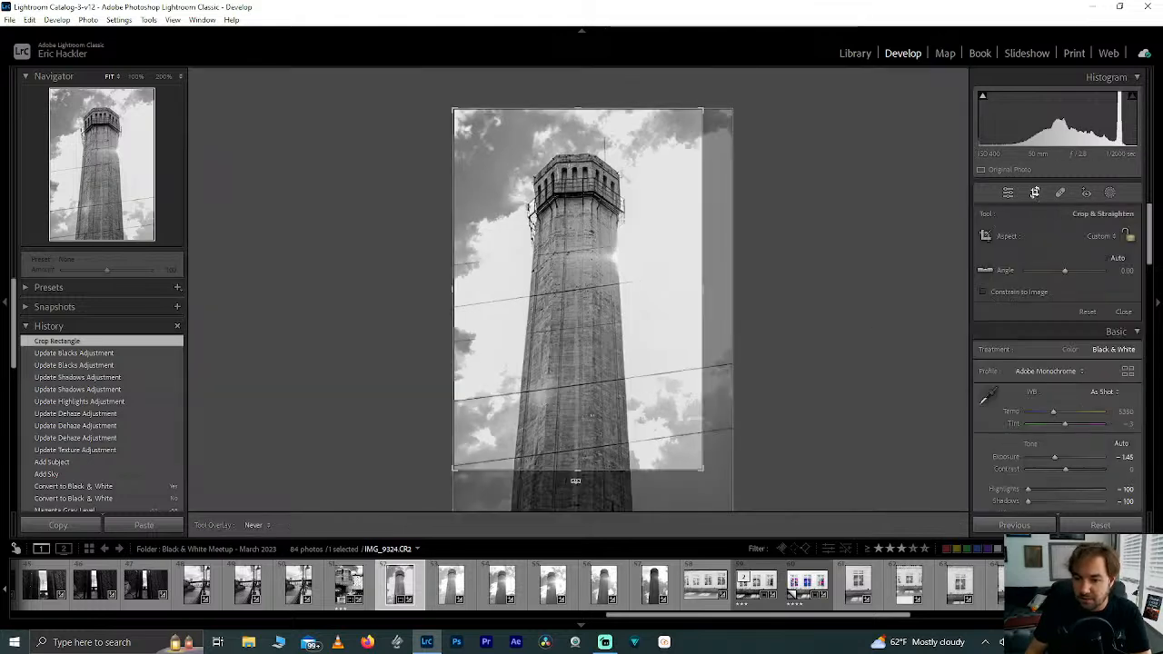
left_click_drag(577, 481, 577, 481)
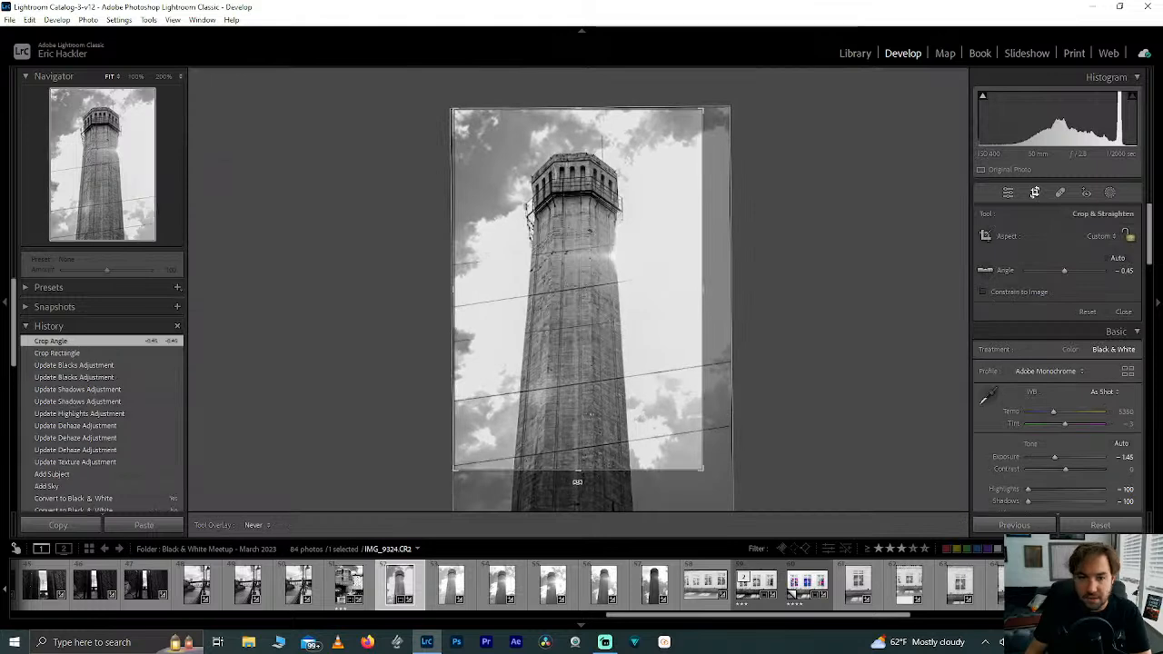
left_click(1121, 270)
key("BackSpace")
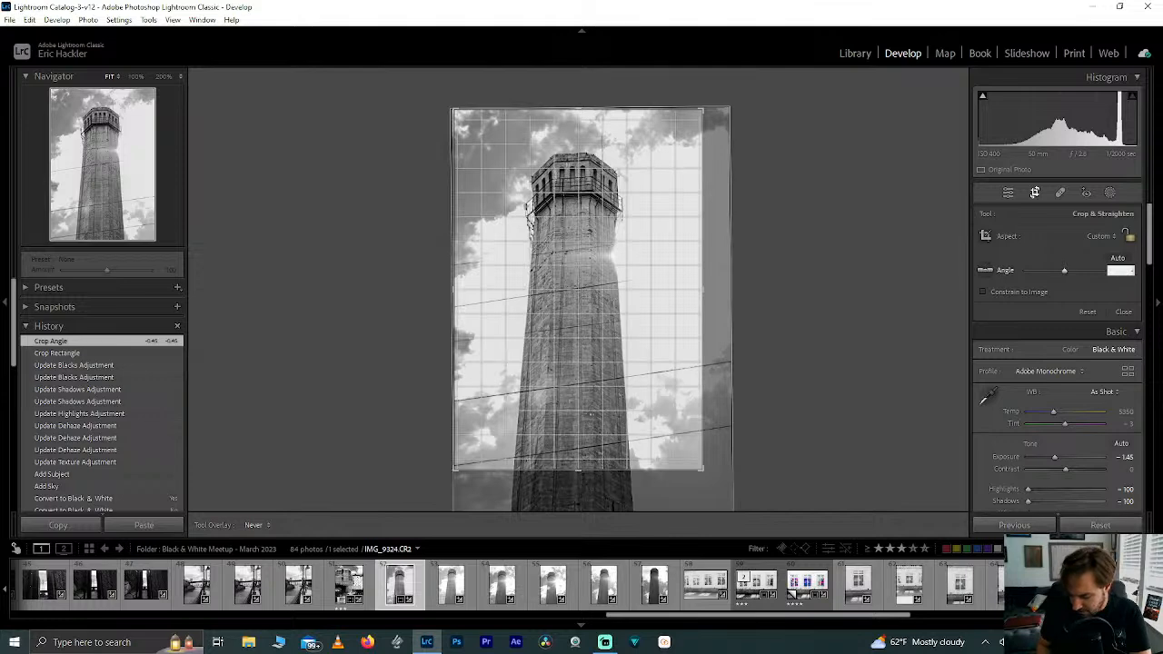
type("-25")
key("BackSpace")
key("BackSpace")
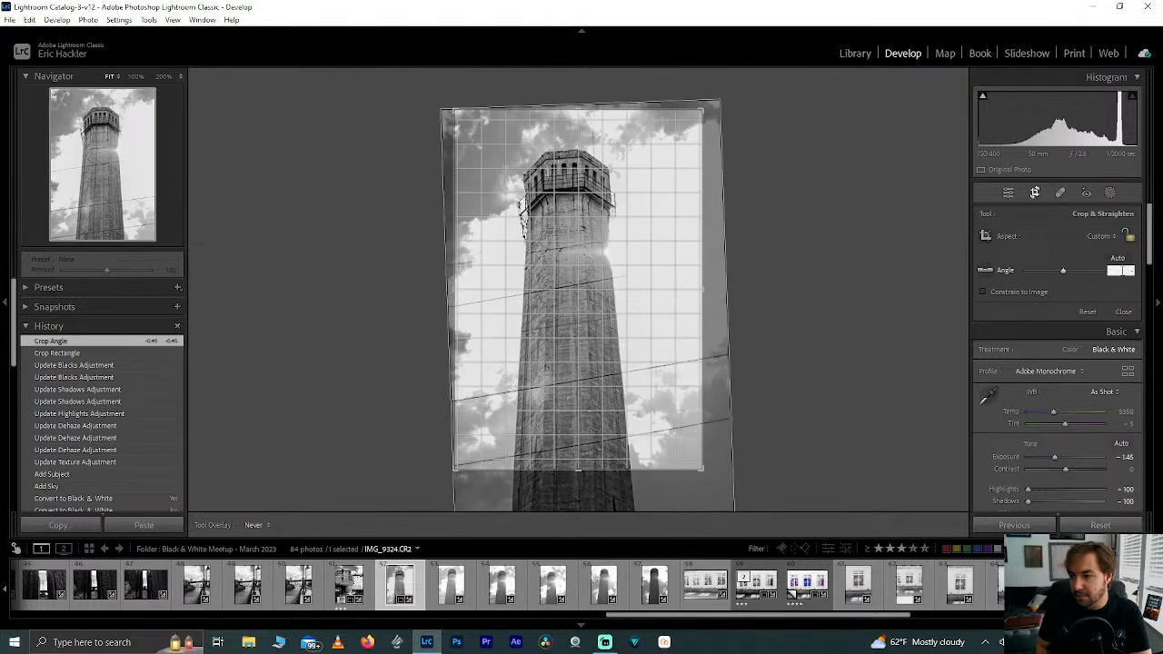
type("0.25")
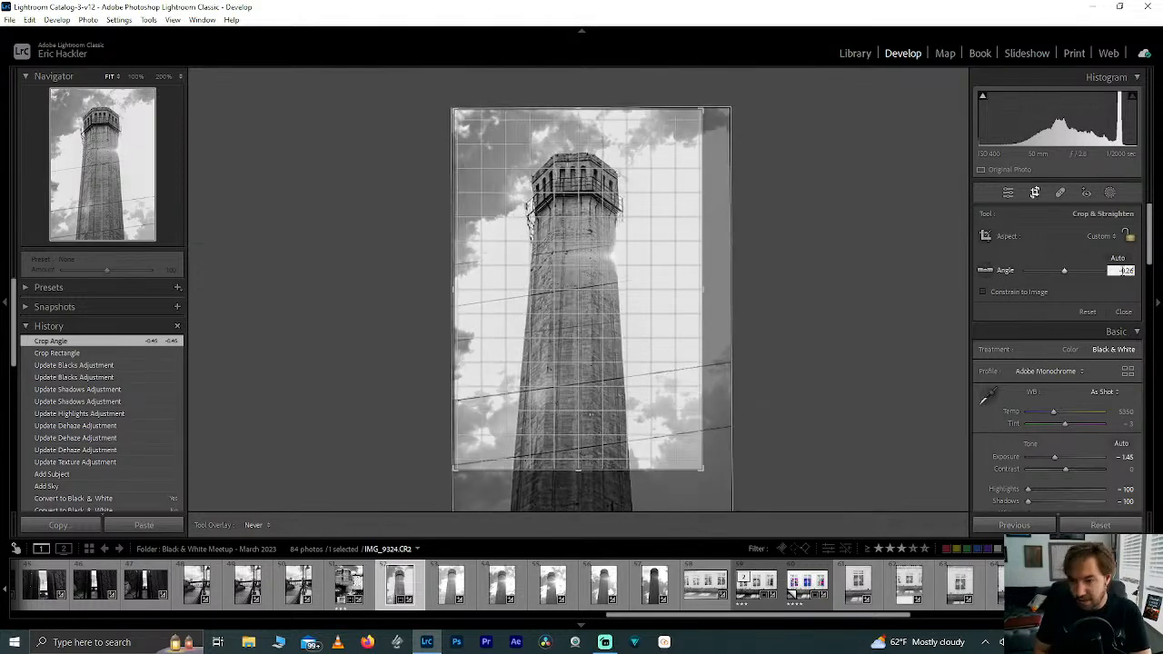
key("Return")
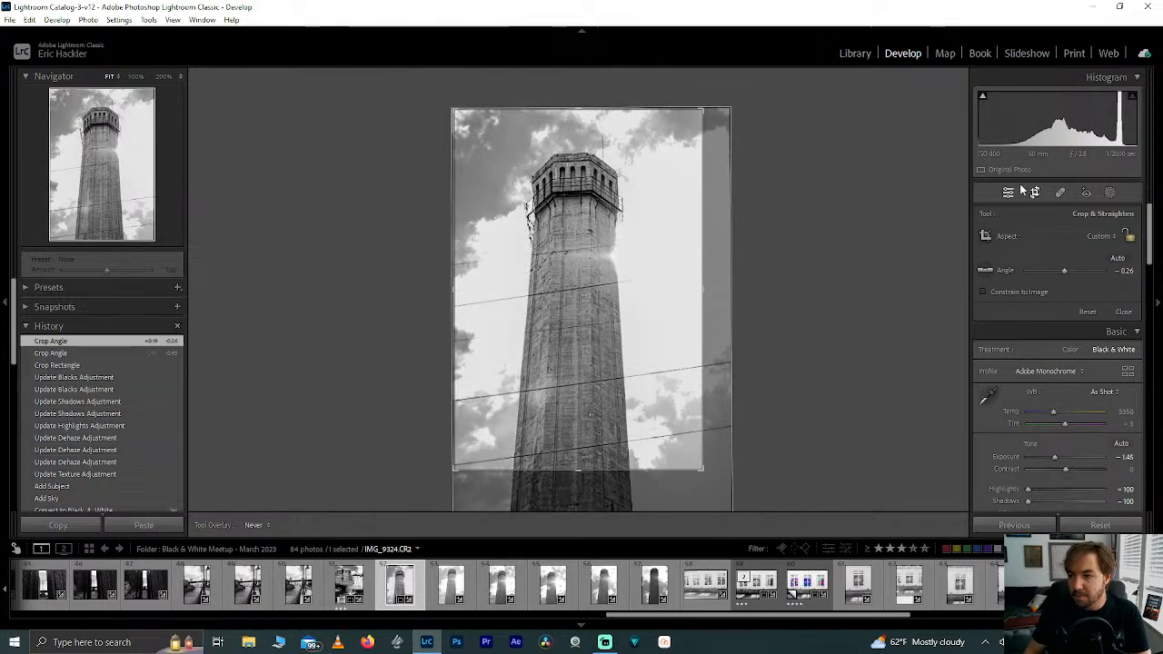
left_click_drag(653, 317, 647, 340)
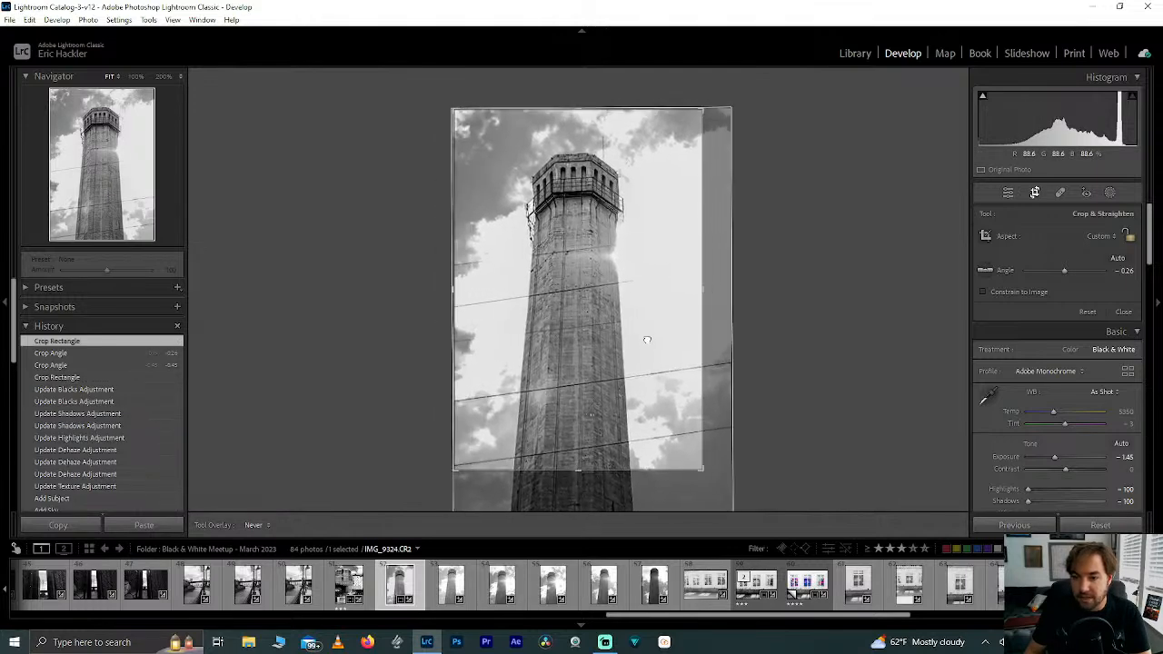
left_click(1007, 193)
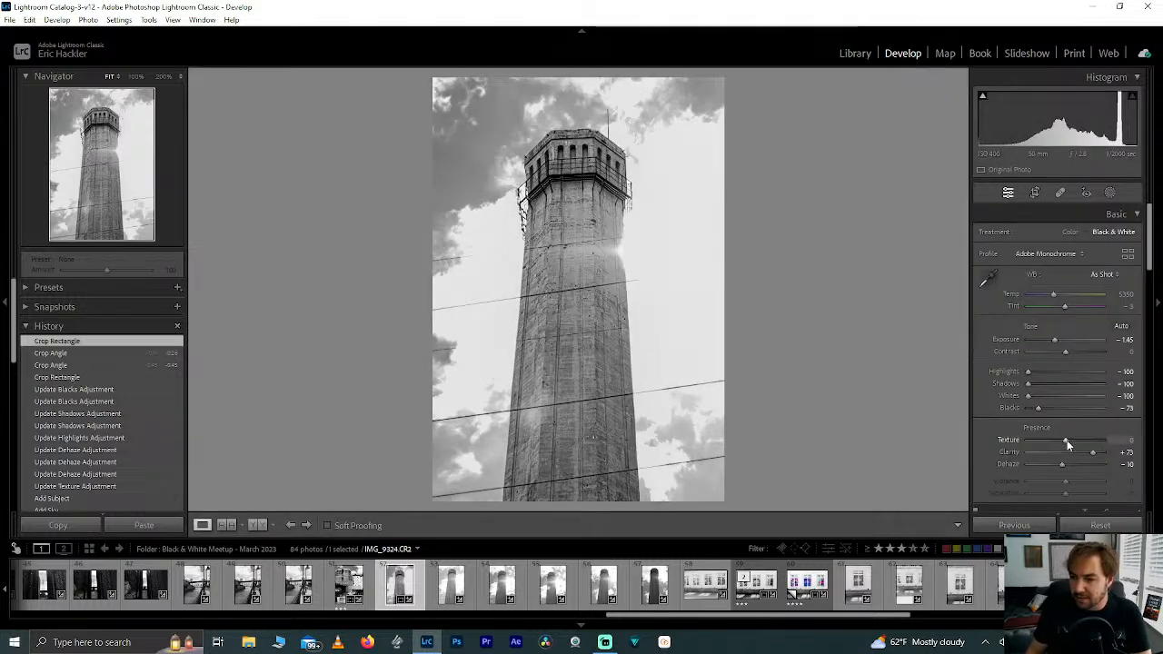
- Set Dehaze to 27, Highlights to 50 and Whites to −2 on the tower photo's sky mask
left_click(1109, 193)
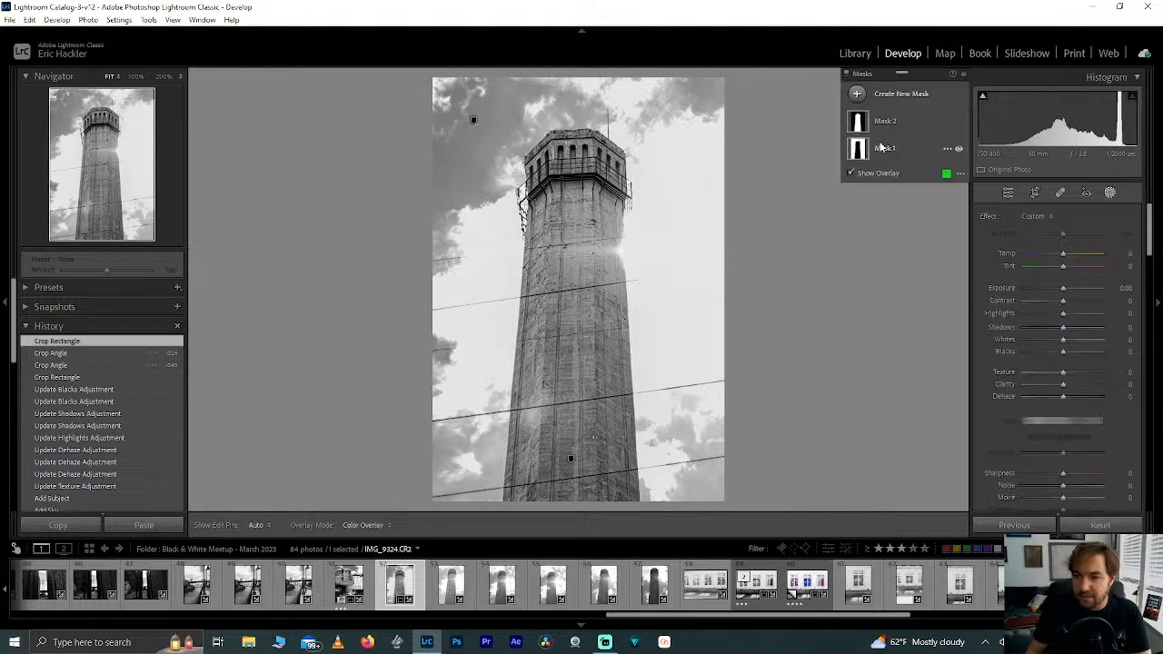
left_click(884, 148)
mouse_move(1064, 409)
left_mouse_down()
mouse_move(1136, 425)
mouse_move(1060, 413)
mouse_move(1072, 413)
left_mouse_up()
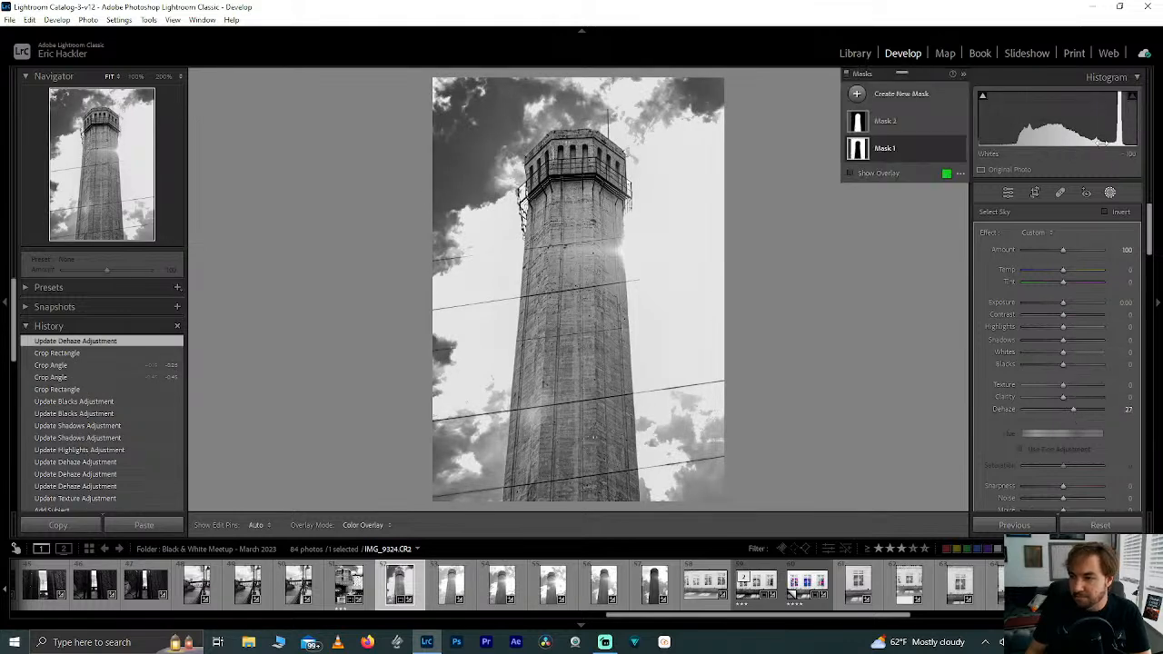
left_click_drag(1062, 327, 1064, 355)
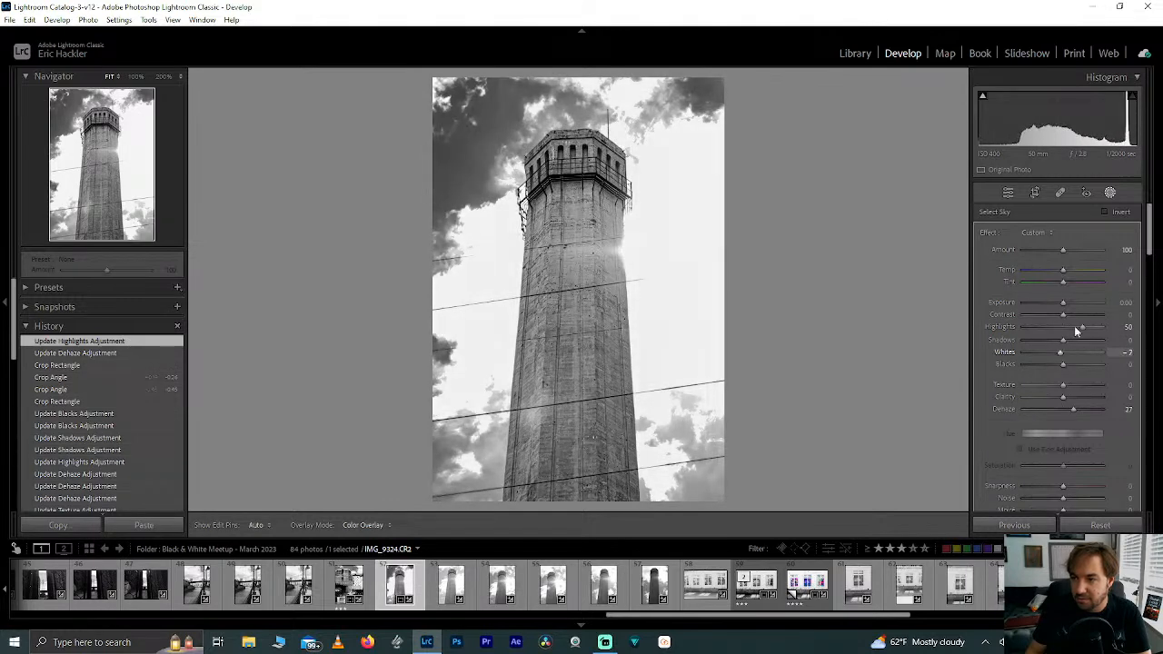
left_click_drag(1061, 355, 1061, 355)
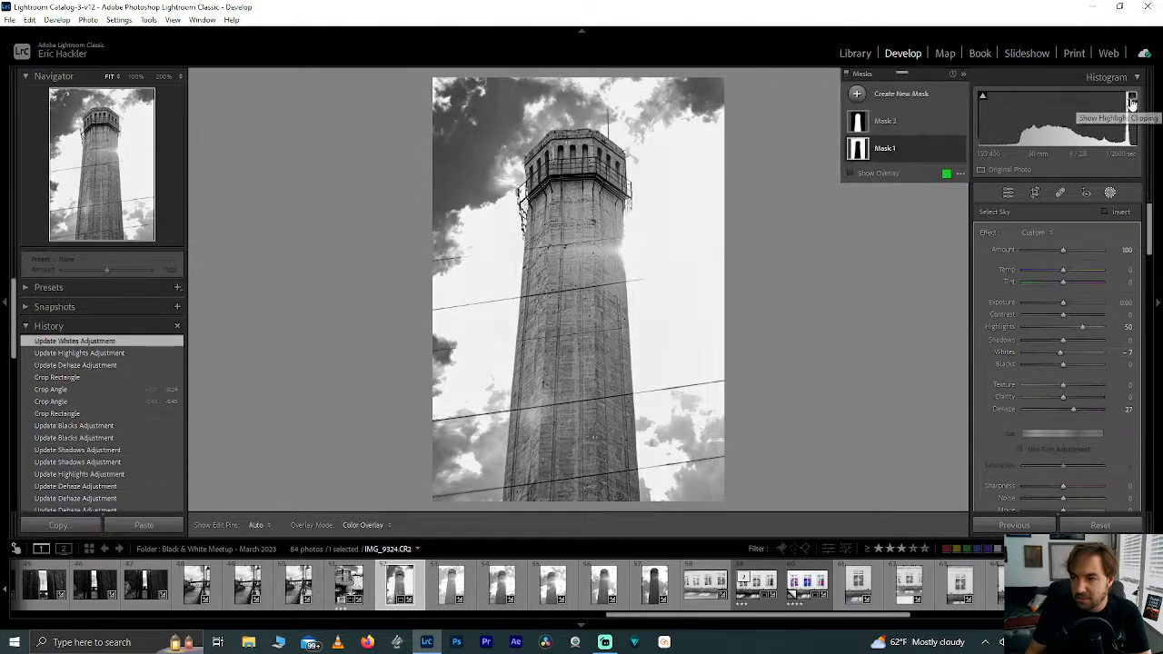
left_click_drag(1060, 356, 1061, 355)
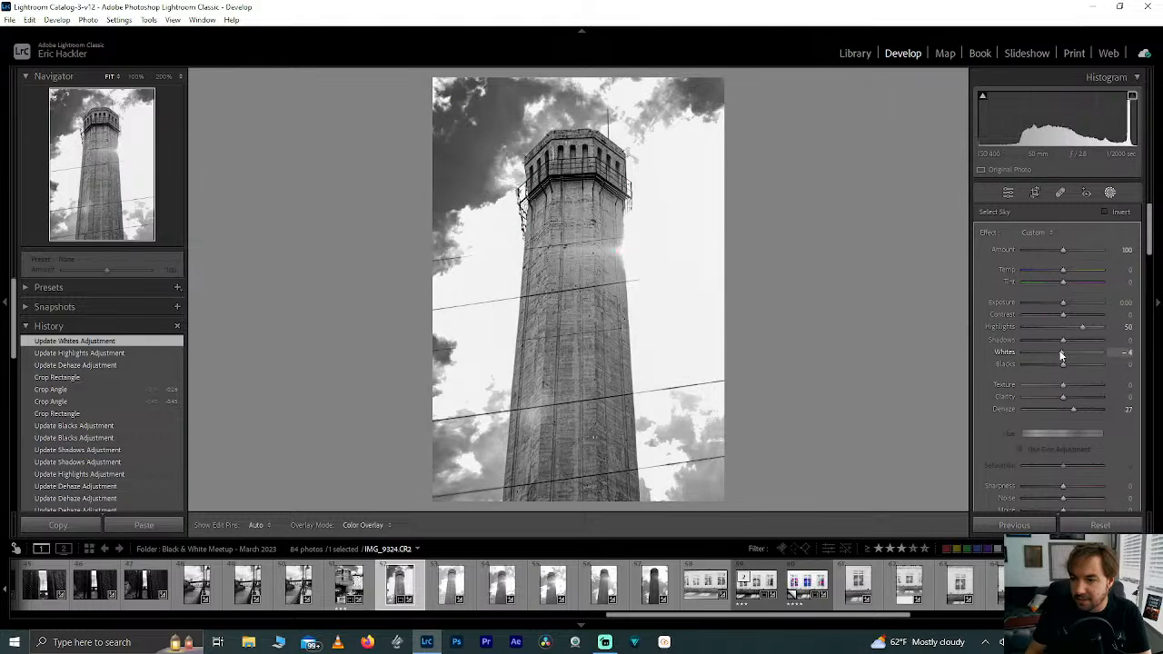
left_click_drag(1061, 355, 1062, 356)
double_click(1060, 355)
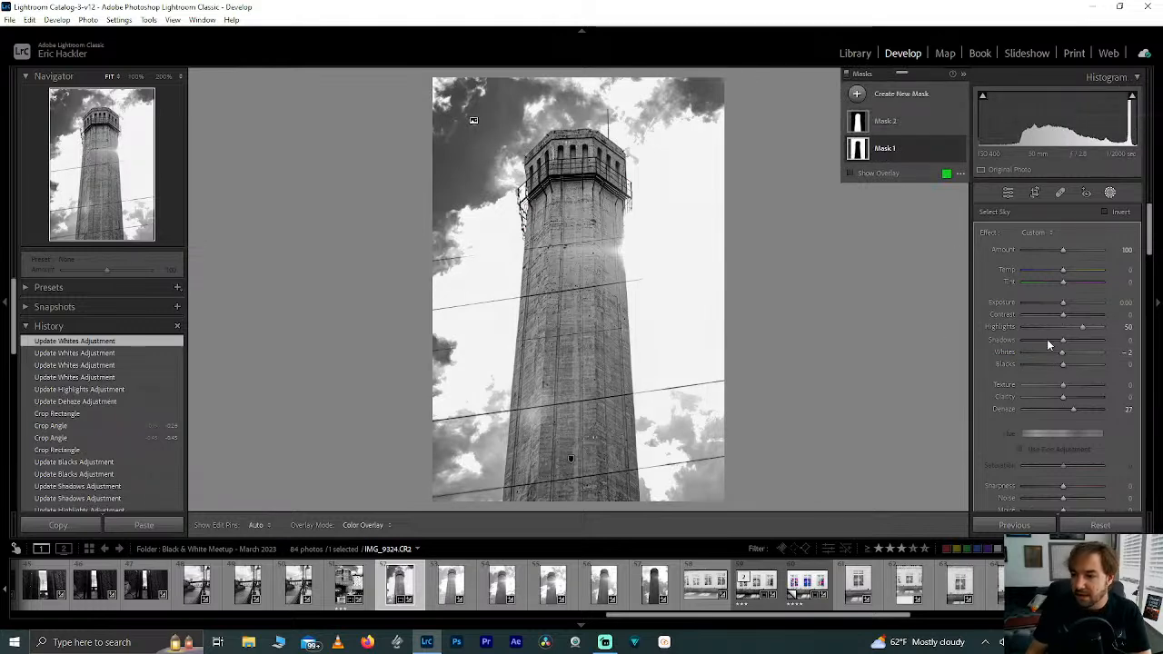
- Set Shadows to −100, Blacks to −27 and Texture to 47 on the sky mask, and finish masking
left_click_drag(1064, 342, 984, 347)
mouse_move(1065, 364)
left_mouse_down()
mouse_move(1037, 363)
mouse_move(1056, 364)
left_mouse_up()
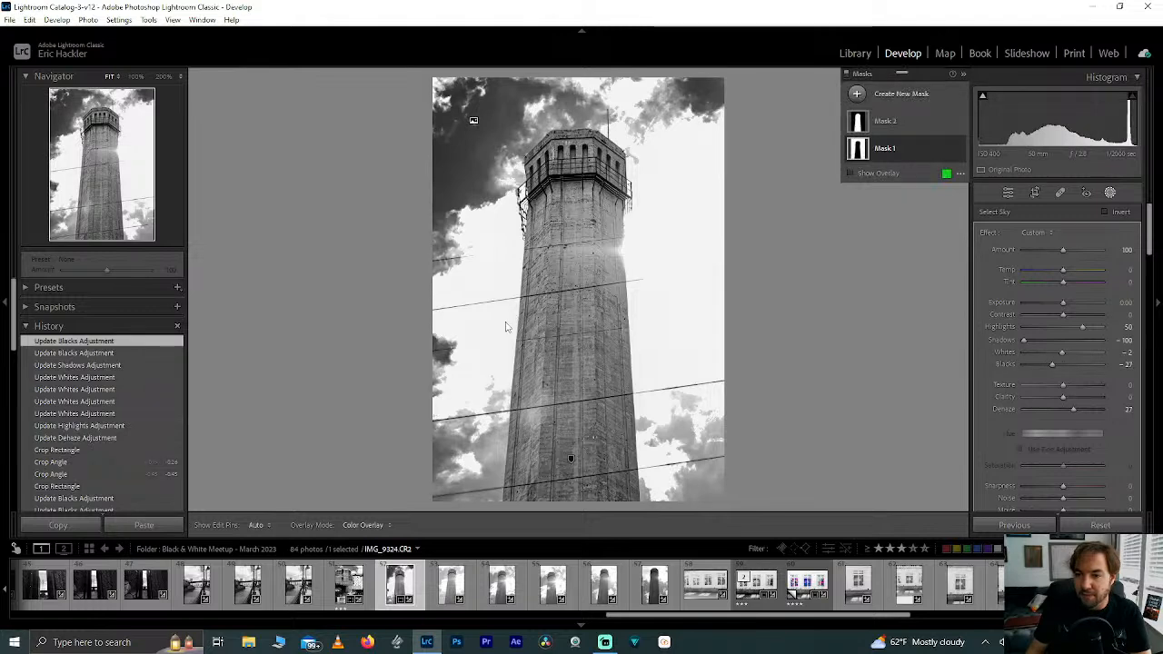
mouse_move(1061, 385)
left_mouse_down()
mouse_move(1128, 393)
mouse_move(1068, 388)
mouse_move(1081, 388)
left_mouse_up()
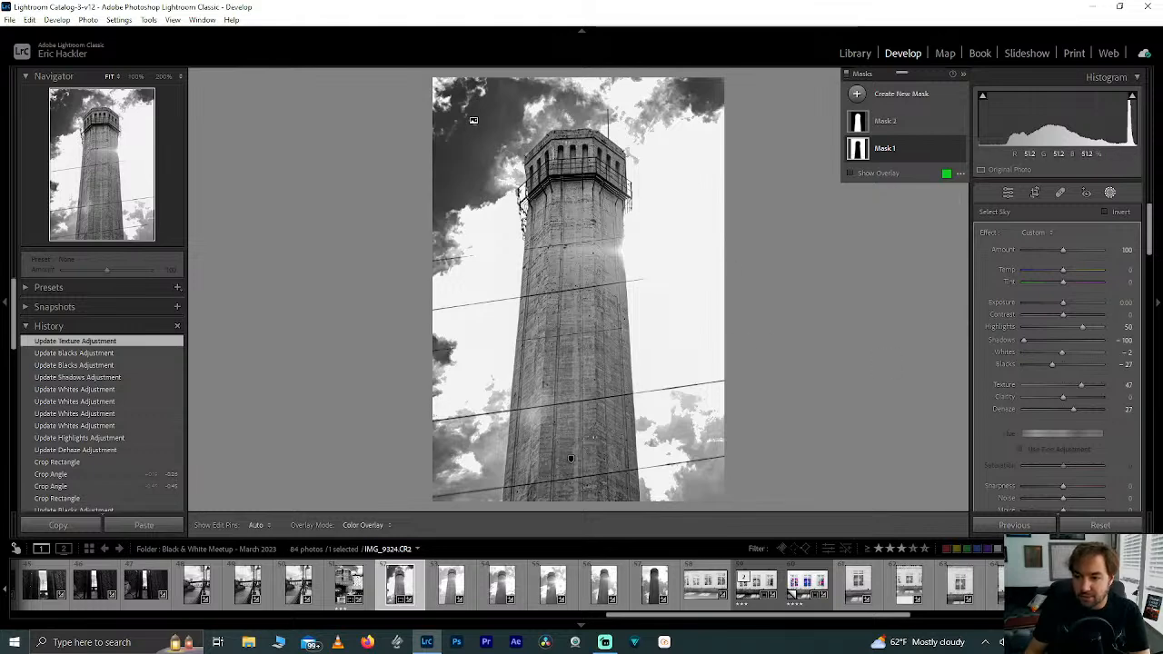
left_click(1008, 192)
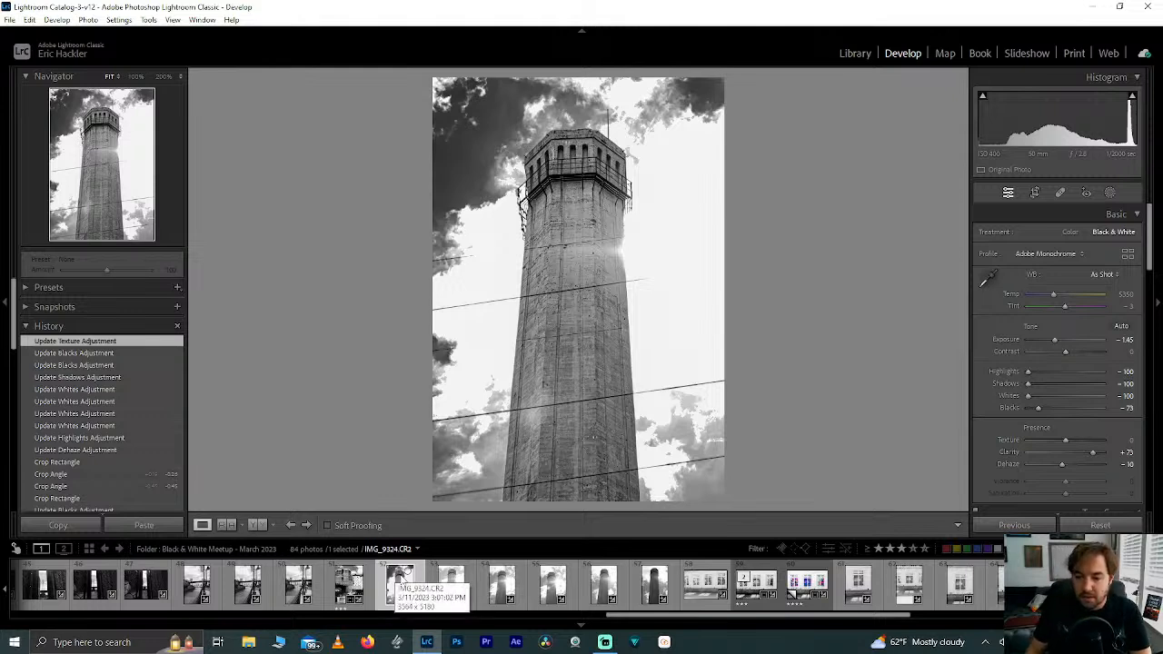
- Create a virtual copy of the tower photo and set the copy's Dehaze to +100
key("ctrl+apostrophe")
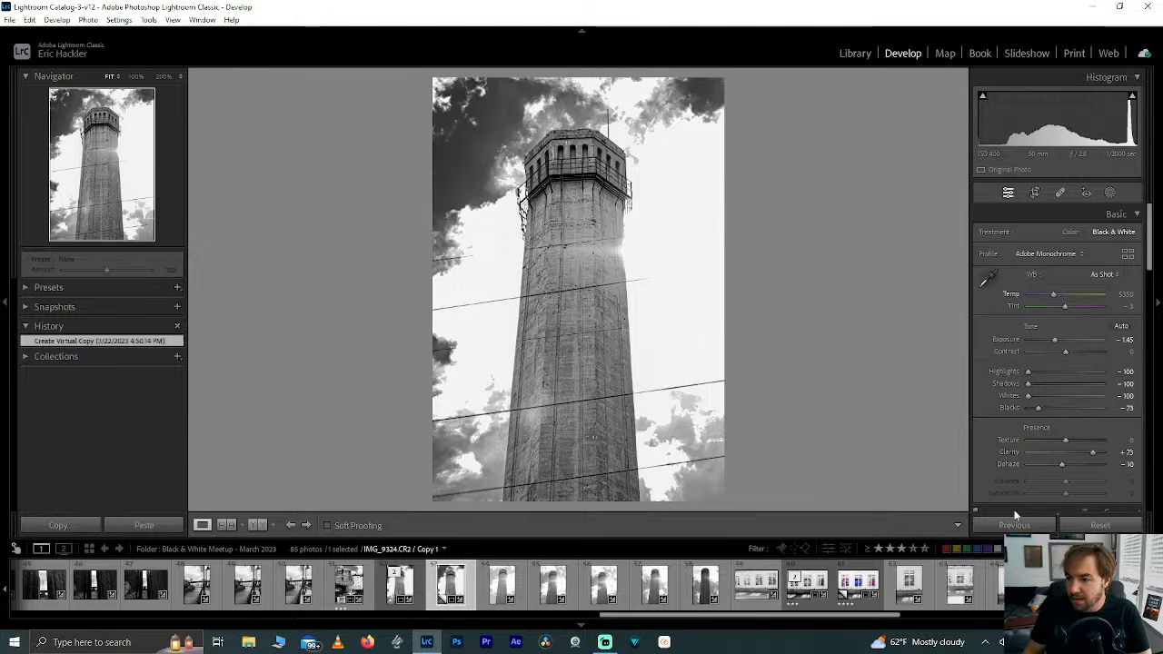
left_click_drag(1062, 469, 1117, 476)
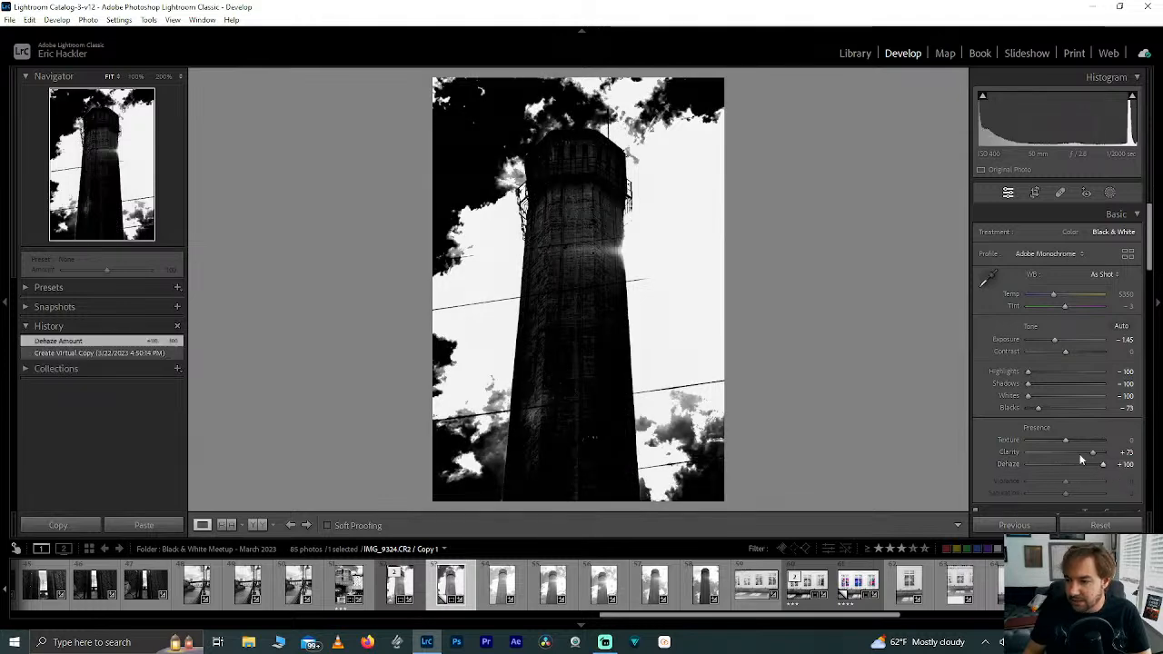
- Reset Texture, Clarity and Dehaze to 0 on the virtual copy's tower subject mask
left_click(1109, 193)
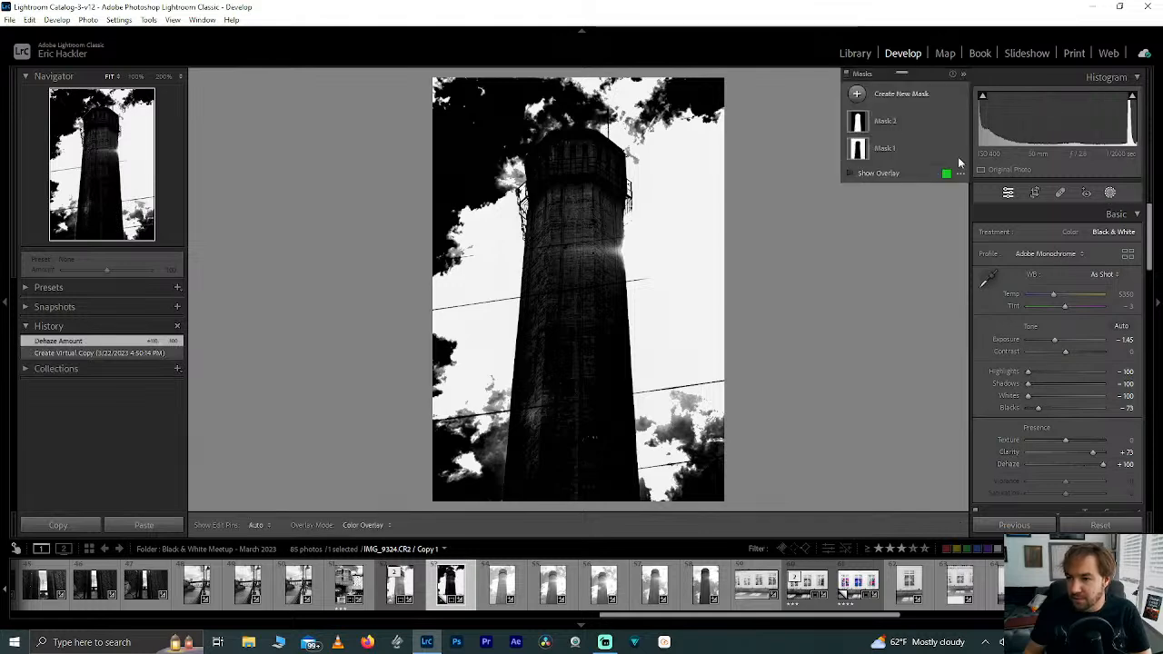
left_click(900, 118)
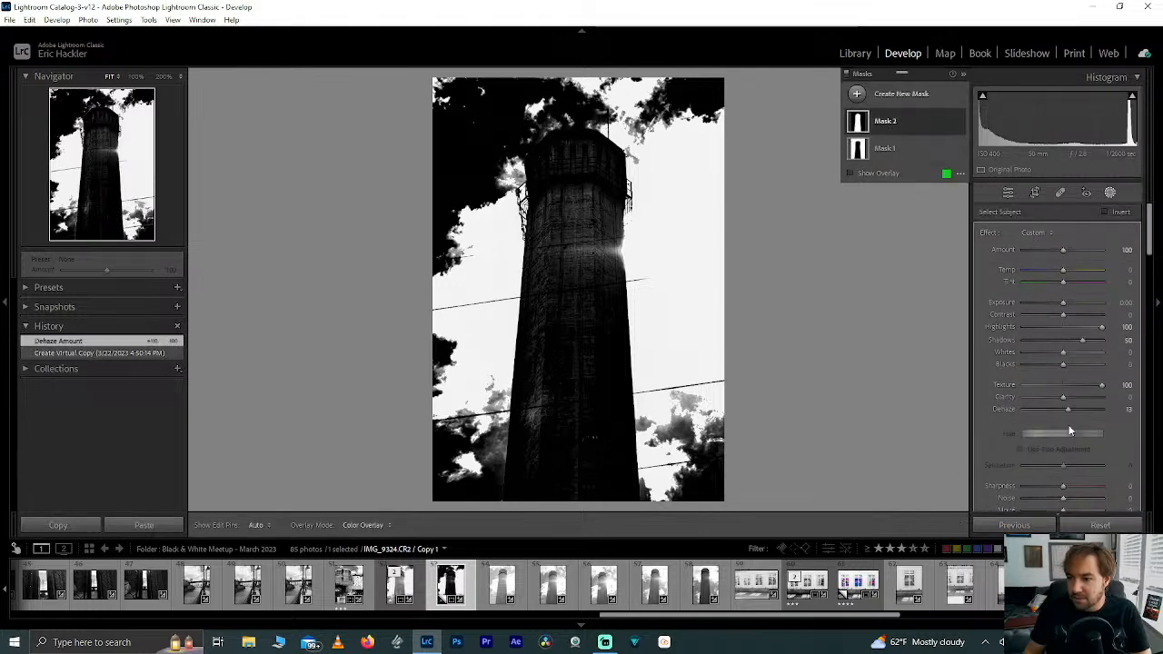
mouse_move(1070, 412)
left_mouse_down()
mouse_move(1035, 410)
mouse_move(1038, 389)
mouse_move(1004, 387)
mouse_move(1070, 389)
mouse_move(1078, 415)
mouse_move(1103, 417)
mouse_move(1062, 422)
left_mouse_up()
double_click(1068, 389)
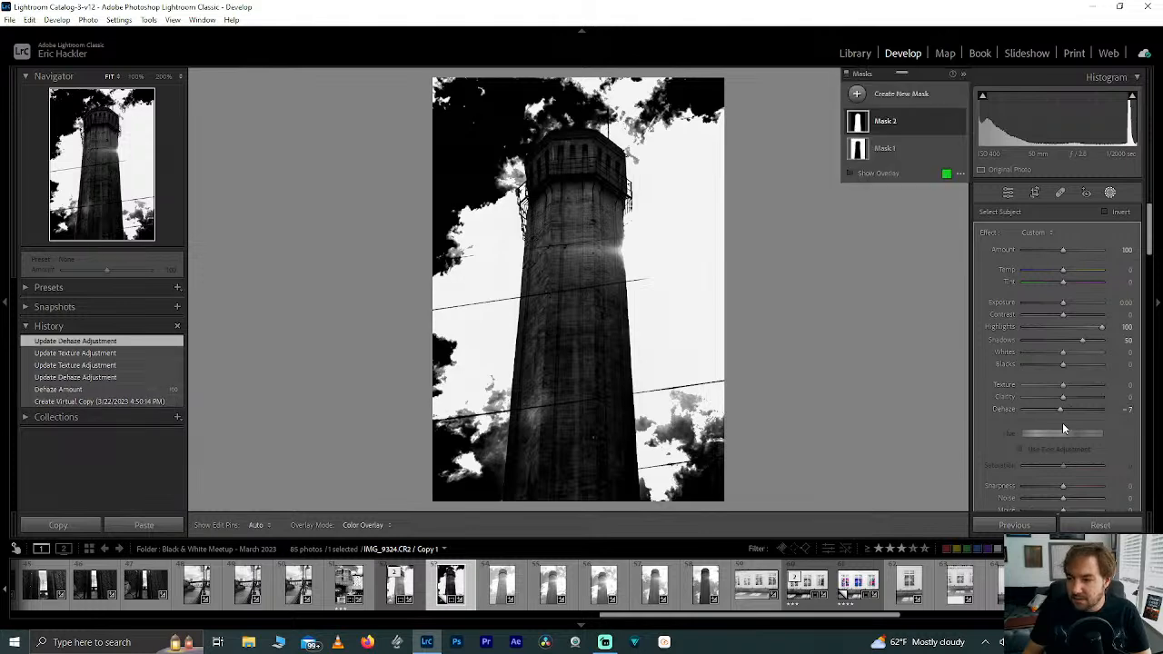
double_click(1059, 410)
left_click_drag(1062, 396, 963, 391)
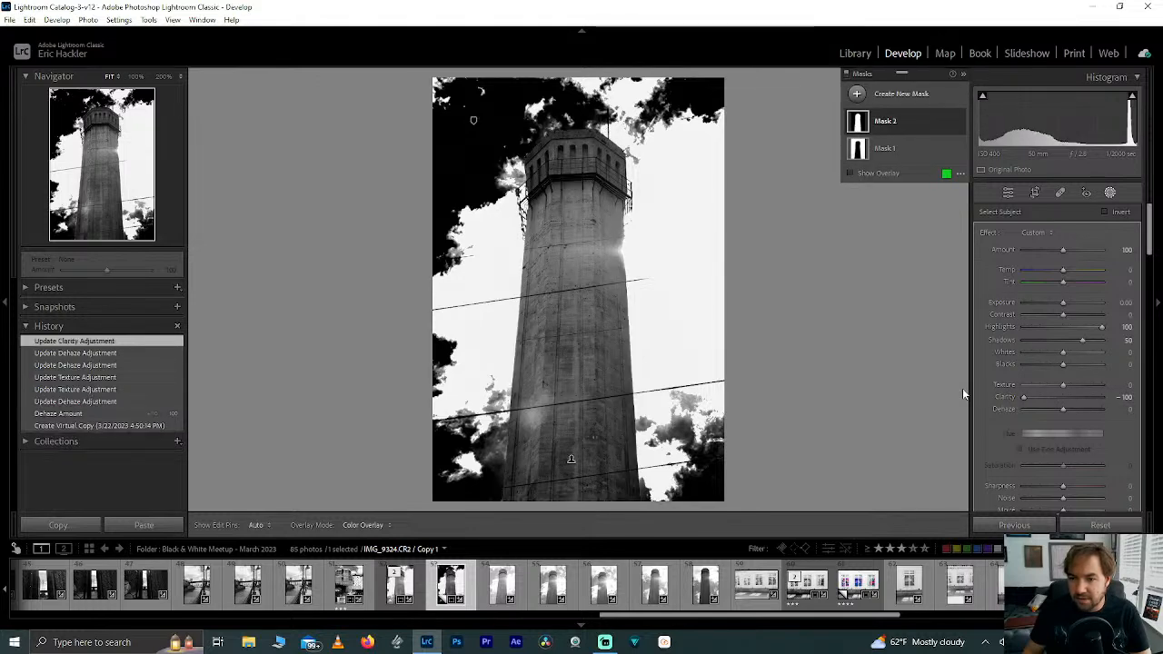
double_click(1023, 395)
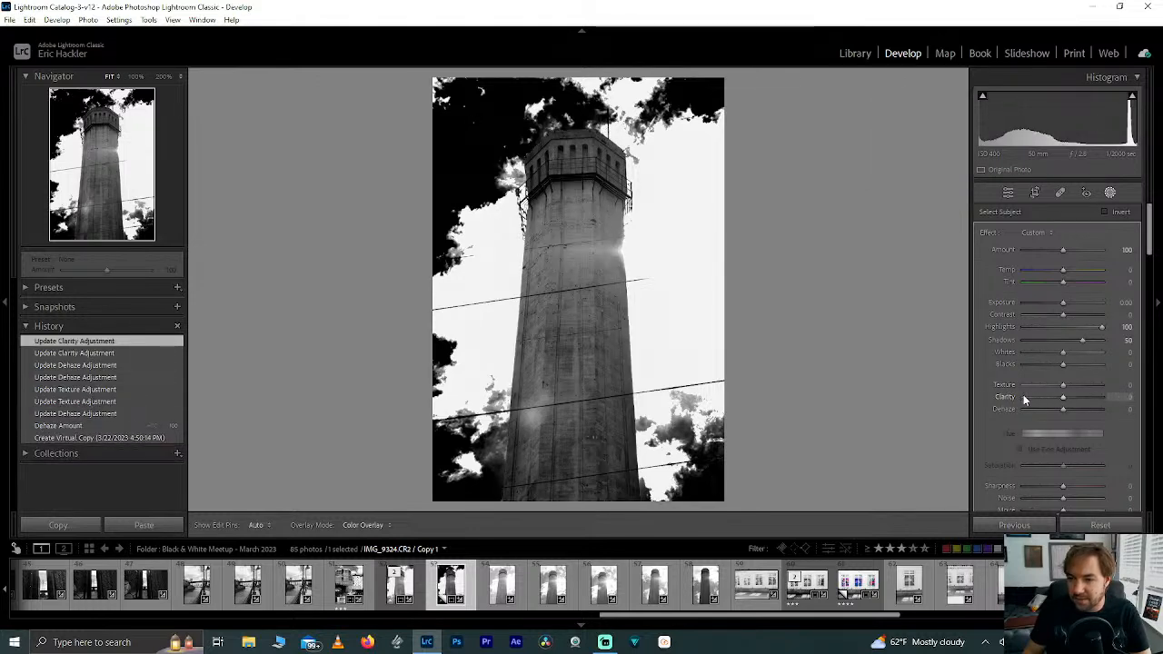
- Set Highlights to 100, Shadows to 91, Whites to 100, Blacks to 0 and Texture to −100 on the subject mask
left_click_drag(1105, 328, 992, 326)
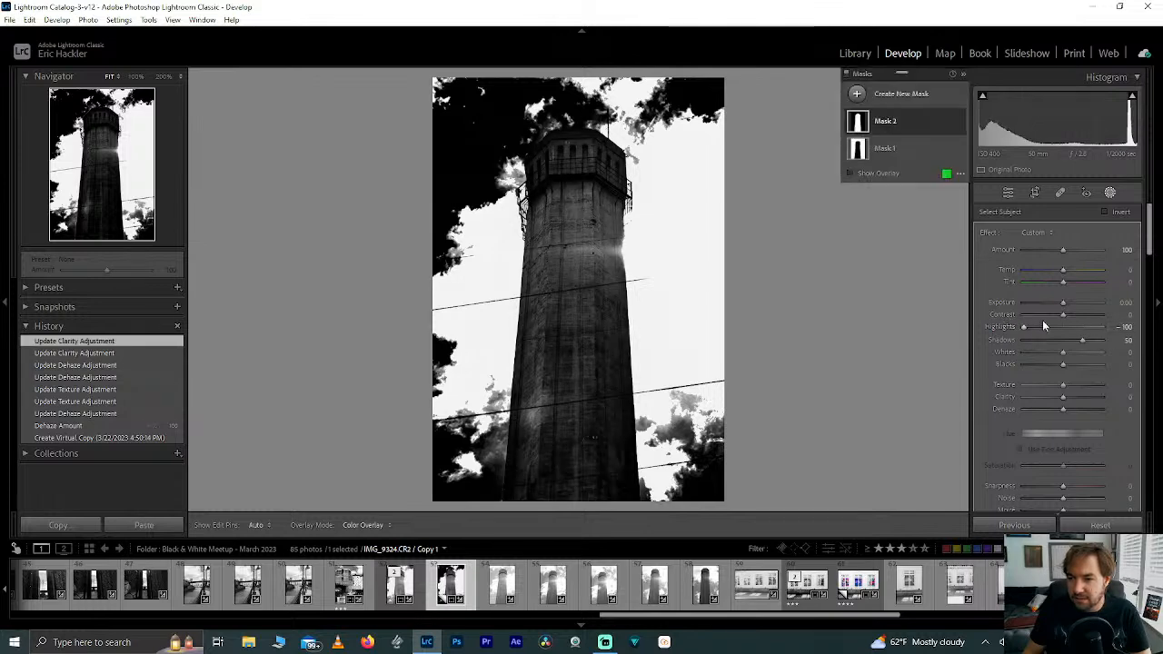
double_click(1082, 340)
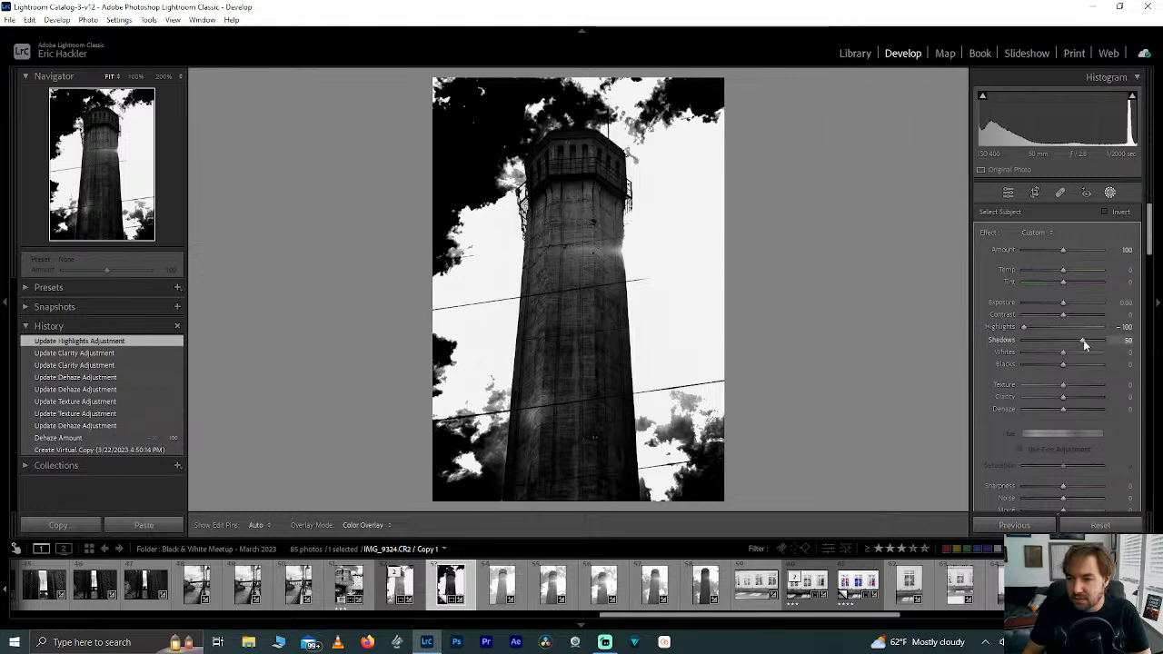
double_click(1023, 326)
left_click_drag(1060, 328, 1103, 352)
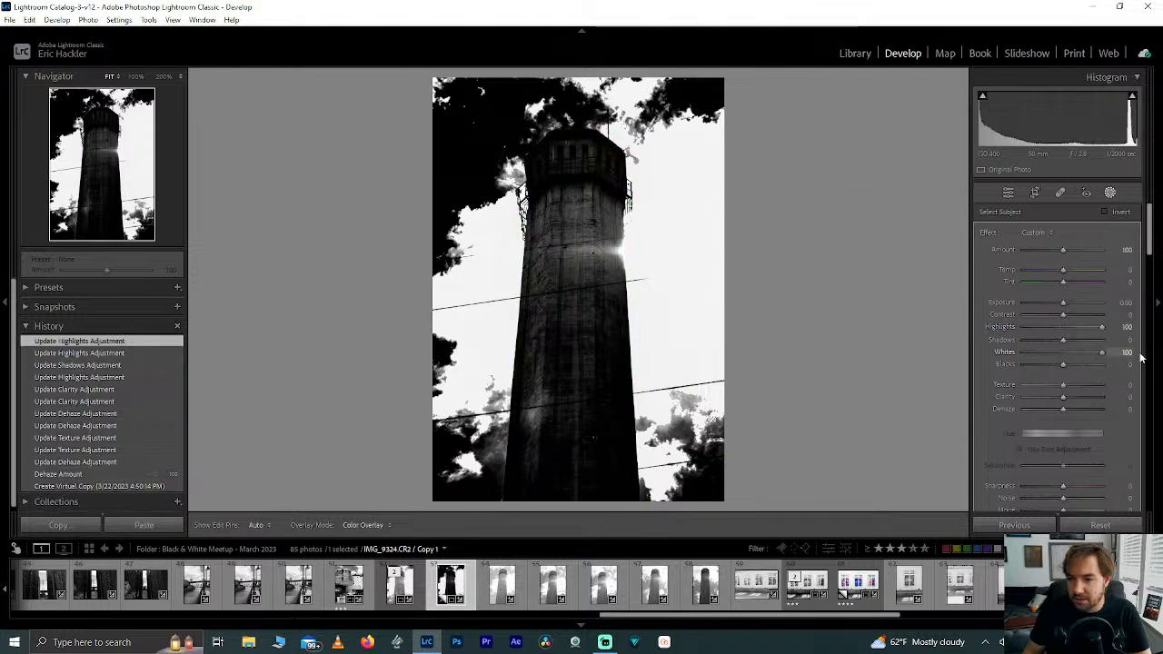
left_click_drag(1065, 341, 1099, 333)
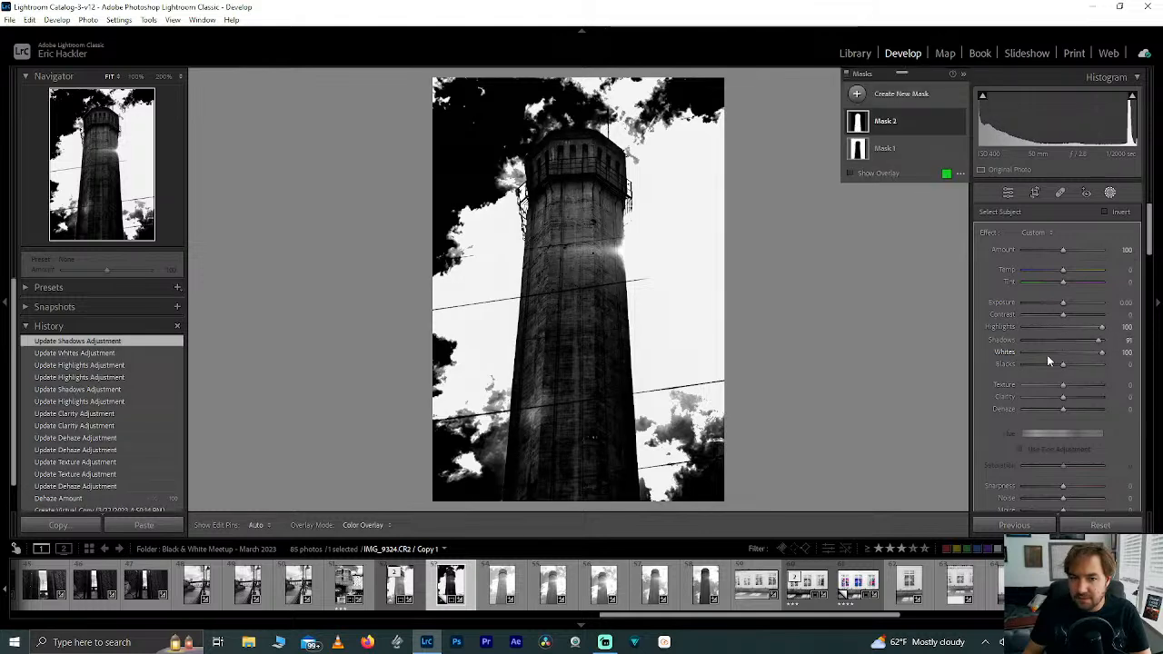
left_click_drag(1059, 366, 988, 384)
double_click(1071, 365)
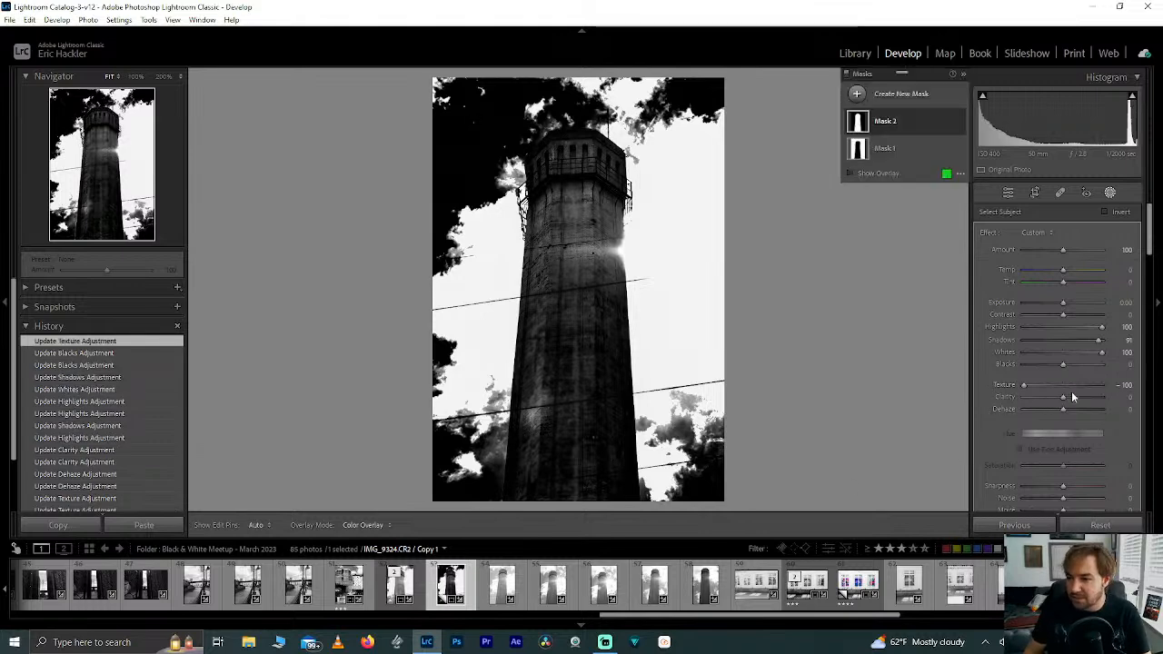
- Compare the photo with the sky mask hidden and shown, and reset the mask's Highlights, Shadows, Blacks, Dehaze and Texture to 0
left_click(959, 151)
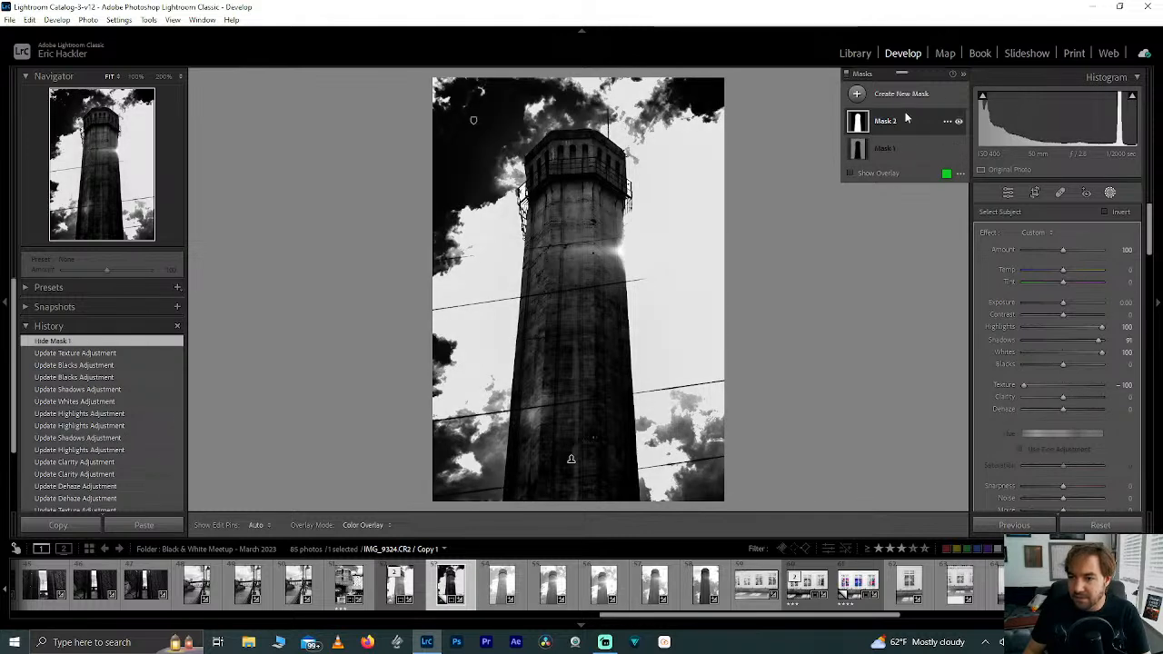
left_click(959, 151)
left_click(919, 145)
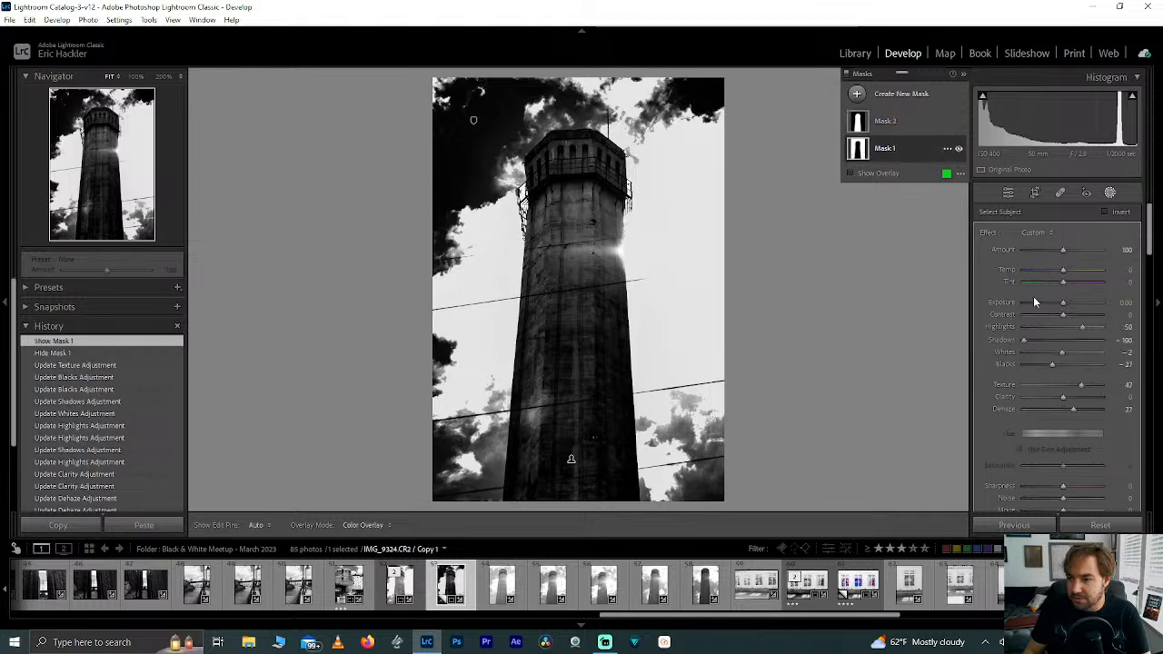
double_click(1081, 326)
double_click(1023, 339)
double_click(1051, 366)
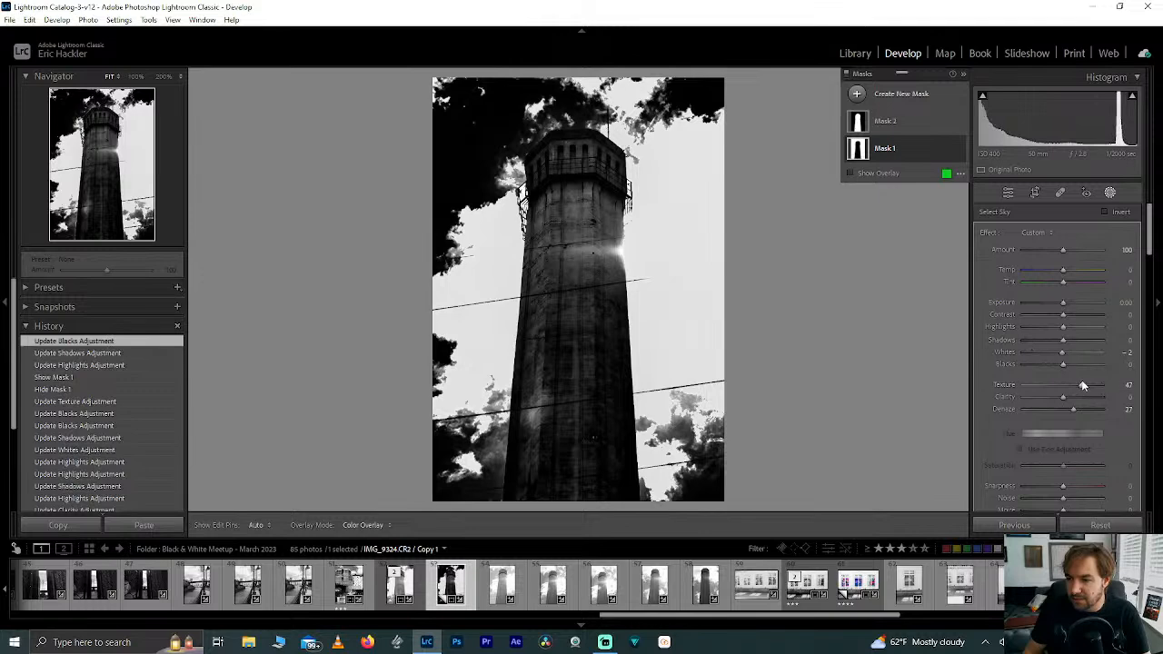
double_click(1073, 410)
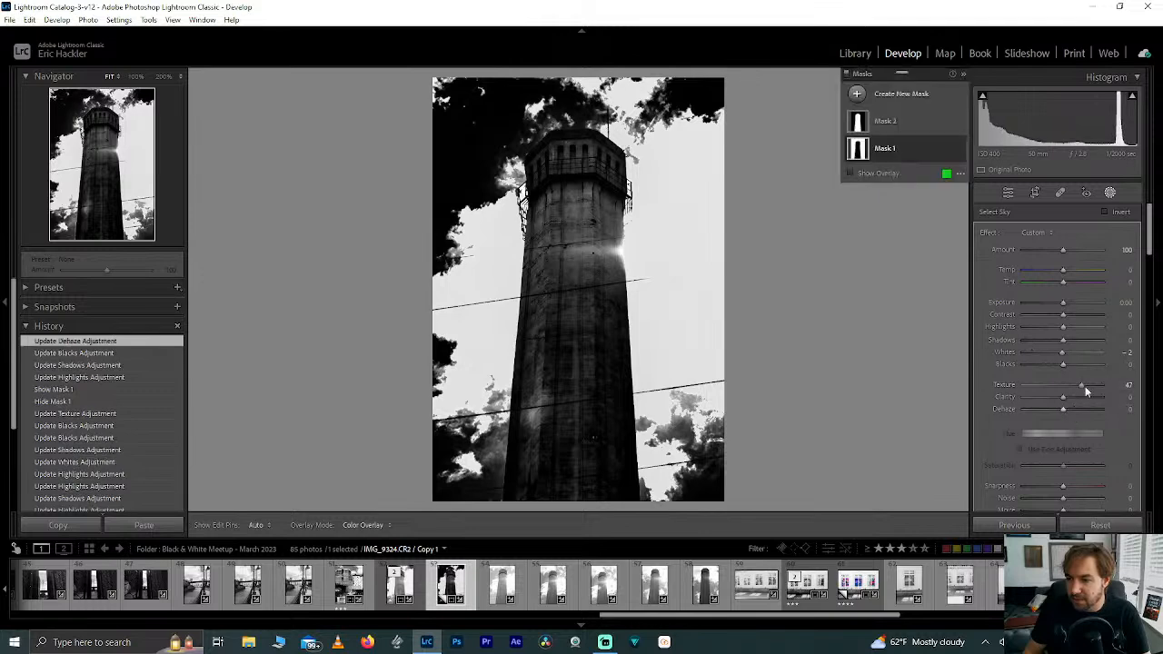
double_click(1081, 385)
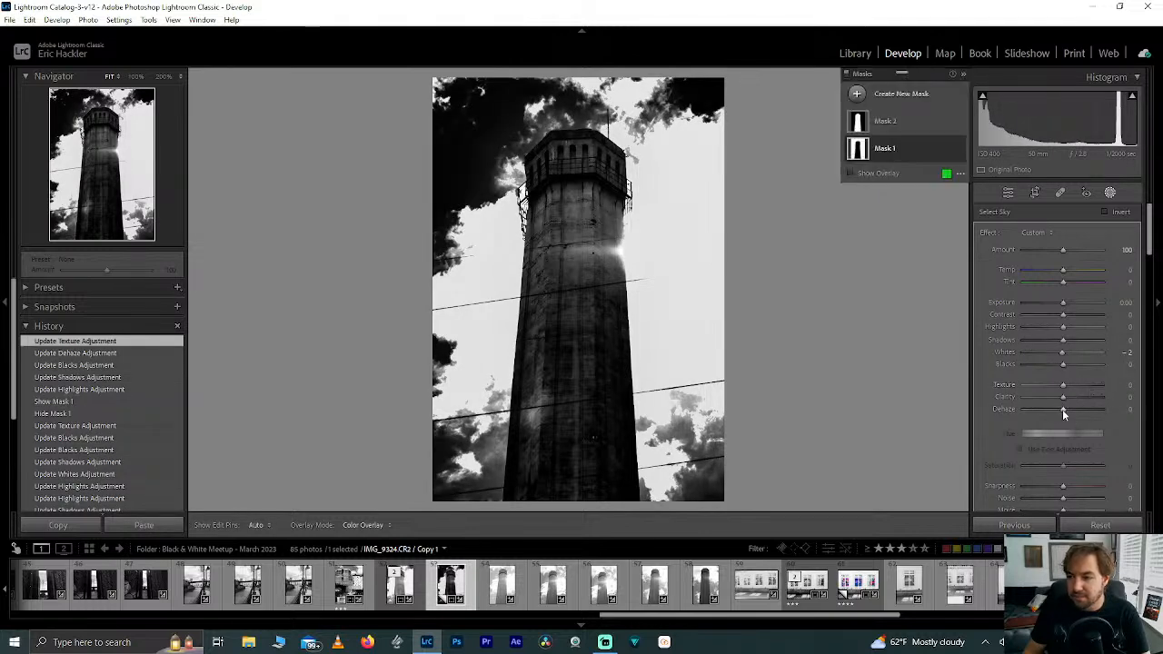
- Set Dehaze to −7 and Highlights to 83 on the sky mask
mouse_move(1063, 409)
left_mouse_down()
mouse_move(1075, 415)
mouse_move(1059, 410)
left_mouse_up()
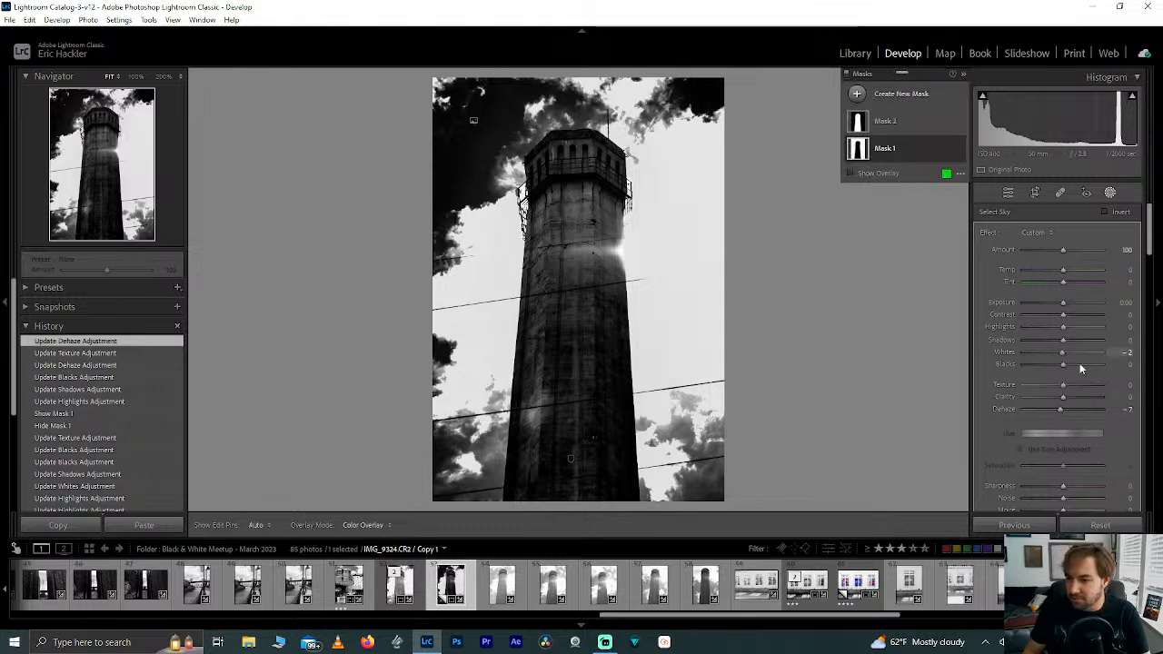
left_click_drag(1064, 328, 1140, 343)
left_click_drag(1011, 323, 1095, 329)
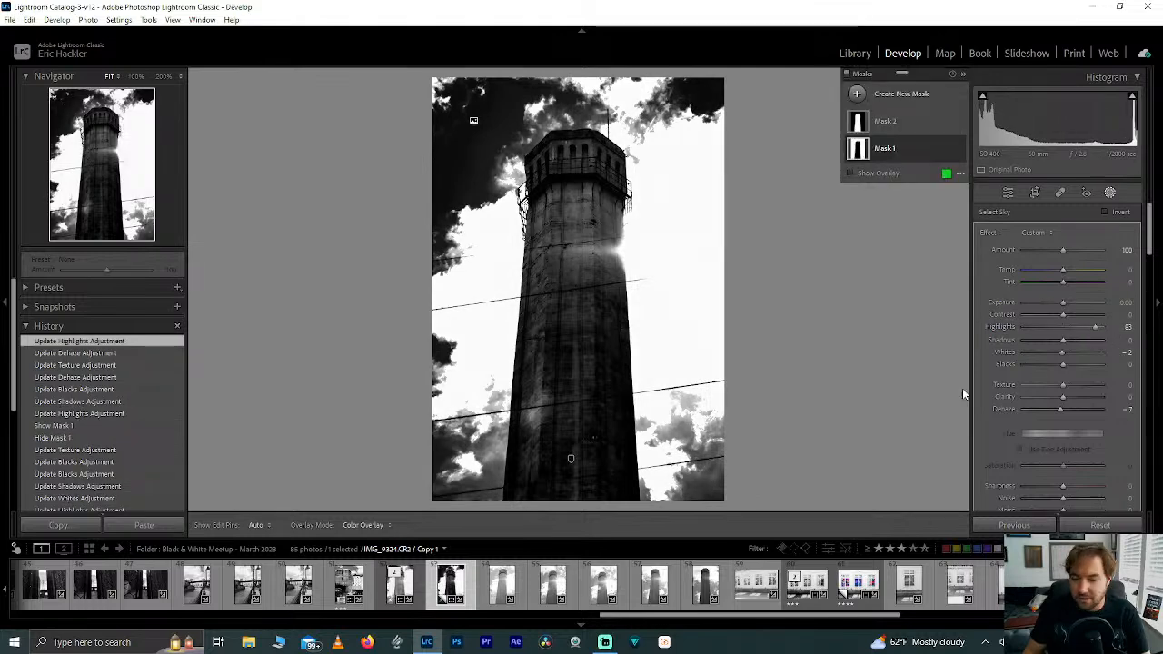
- Set Shadows to −100 on the sky mask and reset its Whites and Blacks to 0
left_click_drag(1063, 340, 921, 329)
left_click_drag(1126, 346, 968, 339)
left_click_drag(1062, 352, 1142, 391)
double_click(1082, 348)
double_click(1066, 365)
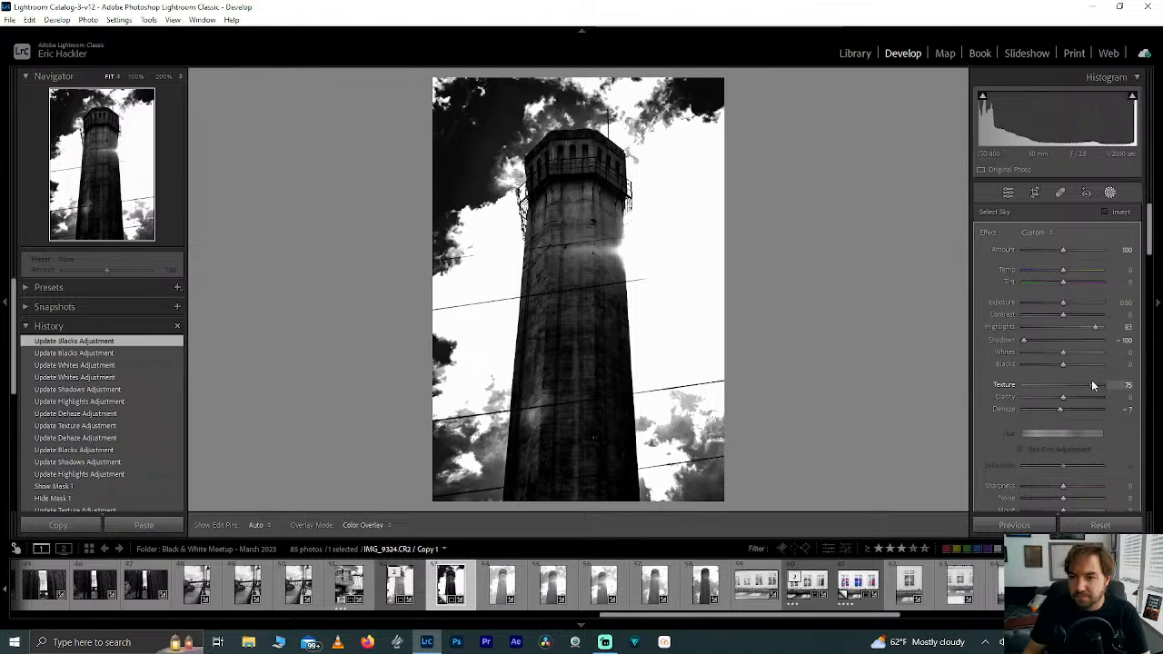
- Set Clarity to −27, Texture to 0 and Dehaze to −7 on the sky mask, previewing the shadow clipping
left_click_drag(1059, 384, 1038, 377)
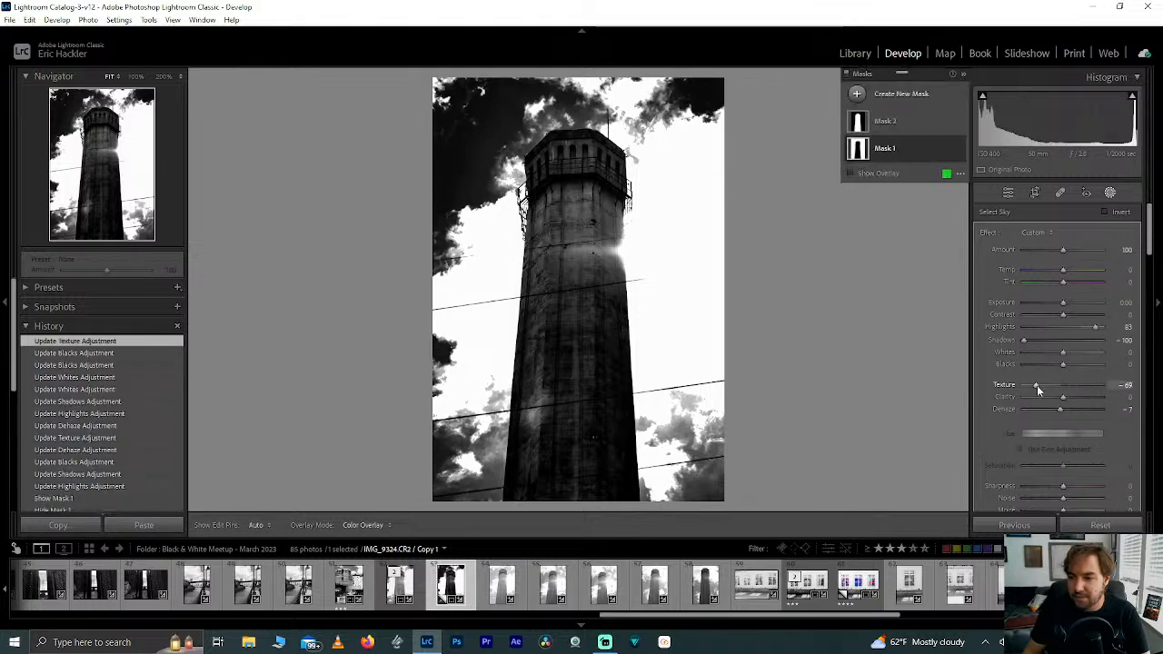
double_click(1037, 385)
mouse_move(1068, 387)
left_mouse_down()
mouse_move(1131, 397)
mouse_move(1009, 396)
mouse_move(1077, 397)
mouse_move(1053, 394)
left_mouse_up()
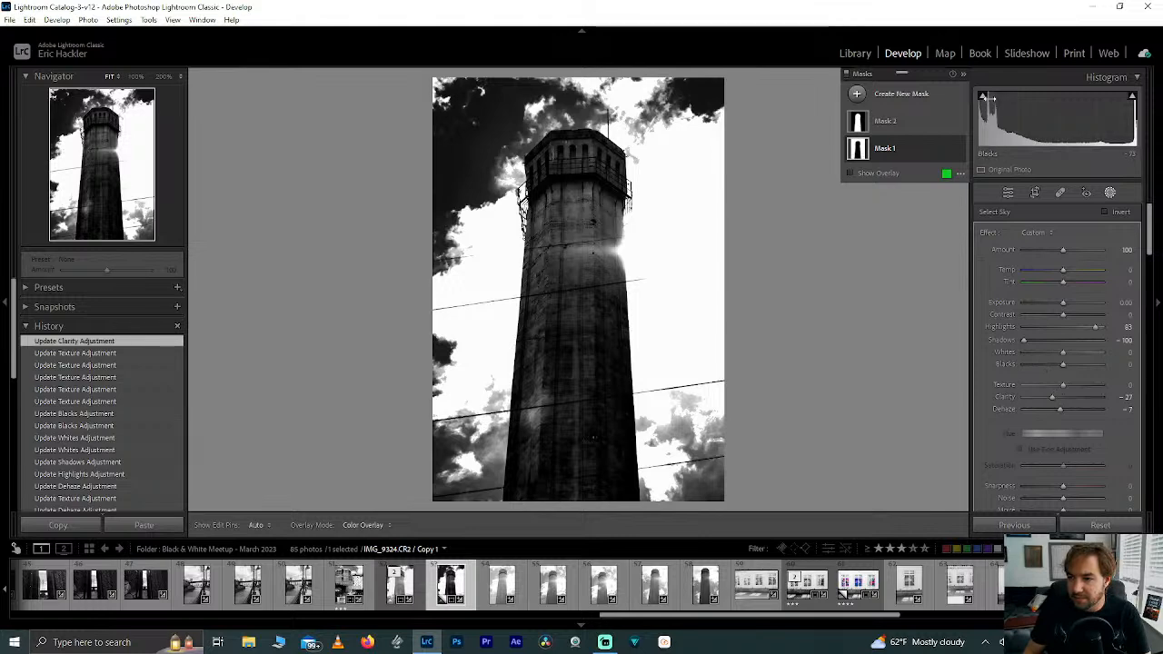
mouse_move(987, 102)
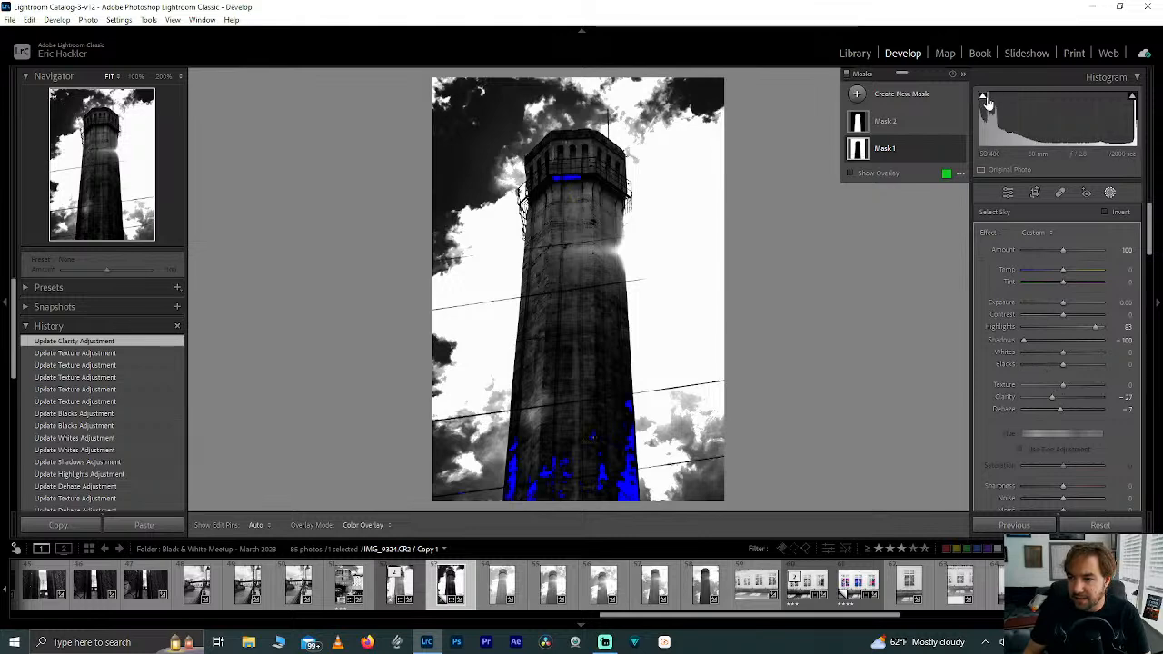
double_click(1061, 410)
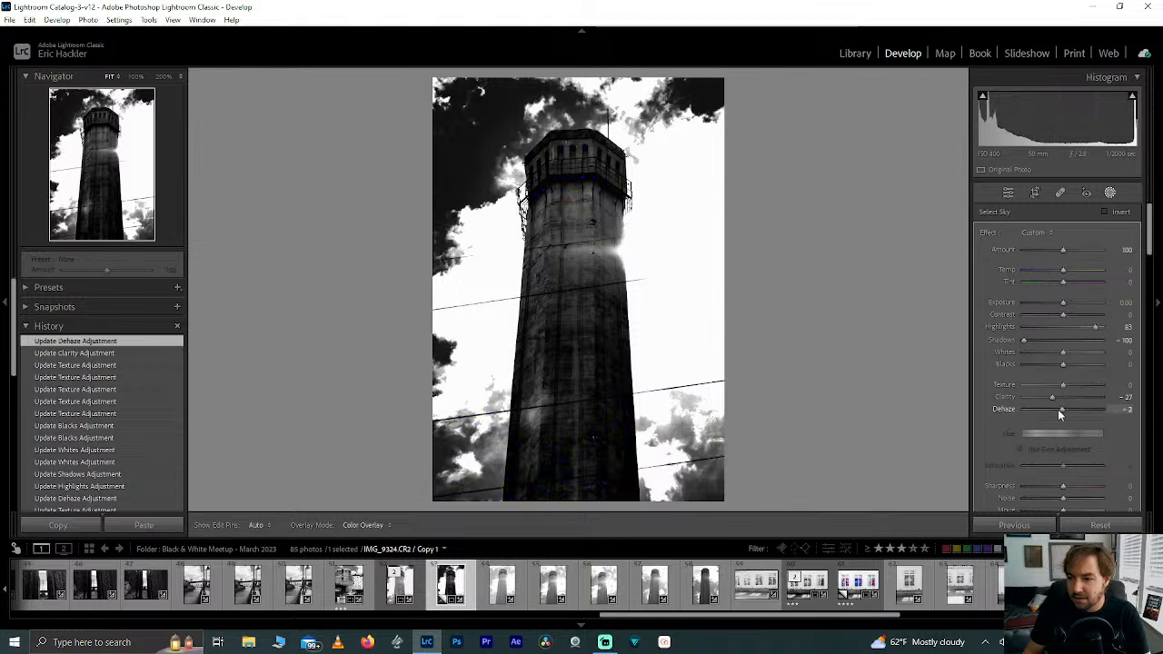
left_click_drag(1057, 408, 1056, 409)
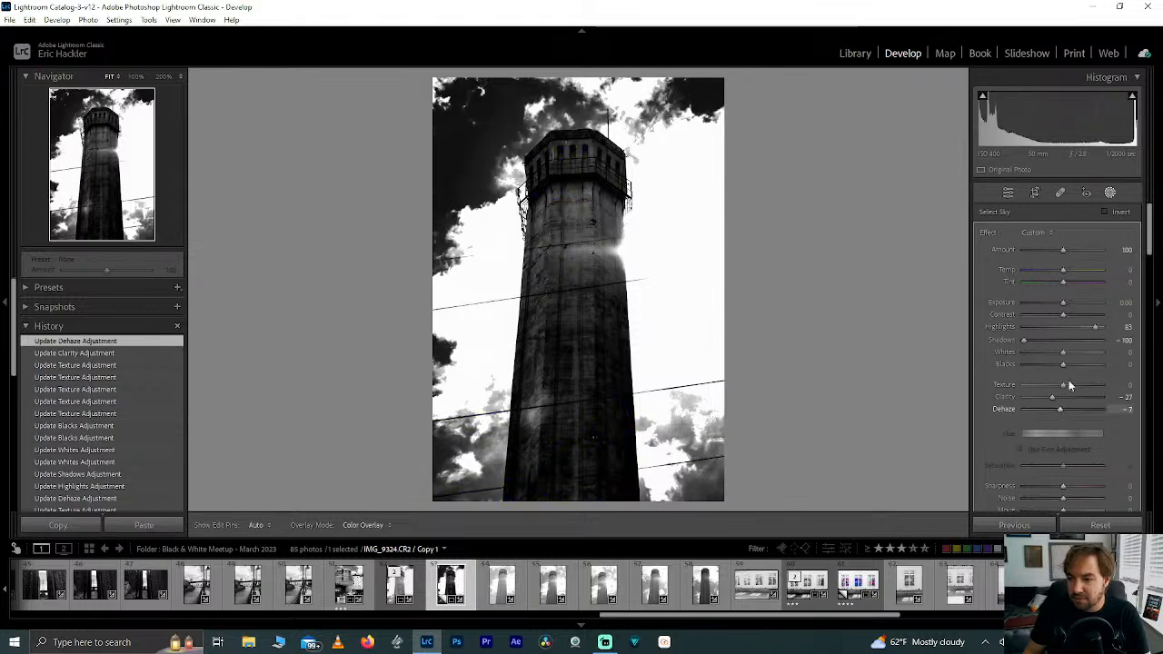
- Reset Shadows to 0 and set Blacks to −15 on the sky mask, checking the shadow clipping
left_click_drag(1063, 364, 1047, 364)
double_click(1024, 339)
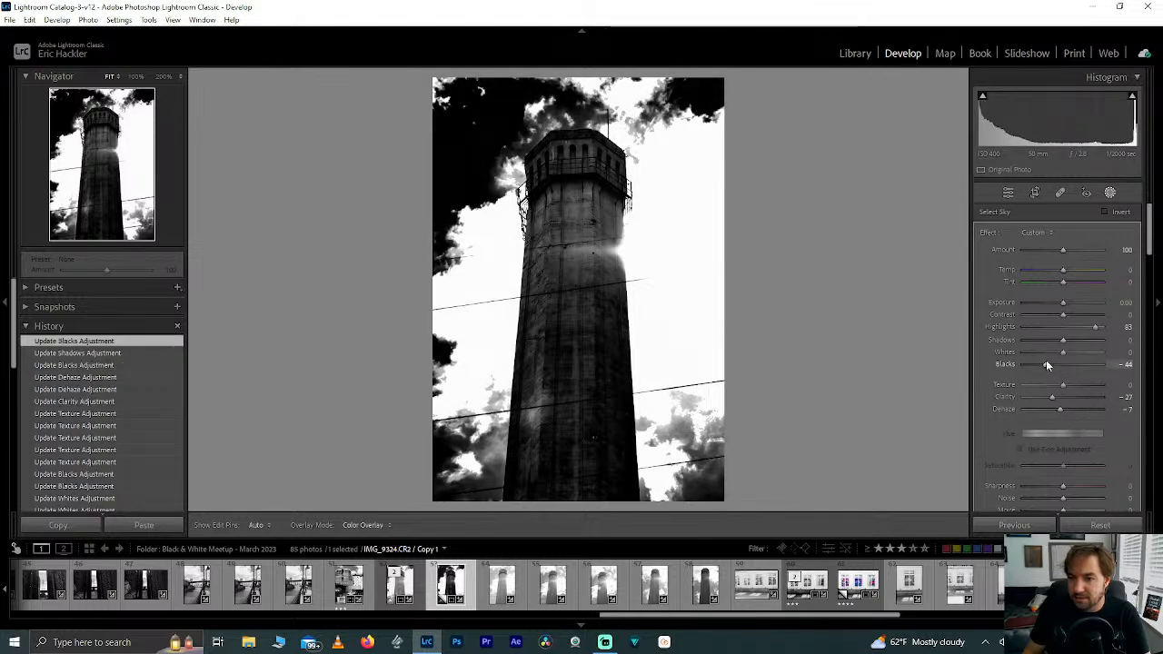
mouse_move(986, 98)
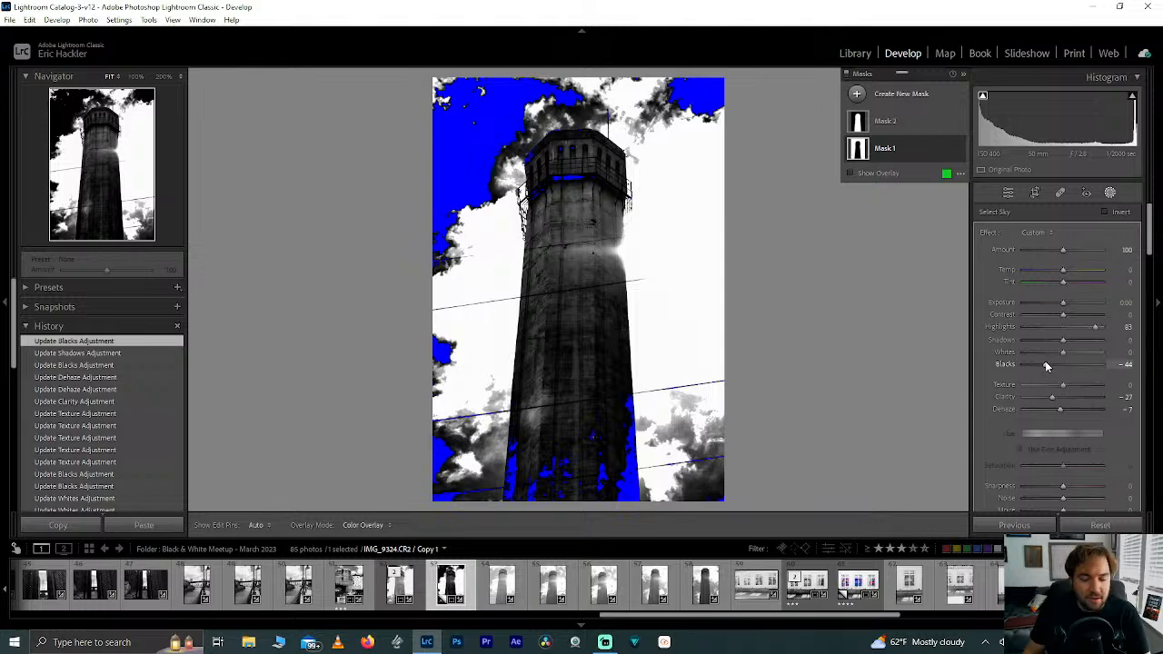
left_click_drag(1046, 364, 1056, 370)
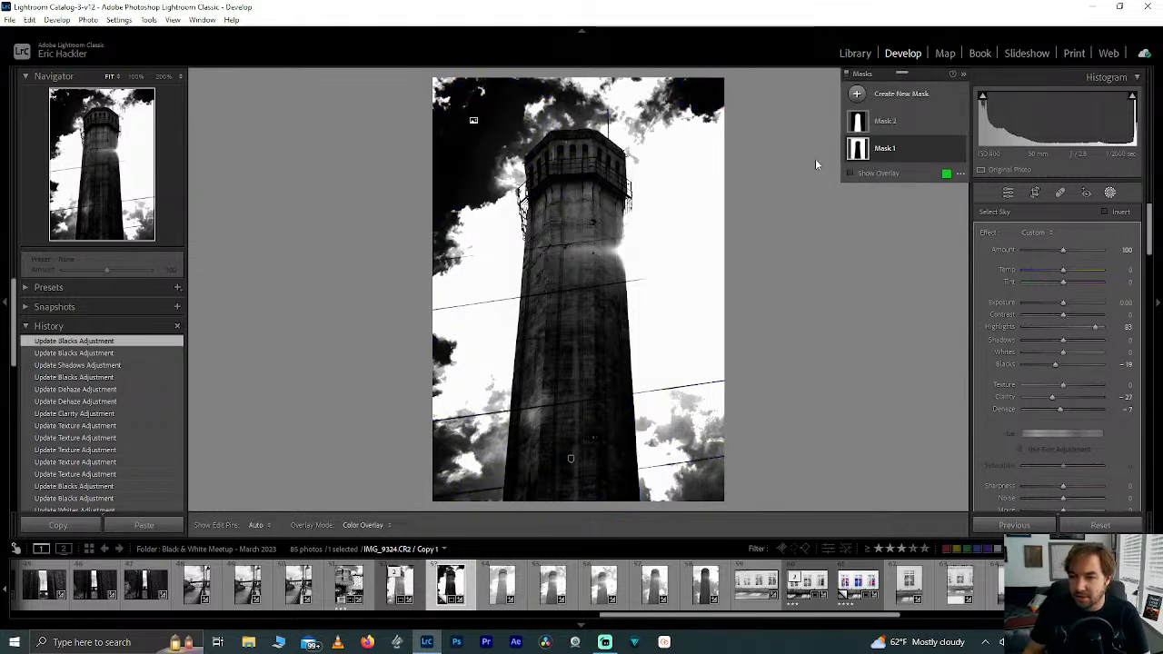
left_click(1119, 364)
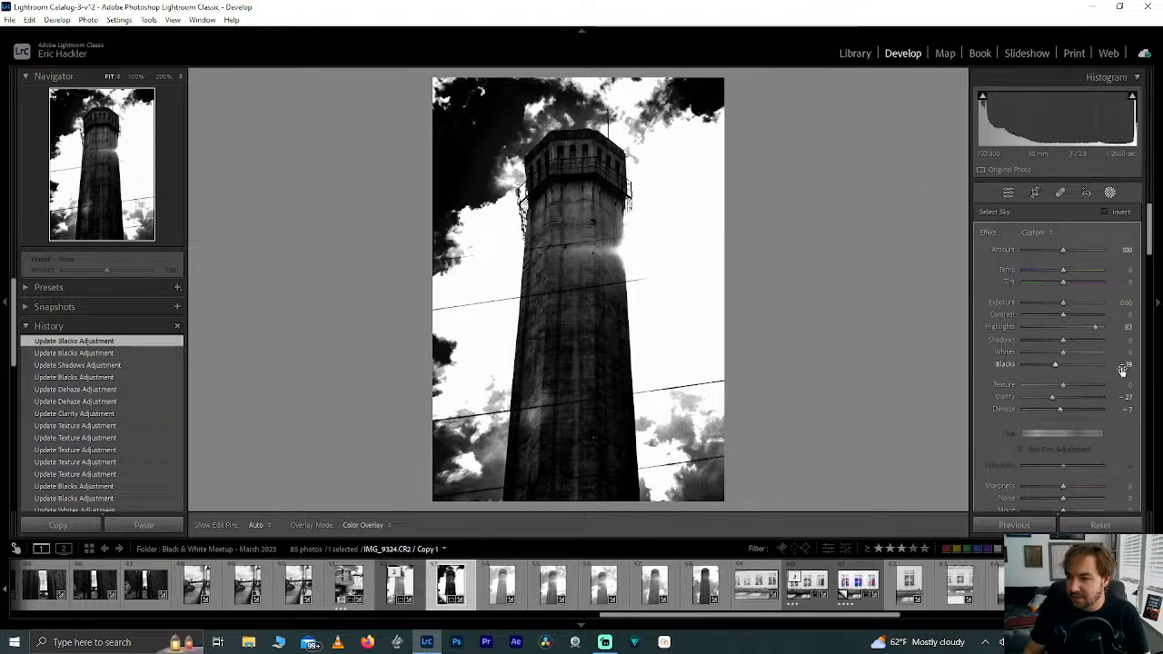
type("-15")
key("Return")
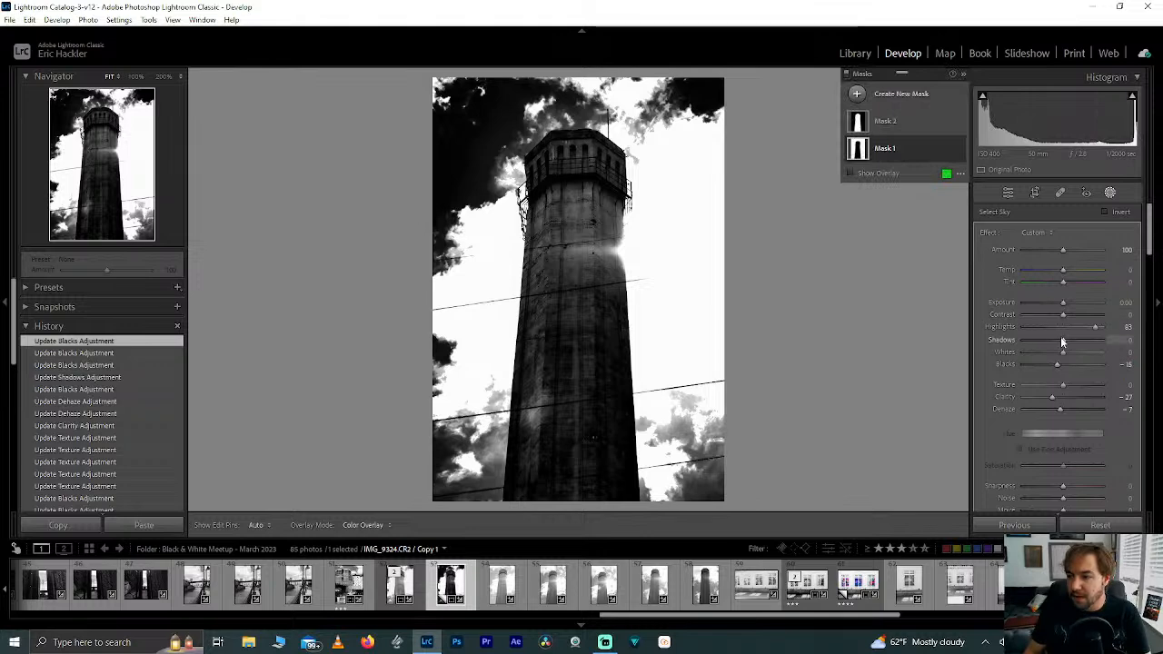
- Set Shadows to 100 on the sky mask while the shadow clipping overlay is shown
mouse_move(987, 103)
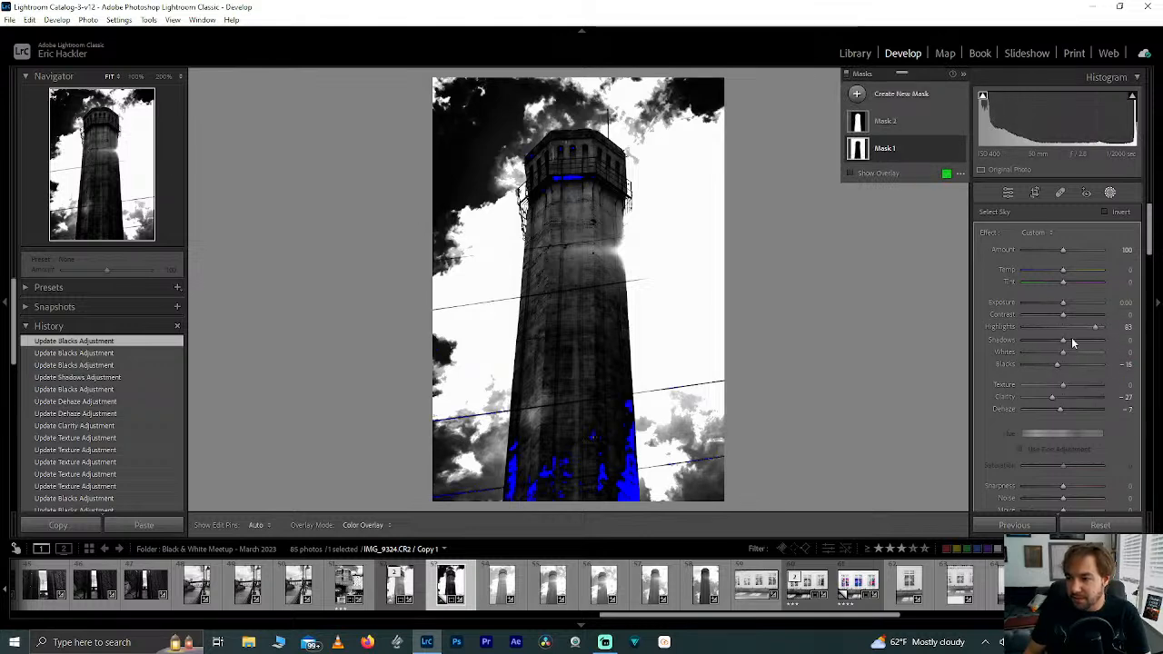
left_click_drag(1065, 342, 970, 340)
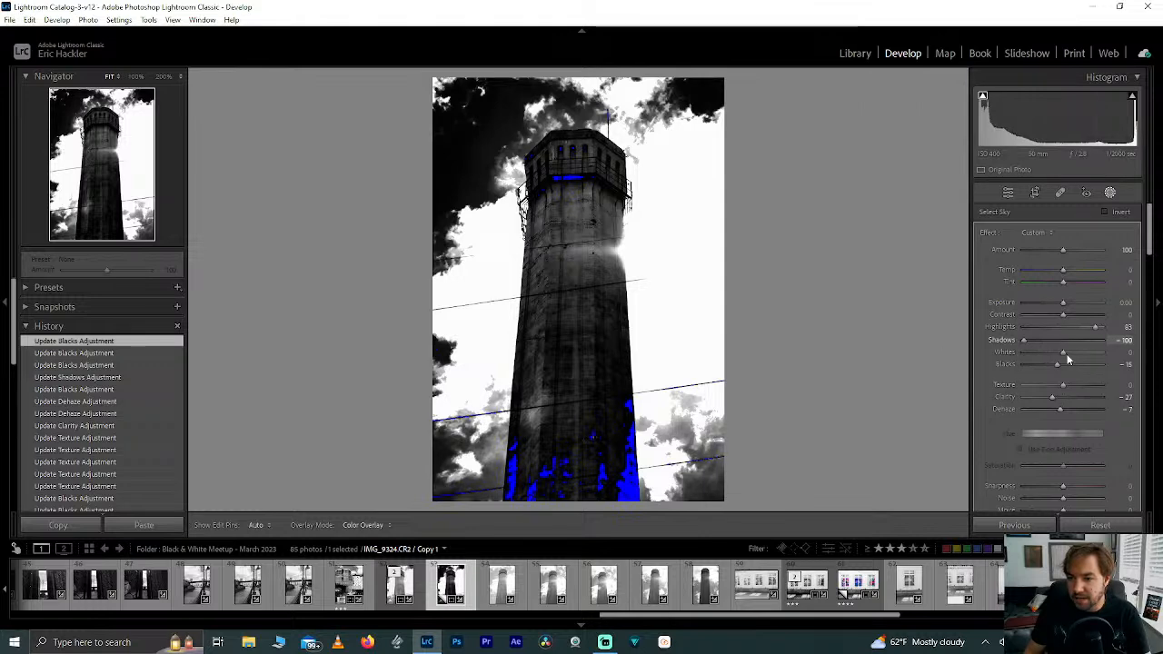
left_click_drag(1056, 359, 1112, 361)
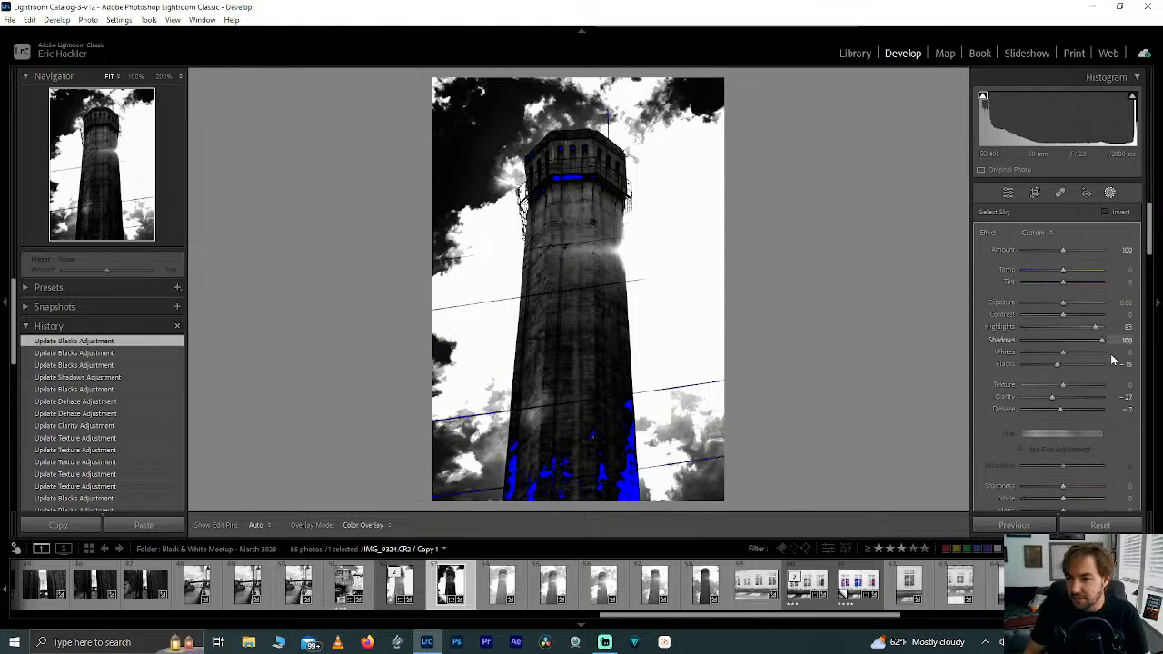
left_click_drag(1002, 350, 1114, 354)
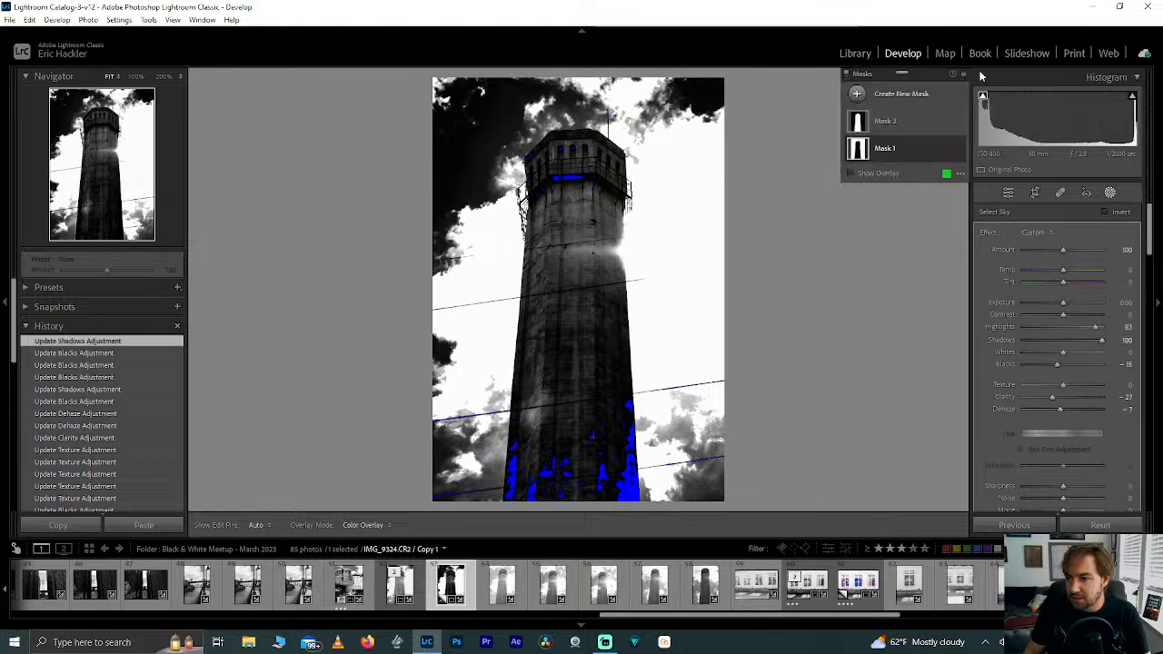
left_click_drag(1101, 340, 1131, 317)
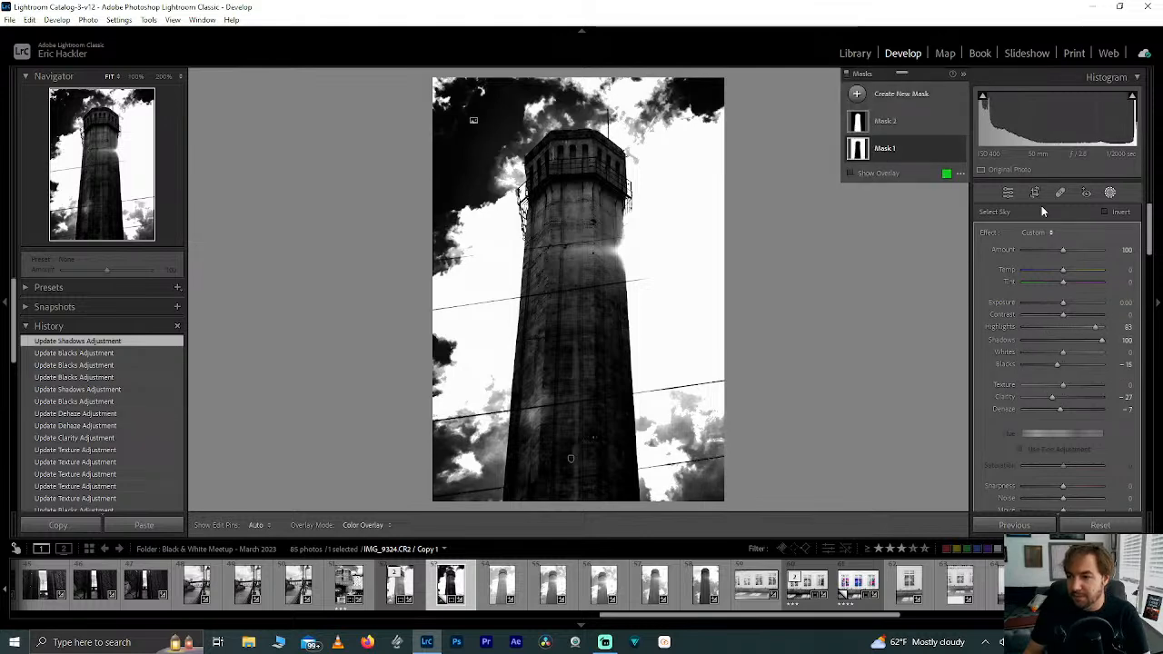
- Try Blacks adjustments on the tower's subject mask while checking the shadow clipping, and reset Blacks to 0
left_click(900, 121)
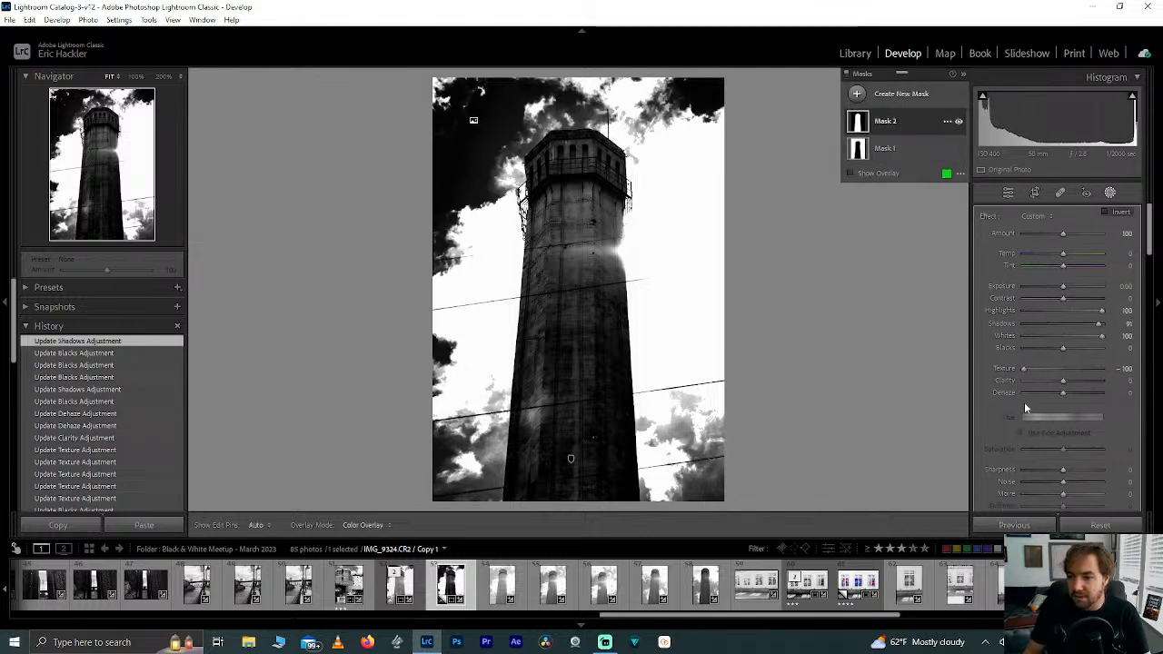
left_click(983, 95)
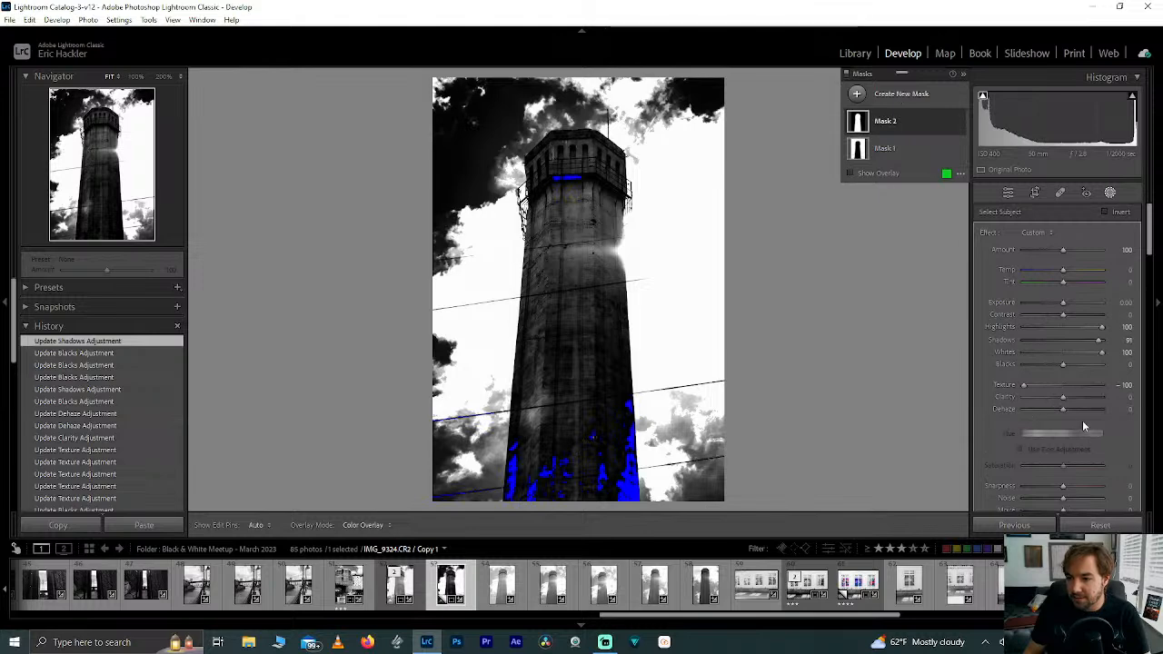
left_click_drag(1063, 364, 1062, 364)
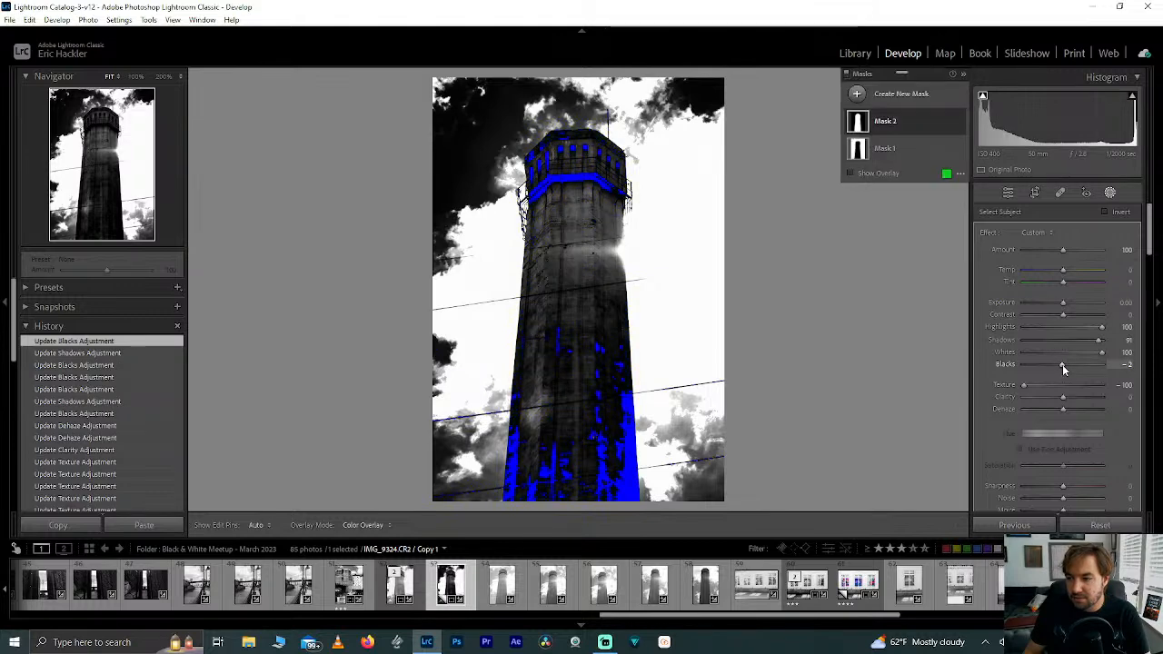
double_click(1062, 364)
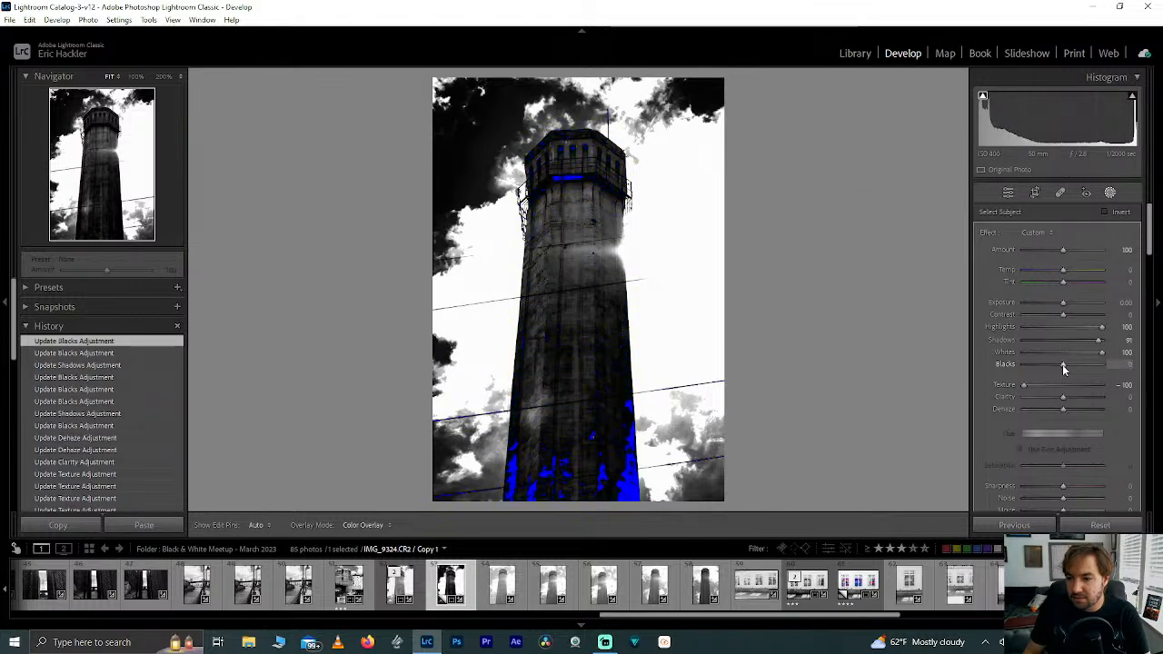
left_click(982, 95)
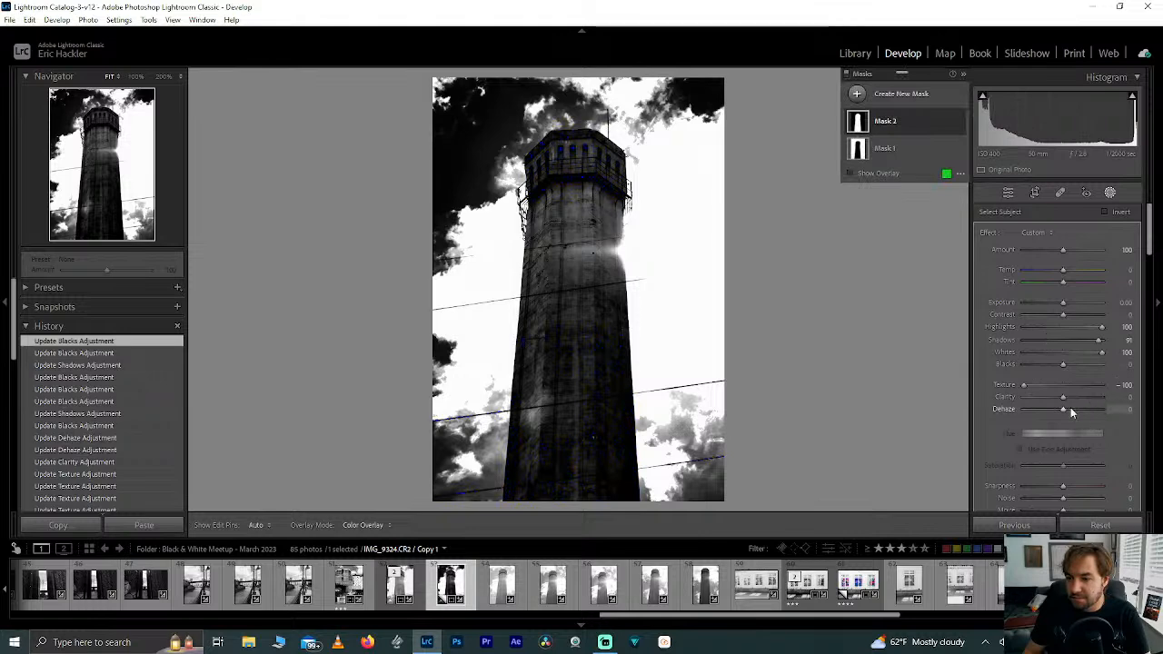
left_click_drag(1062, 365, 1065, 364)
double_click(1065, 365)
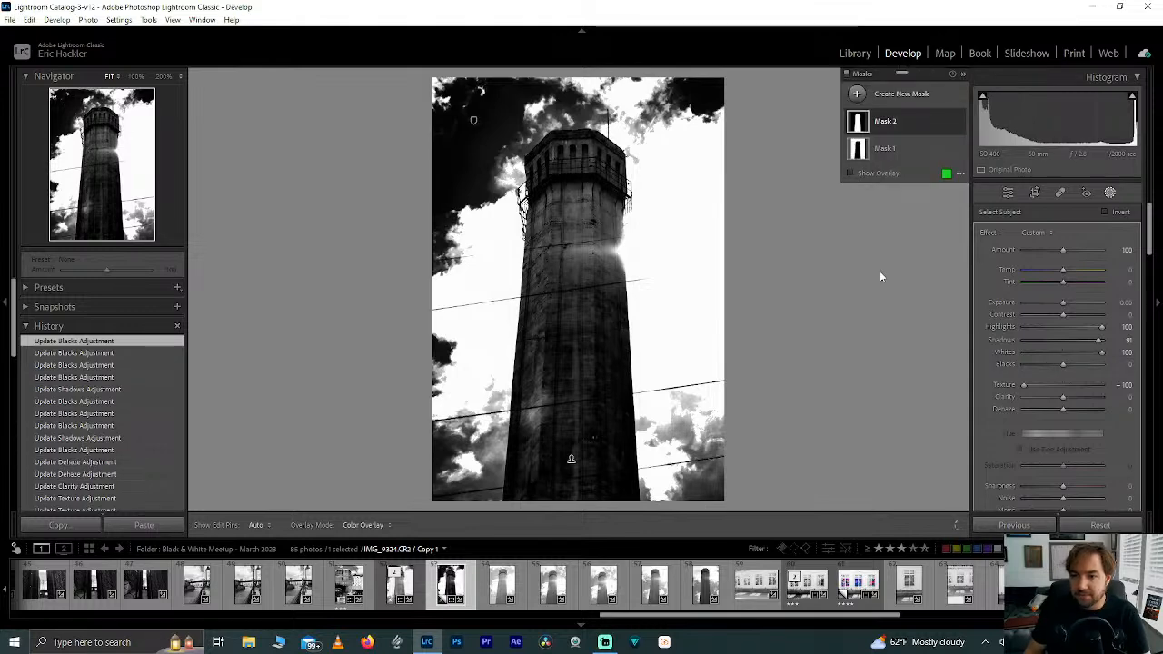
- Try a 4 x 5 / 8 x 10 crop on the tower photo, repositioning the image within the frame
left_click(1036, 194)
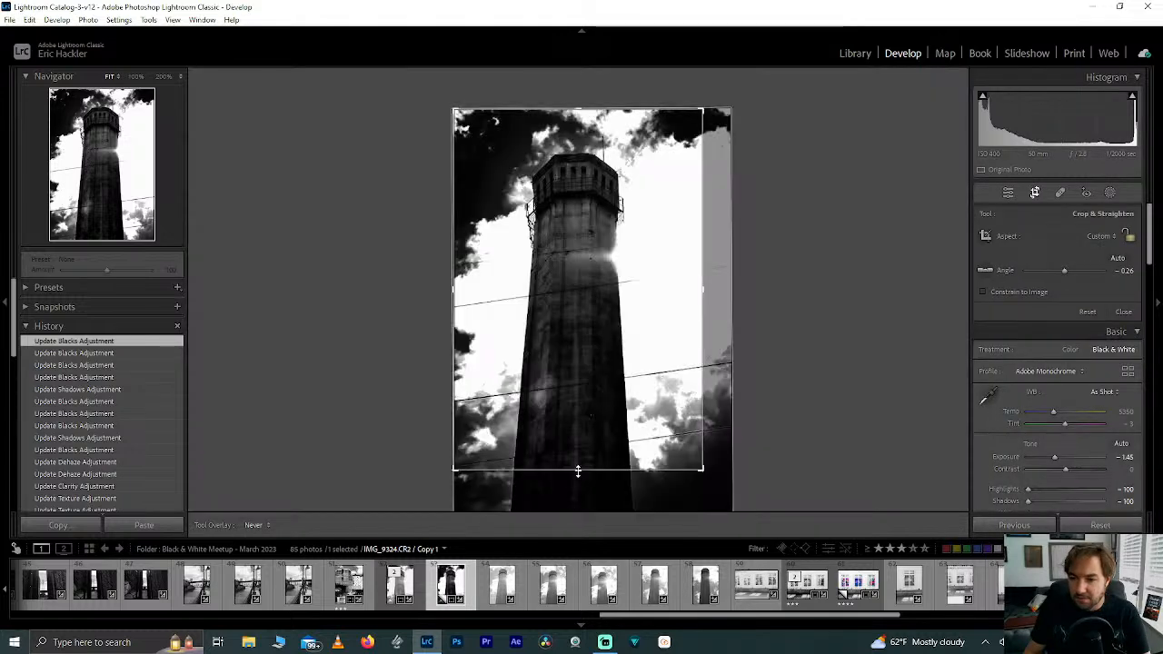
left_click(1100, 237)
left_click(1026, 311)
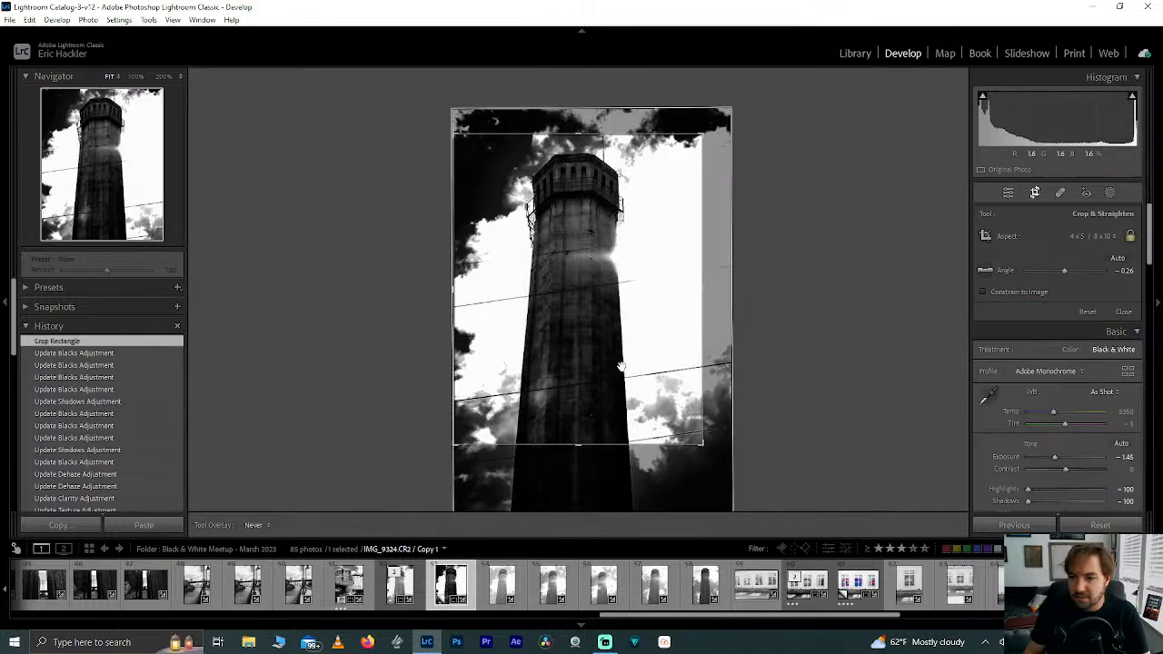
left_click_drag(619, 386, 626, 361)
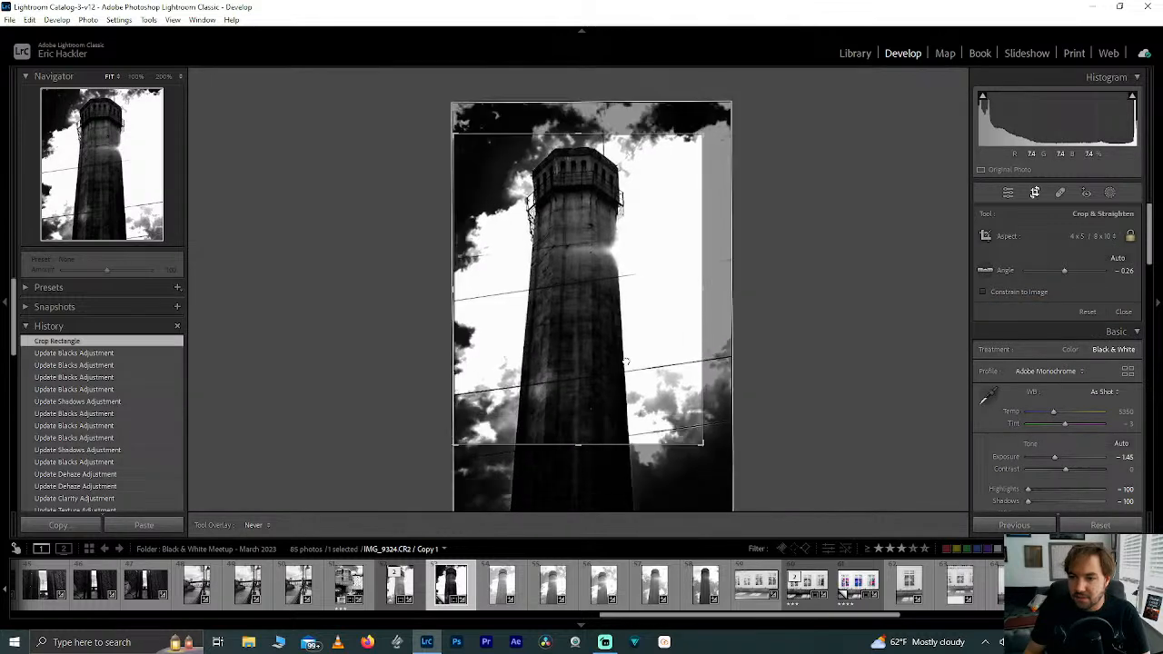
left_click_drag(576, 376, 589, 434)
left_click_drag(577, 392, 578, 357)
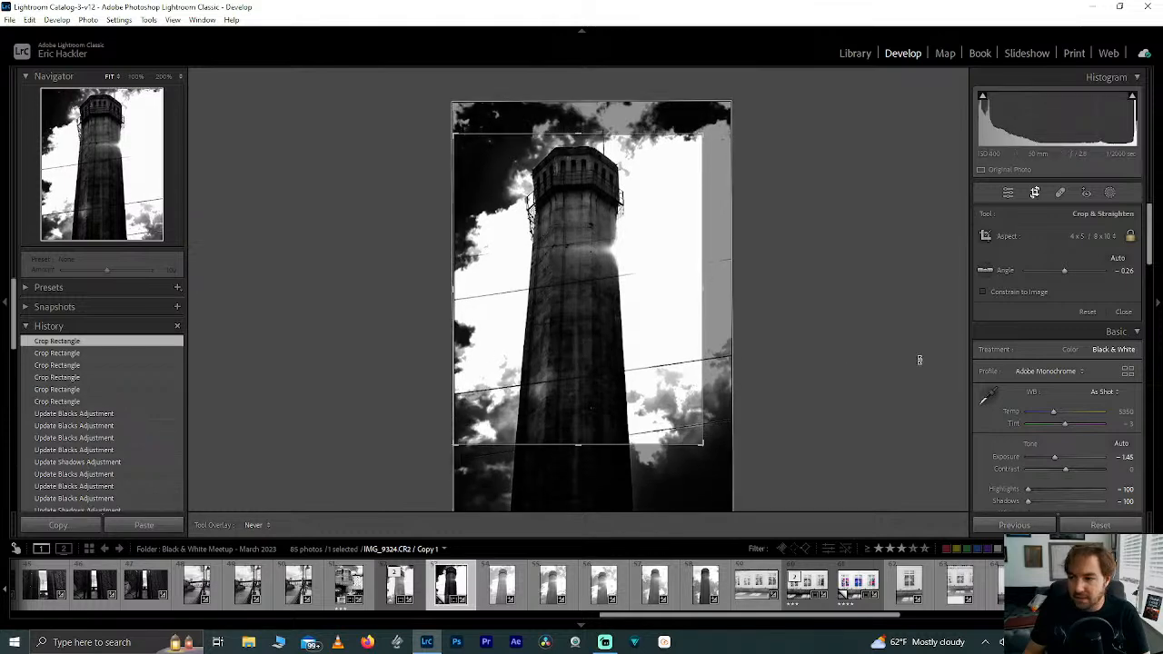
- Try an 8.5 x 11 crop with more sky above the tower, reposition the image and preview the cropped photo
left_click(1091, 237)
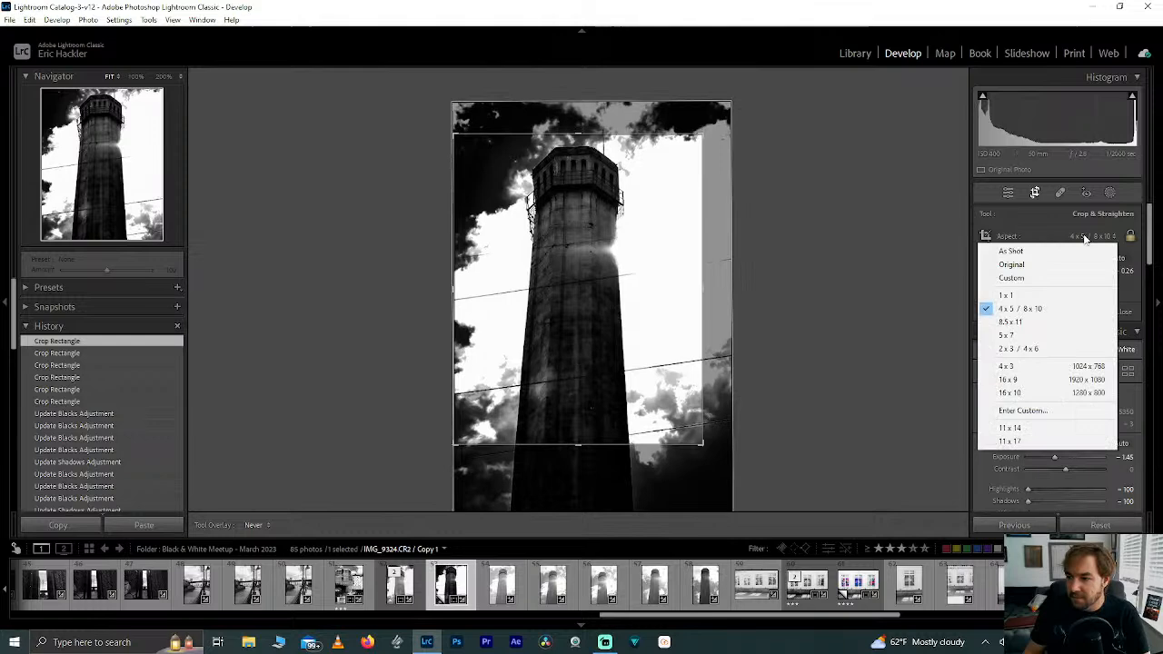
left_click(1019, 324)
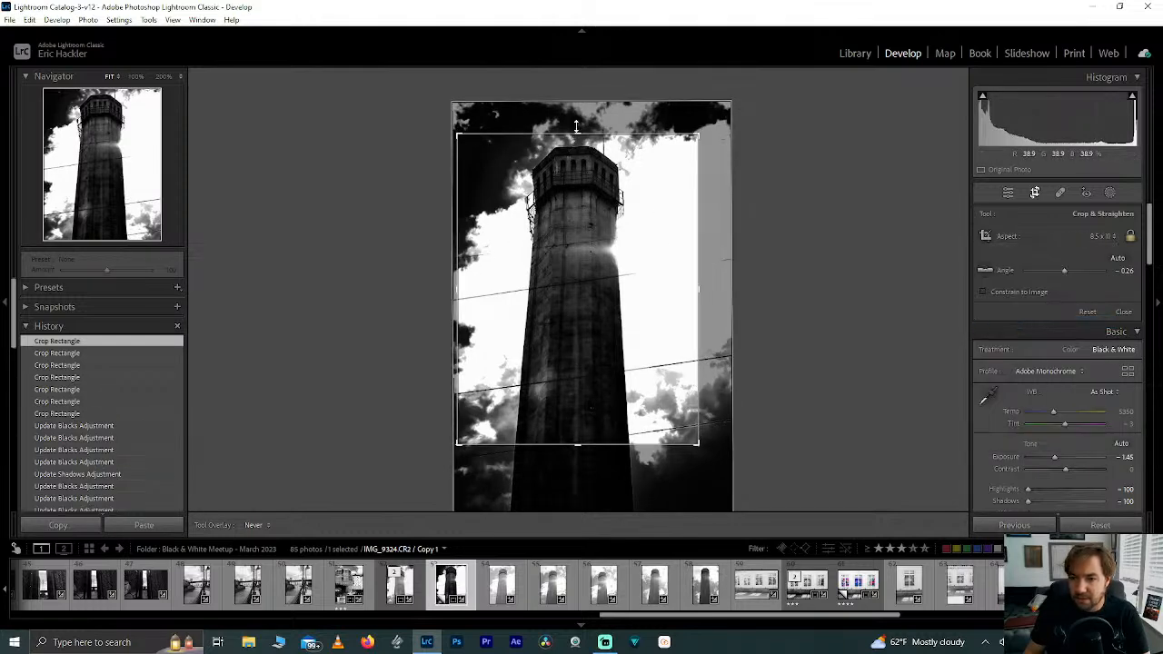
left_click_drag(577, 133, 578, 115)
mouse_move(546, 347)
left_mouse_down()
mouse_move(548, 336)
mouse_move(555, 351)
left_mouse_up()
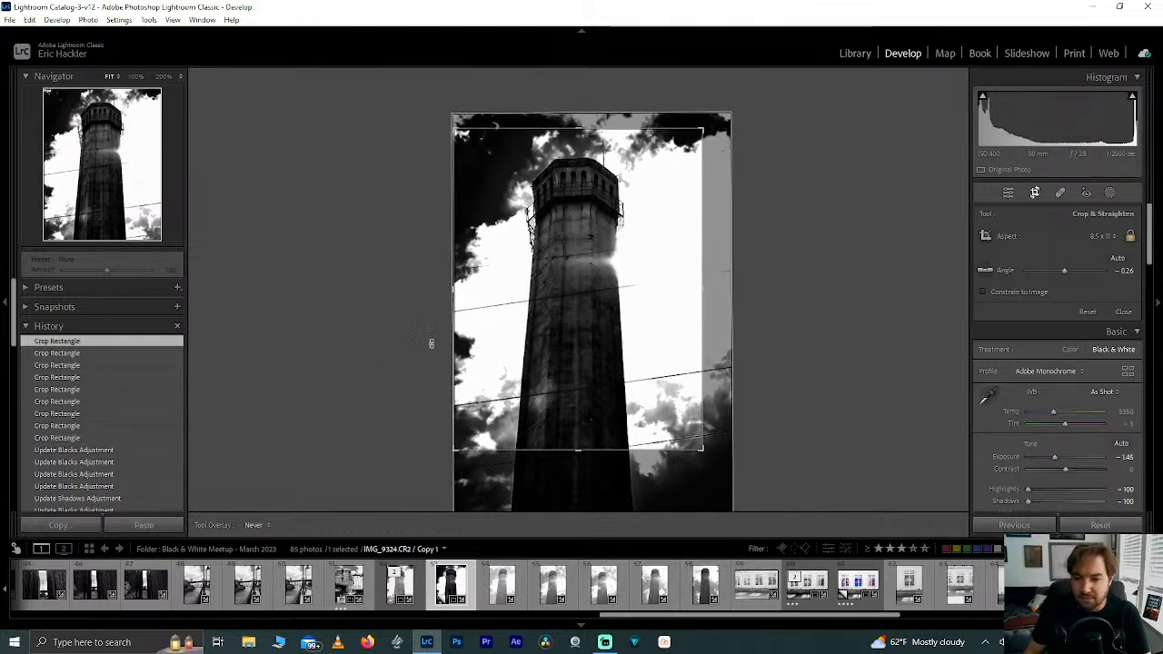
left_click_drag(592, 366, 604, 357)
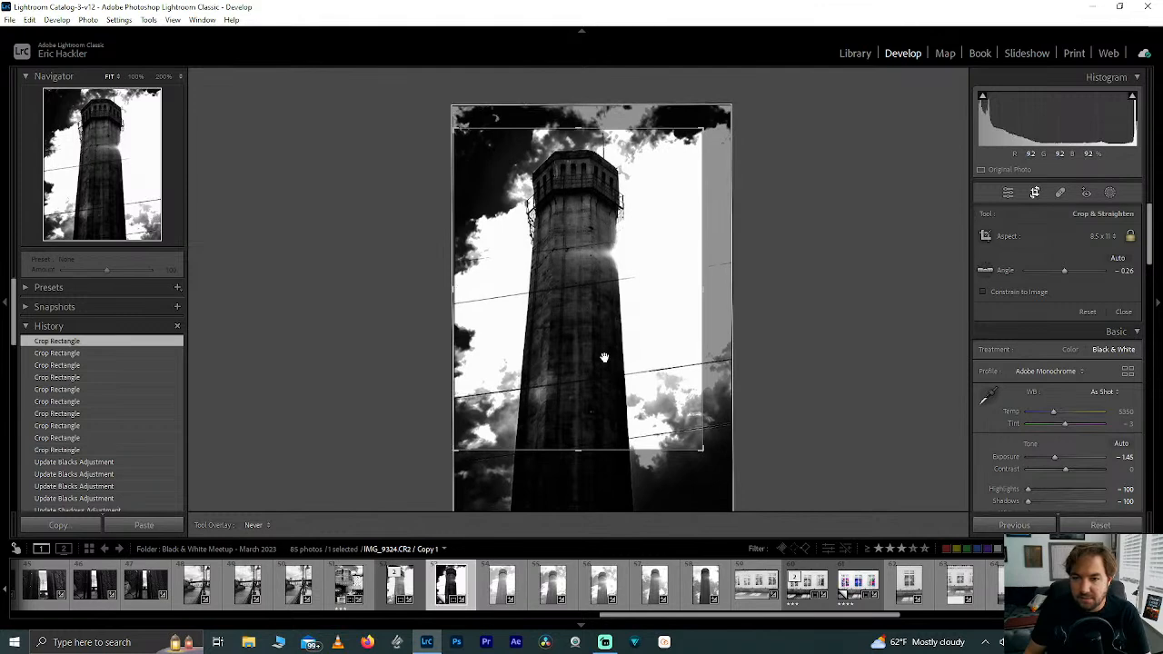
left_click(1010, 196)
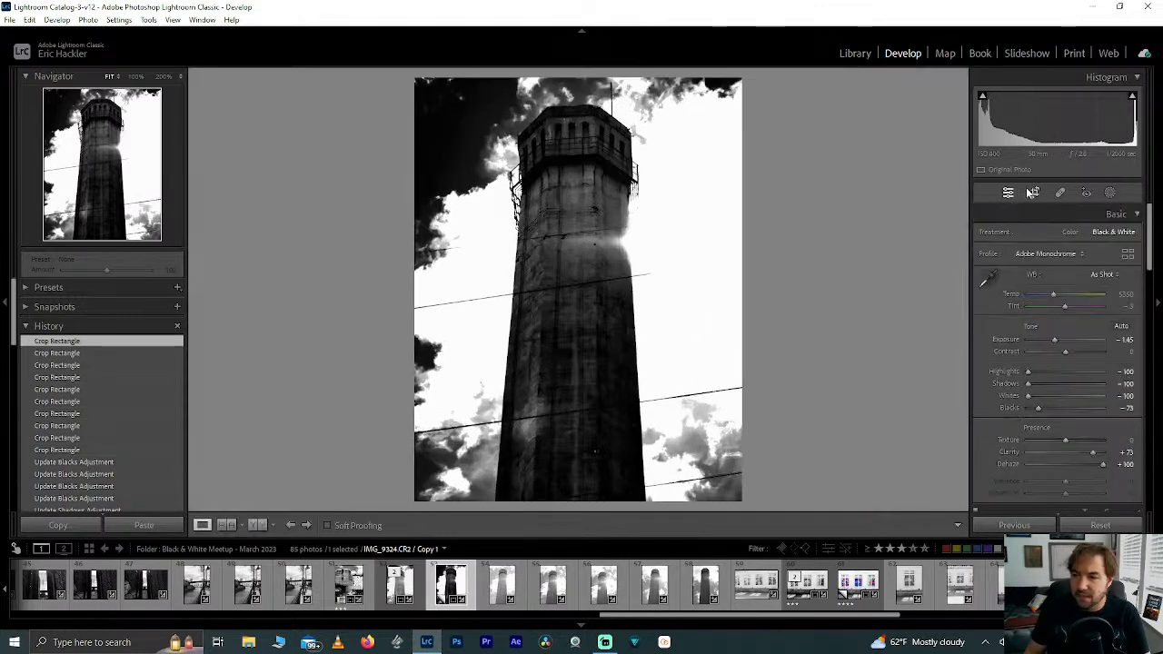
- Revert to the history state before the aspect ratio changes, slightly adjust the custom crop's bottom edge and close the crop
left_click(1034, 193)
left_click(113, 449)
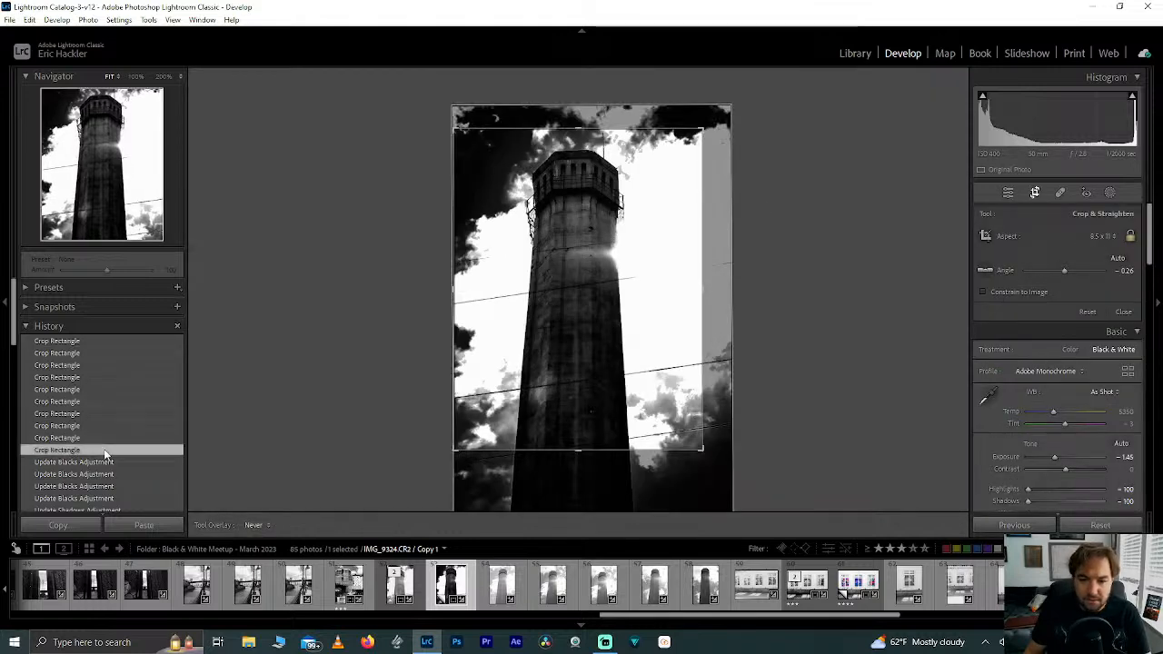
left_click(76, 462)
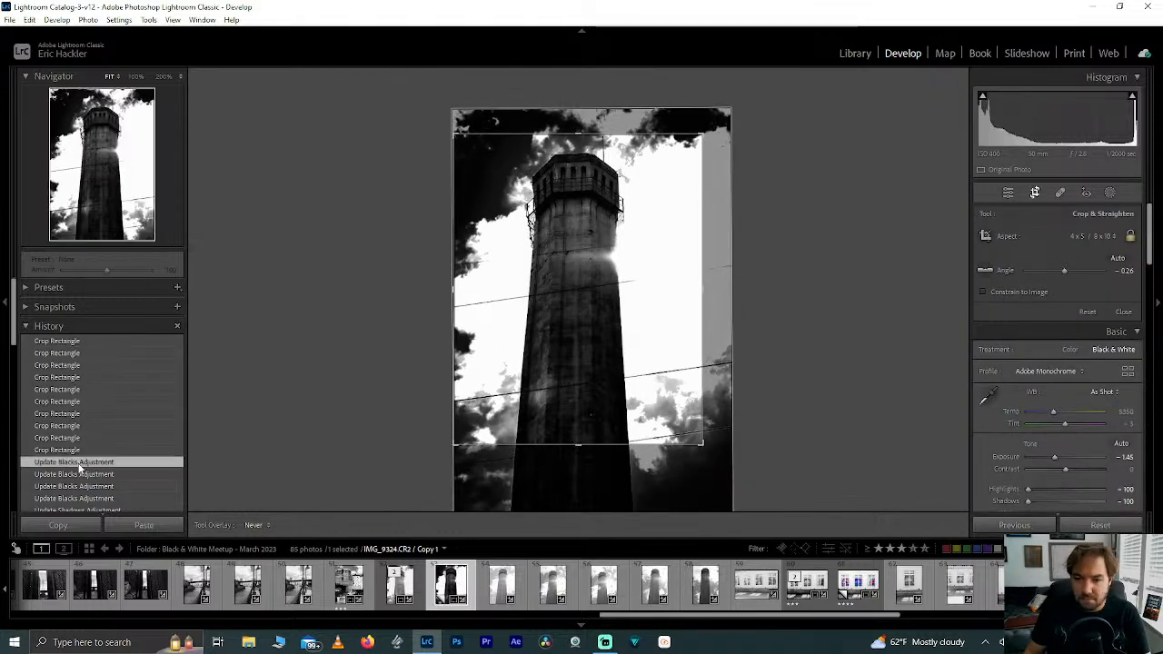
left_click_drag(542, 325, 560, 357)
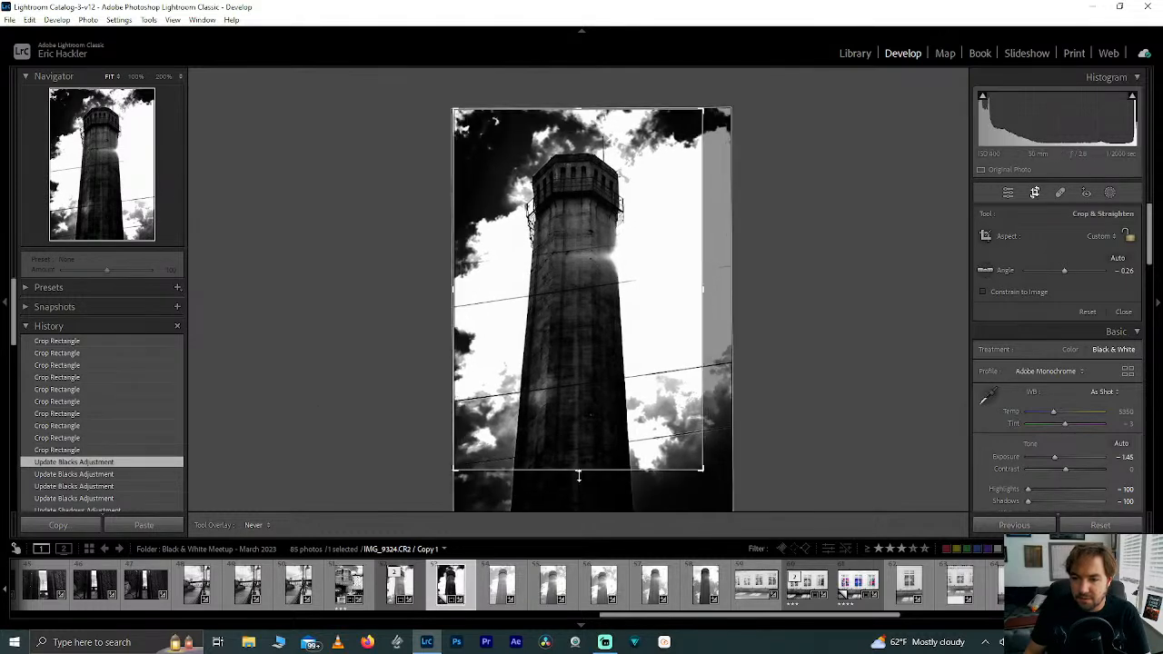
left_click_drag(579, 474, 579, 474)
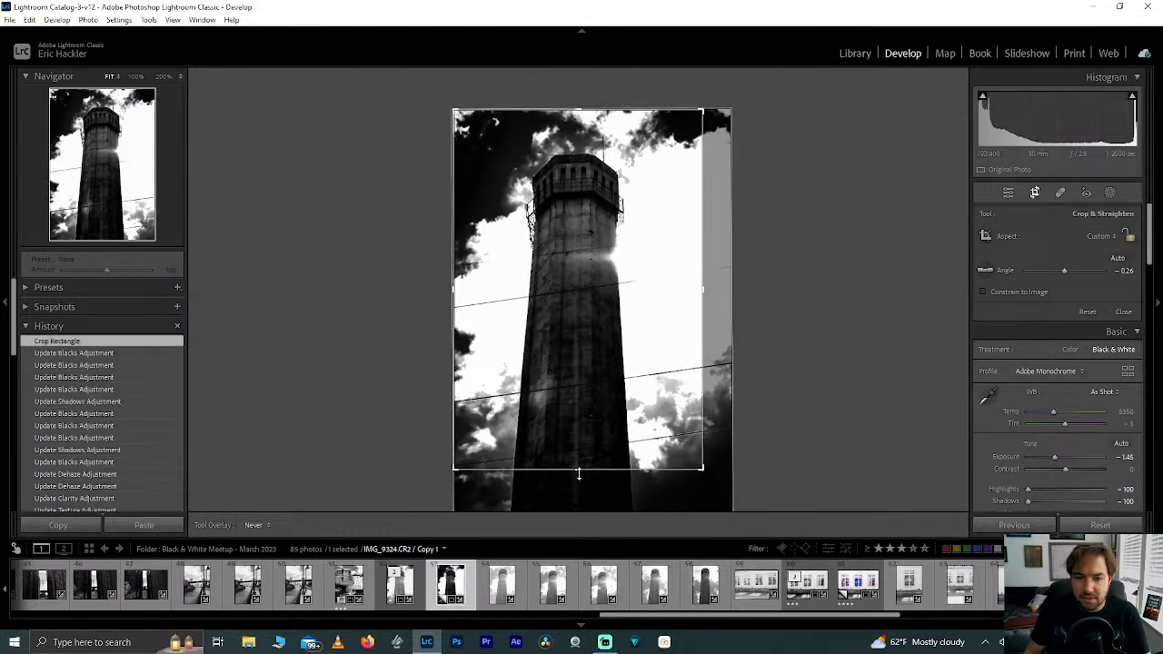
left_click(1009, 194)
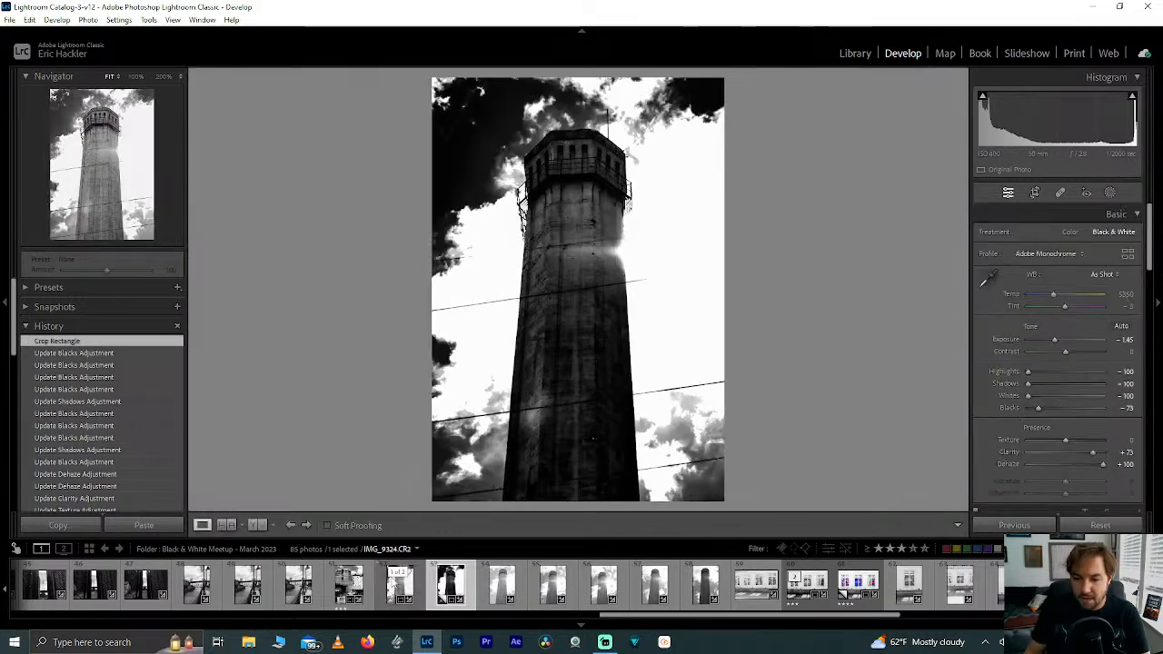
- Set Blacks to −38 on the subject mask of the original tower photo IMG_9324.CR2
left_click(397, 587)
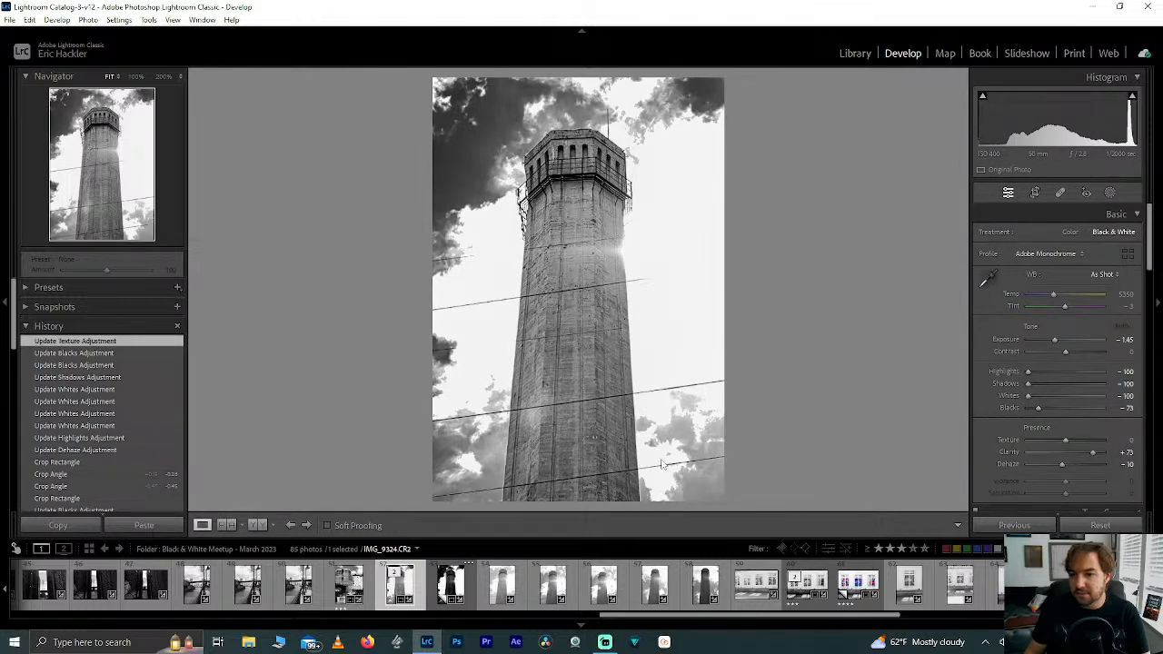
left_click(1109, 193)
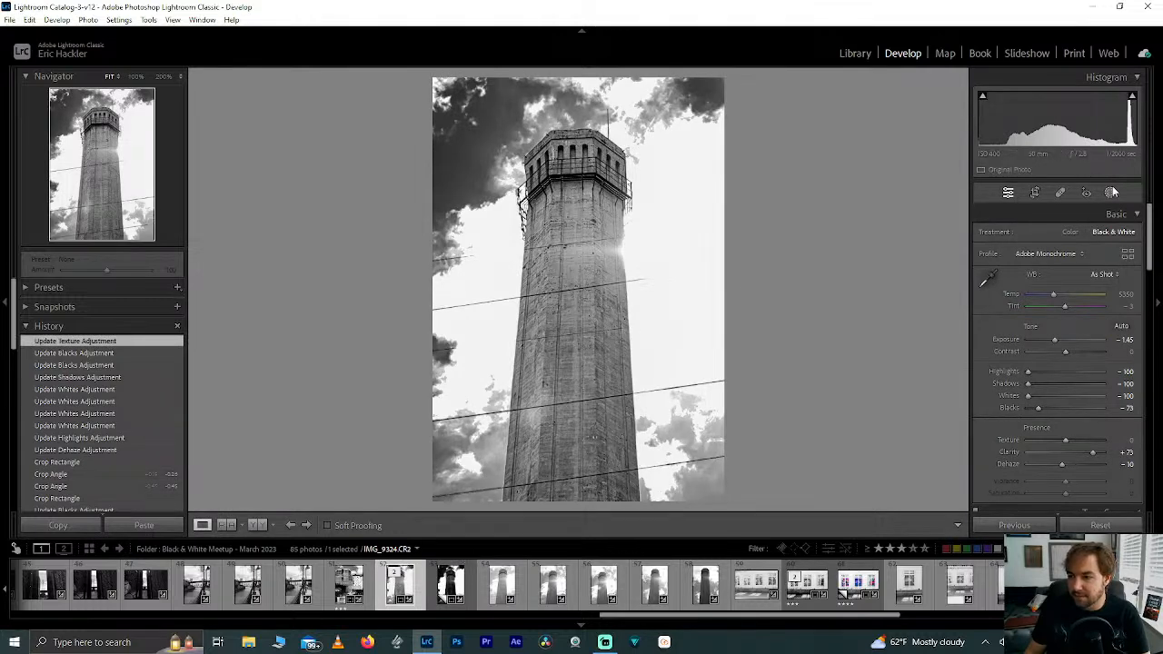
left_click(883, 124)
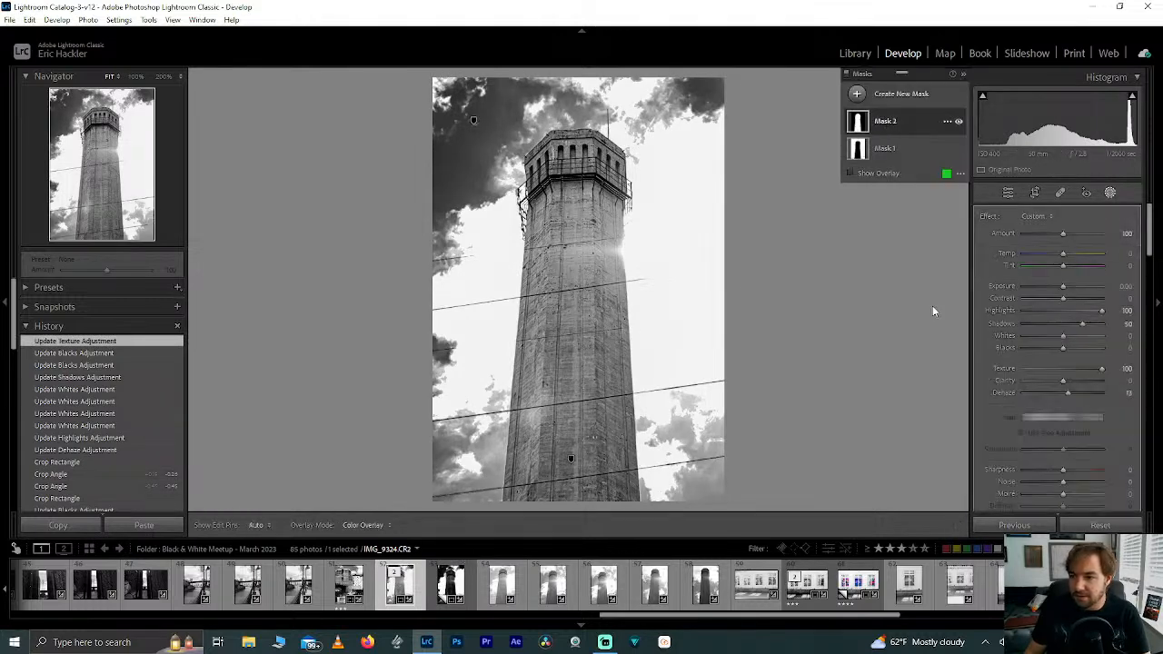
left_click_drag(1065, 367, 1053, 366)
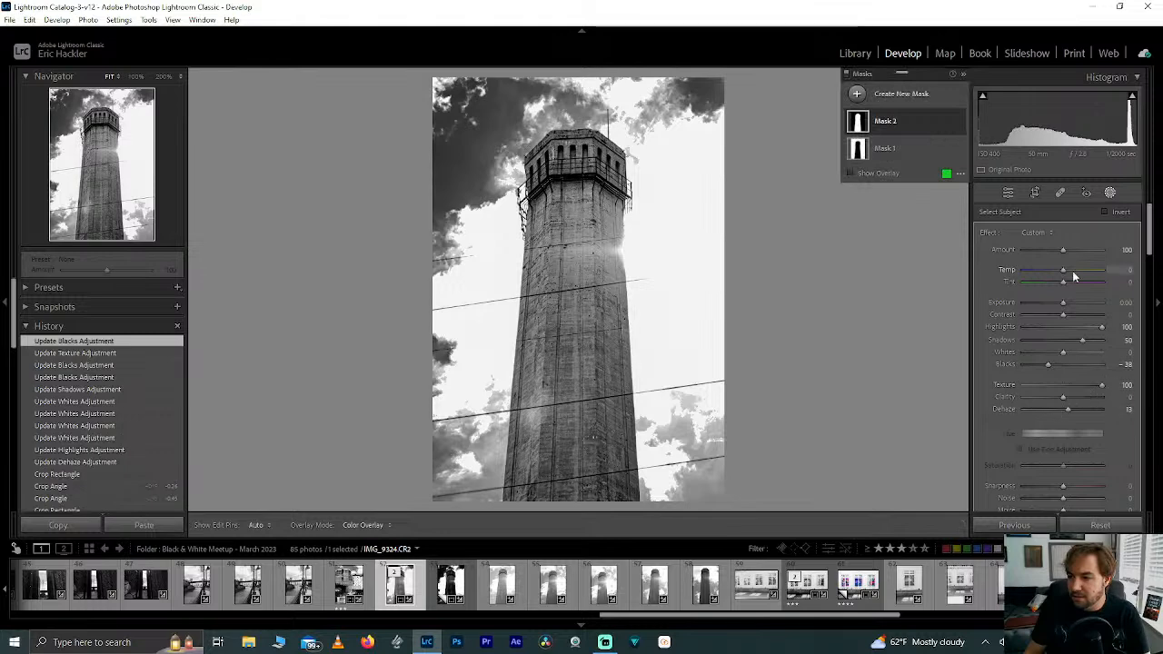
- Preview the original tower photo in color, return it to Black & White and rate it 3 stars
left_click(1008, 191)
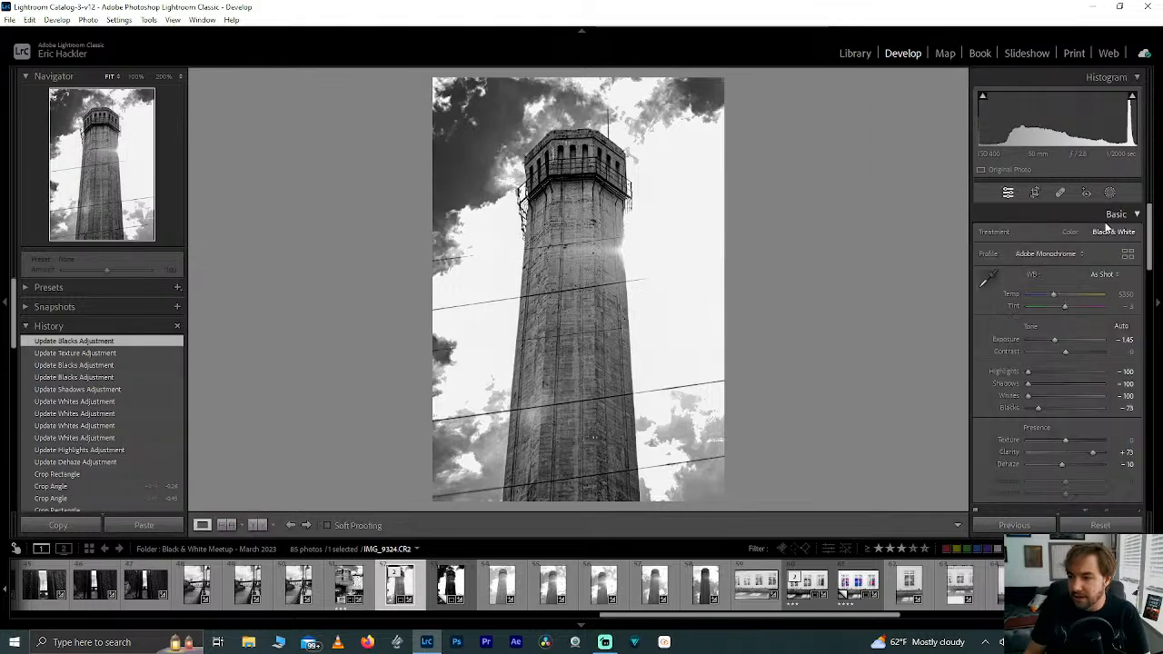
left_click(1068, 233)
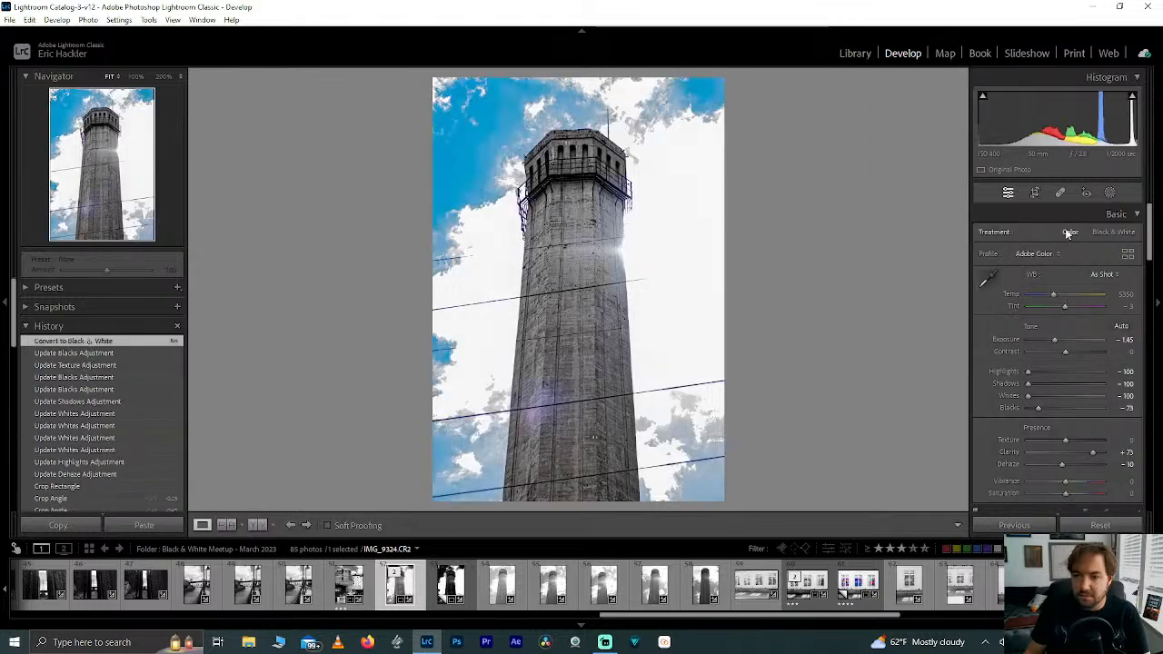
left_click(1114, 233)
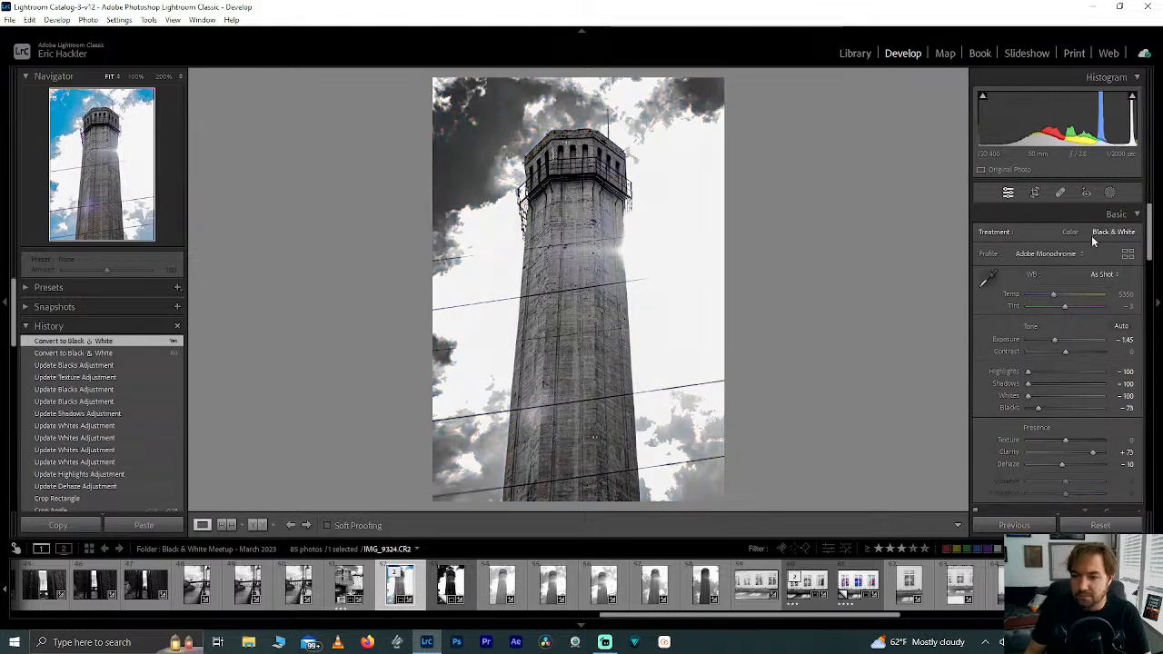
key("3")
- Compare the color treatment on the high-contrast virtual copy, restore Black & White and rate the copy 3 stars
left_click(448, 588)
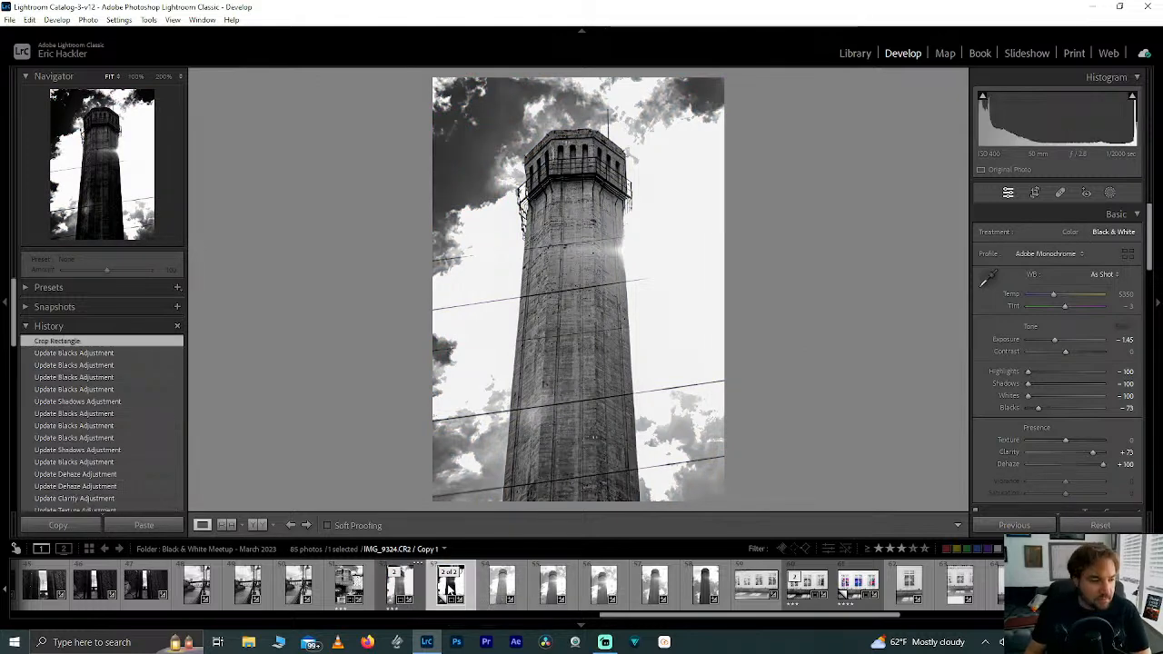
left_click(1071, 232)
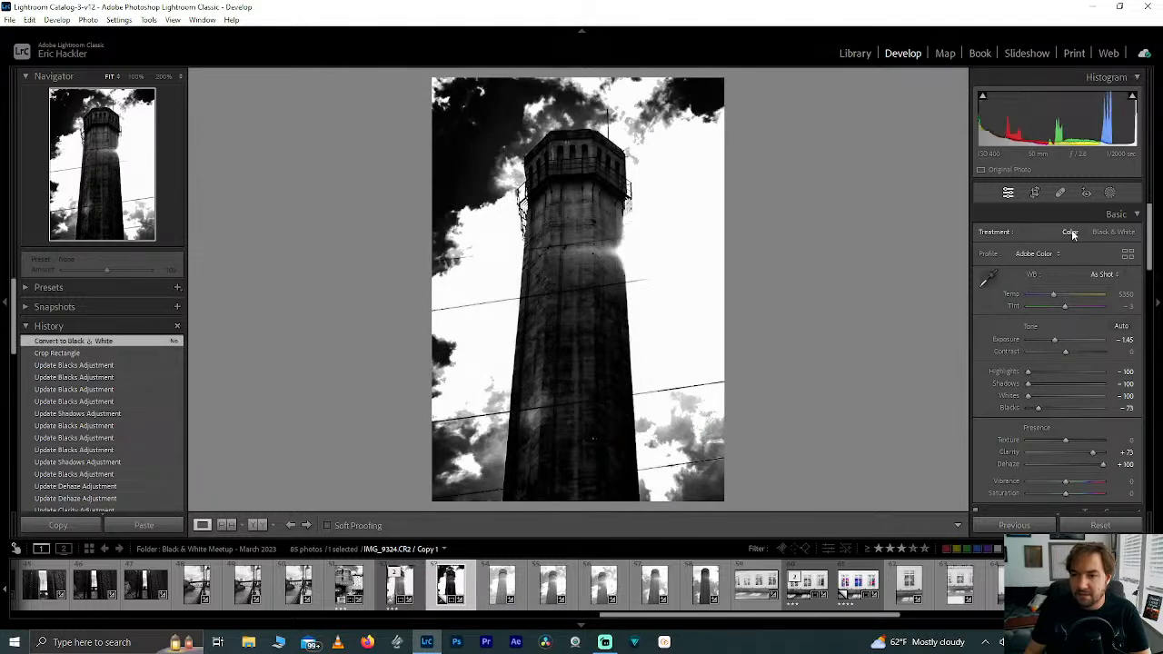
left_click(1109, 233)
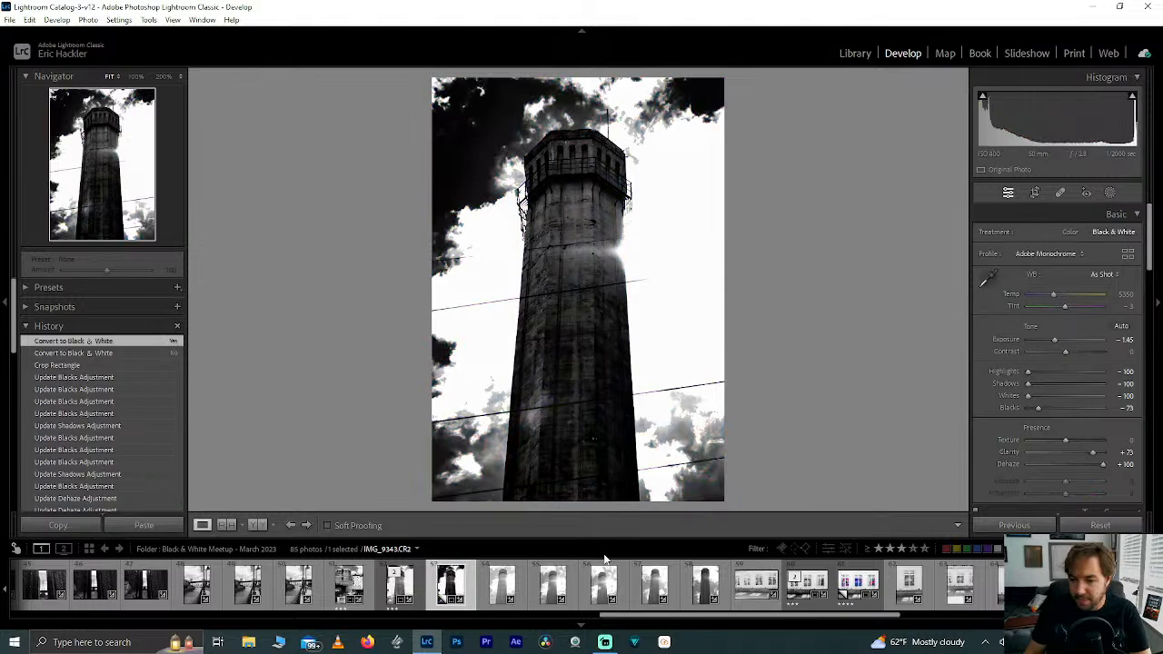
key("3")
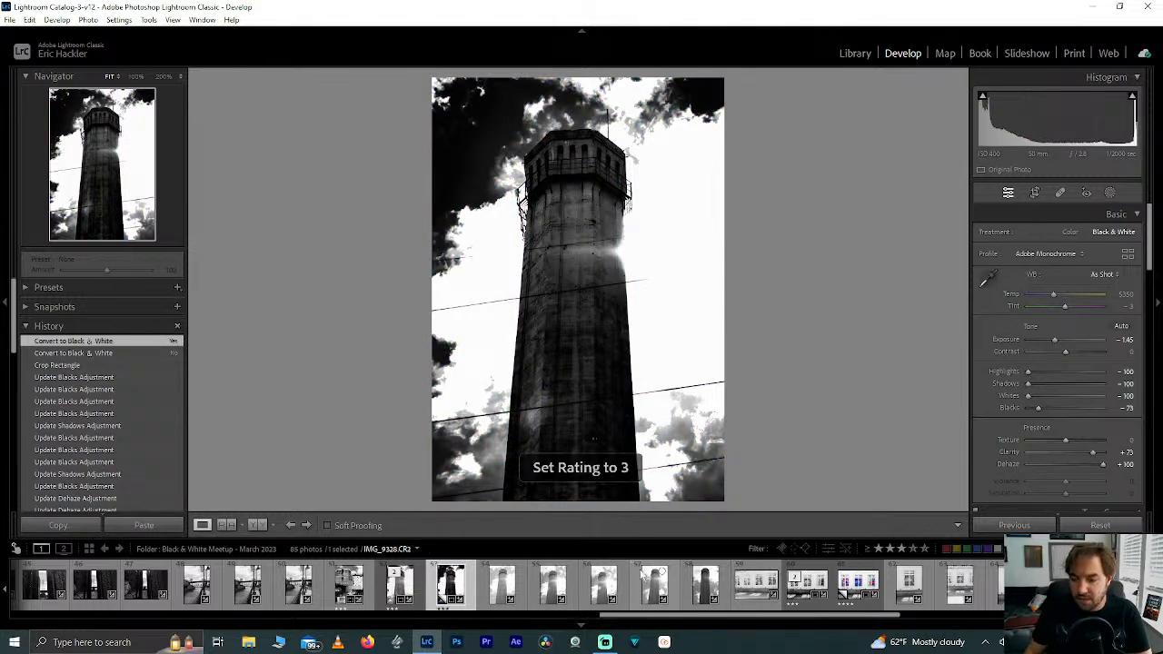
- Browse the meetup photos and open the office building photo IMG_9364.CR2 for editing
scroll(586, 595, "up", 3)
scroll(586, 595, "up", 5)
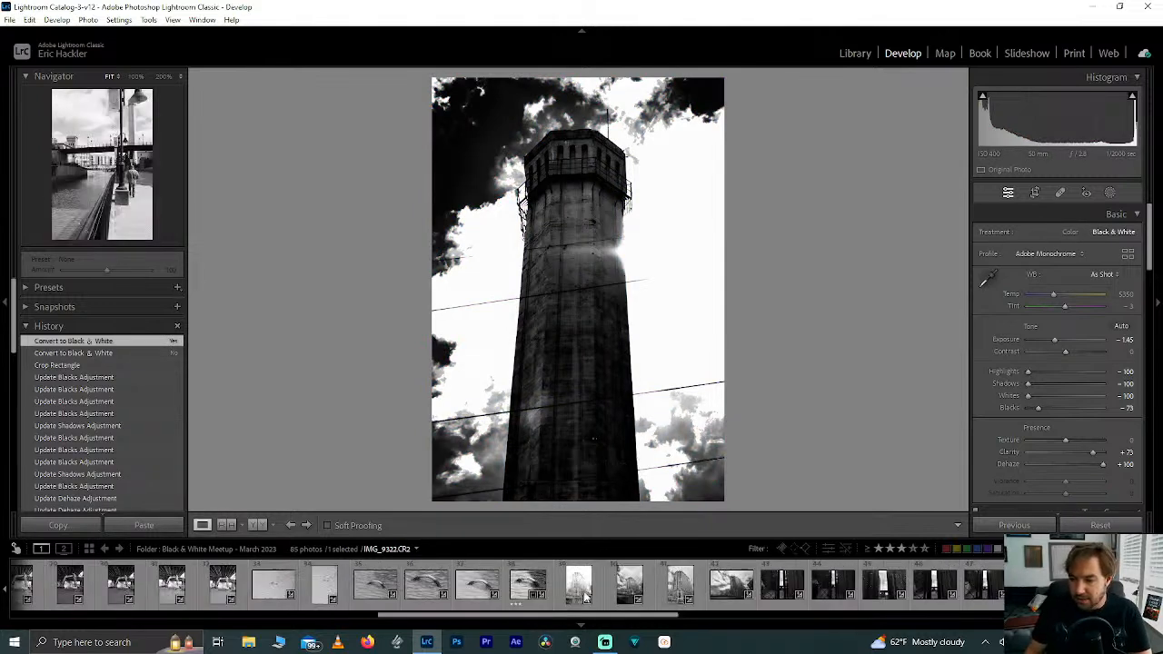
scroll(586, 595, "down", 10)
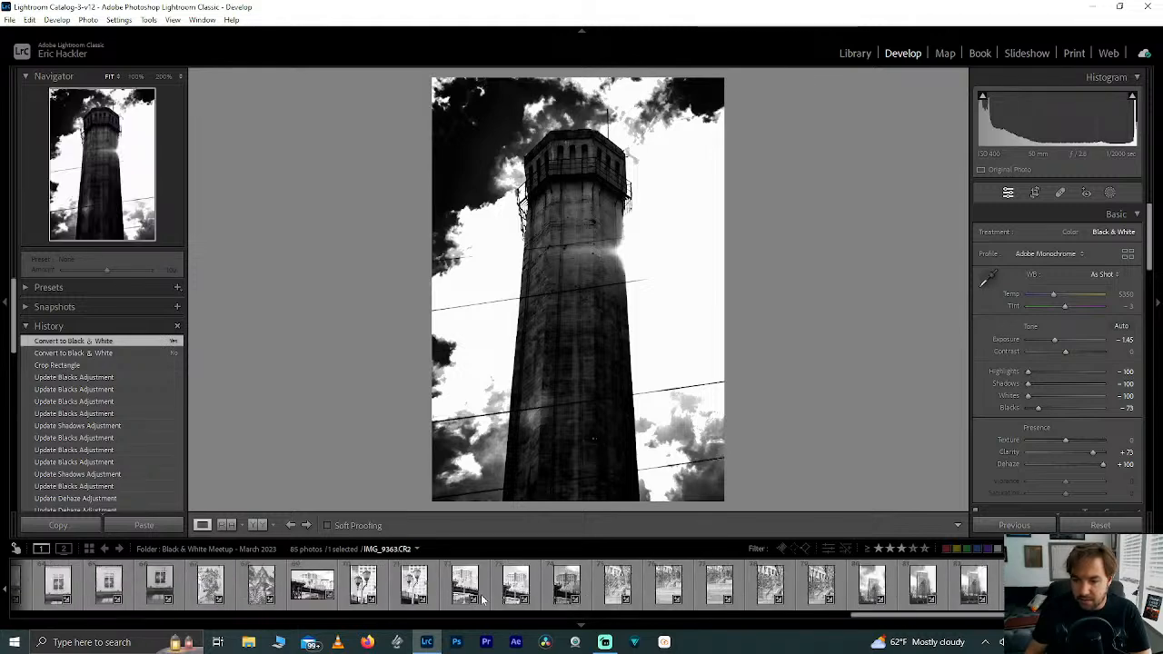
left_click(572, 586)
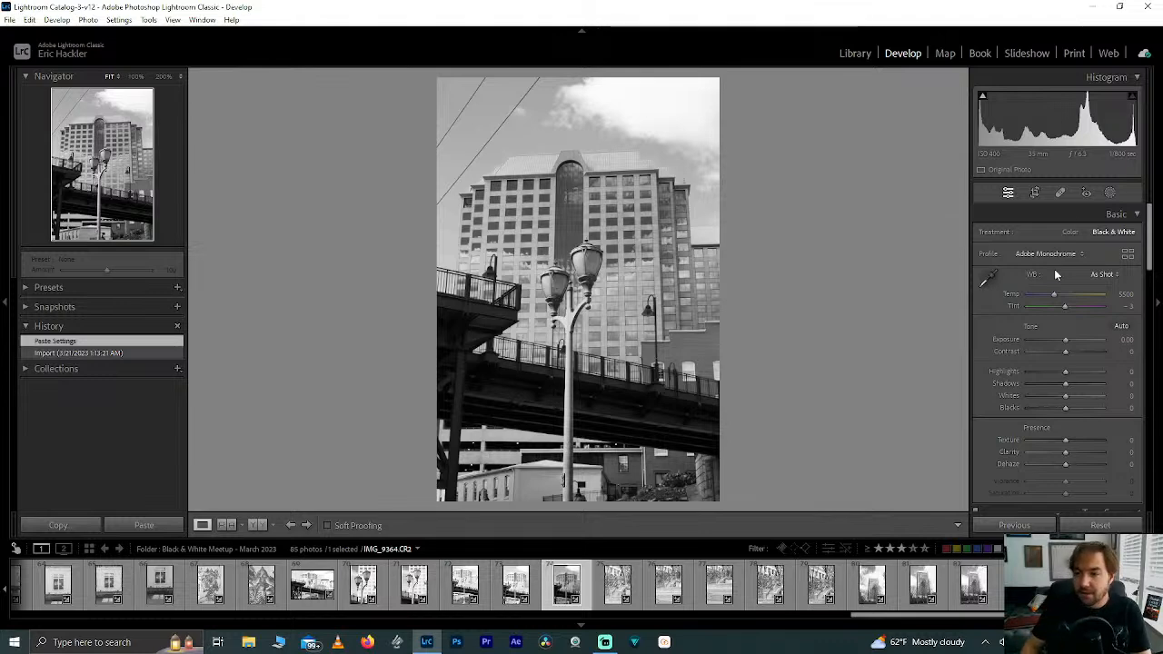
- Crop the bottom edge of IMG_9364.CR2 up to just below the bridge with a custom aspect and apply it
left_click(1034, 193)
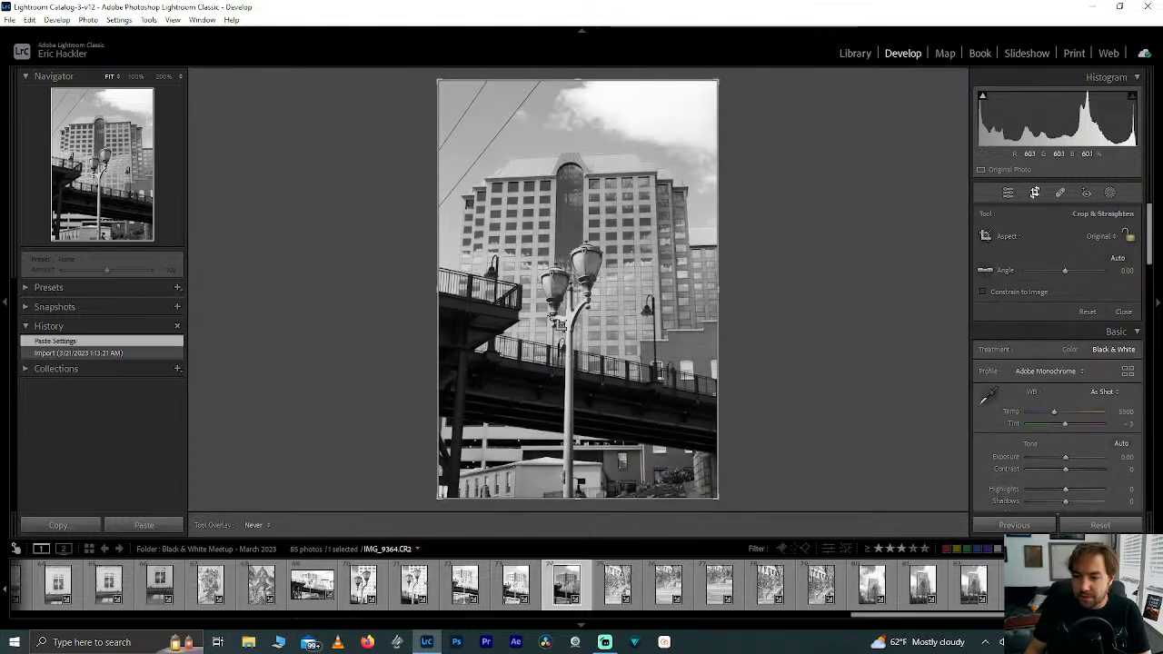
mouse_move(575, 82)
left_mouse_down()
mouse_move(577, 96)
mouse_move(578, 79)
left_mouse_up()
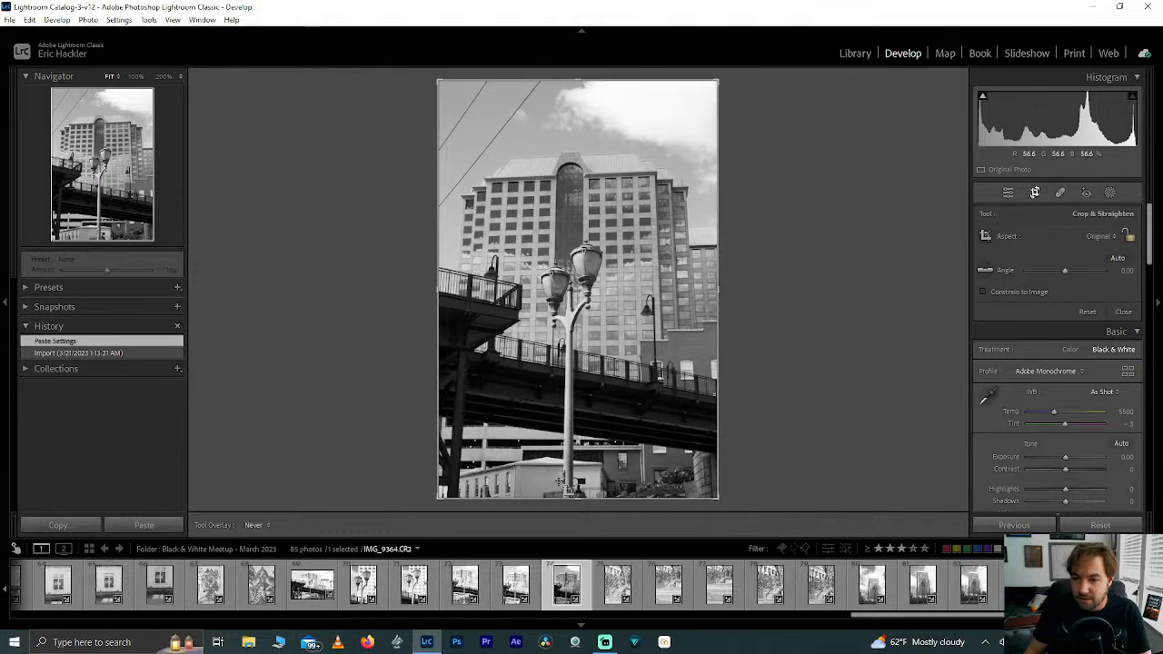
left_click_drag(574, 498, 578, 469)
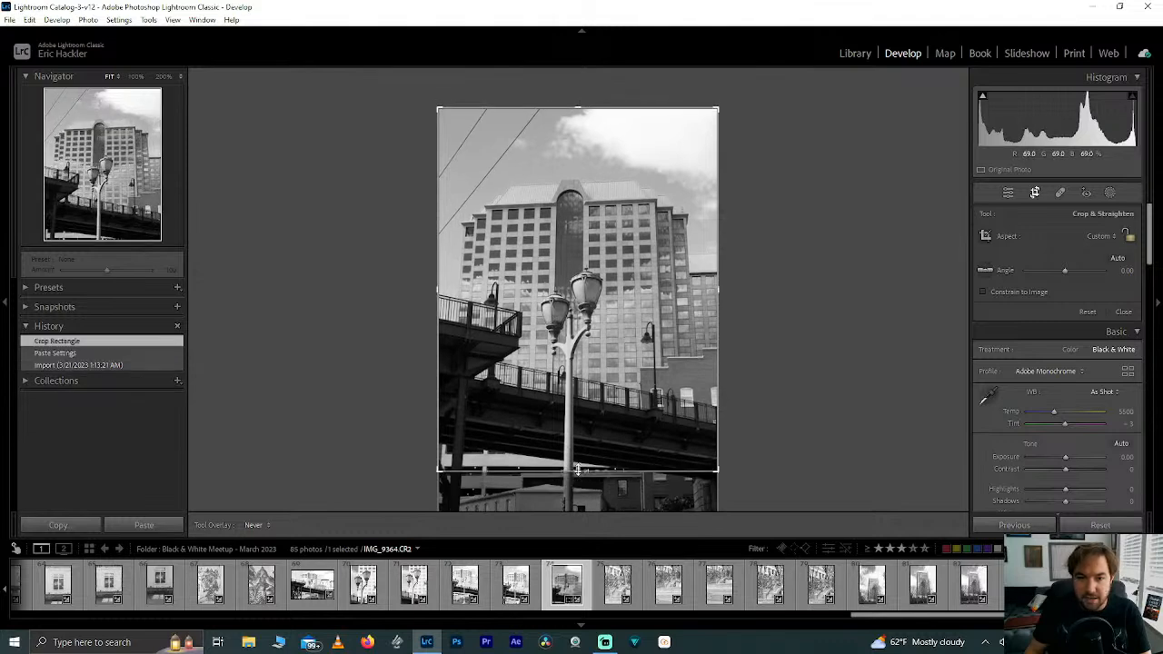
left_click_drag(577, 469, 577, 474)
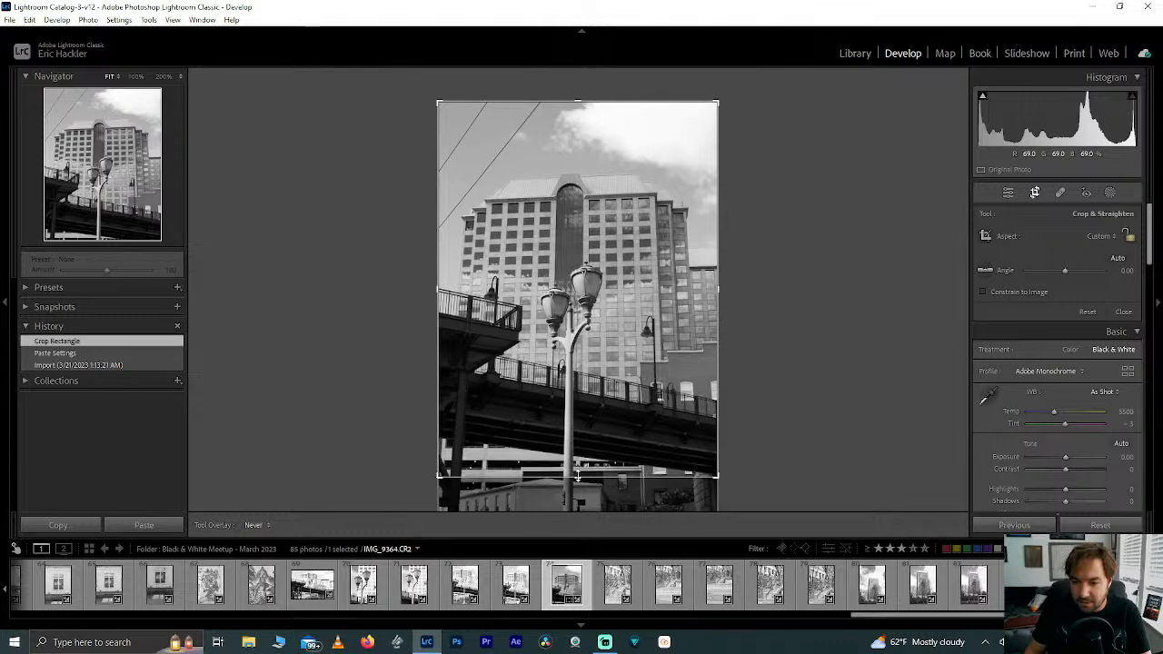
left_click_drag(577, 475, 577, 474)
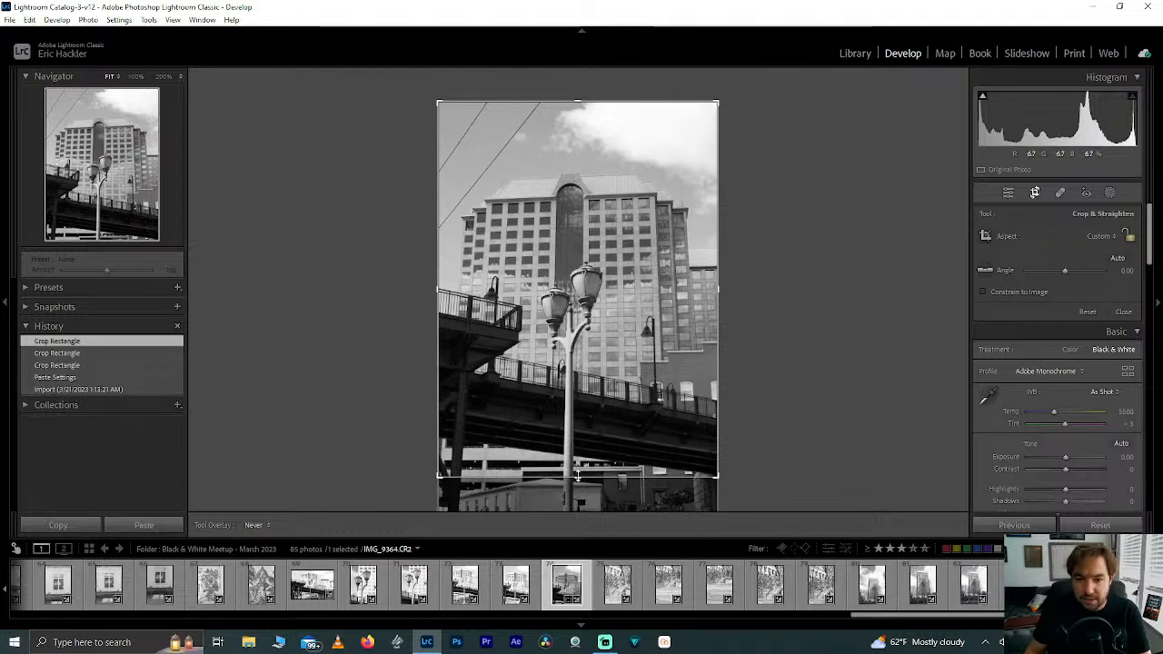
key("Return")
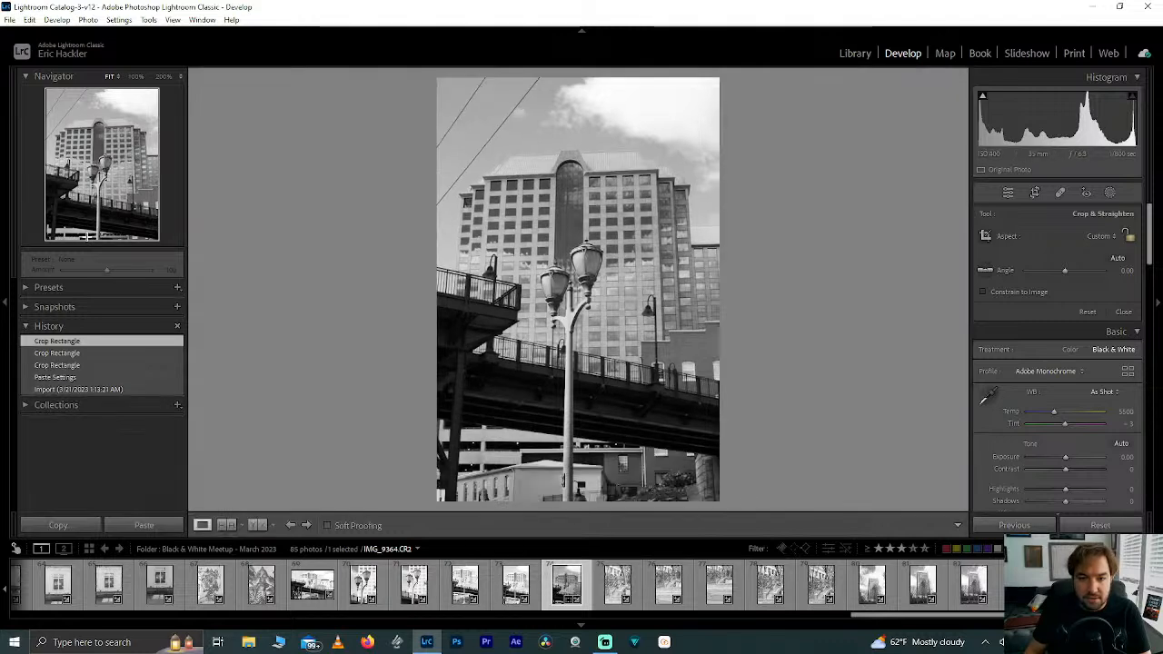
- Reopen the crop to check the framing along the bottom edge, and close it without altering the crop
left_click(82, 230)
left_click_drag(82, 230, 92, 234)
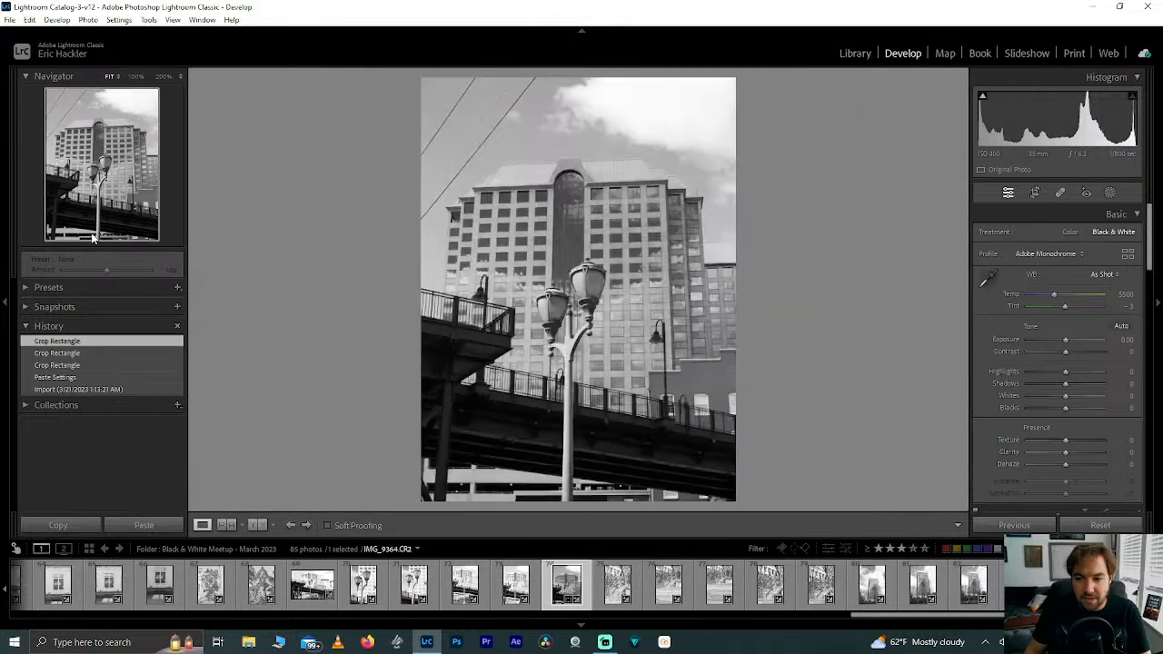
left_click(1034, 192)
left_click_drag(526, 507, 543, 485)
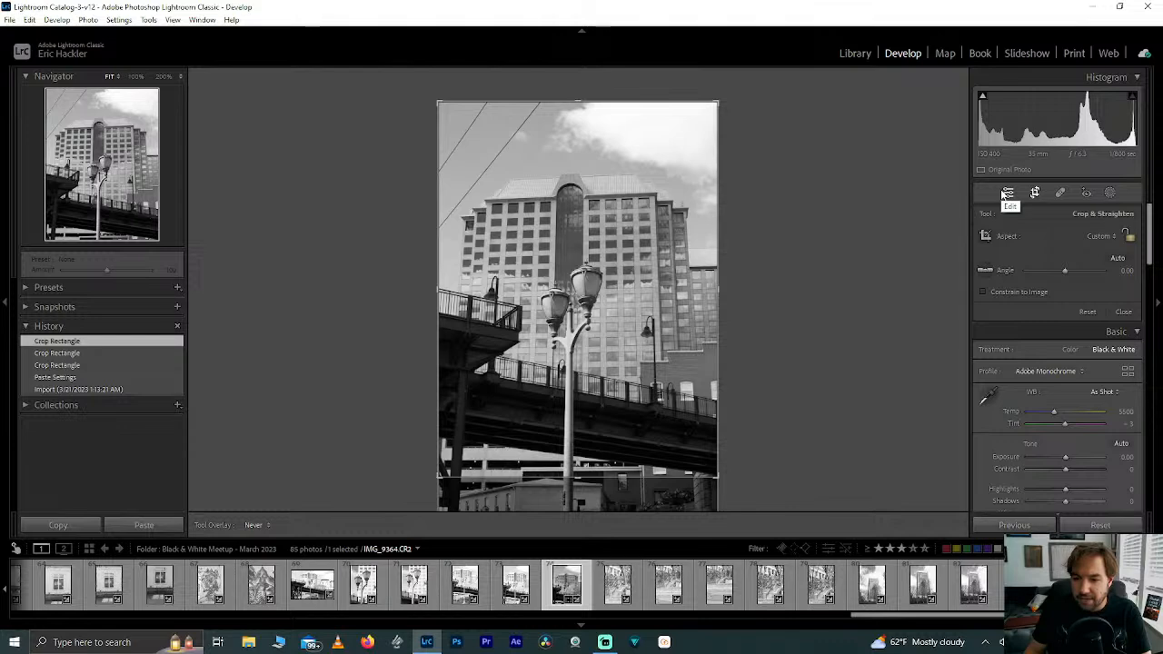
left_click(1008, 193)
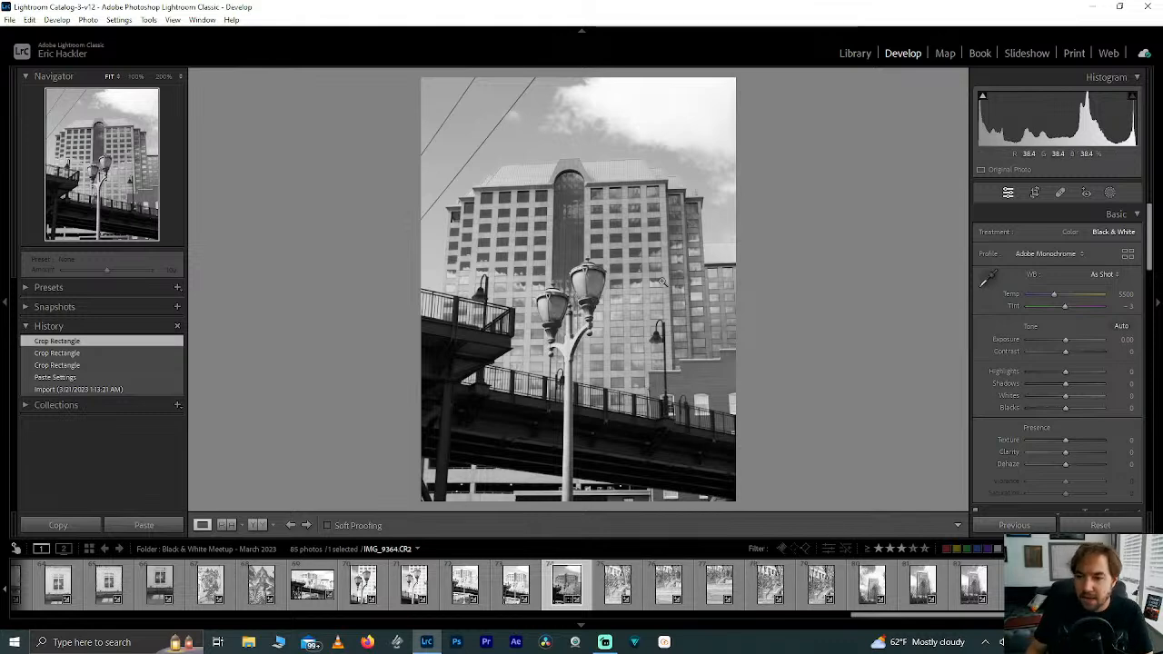
- Examine the building's facade, roof and window reflections up close, and return to the full view
left_click(554, 282)
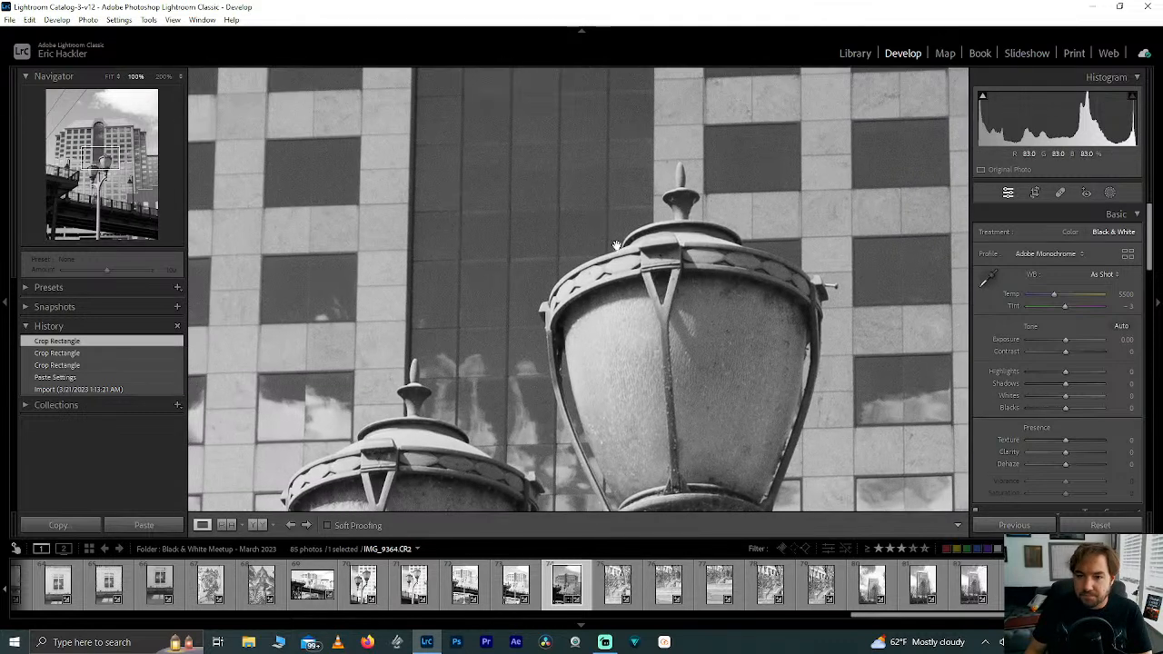
left_click(181, 76)
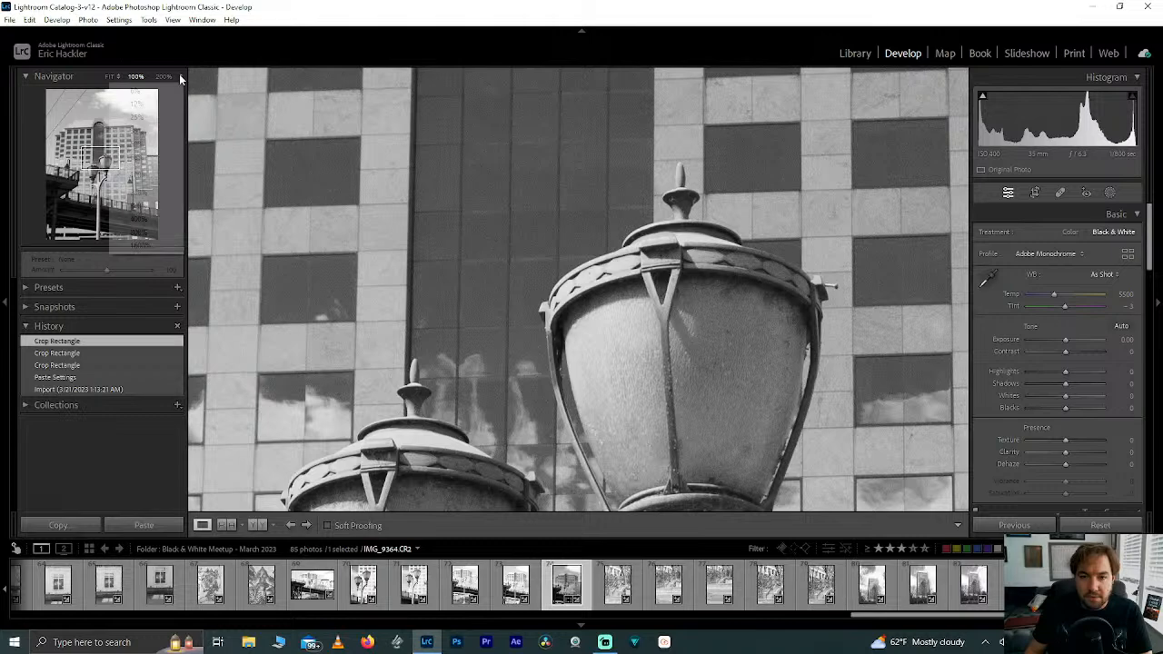
left_click(139, 144)
left_click_drag(511, 215, 496, 426)
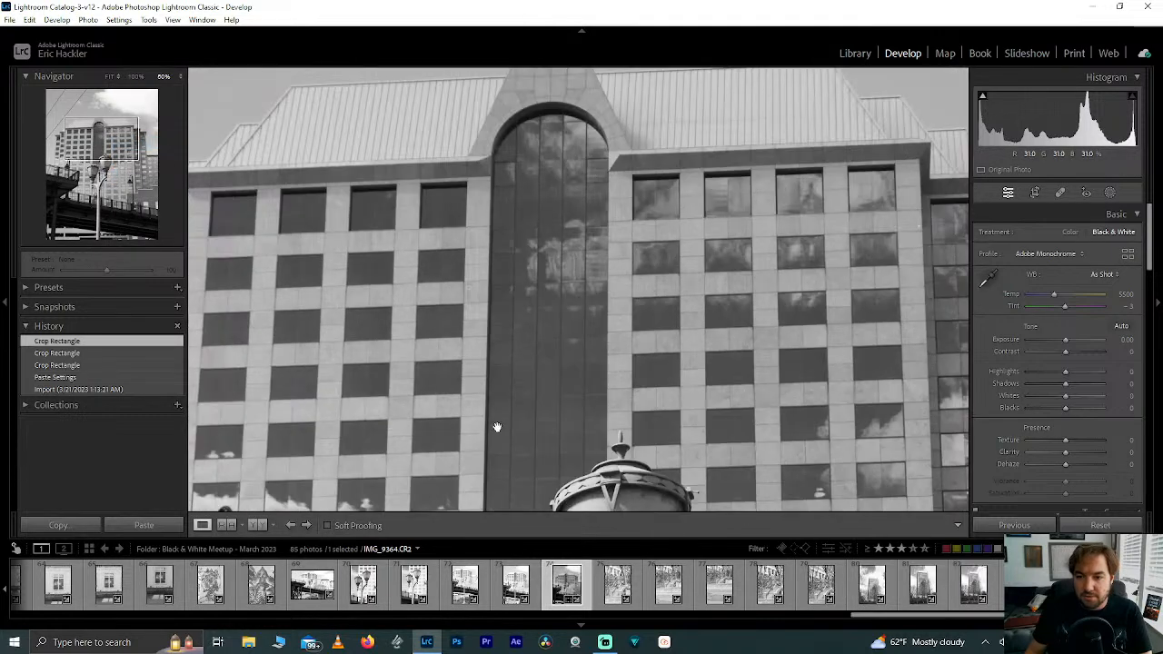
left_click_drag(502, 252, 584, 383)
left_click_drag(550, 199, 414, 124)
left_click_drag(409, 211, 430, 188)
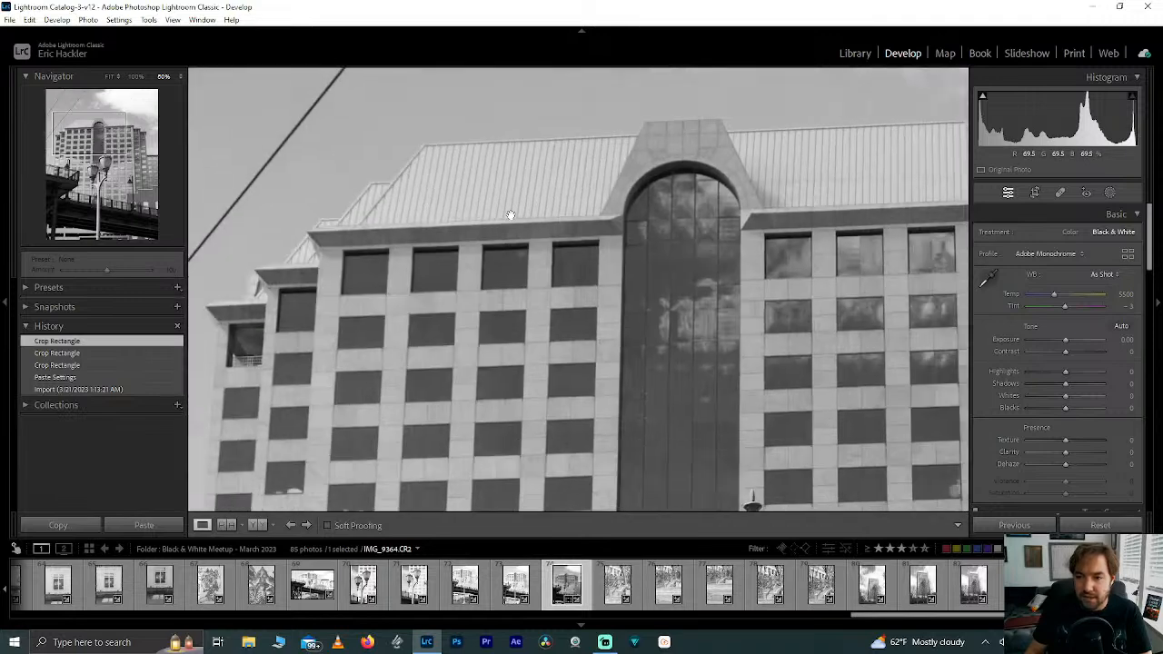
left_click_drag(548, 247, 737, 299)
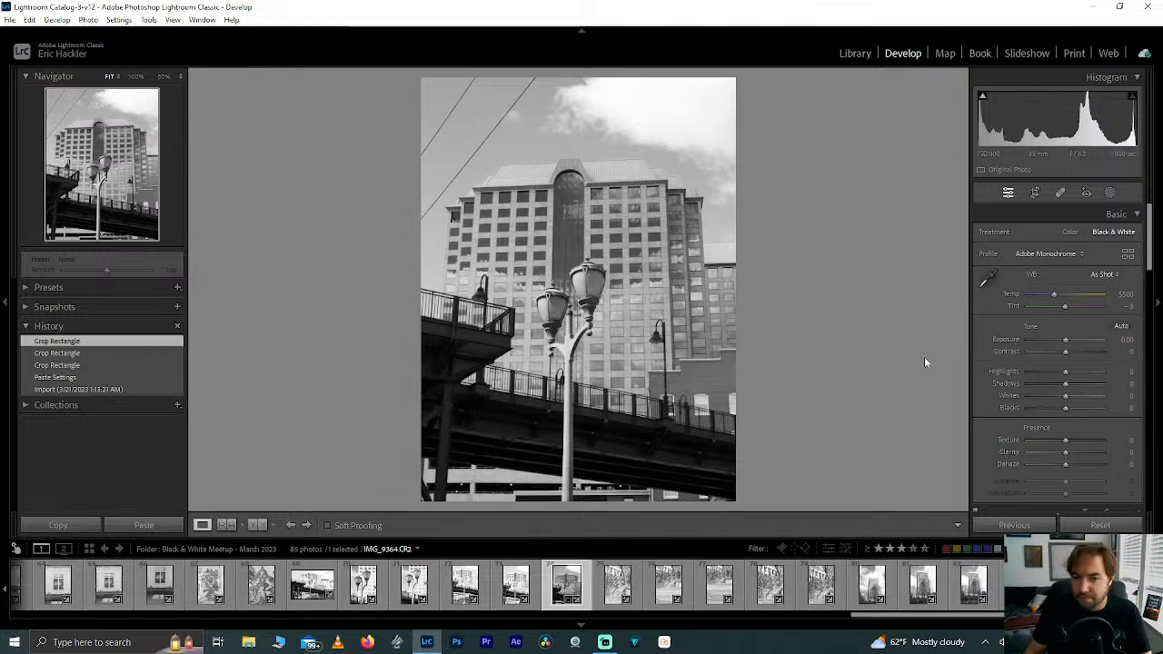
- Try Texture, Clarity +100, Dehaze +56 and a Highlights change on the whole photo, resetting each to 0
left_click_drag(1065, 444, 1107, 464)
double_click(1094, 440)
double_click(1103, 453)
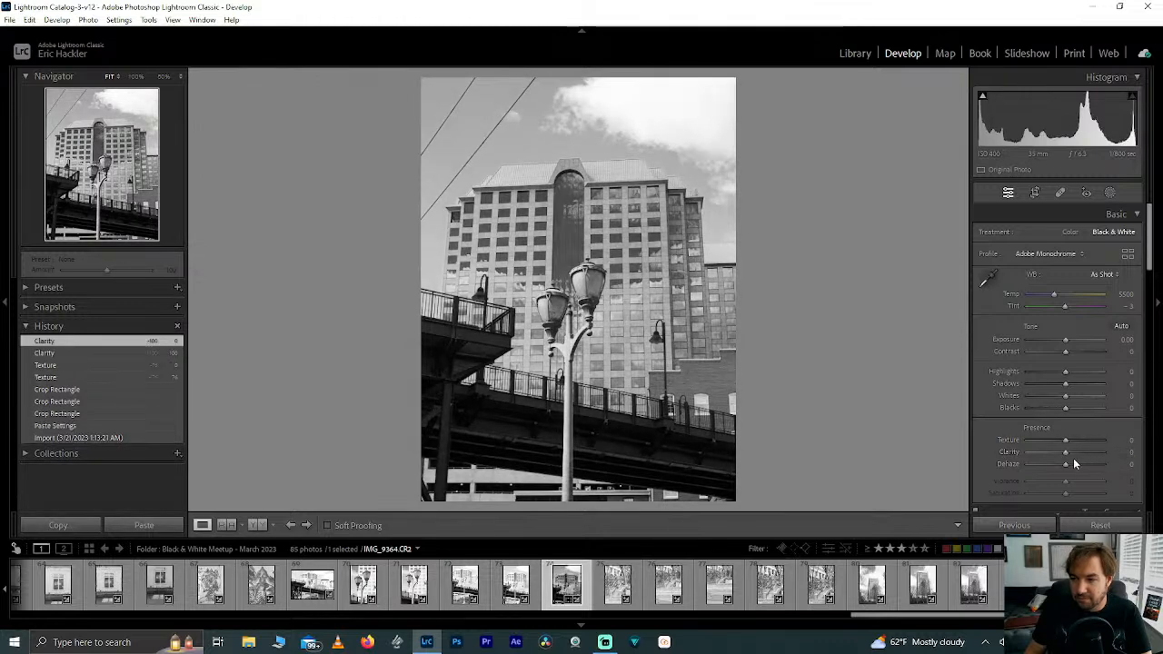
mouse_move(1066, 467)
left_mouse_down()
mouse_move(1103, 467)
mouse_move(1087, 469)
left_mouse_up()
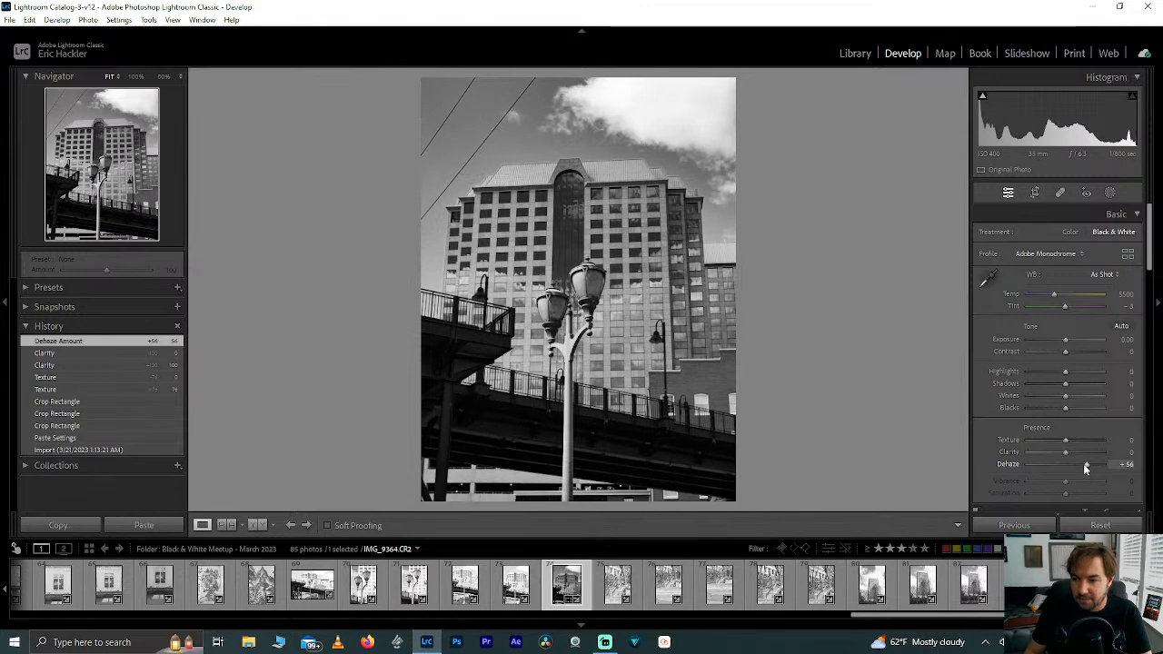
double_click(1084, 469)
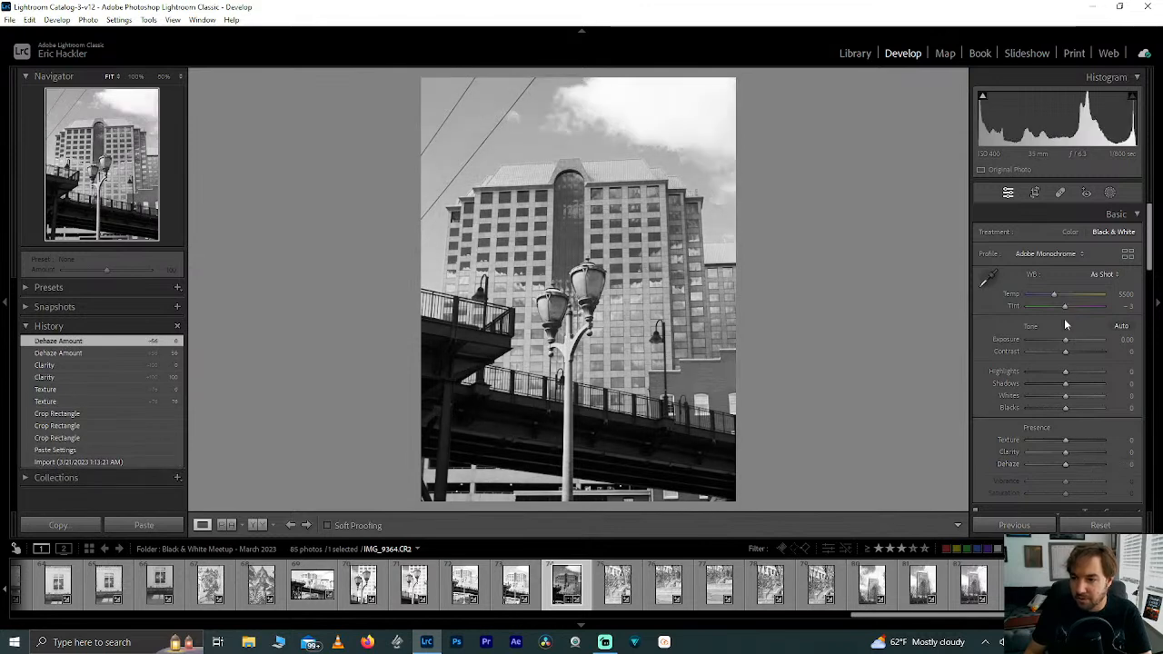
mouse_move(1066, 371)
left_mouse_down()
mouse_move(1129, 379)
mouse_move(979, 360)
mouse_move(1104, 372)
mouse_move(1045, 373)
mouse_move(1064, 375)
left_mouse_up()
double_click(1064, 374)
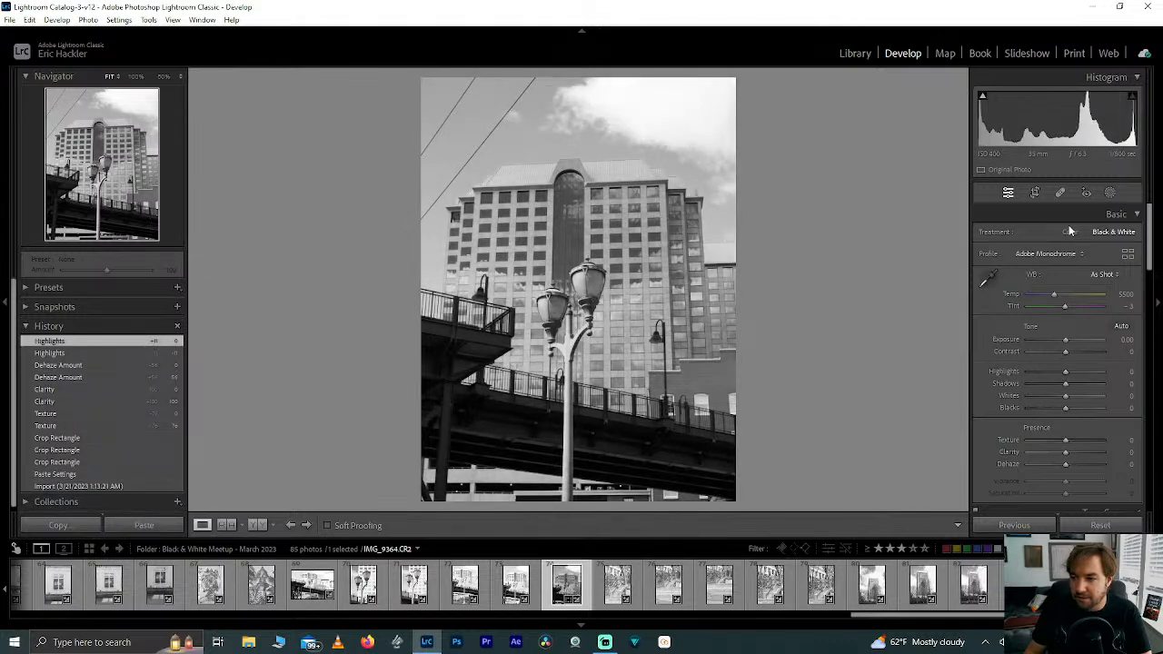
- Compare the color treatment with Black & White, and try Shadows, Whites and Blacks −45 before resetting them to 0
left_click(1070, 232)
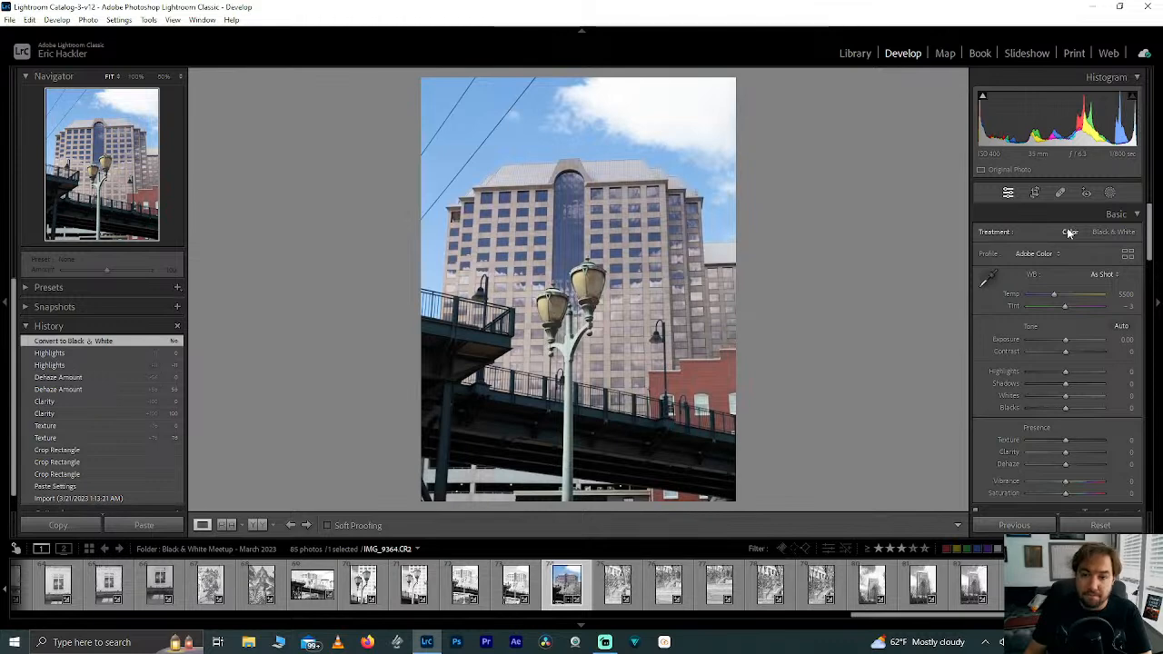
left_click(1112, 233)
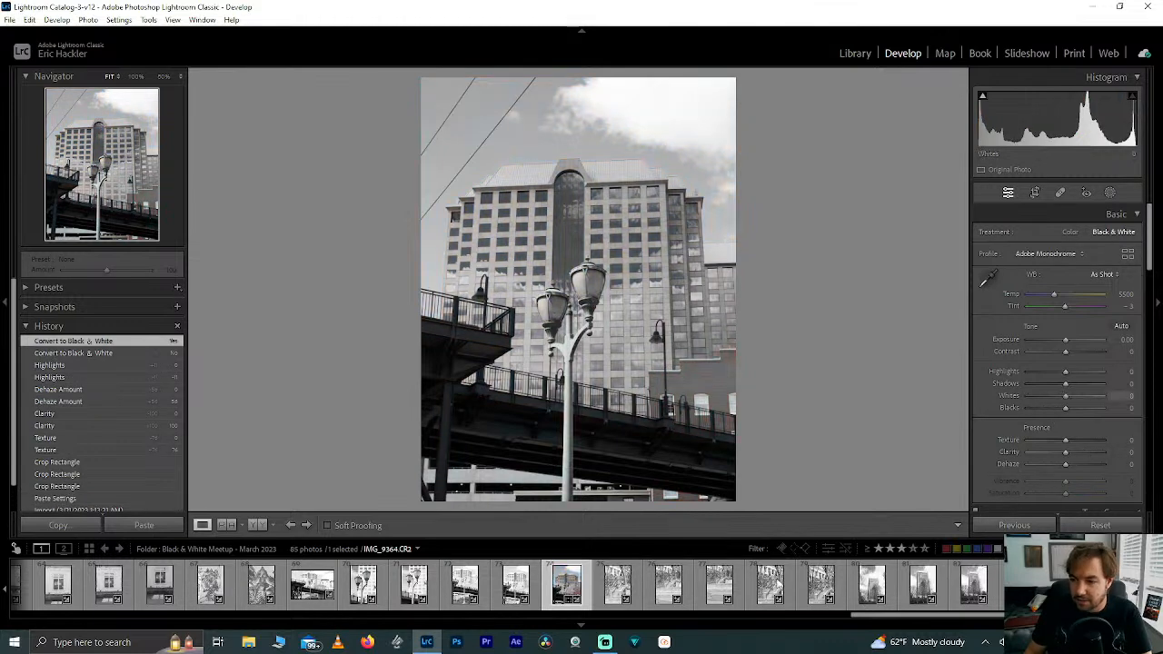
left_click_drag(1066, 383, 1047, 413)
double_click(1056, 395)
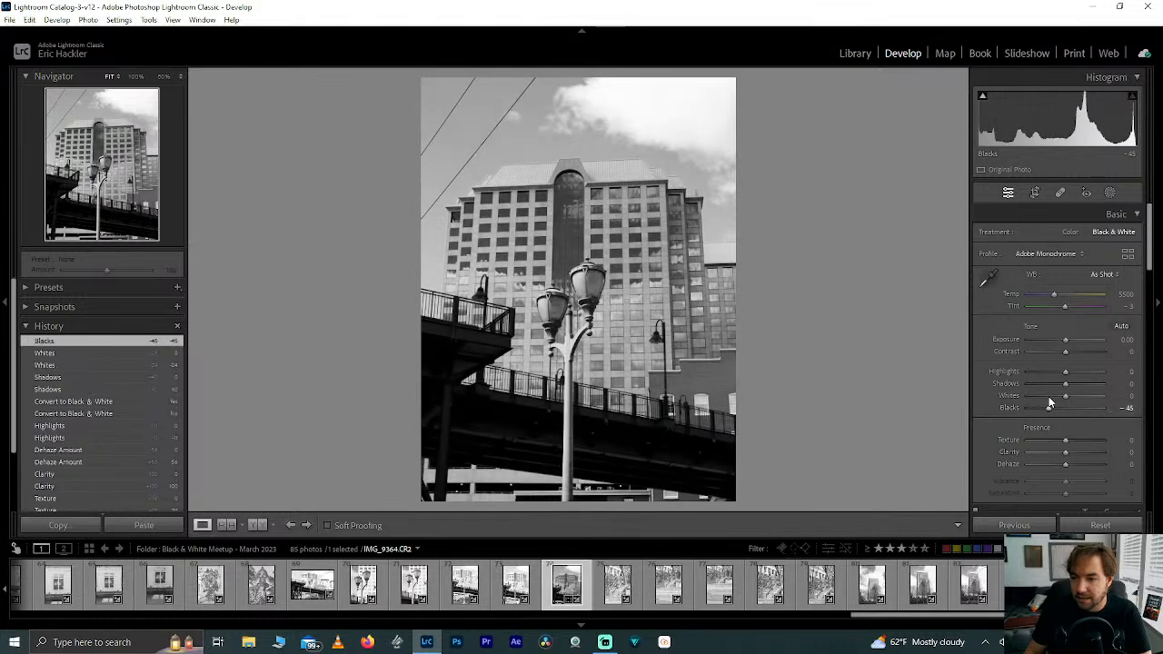
double_click(1047, 411)
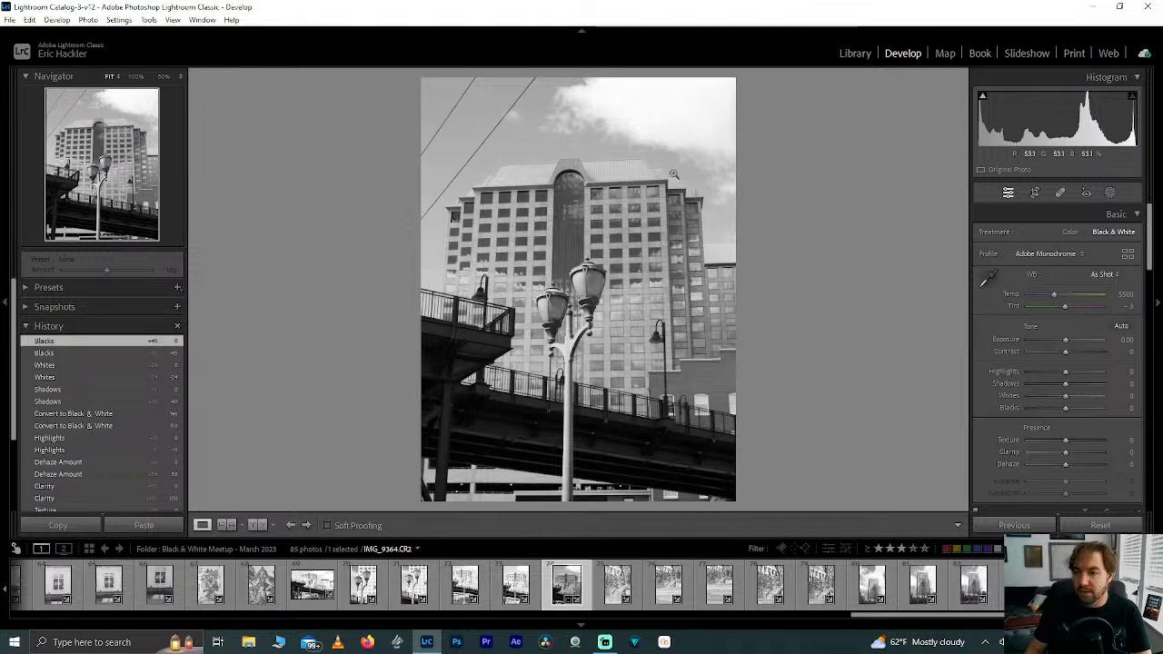
- Create a Select Subject mask covering the double street lamp in front of the building
left_click(1109, 193)
left_click(1004, 243)
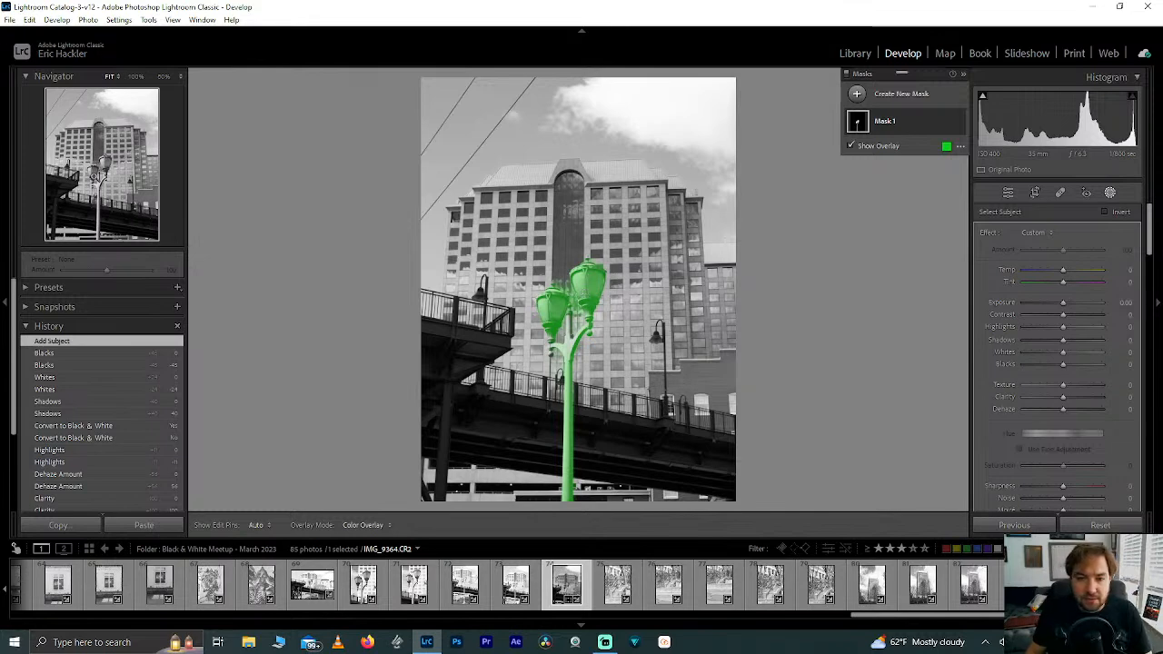
left_click(98, 178)
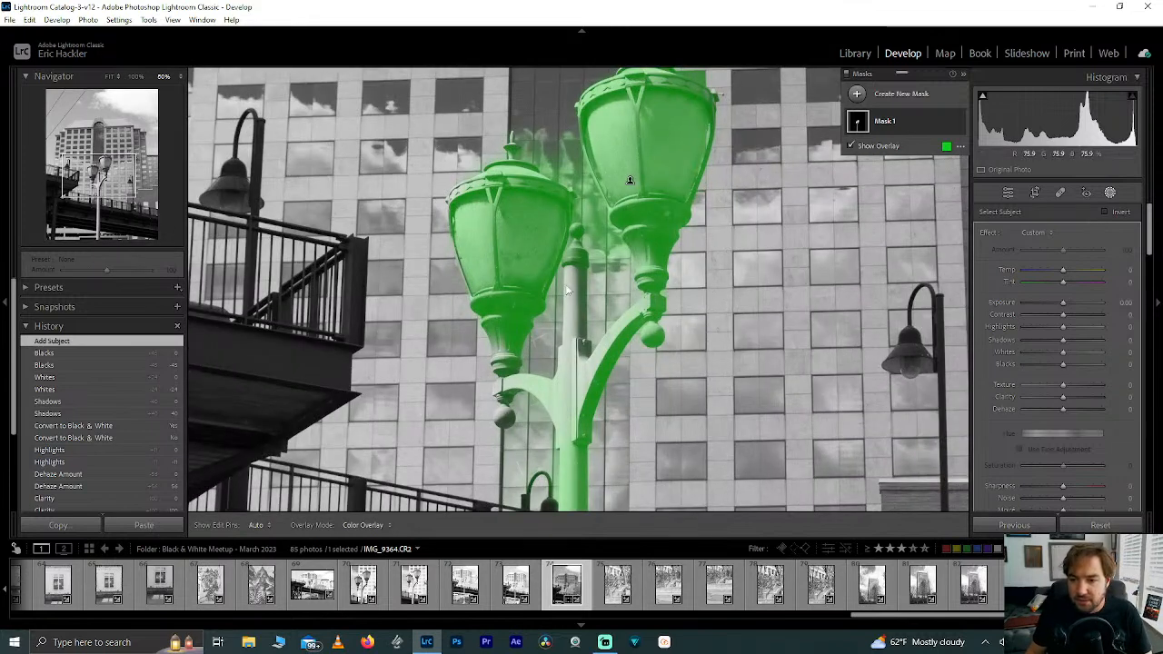
- Add a brush component to the street lamp mask and paint over the junction of post and arms at size 4
left_click(900, 94)
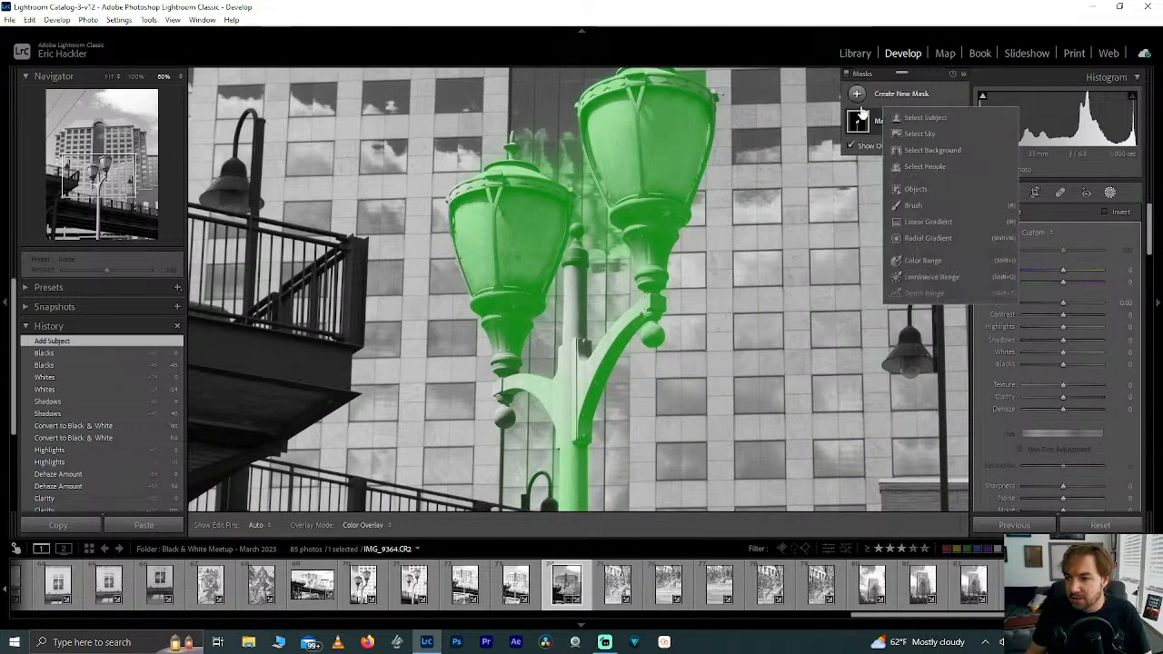
left_click(855, 87)
left_click(882, 161)
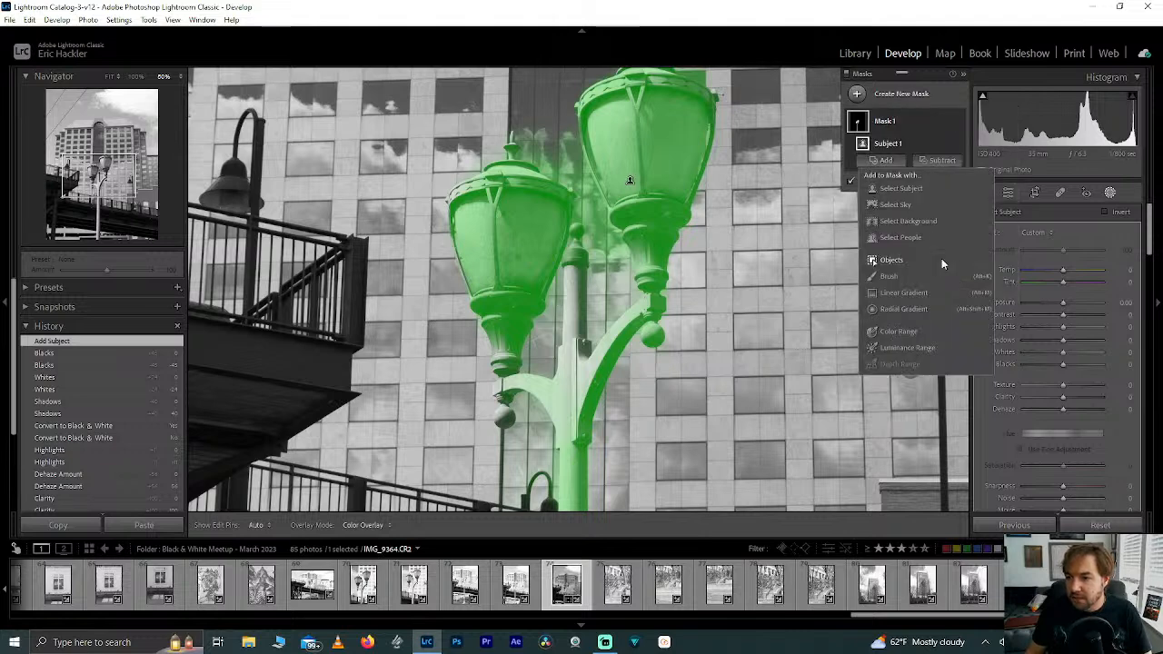
left_click(888, 277)
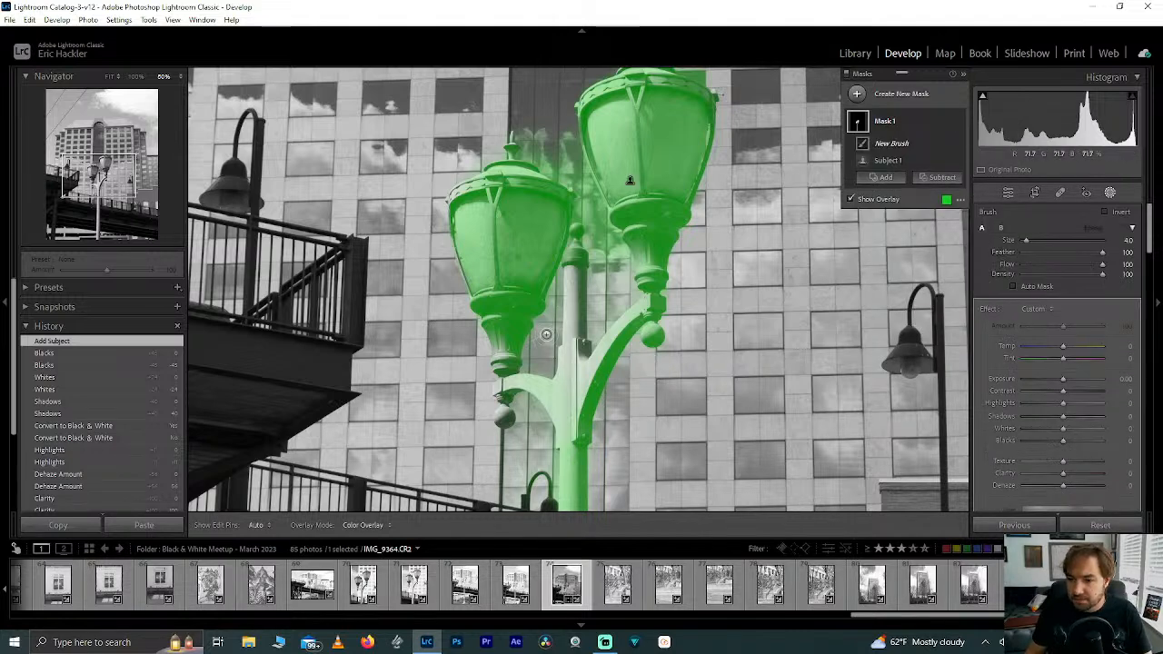
left_click_drag(568, 390, 565, 393)
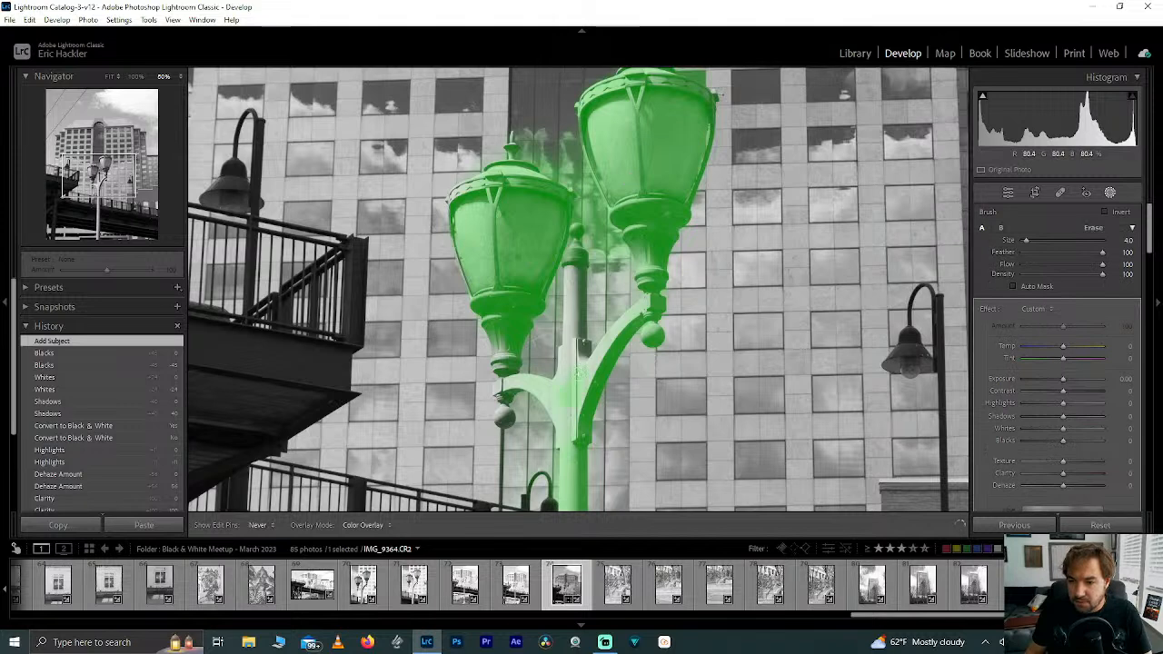
left_click_drag(559, 398, 578, 375)
- Reduce the brush size to 2 and paint the right lamp's curved arm and upper joint into the mask
scroll(624, 346, "down", 1)
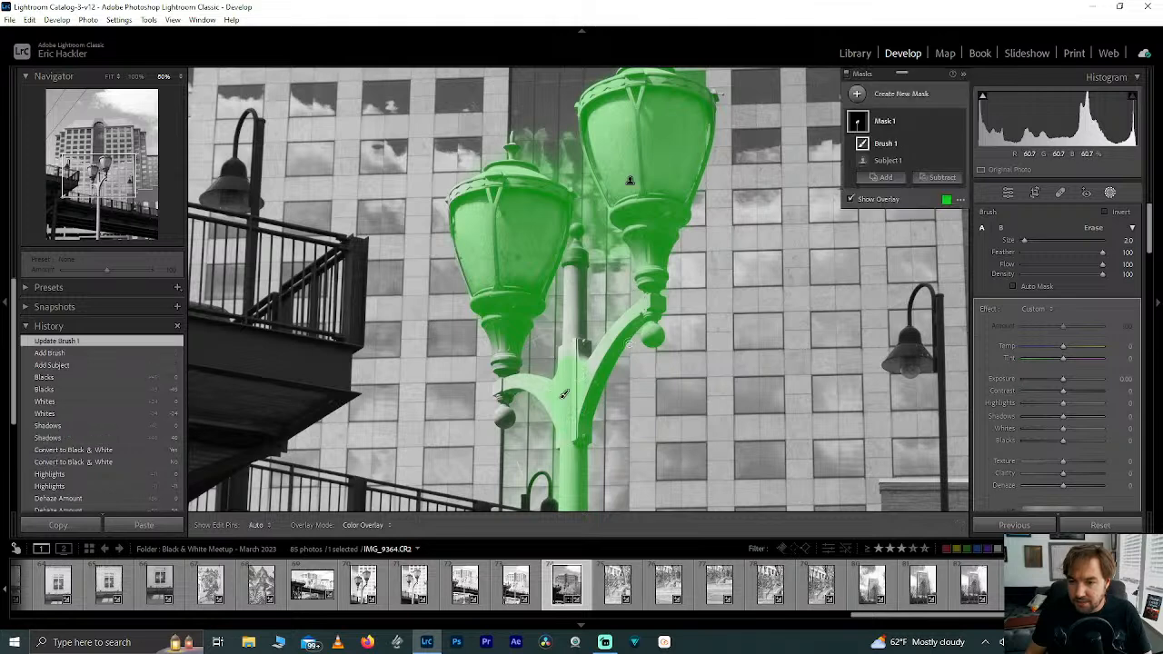
left_click_drag(619, 335, 617, 333)
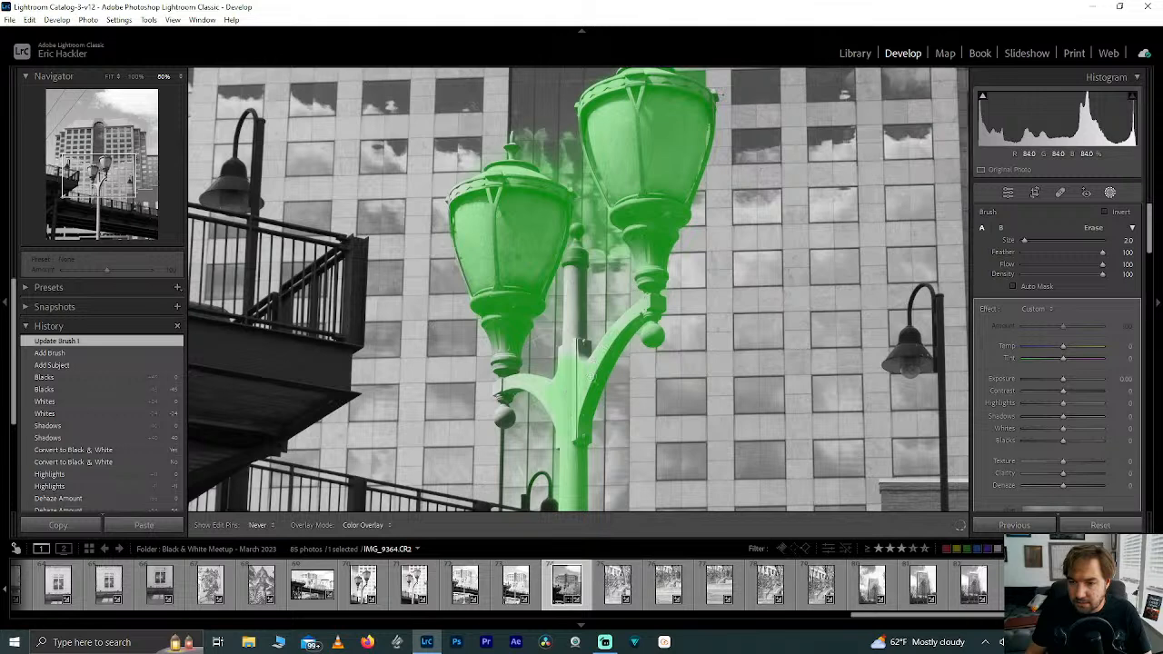
left_click_drag(579, 384, 584, 378)
left_click_drag(617, 336, 614, 329)
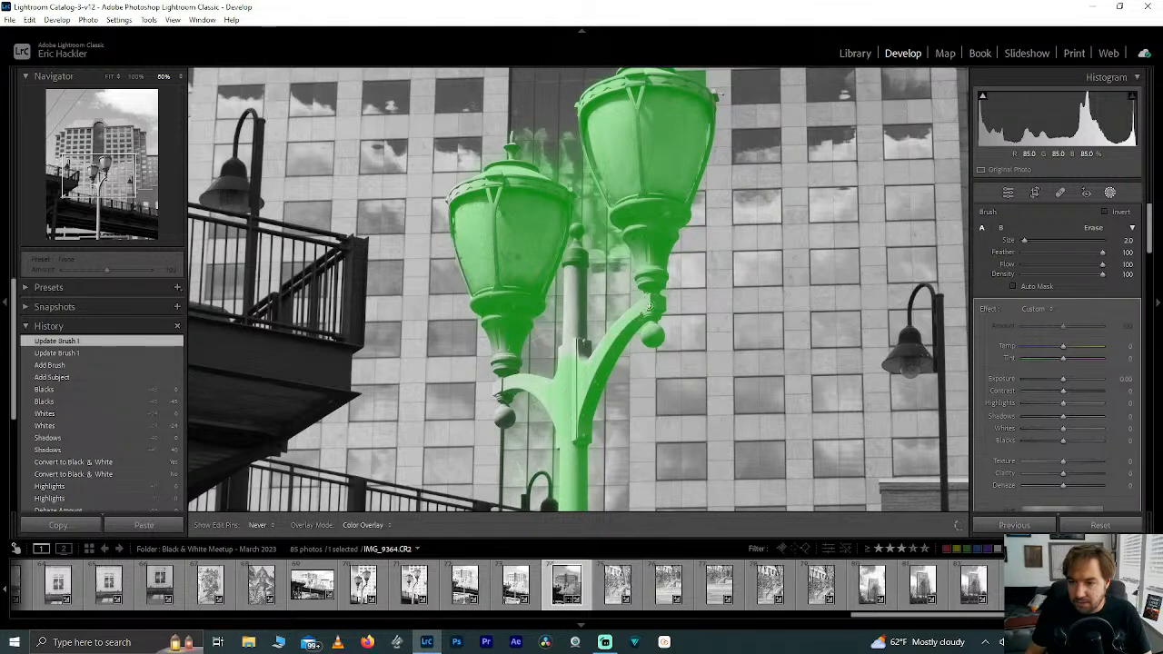
left_click_drag(653, 304, 656, 306)
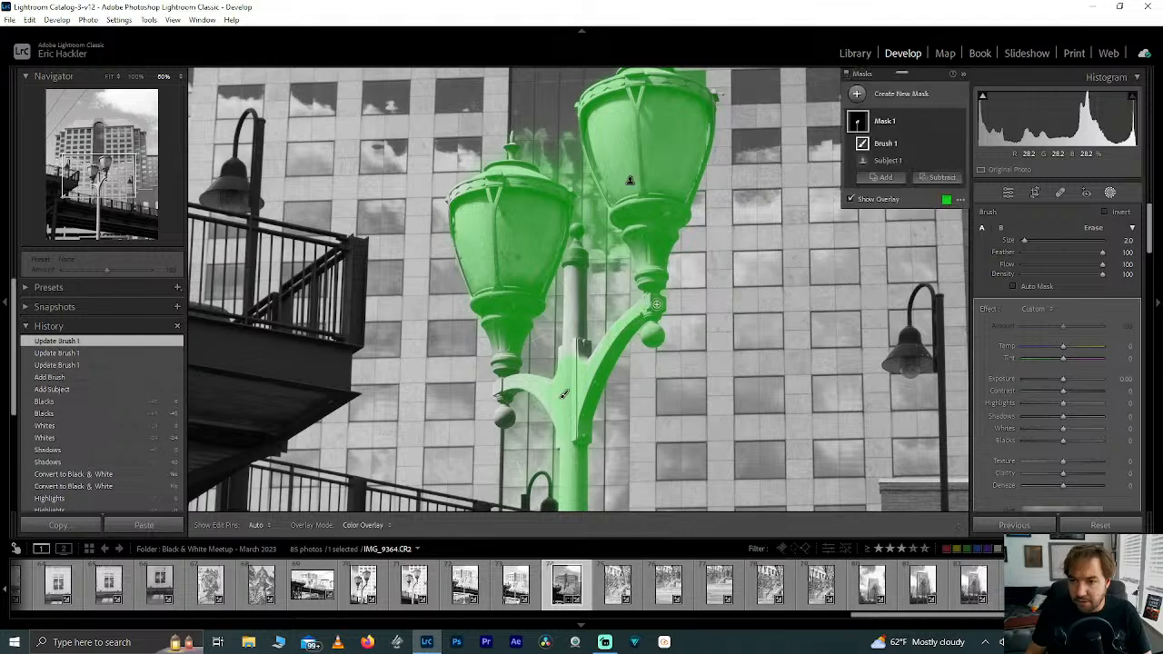
- Brush the top edge of the post junction and the outer end of the left arm into the mask
left_click_drag(568, 353, 571, 361)
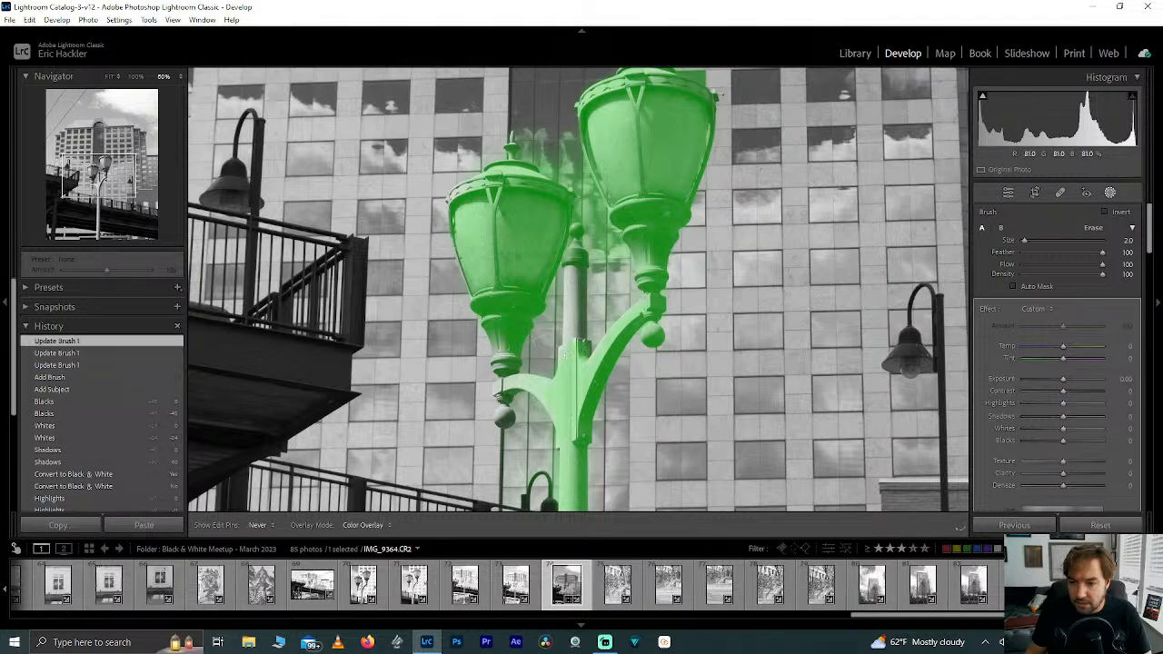
left_click_drag(564, 353, 563, 394)
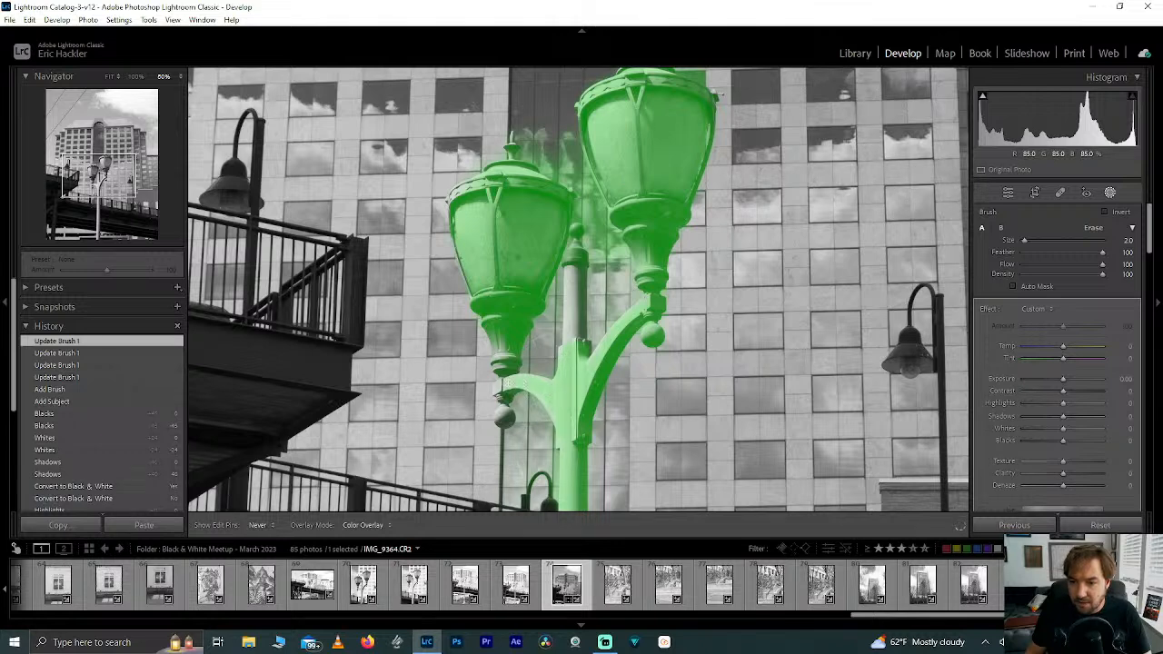
left_click_drag(502, 385, 500, 393)
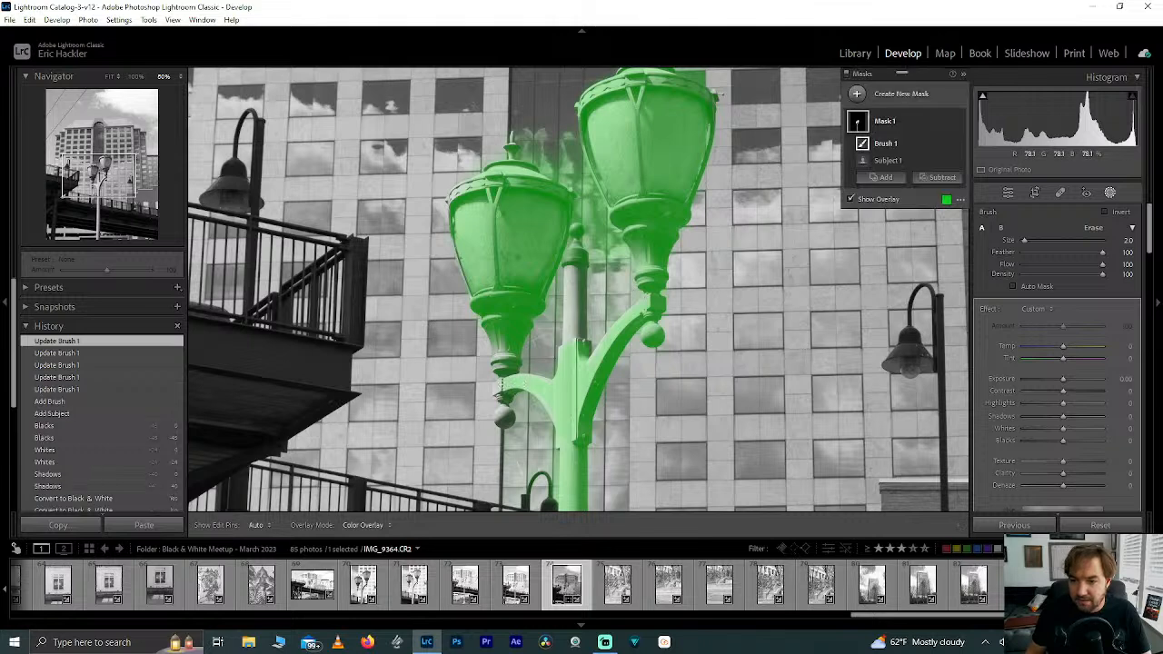
- Open IMG_9347.CR2 / Copy 1 in full view and review its Mask 3 Inverted and Mask 3
scroll(701, 589, "up", 3)
left_click(177, 588)
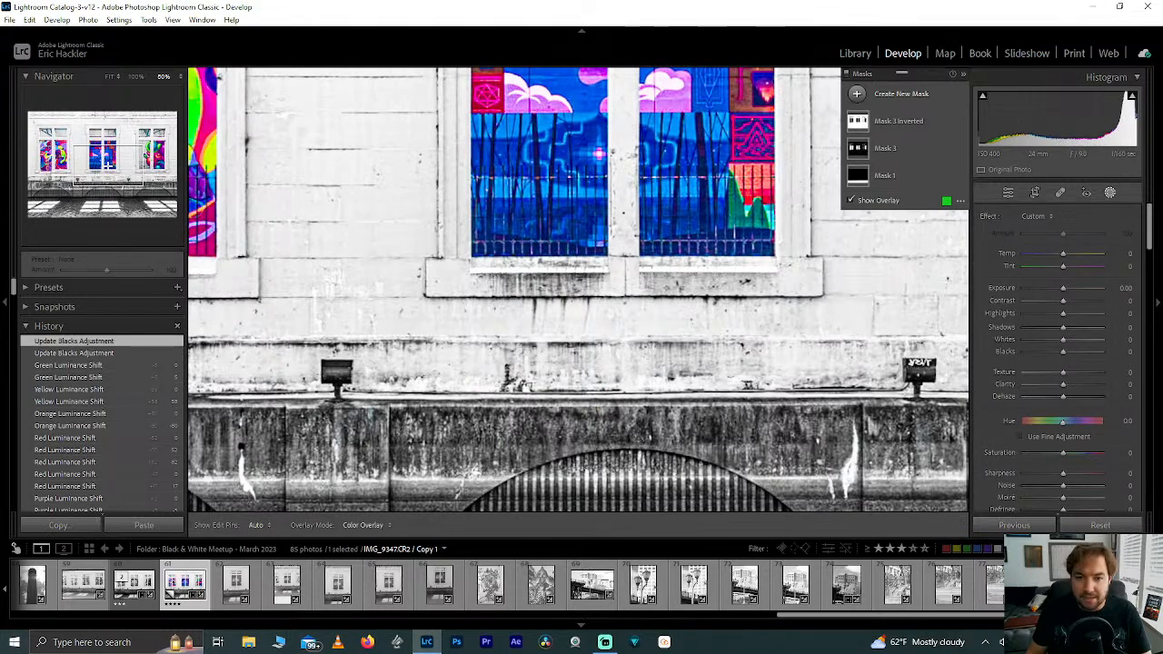
left_click(110, 77)
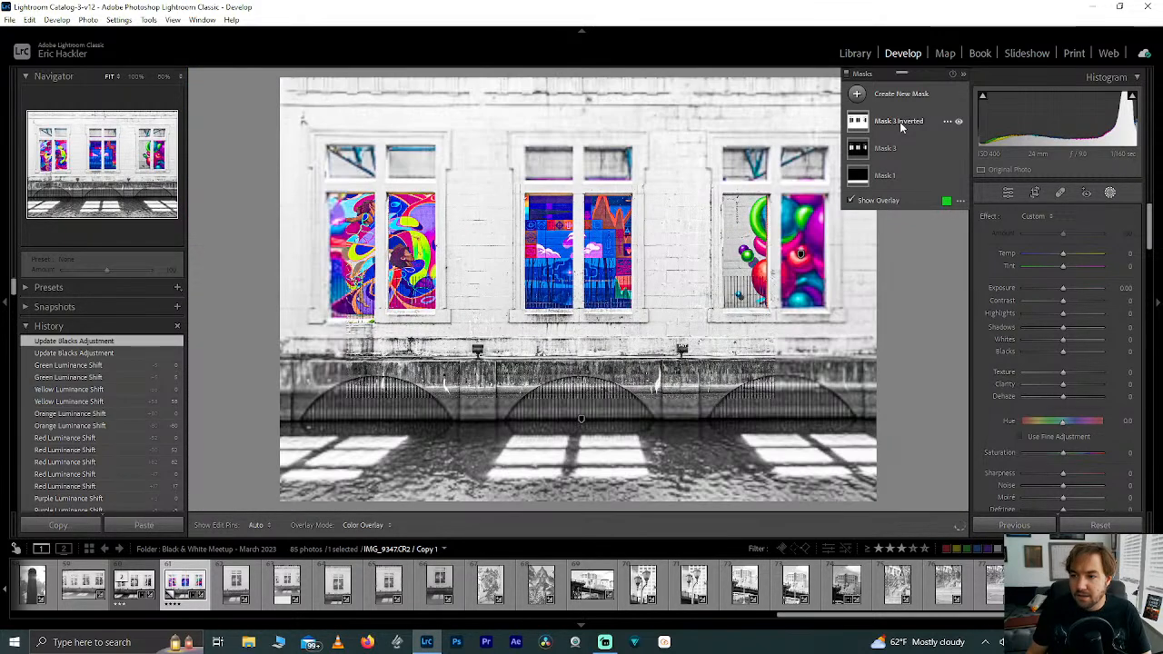
left_click(901, 125)
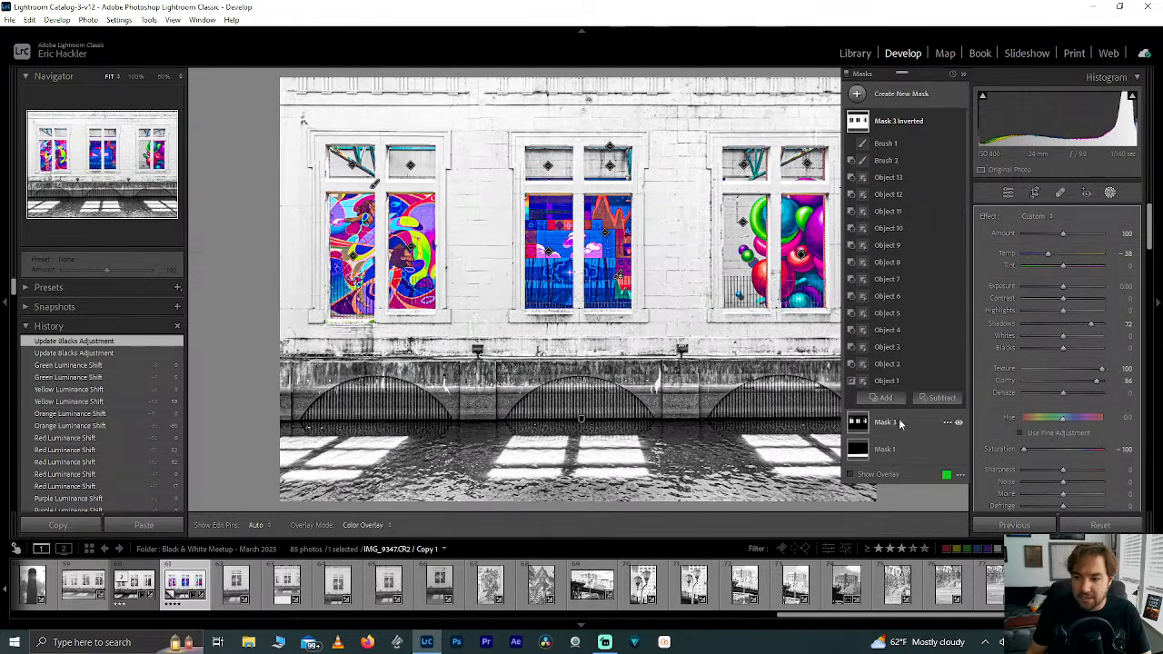
left_click(899, 422)
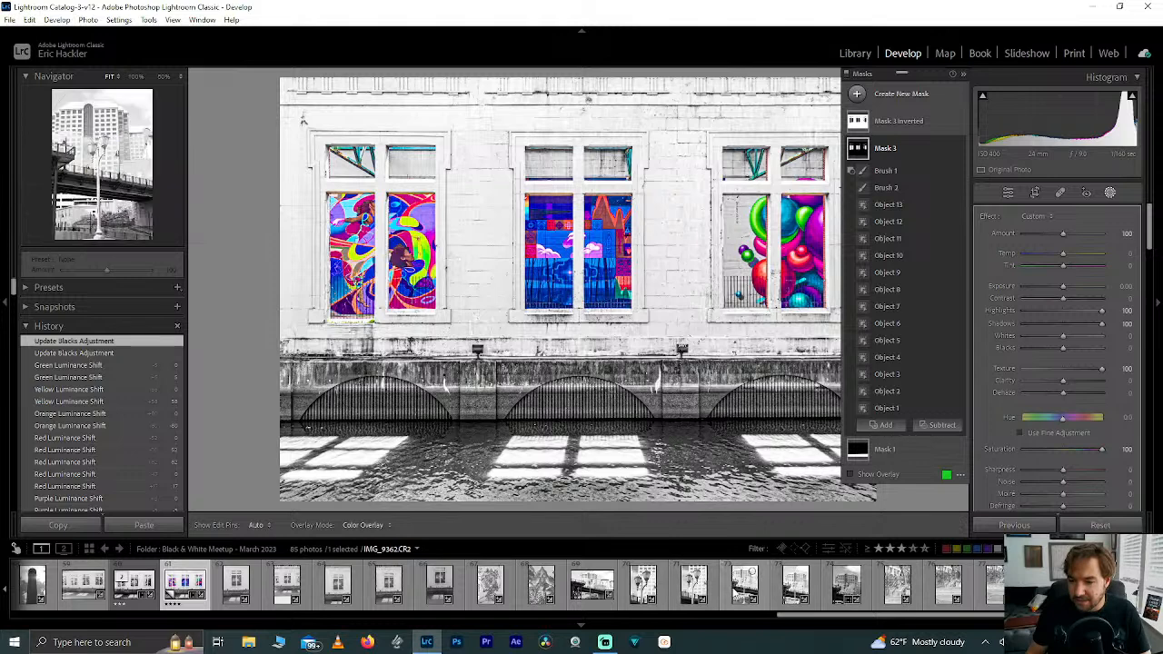
- Return to IMG_9364.CR2, reselect Brush 1 in the lamp mask and touch up the end of the left arm
left_click(844, 584)
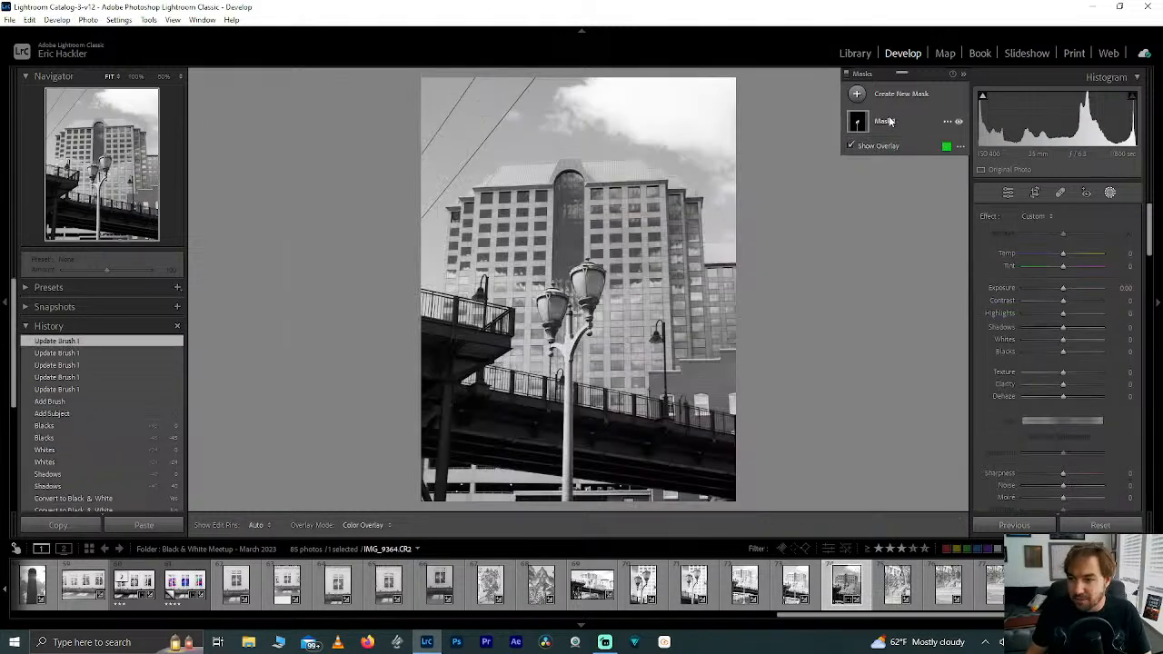
left_click(887, 124)
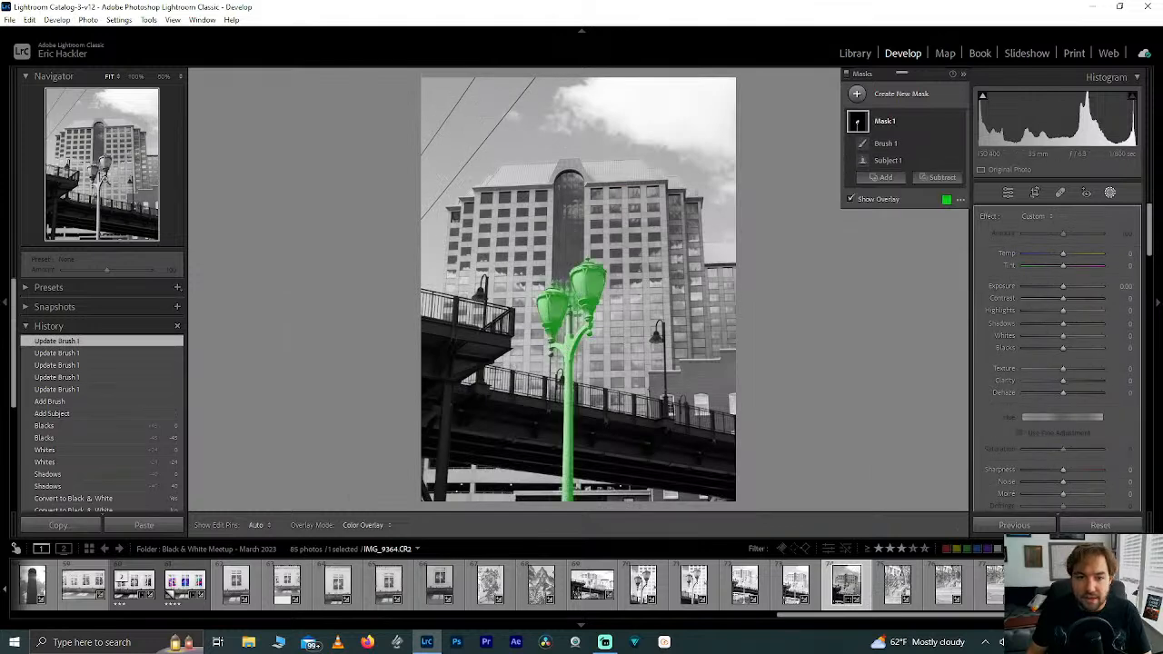
key("z")
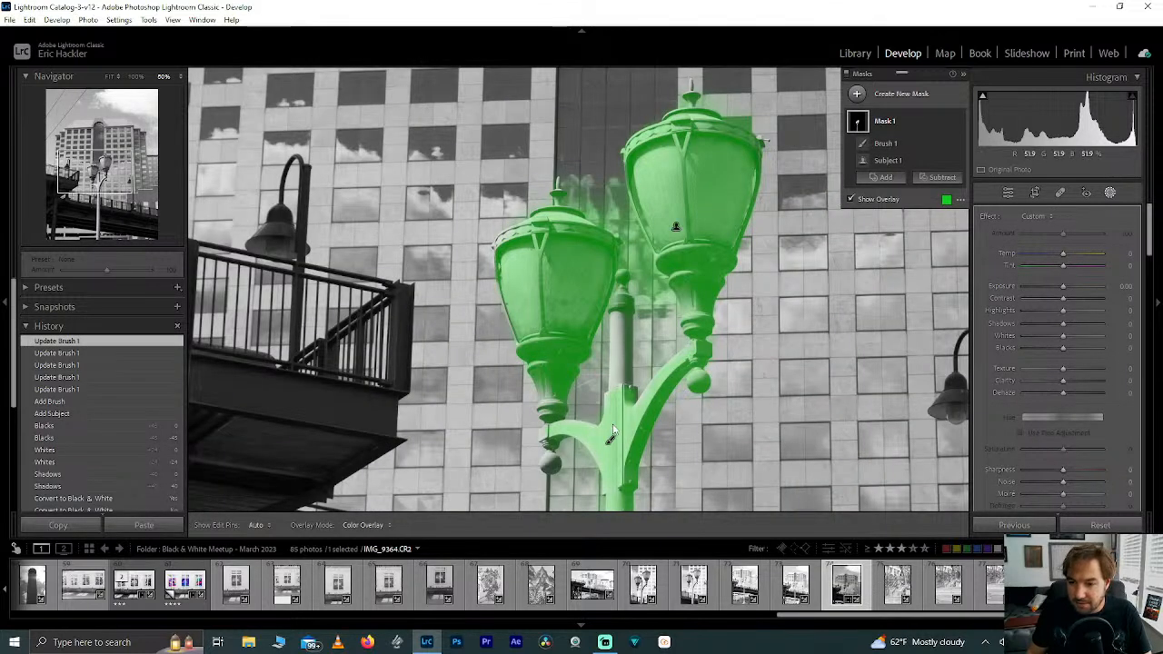
left_click(862, 143)
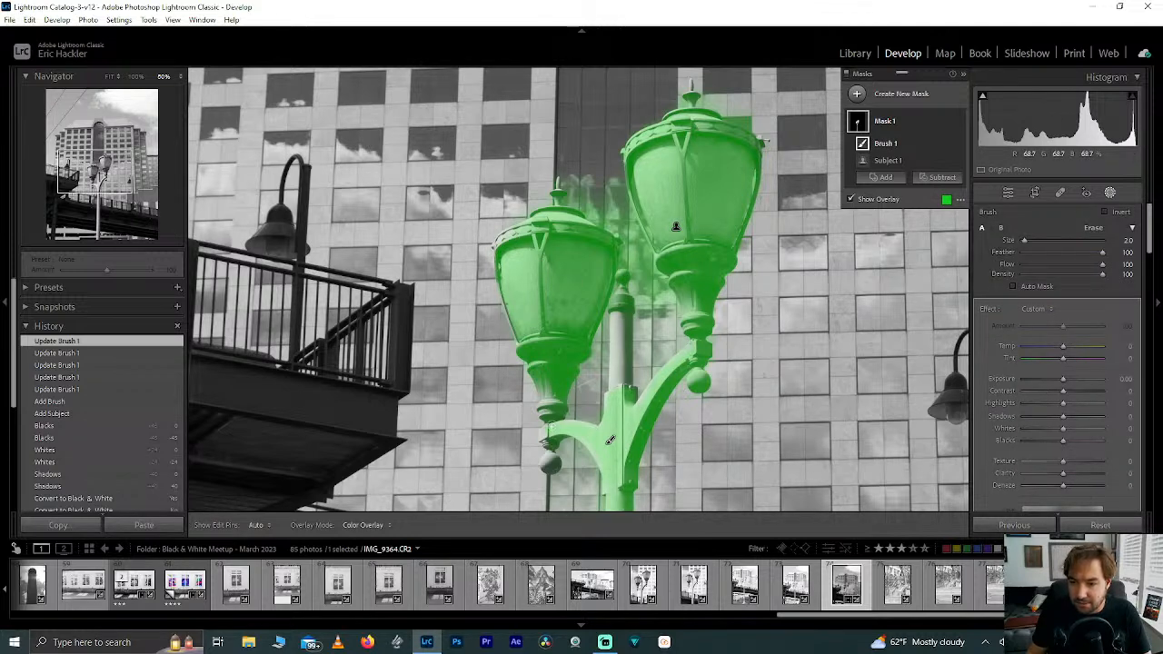
key("h")
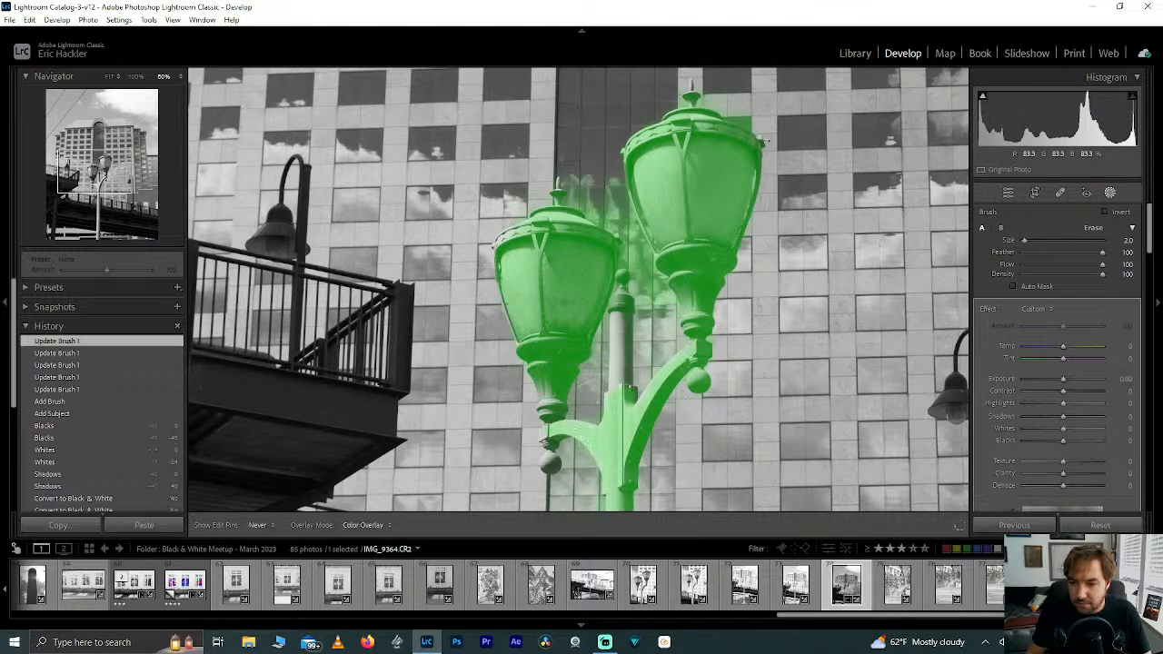
key("h")
- Paint the ball ornament beneath the left arm into the mask, enlarging the brush from size 2 to 8 for its center
left_click(137, 80)
left_click_drag(96, 172, 99, 181)
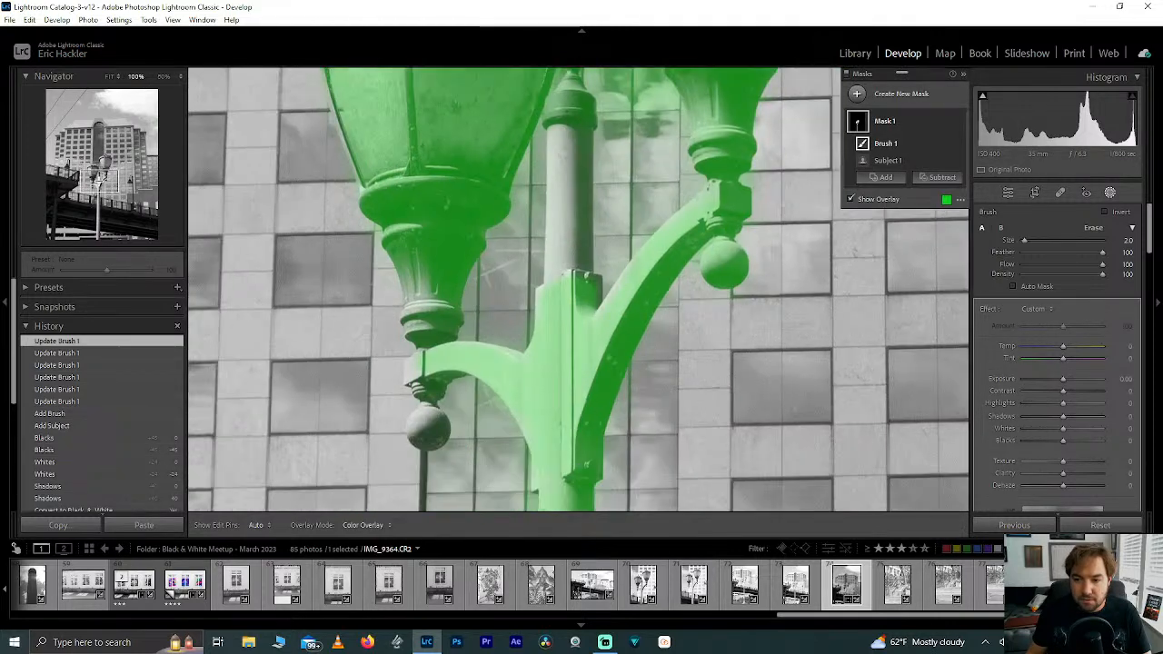
key("h")
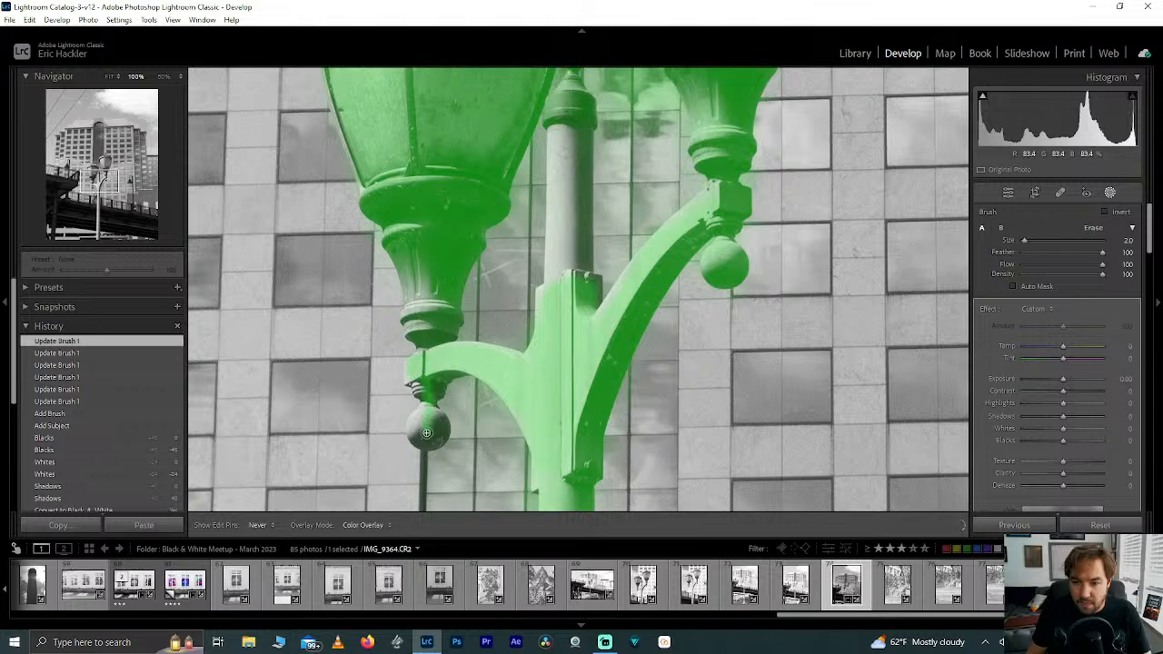
left_click_drag(426, 437, 428, 435)
scroll(446, 427, "up", 2)
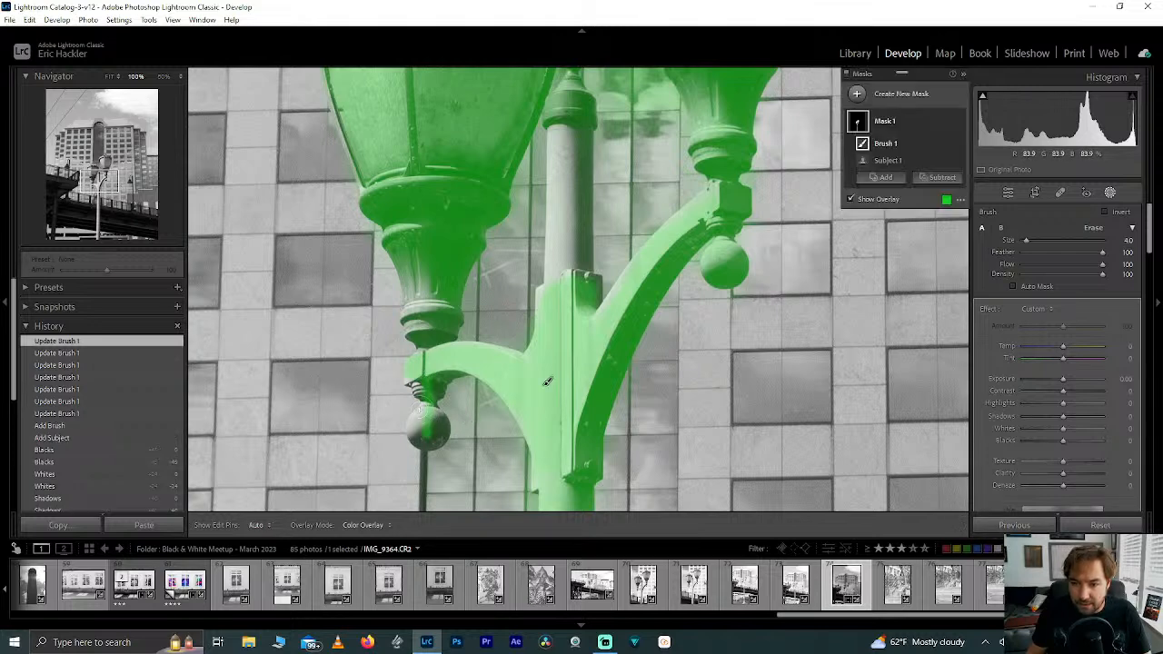
scroll(426, 426, "down", 1)
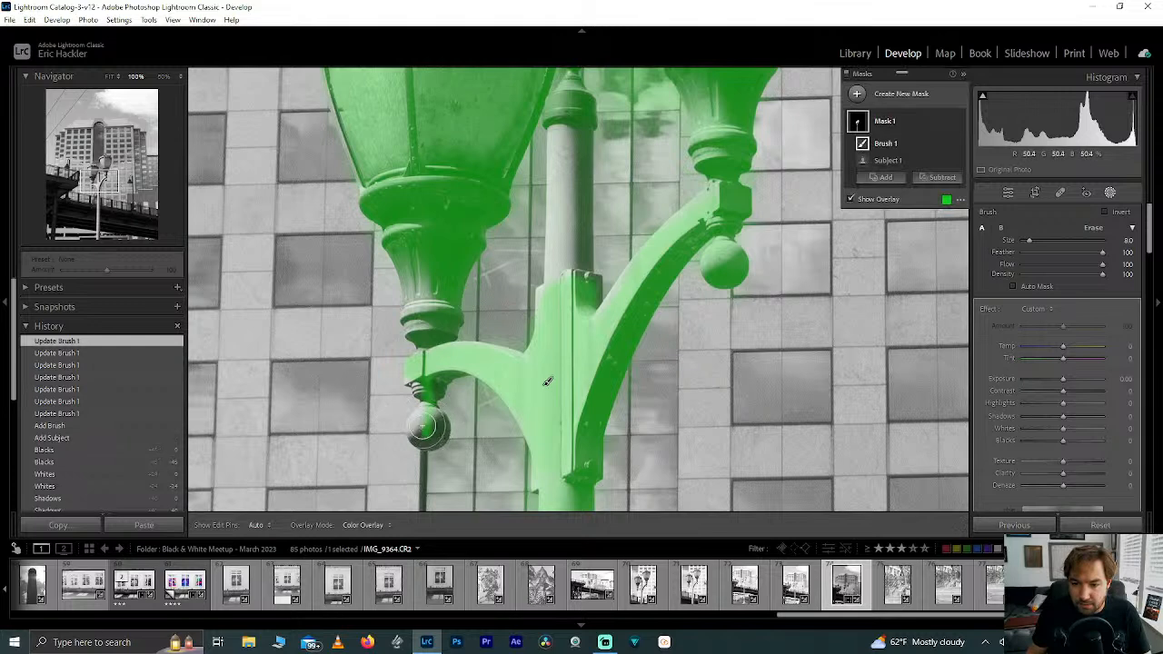
key("h")
key("h")
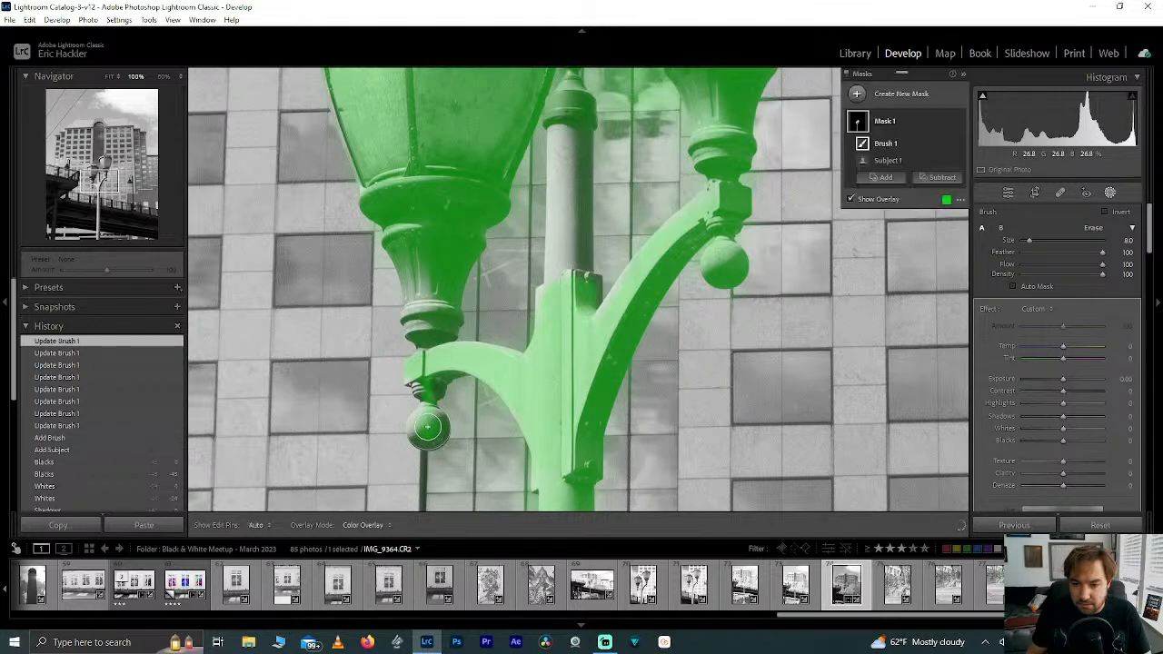
- Reduce the brush size to 4 and fill in the edges and neck of the left ball ornament
scroll(428, 426, "down", 4)
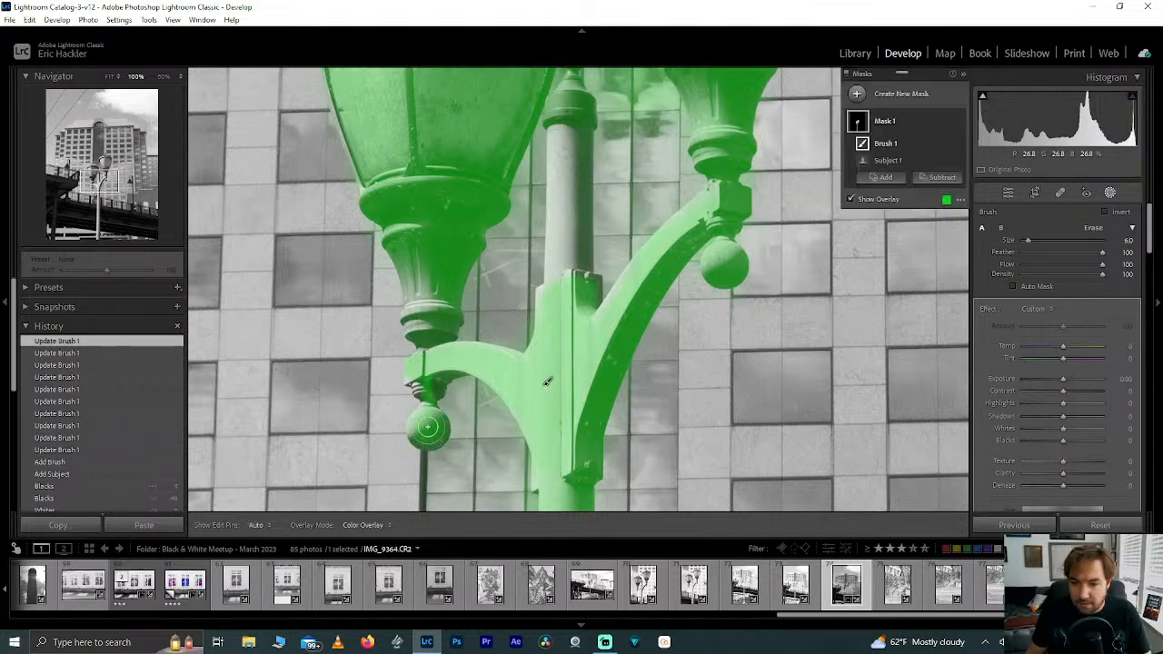
key("h")
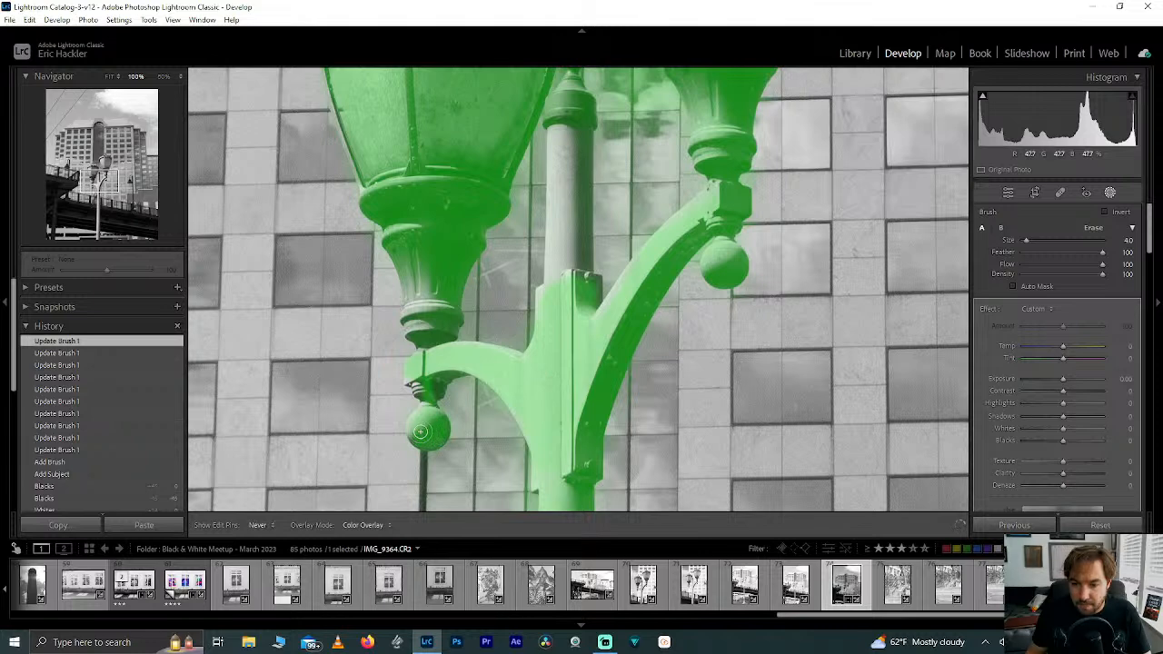
left_click_drag(420, 418, 423, 382)
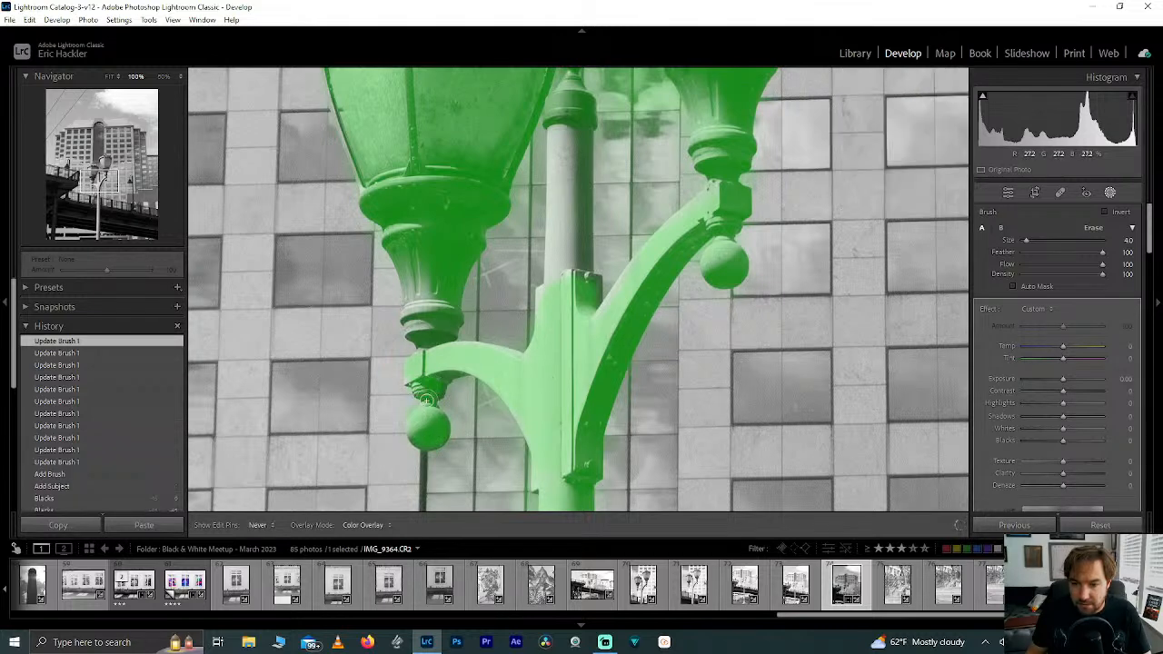
left_click_drag(427, 414, 430, 417)
- Brush over the left lamp's lower neck and the remaining gaps on the lamp arms to complete their mask coverage
mouse_move(419, 264)
left_mouse_down()
mouse_move(426, 321)
mouse_move(425, 272)
mouse_move(438, 323)
mouse_move(448, 294)
mouse_move(418, 325)
mouse_move(421, 312)
mouse_move(426, 303)
mouse_move(437, 365)
left_mouse_up()
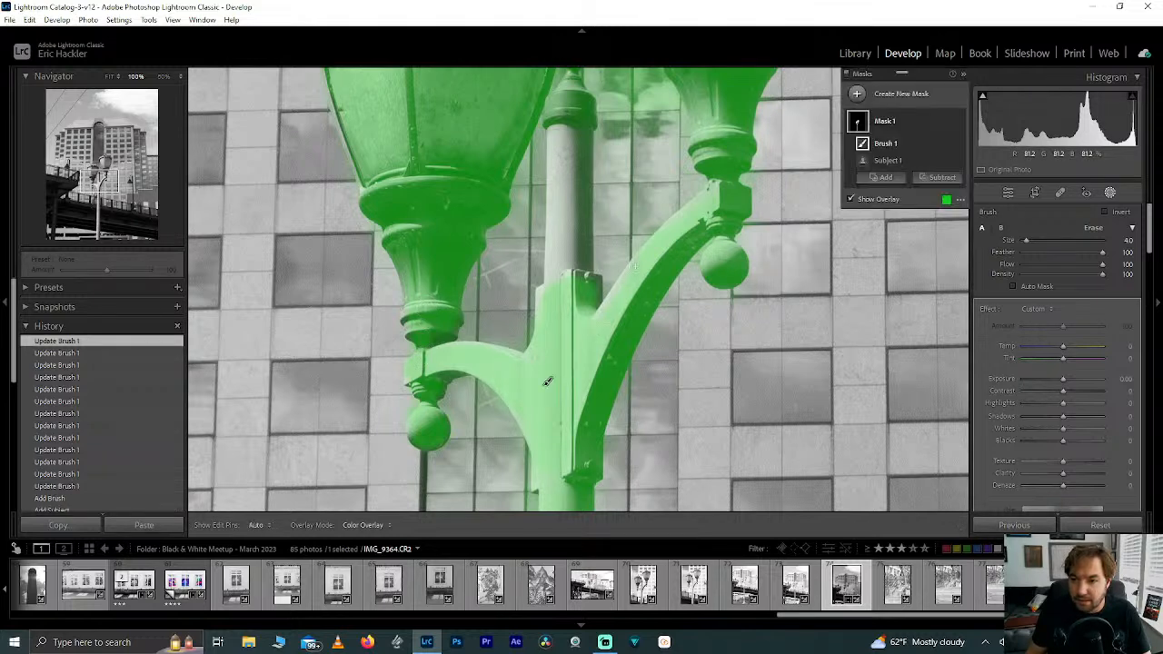
key("h")
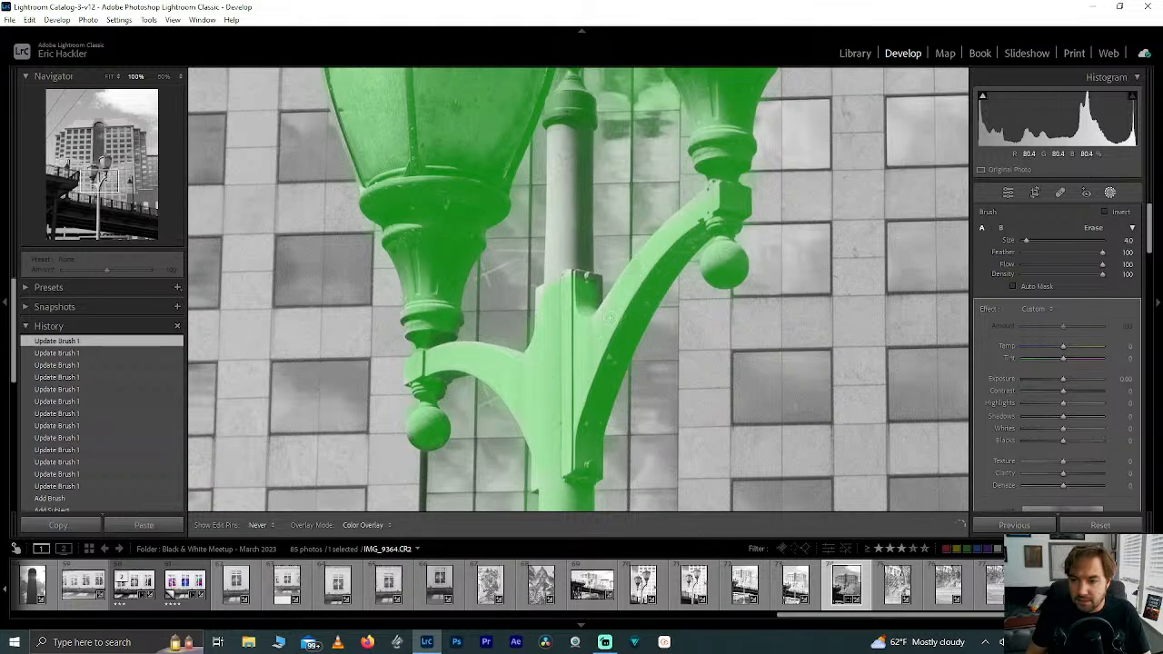
key("h")
key("h")
key("h")
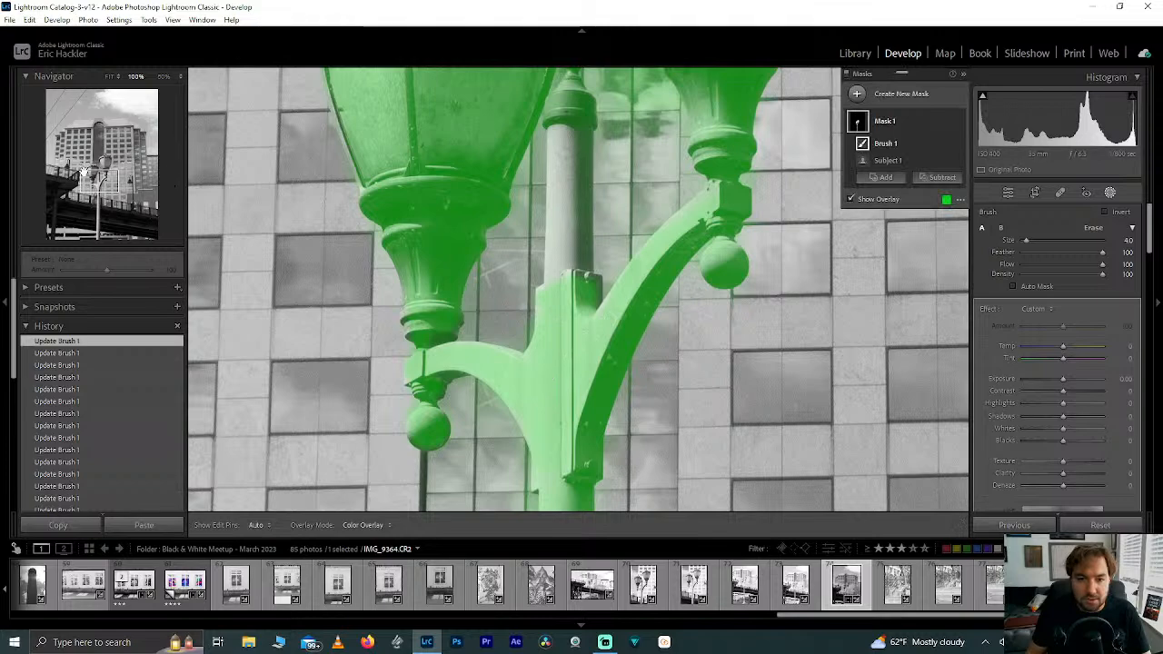
- Paint the center post between the two lamp heads into the mask with the size 4 brush
left_click_drag(94, 181, 100, 175)
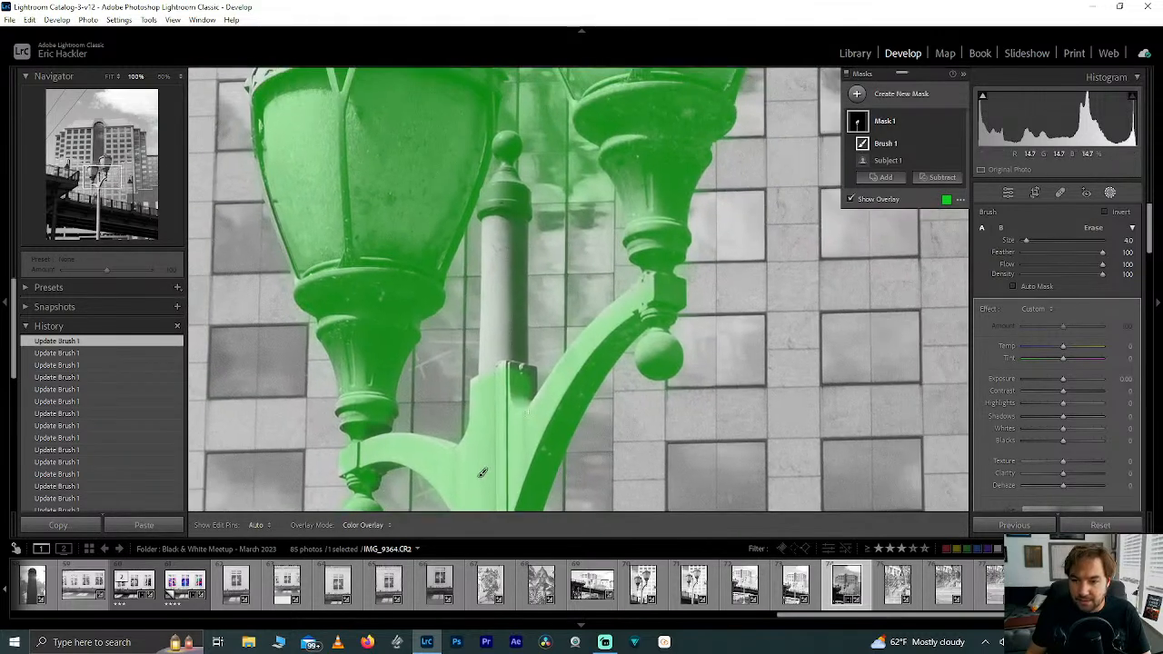
key("h")
left_click_drag(503, 333, 504, 228)
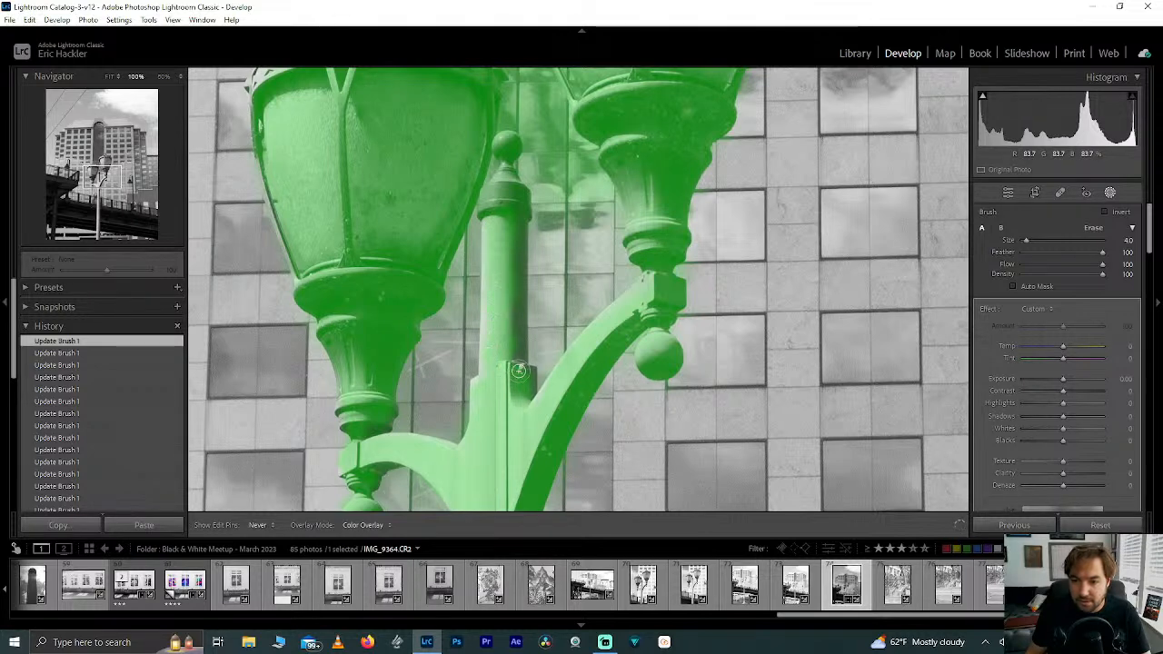
- Fill in the block at the center post's base with brush size 2, and touch up the post at size 4
key("h")
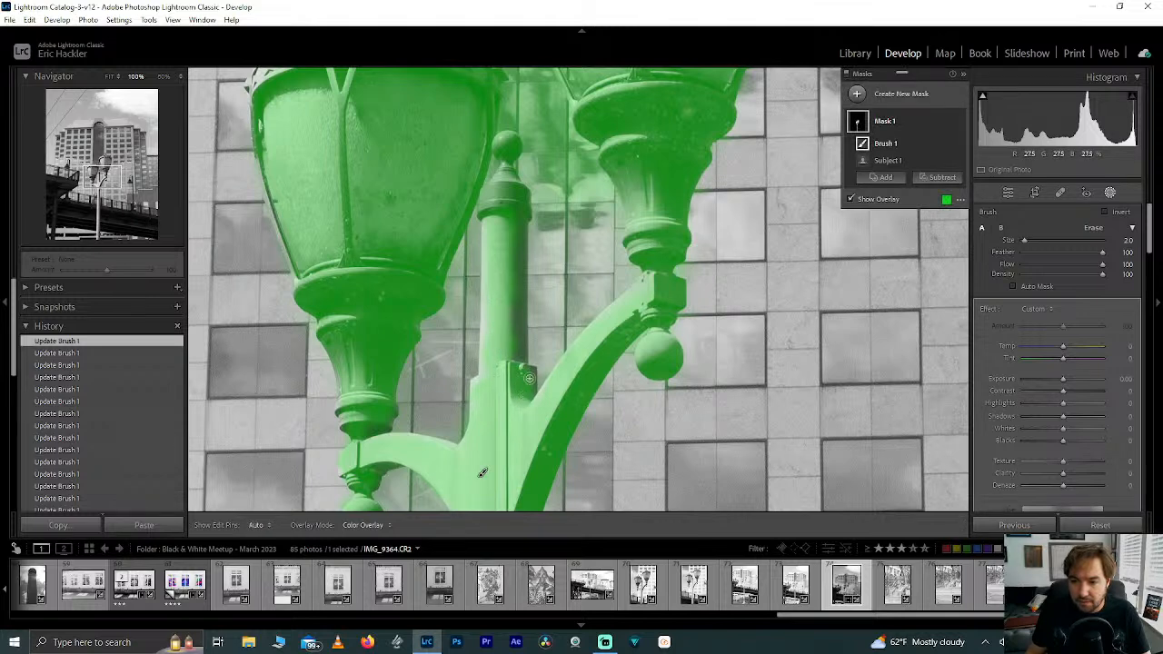
key("h")
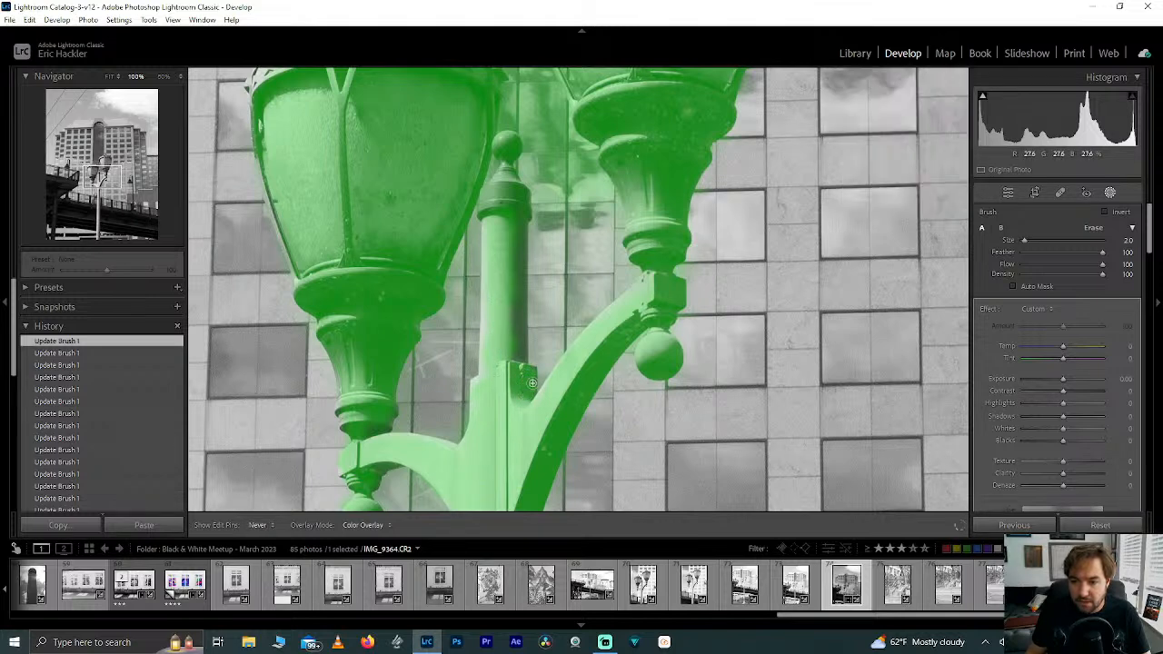
key("h")
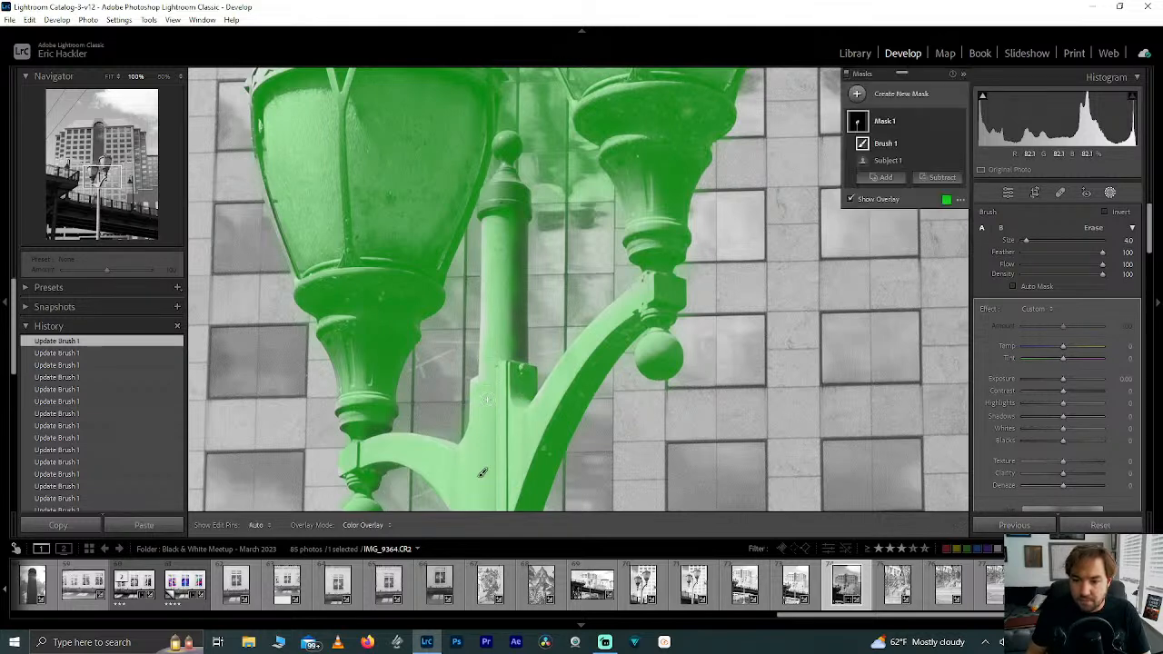
key("h")
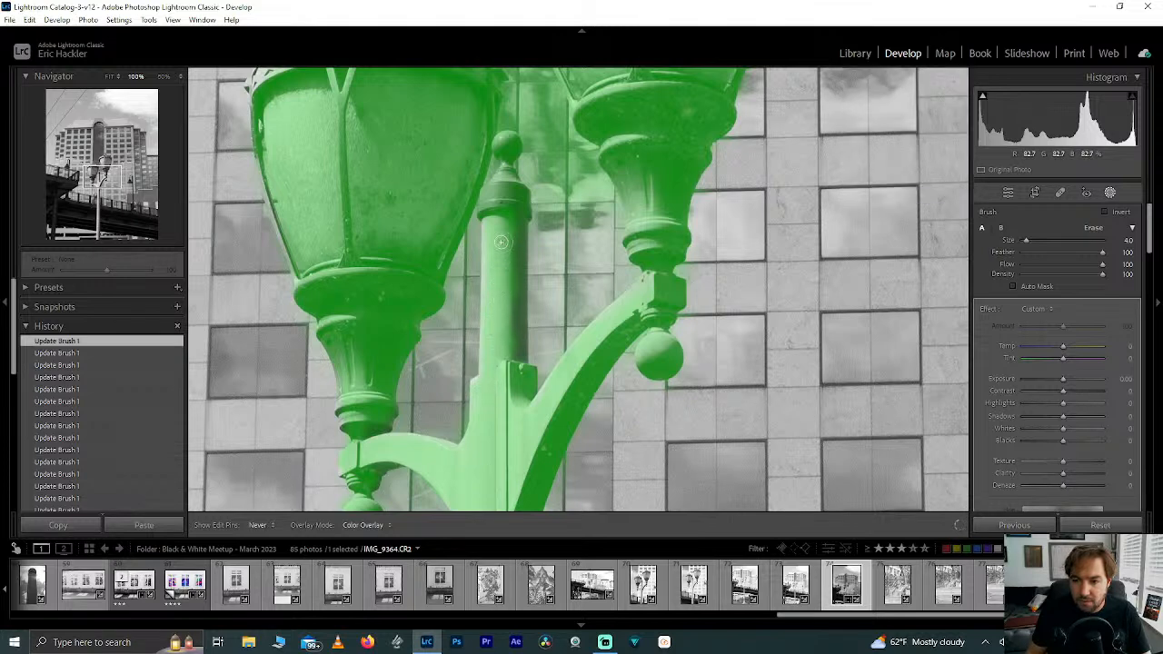
key("h")
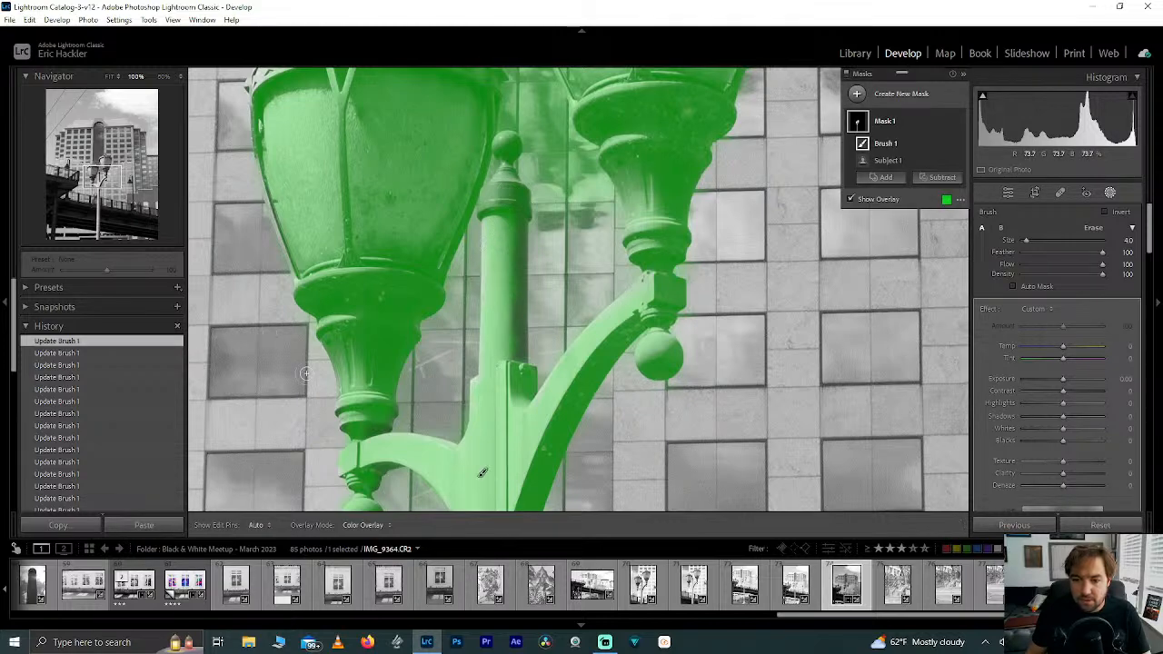
- Add a subtracting brush to Mask 1 and remove the spill over the building windows between the two lamp heads at size 4
left_click(108, 170)
left_click_drag(108, 168, 98, 169)
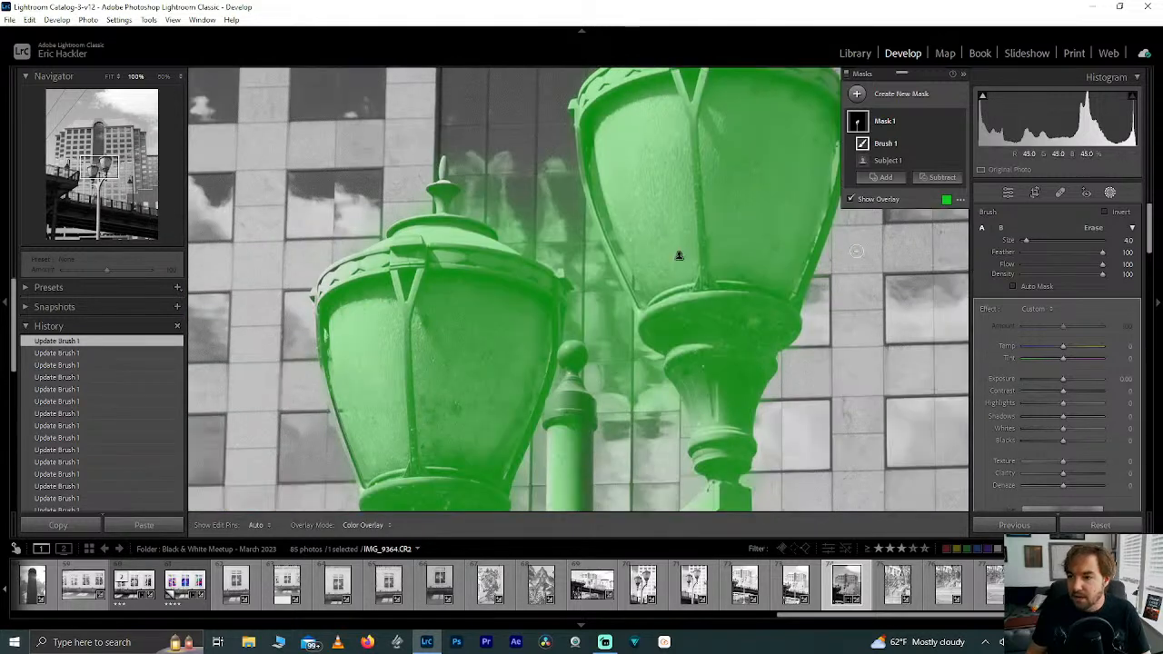
left_click(940, 178)
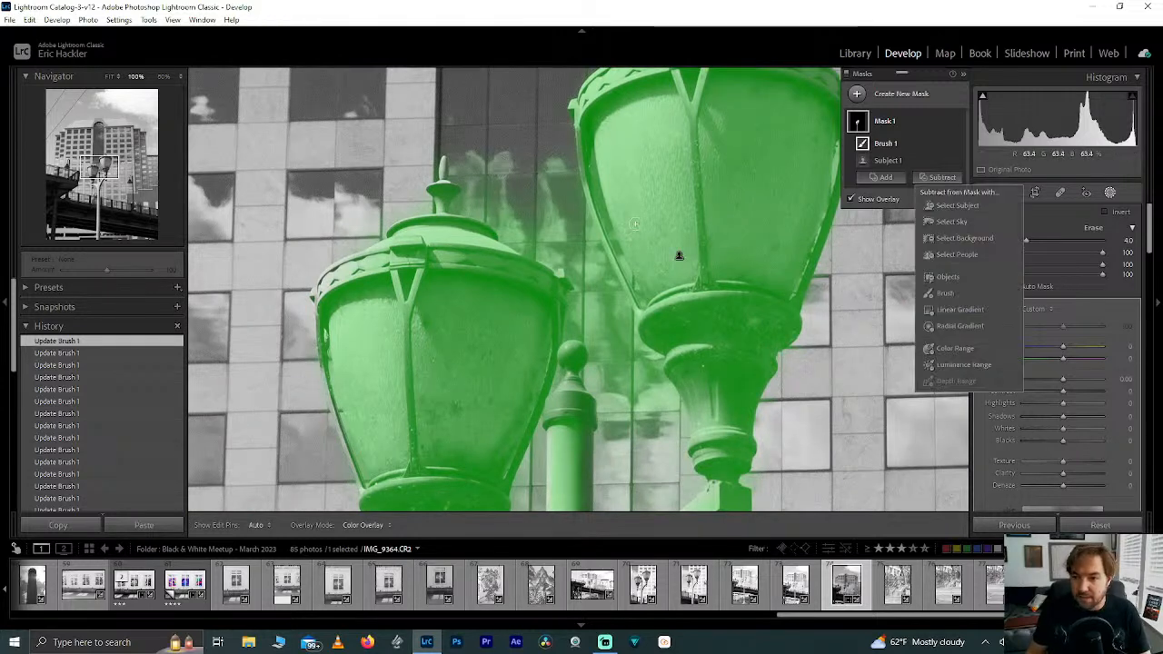
left_click(958, 290)
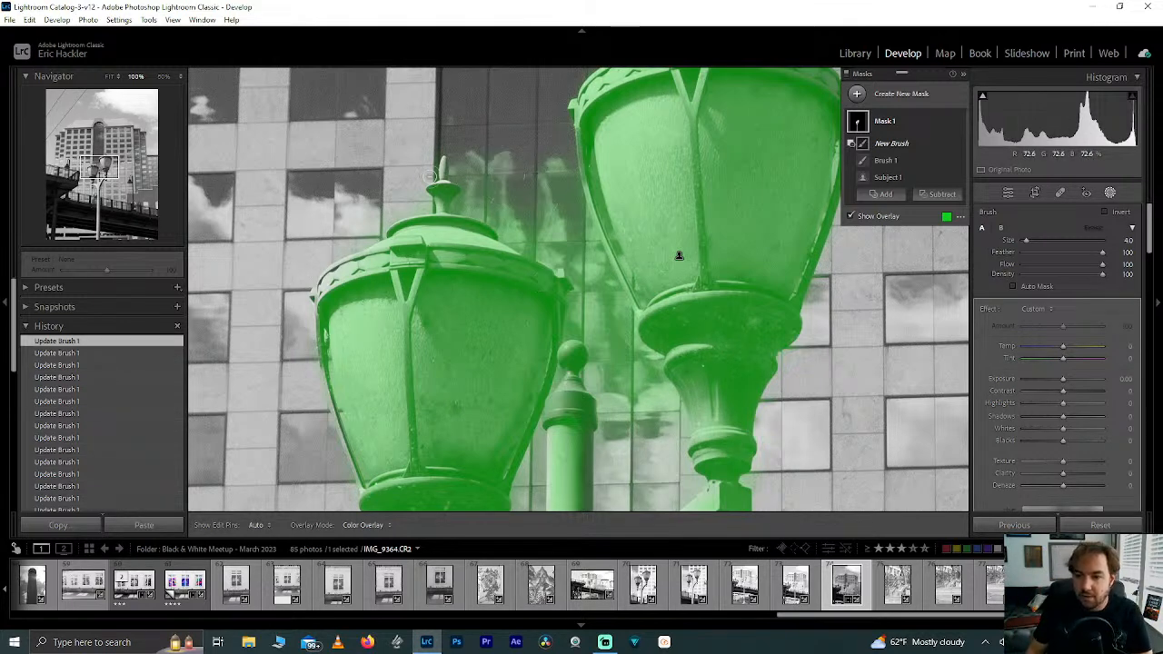
scroll(524, 164, "up", 5)
mouse_move(525, 142)
left_mouse_down()
mouse_move(539, 192)
mouse_move(540, 151)
mouse_move(514, 175)
mouse_move(476, 146)
mouse_move(508, 193)
mouse_move(483, 160)
mouse_move(566, 233)
mouse_move(626, 386)
mouse_move(646, 405)
mouse_move(636, 371)
mouse_move(644, 433)
mouse_move(641, 410)
mouse_move(619, 421)
mouse_move(622, 389)
mouse_move(657, 419)
mouse_move(593, 287)
mouse_move(599, 326)
mouse_move(587, 310)
mouse_move(606, 296)
mouse_move(558, 196)
mouse_move(529, 191)
mouse_move(531, 219)
mouse_move(584, 263)
mouse_move(530, 219)
mouse_move(549, 241)
mouse_move(514, 221)
mouse_move(530, 219)
mouse_move(545, 244)
mouse_move(508, 194)
mouse_move(478, 192)
mouse_move(476, 148)
mouse_move(490, 207)
mouse_move(506, 191)
mouse_move(484, 207)
mouse_move(586, 273)
mouse_move(550, 228)
left_mouse_up()
scroll(507, 192, "down", 4)
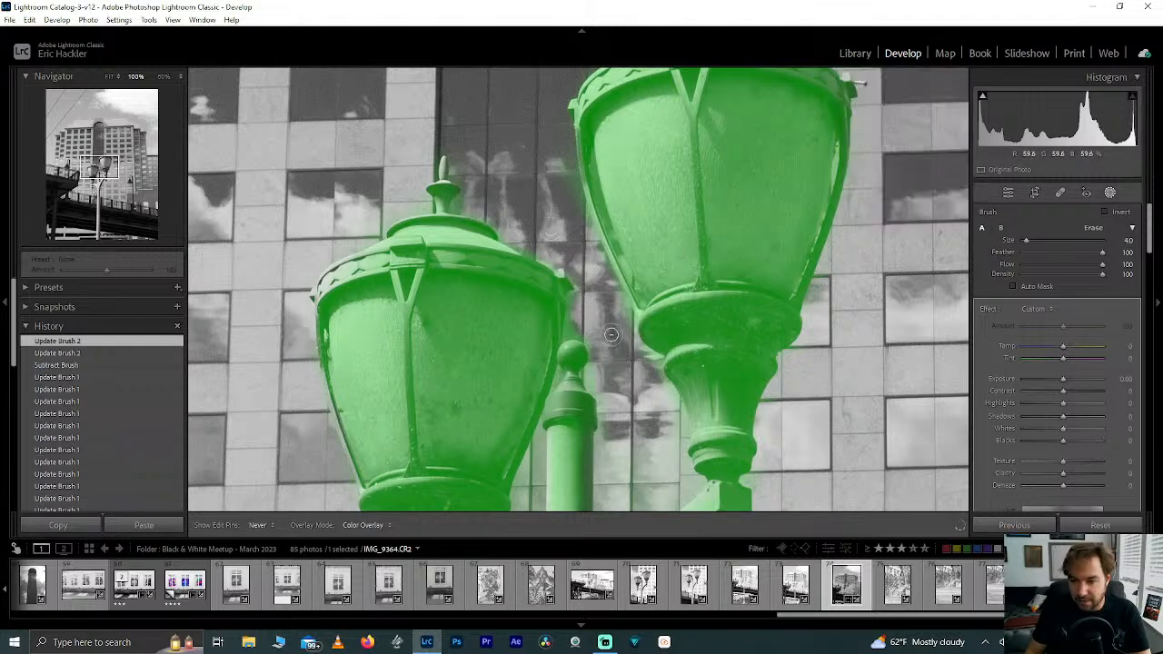
left_click(622, 299)
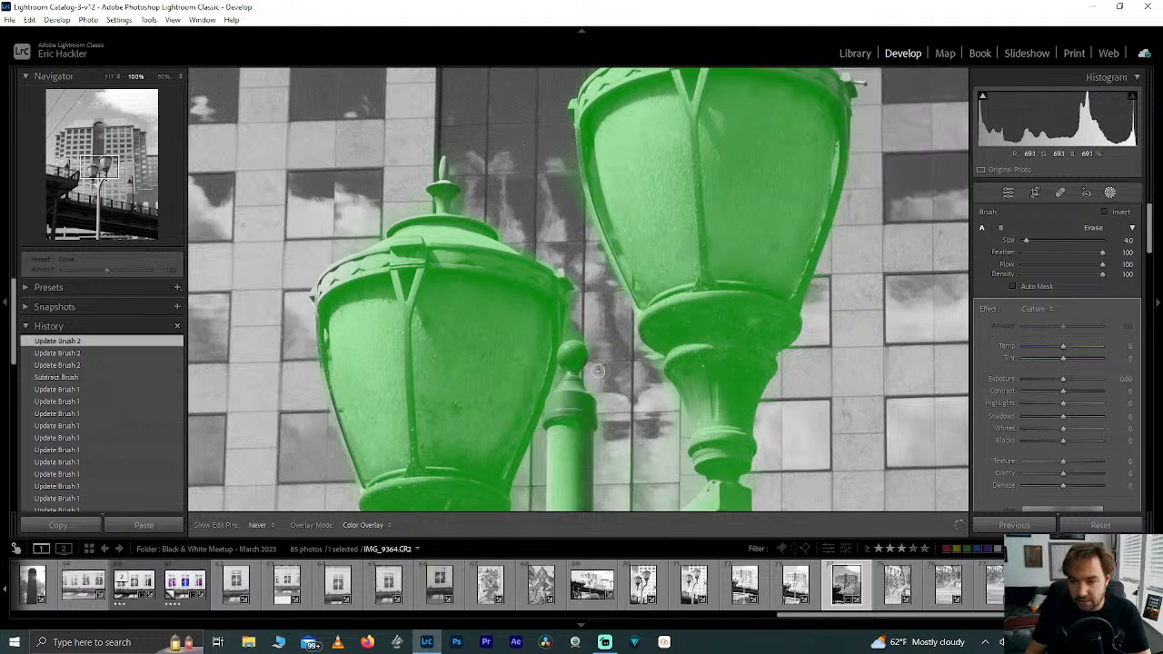
left_click(586, 317)
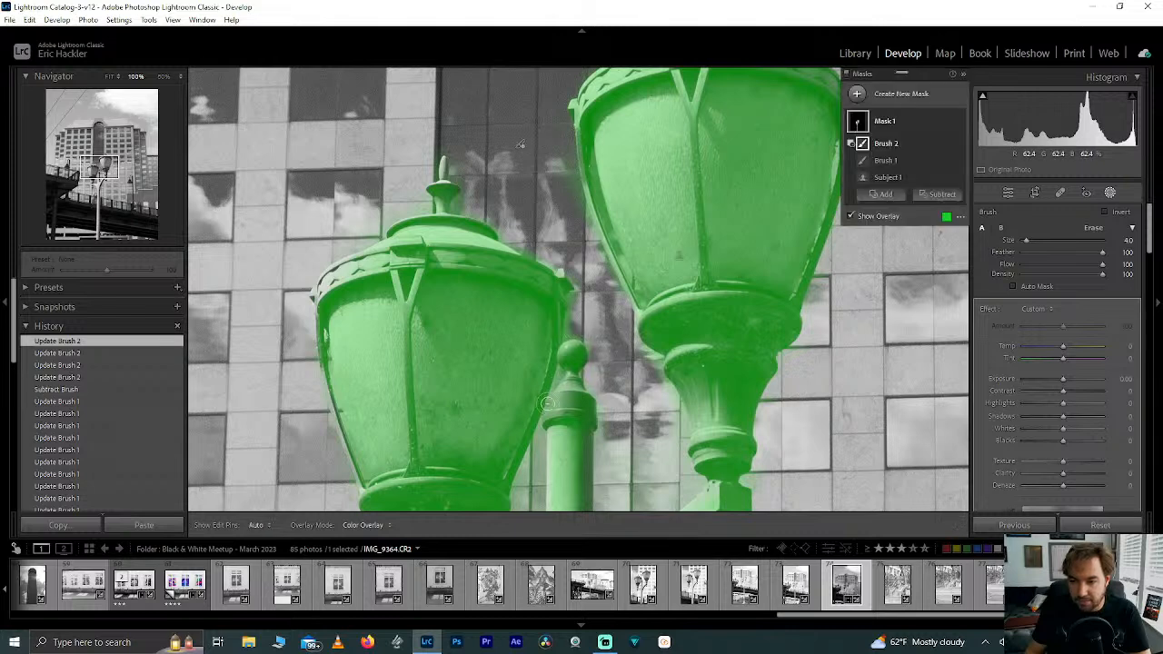
- Subtract the mask spill in the narrow gap between the left lamp and the center post's ball finial, working at 200% zoom
left_click(181, 76)
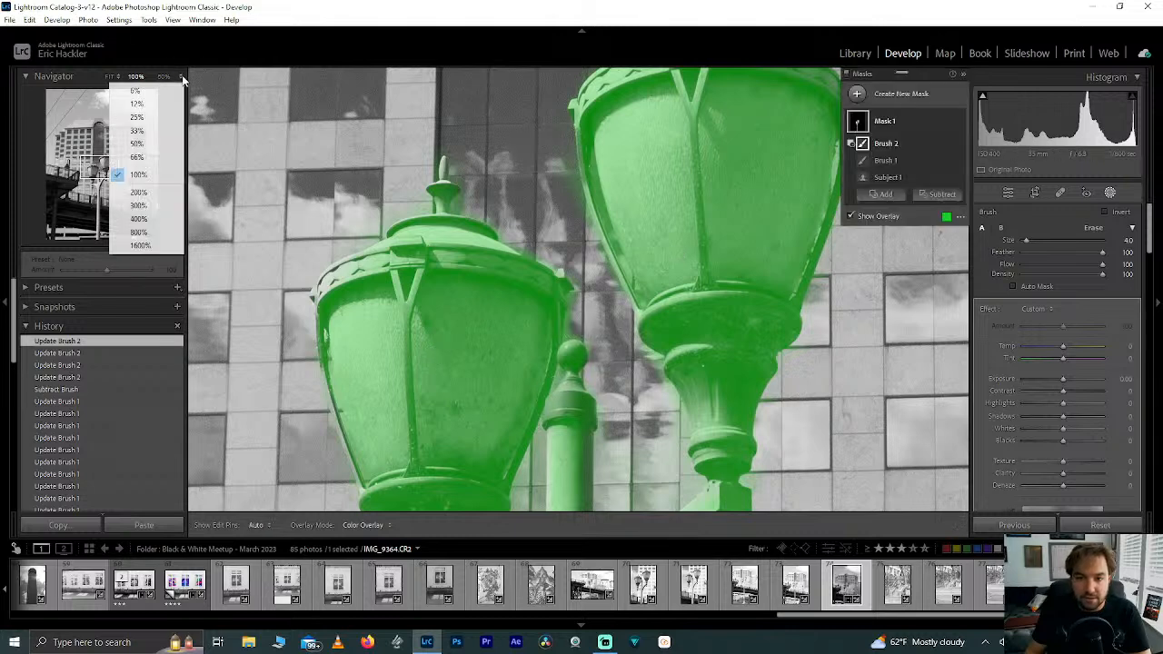
left_click(138, 193)
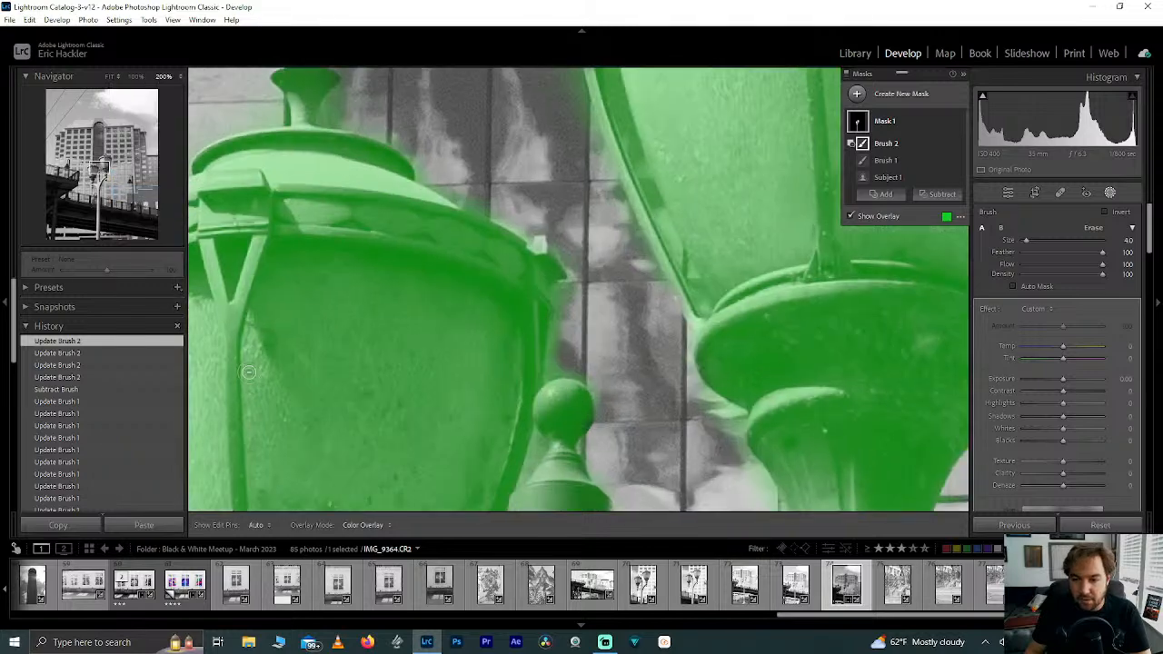
left_click_drag(103, 166, 100, 170)
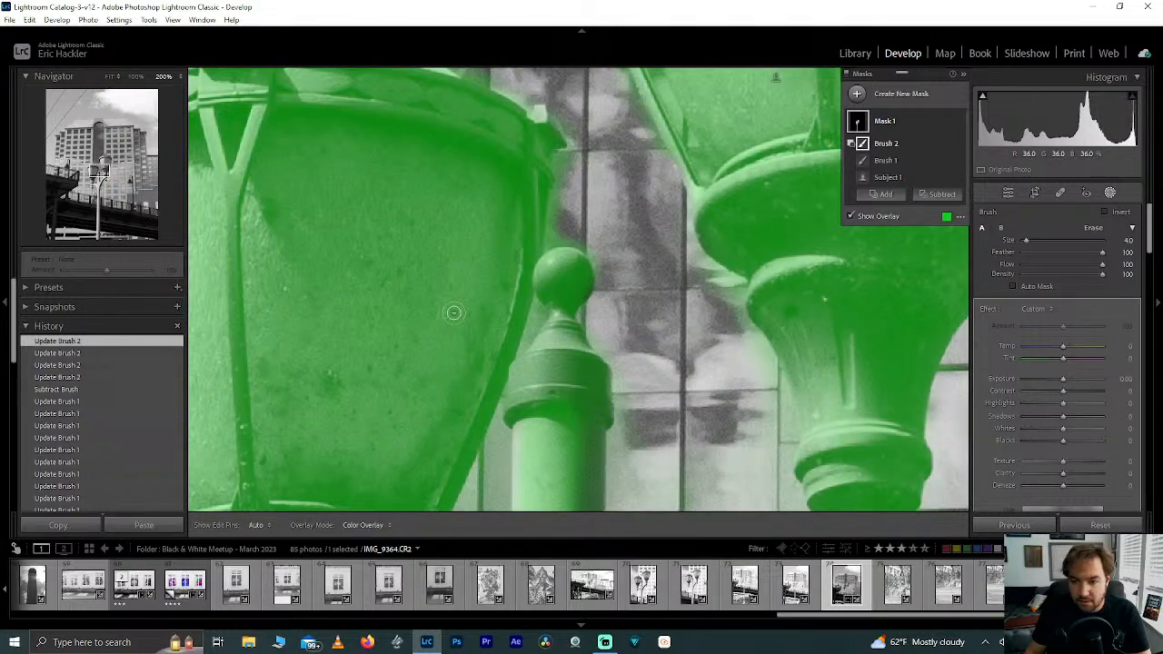
key("h")
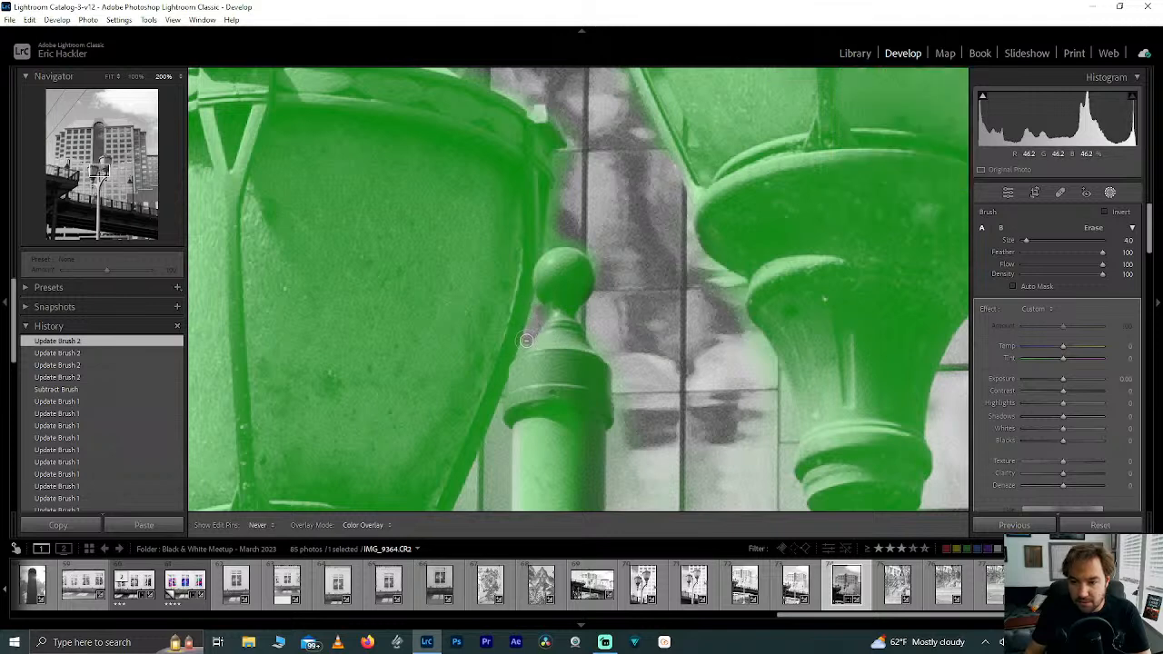
key("h")
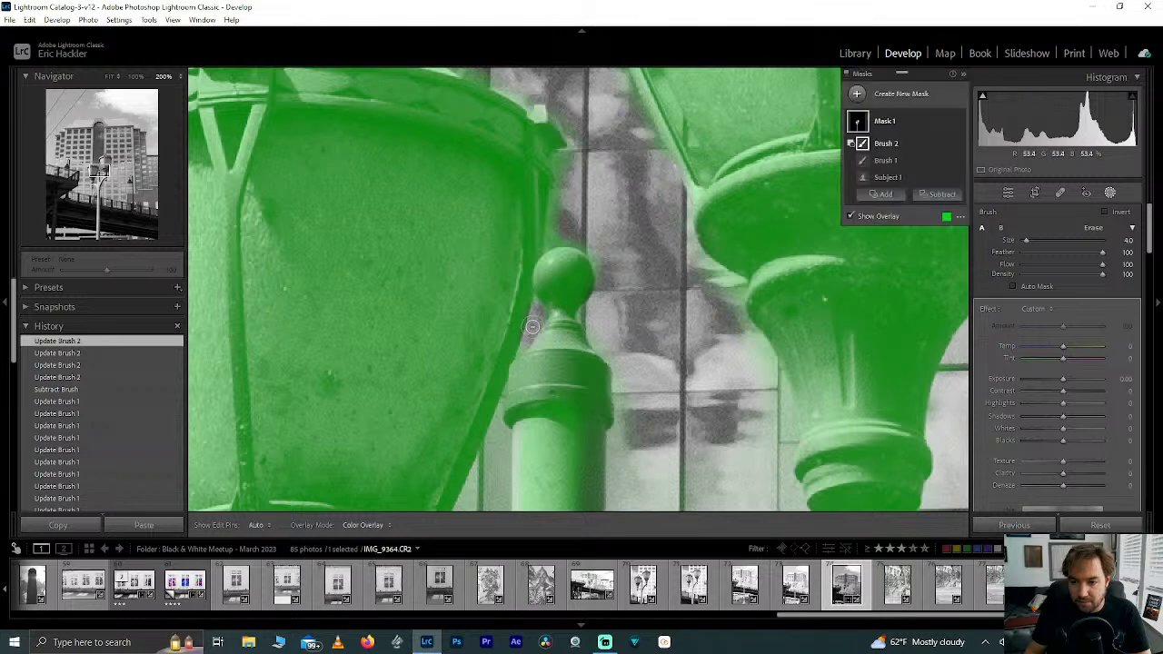
left_click(527, 346)
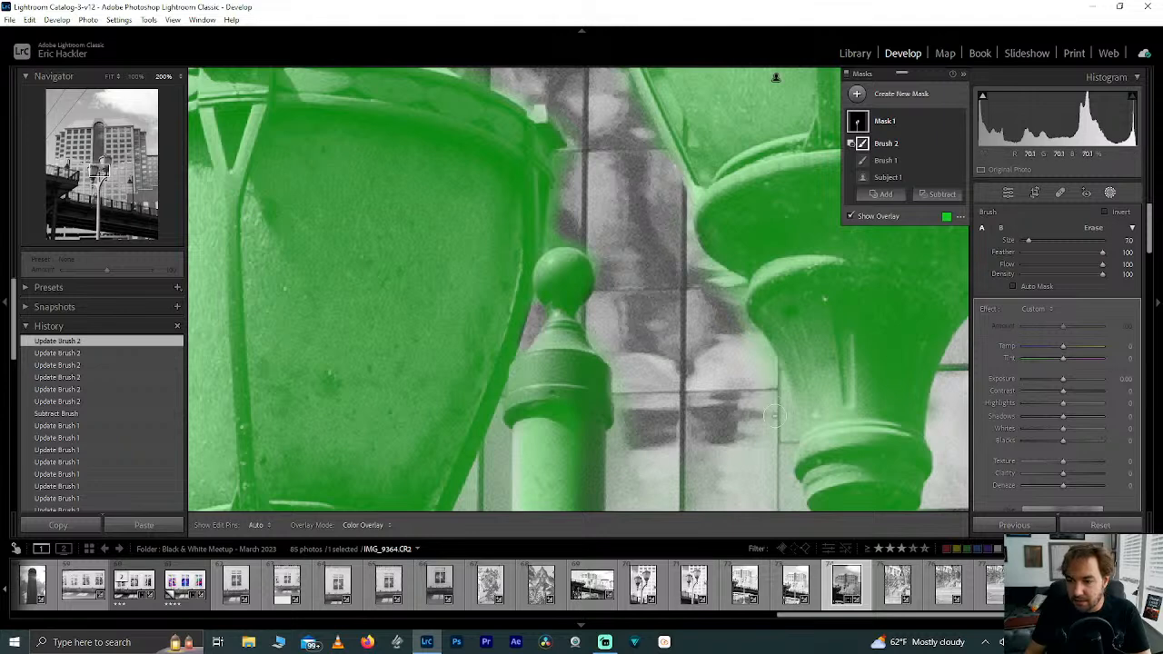
- Enlarge the subtracting brush to size 7 and remove spill beside the right lamp's neck and next to the left lamp's glass
key("h")
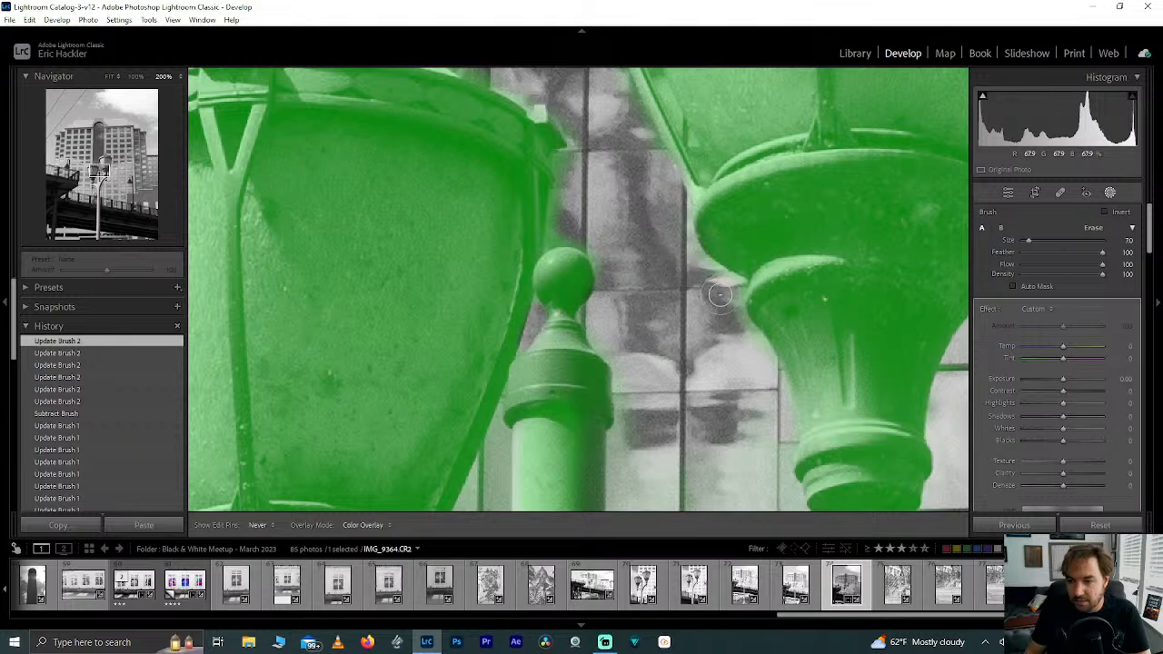
left_click(720, 329)
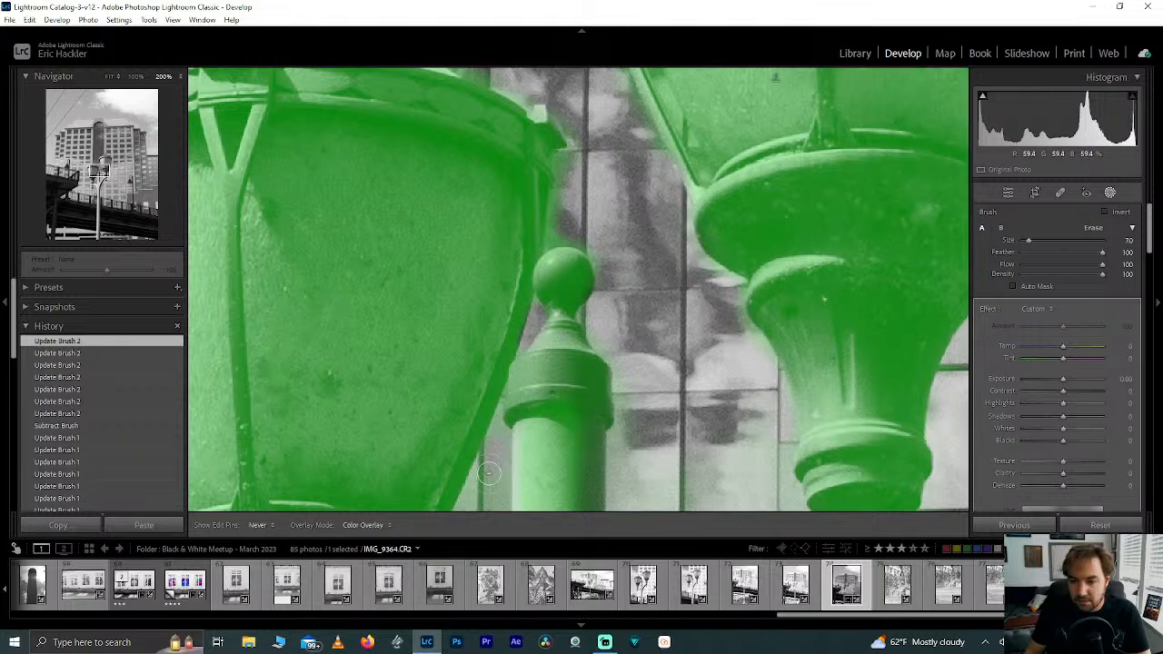
mouse_move(488, 475)
left_mouse_down()
mouse_move(498, 439)
mouse_move(490, 472)
left_mouse_up()
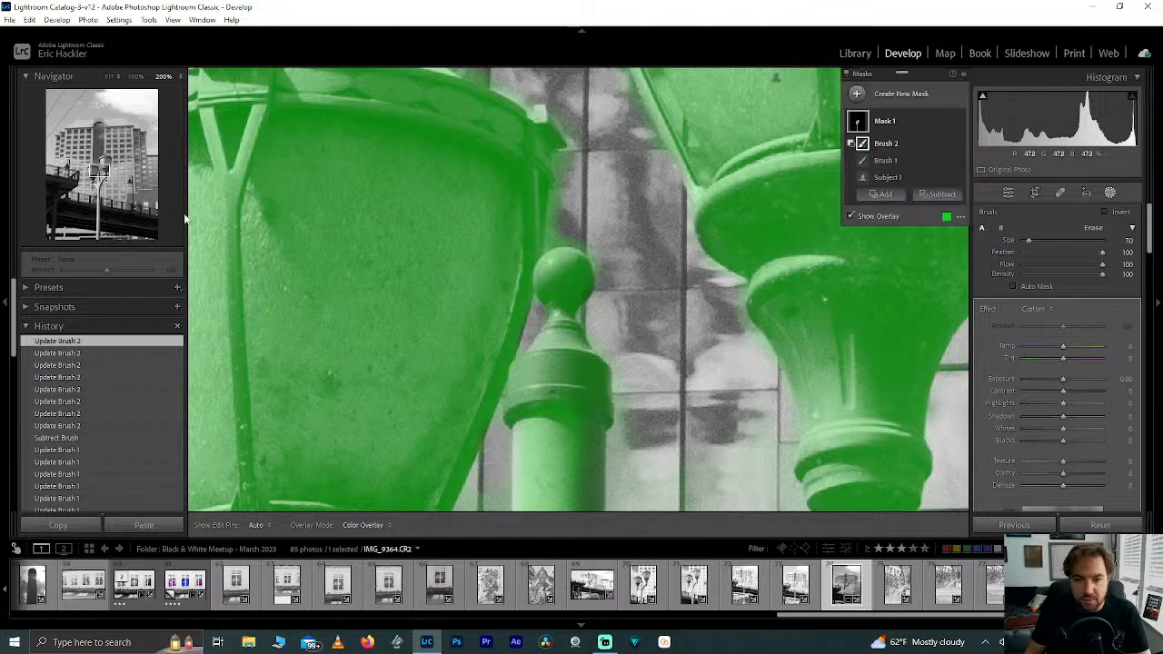
- Subtract the remaining spill on the building wall between the left lamp's lower body and the center post
left_click_drag(101, 171, 97, 175)
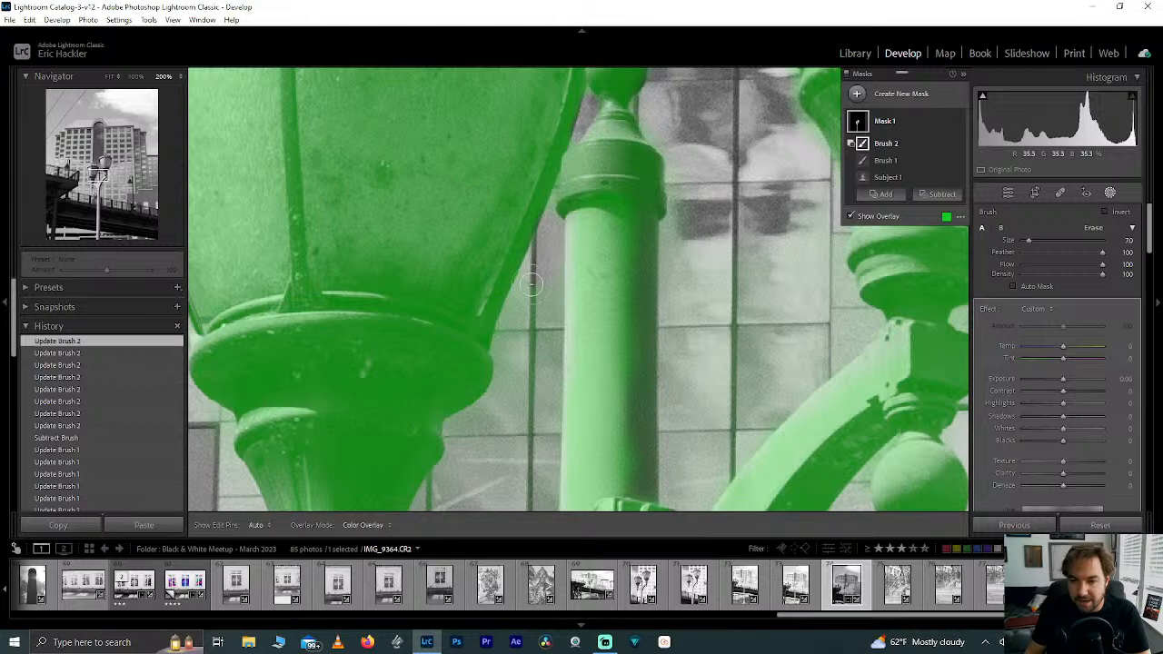
left_click_drag(532, 284, 526, 294)
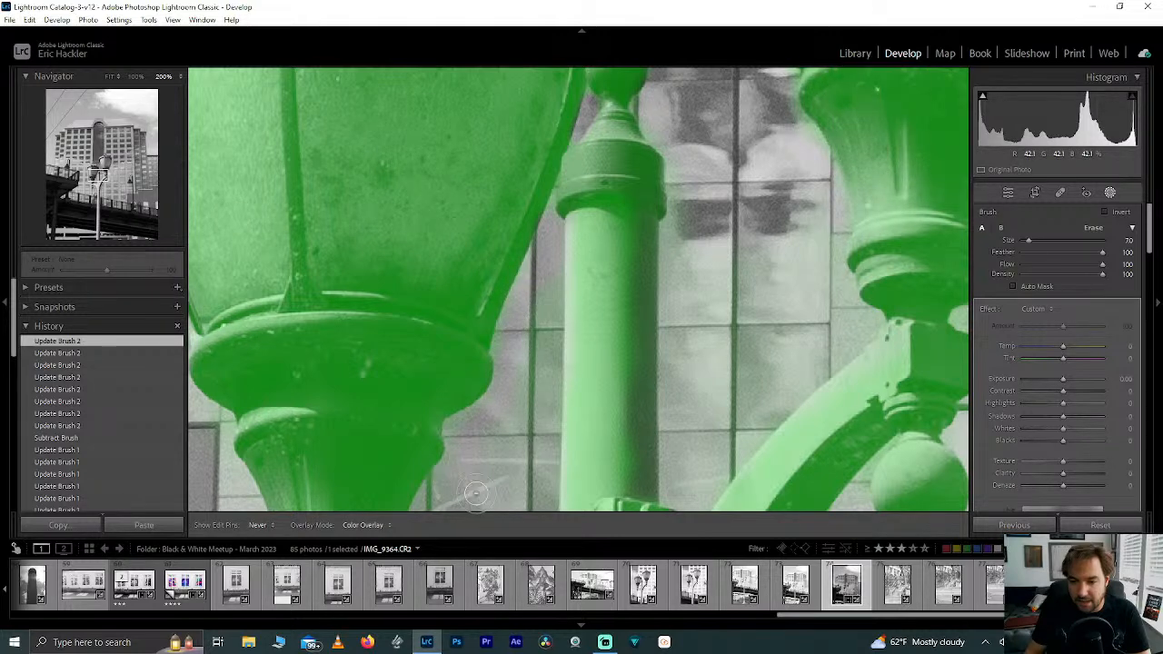
mouse_move(511, 420)
left_mouse_down()
mouse_move(540, 381)
mouse_move(524, 383)
left_mouse_up()
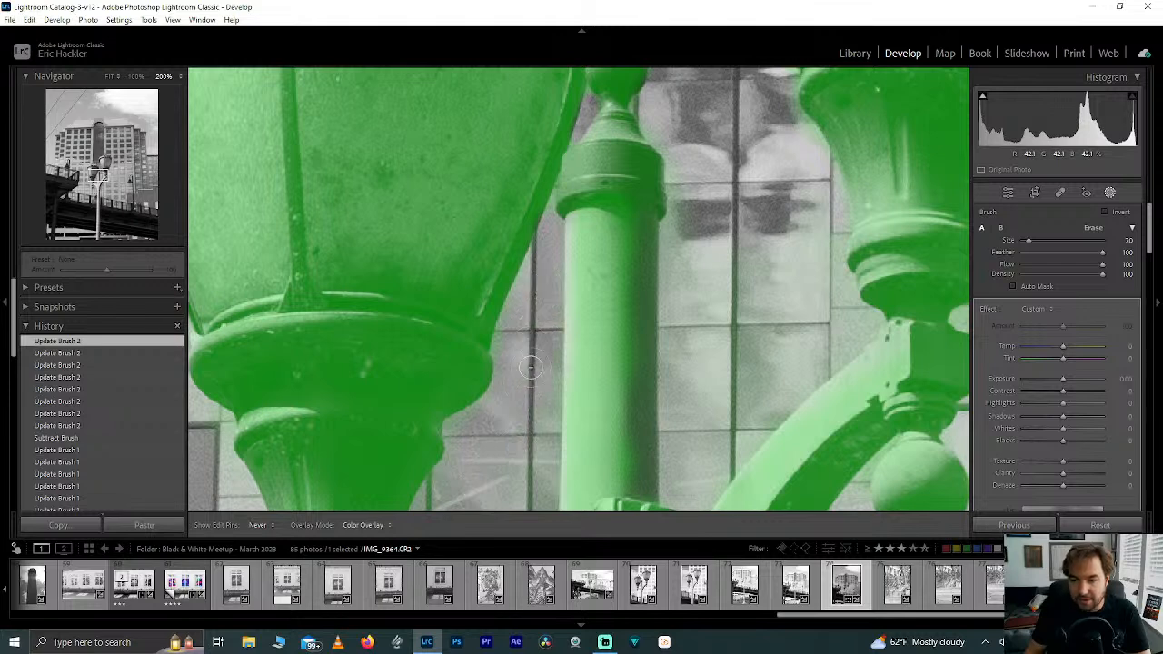
left_click_drag(543, 305, 540, 304)
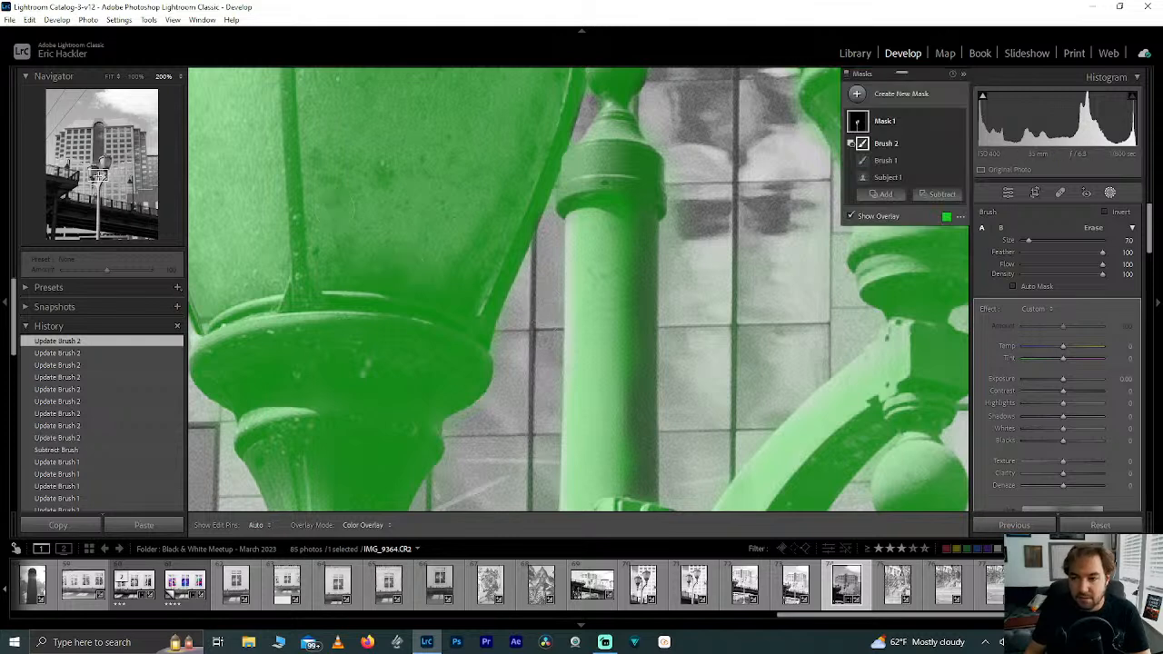
- Reselect Brush 1, paint the shaded side of the center post into the mask, and fit the whole photo in view
left_click(868, 160)
mouse_move(616, 233)
left_mouse_down()
mouse_move(601, 293)
mouse_move(611, 189)
mouse_move(608, 209)
mouse_move(609, 173)
mouse_move(591, 168)
mouse_move(617, 182)
mouse_move(615, 155)
mouse_move(627, 323)
mouse_move(618, 481)
mouse_move(627, 491)
mouse_move(627, 447)
mouse_move(639, 499)
mouse_move(633, 196)
mouse_move(624, 299)
mouse_move(636, 357)
mouse_move(636, 329)
mouse_move(617, 425)
mouse_move(630, 485)
left_mouse_up()
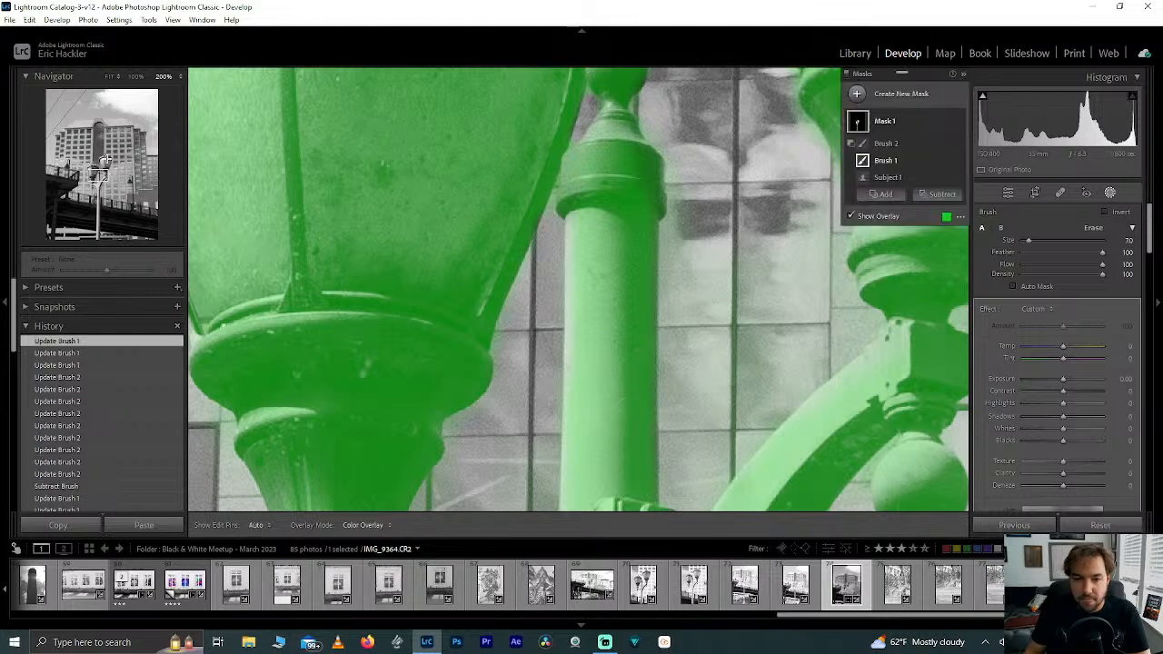
key("z")
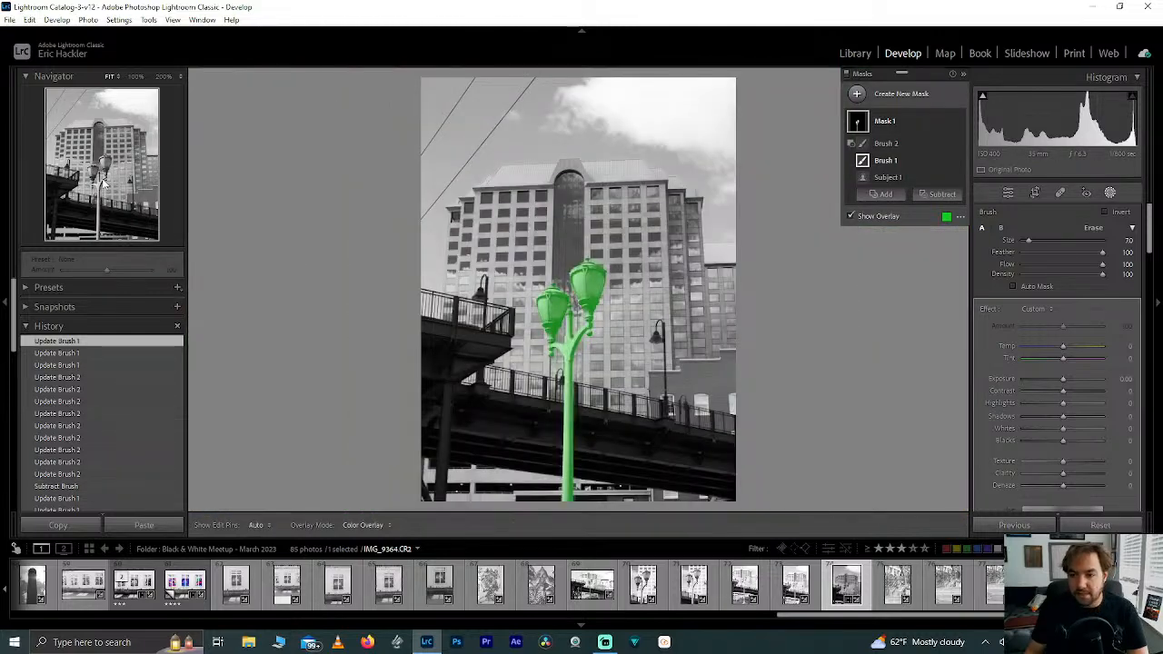
- Rename Mask 1 as Lamp
left_click(878, 123)
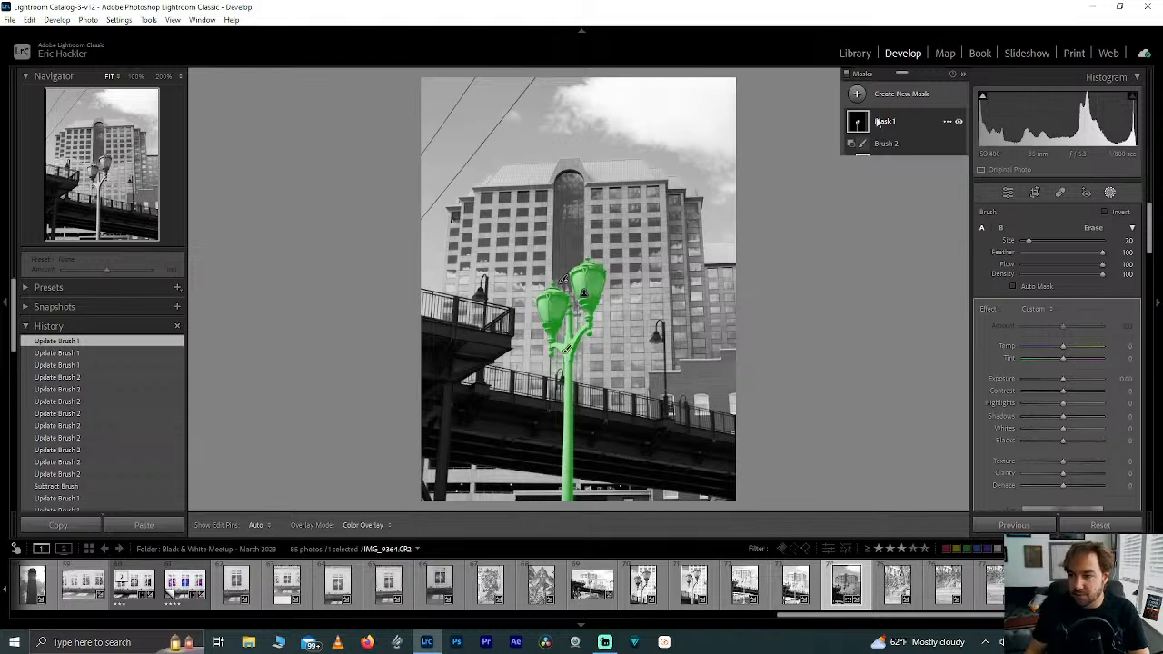
right_click(878, 123)
left_click(901, 127)
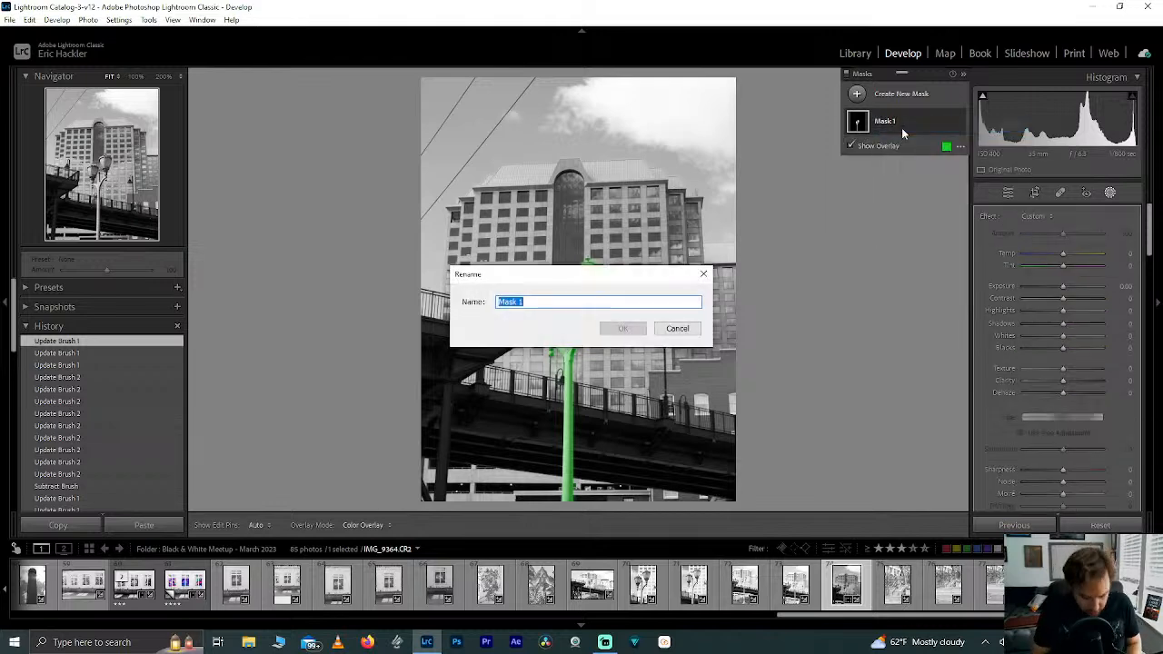
type("Le")
type("amp")
key("Return")
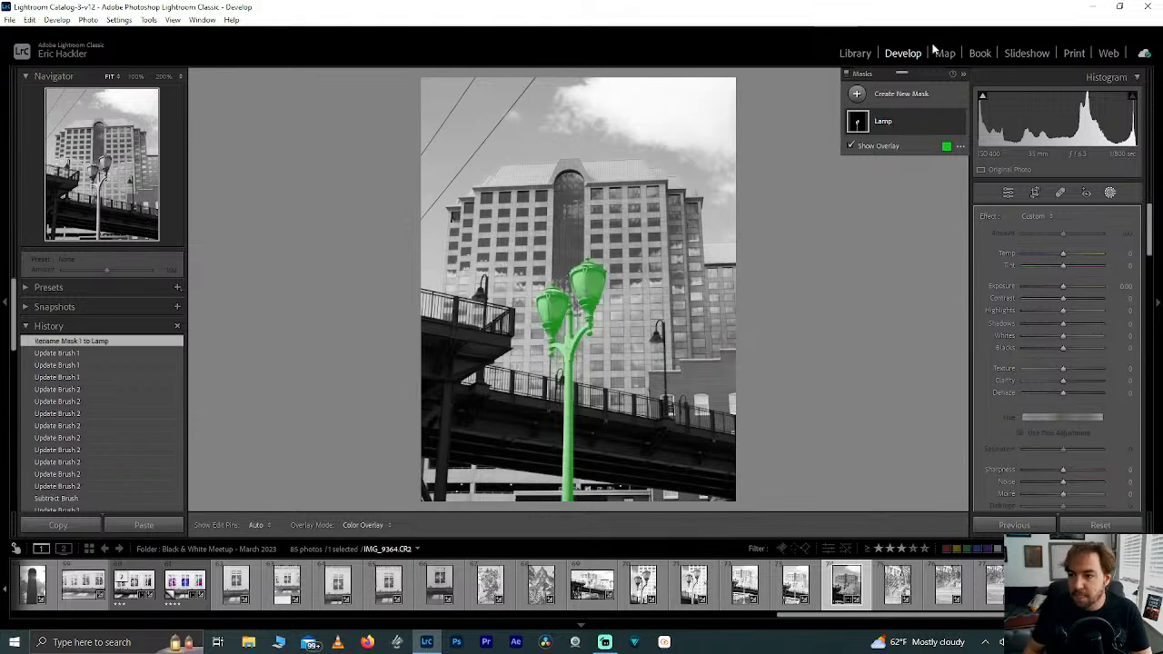
- Create a new Select Sky mask and inspect its edges along the building's roof and windows at 200% zoom
left_click(912, 95)
left_click(931, 134)
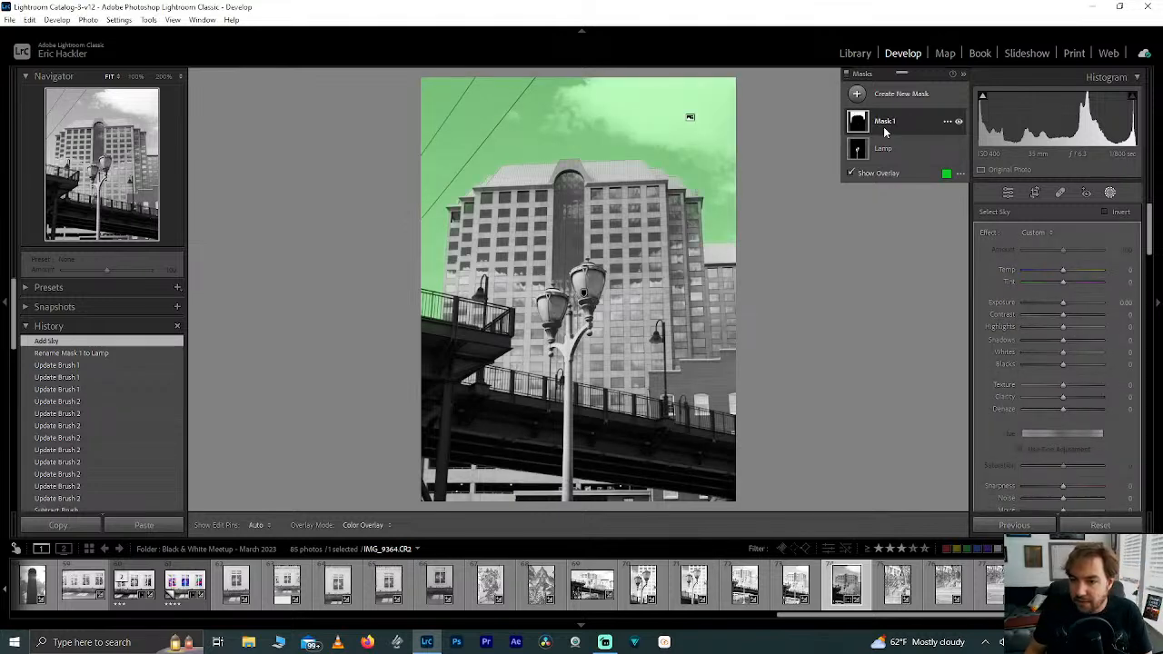
left_click(674, 189)
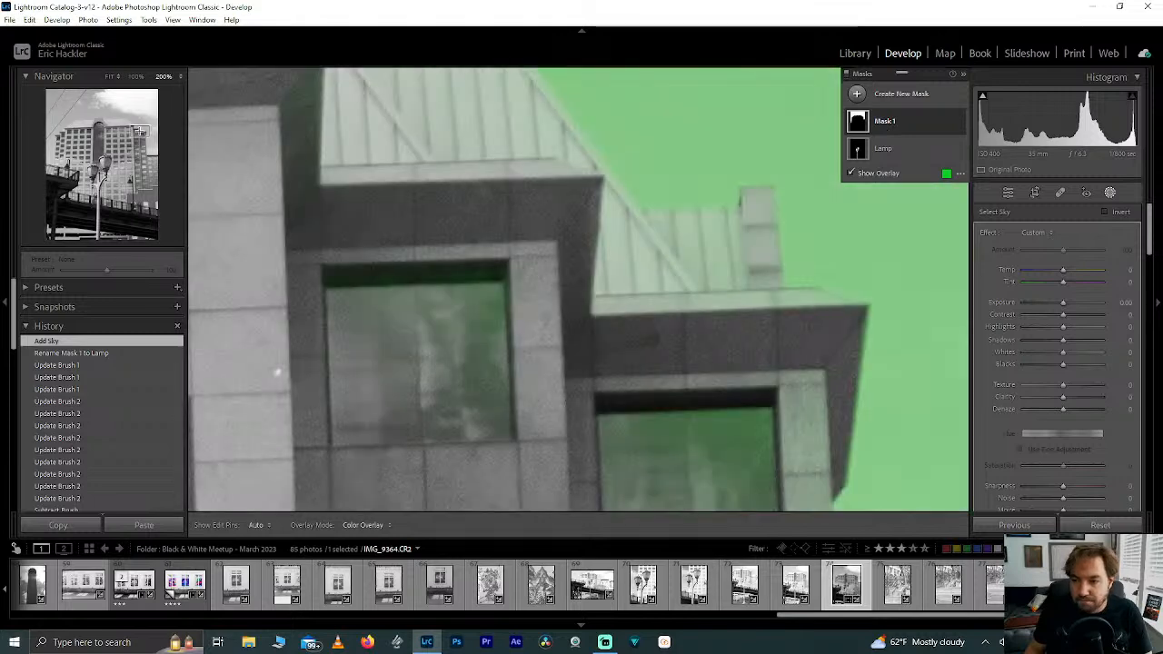
mouse_move(140, 136)
left_mouse_down()
mouse_move(122, 145)
mouse_move(125, 130)
left_mouse_up()
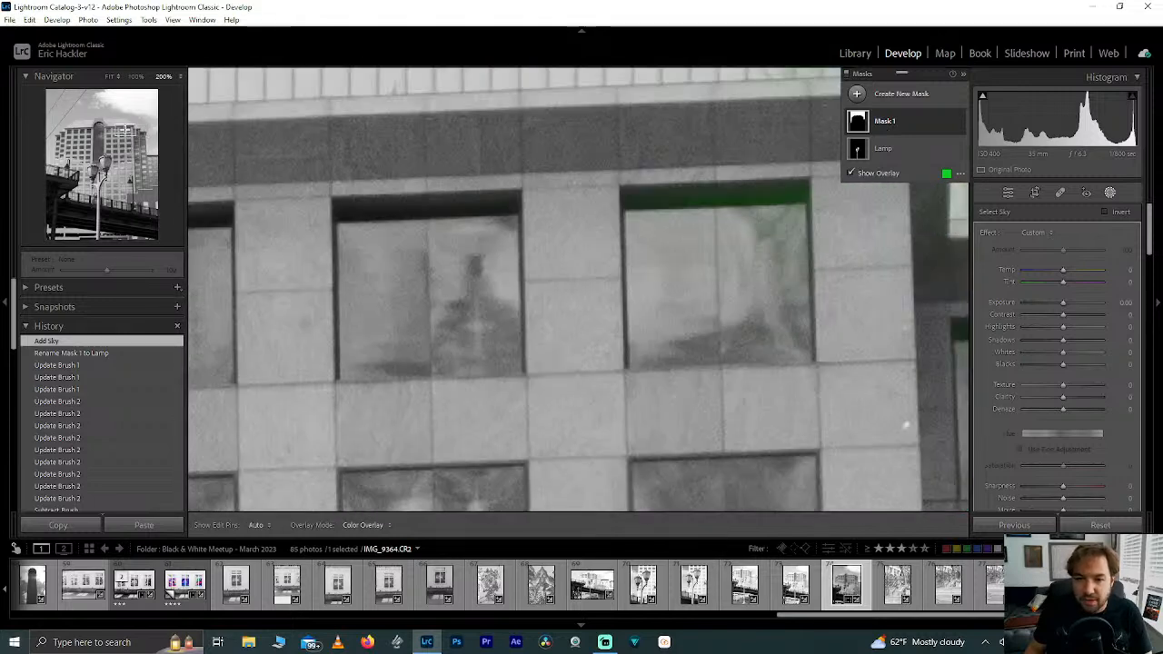
key("z")
left_click_drag(53, 132, 62, 138)
key("z")
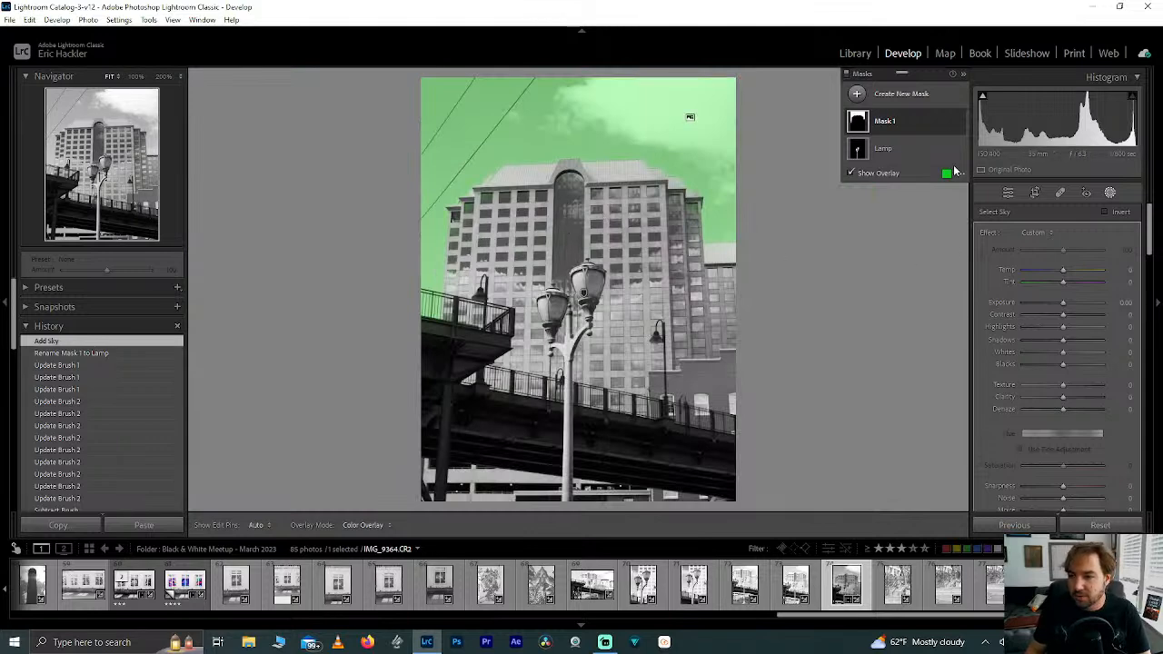
- Rename Mask 1 as Sky
right_click(889, 124)
left_click(920, 134)
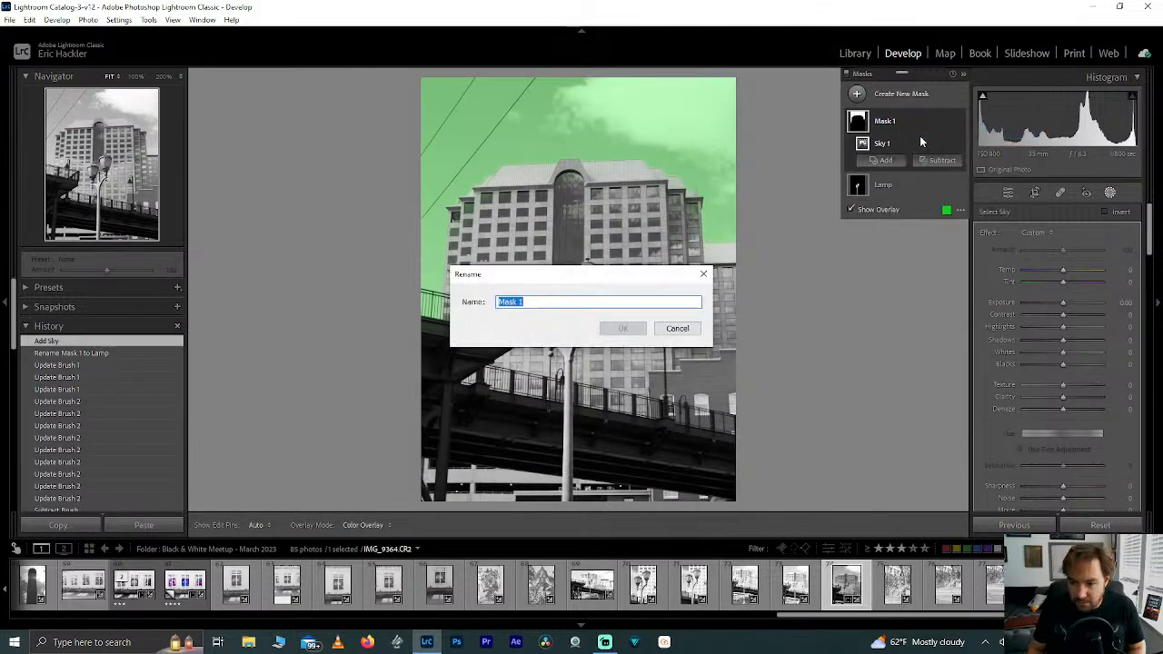
type("Sky")
key("Return")
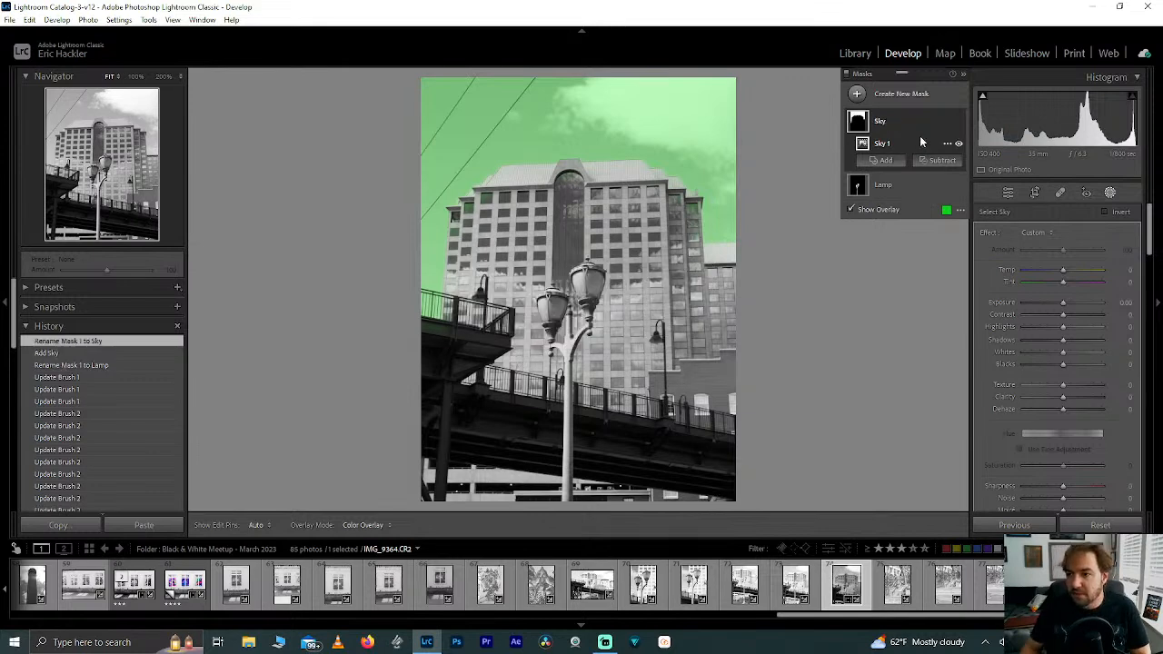
- Duplicate and invert the Lamp mask, and subtract the sky from the inverted copy with Select Sky
left_click(912, 185)
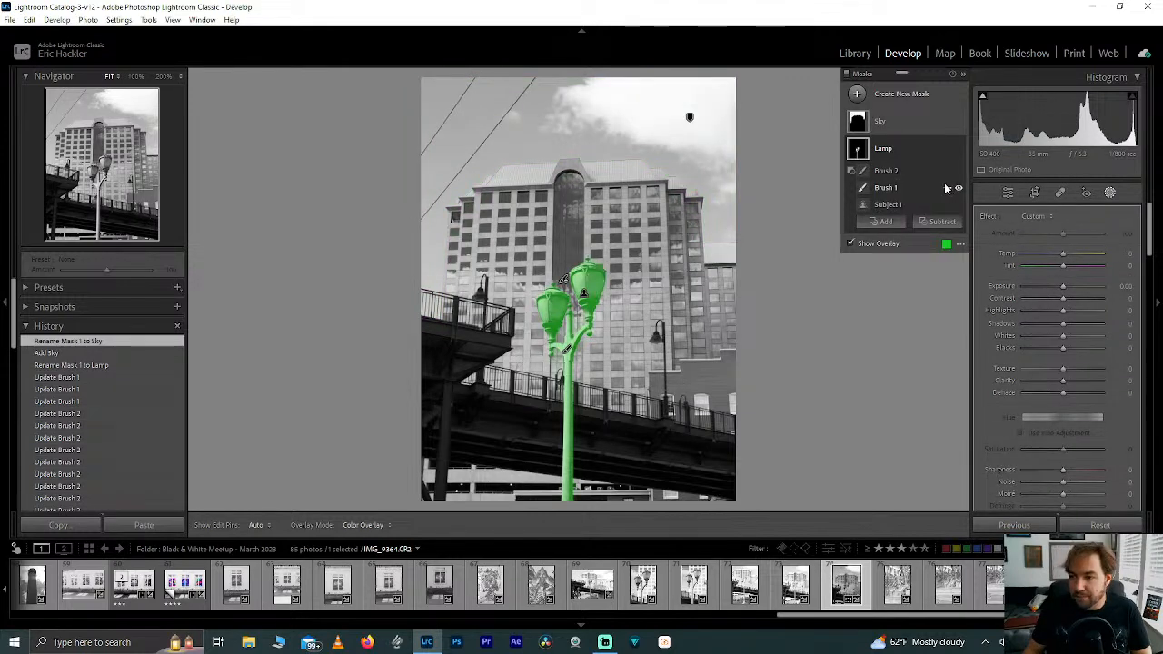
left_click(946, 147)
left_click(918, 186)
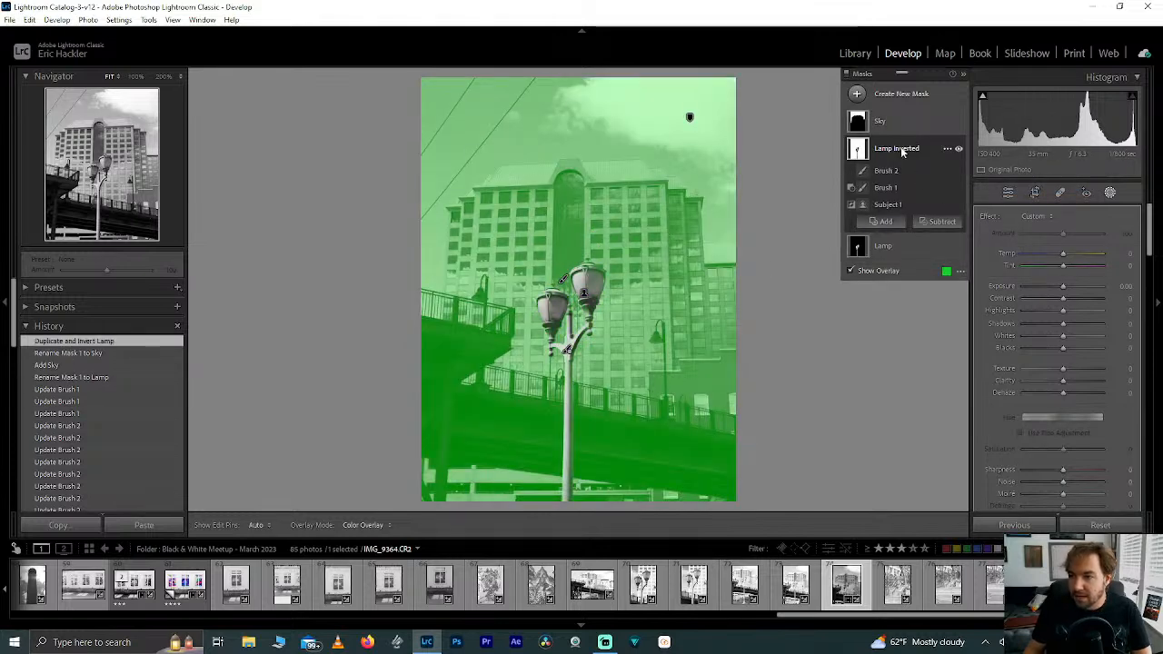
left_click(940, 222)
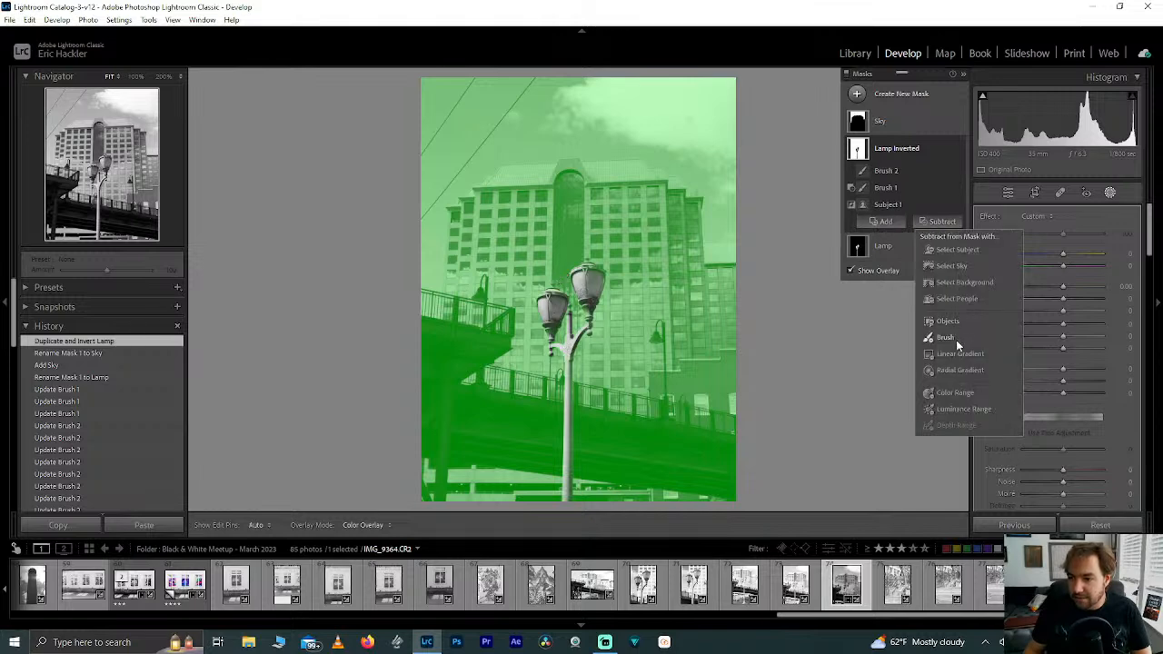
left_click(951, 265)
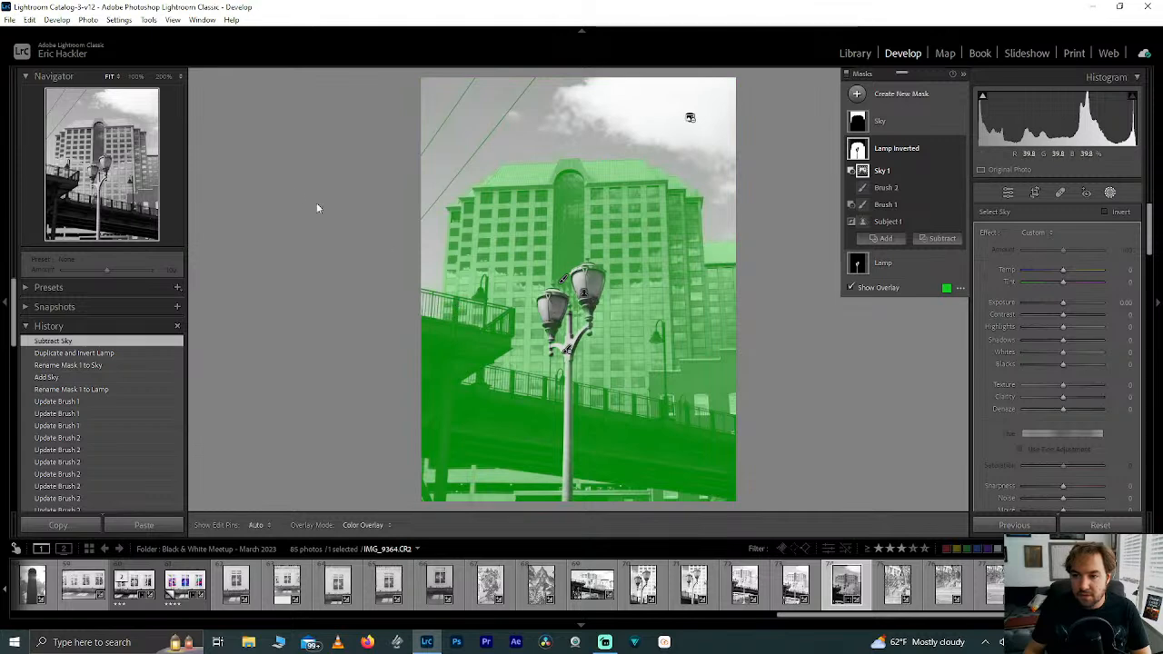
- With Brush 1 at size 5, paint the center post's ball finial, collar and upper shaft out of the inverted lamp mask
left_click(871, 204)
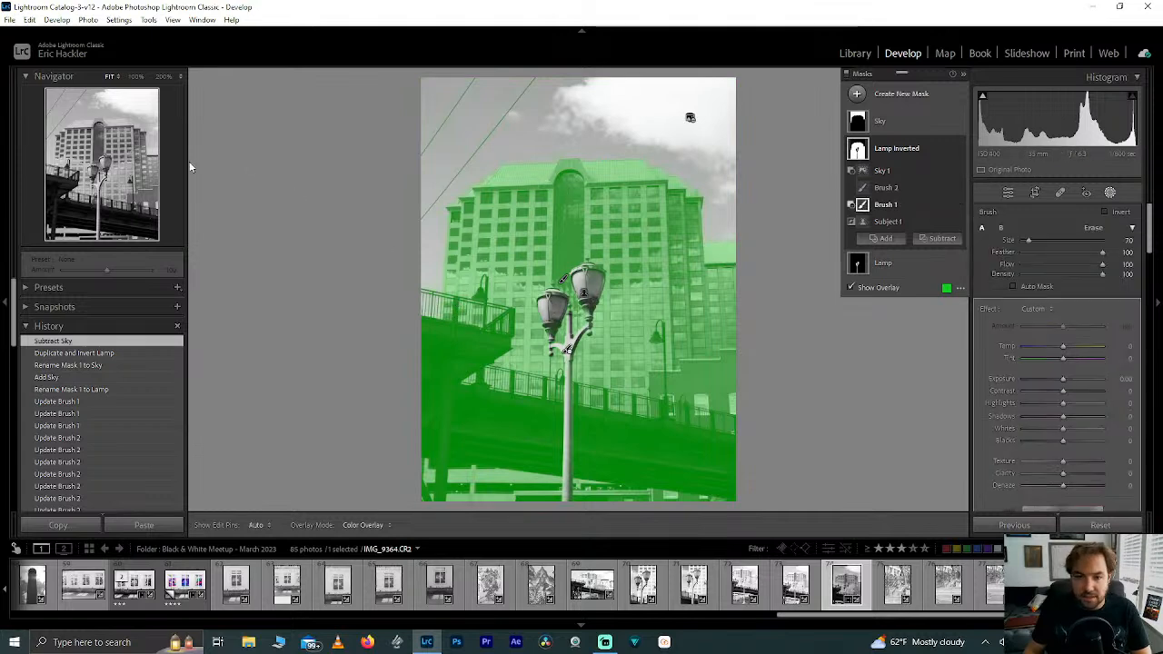
key("z")
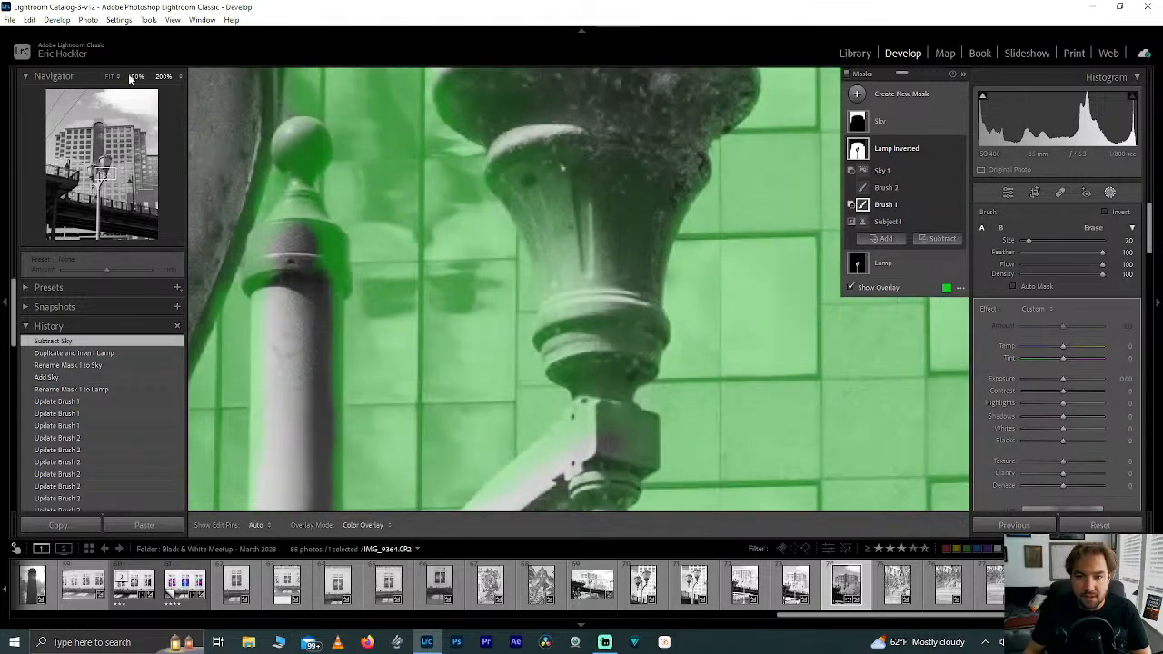
scroll(307, 234, "down", 2)
key("h")
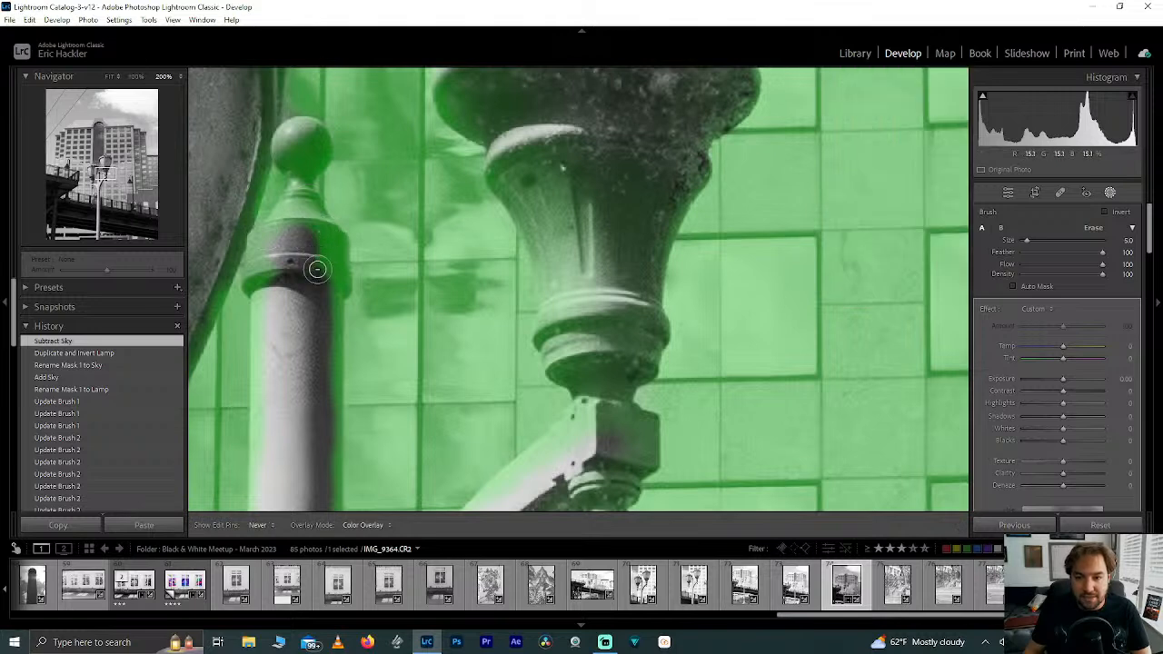
mouse_move(326, 237)
left_mouse_down()
mouse_move(333, 284)
mouse_move(334, 239)
mouse_move(329, 324)
mouse_move(332, 290)
mouse_move(321, 337)
mouse_move(292, 341)
left_mouse_up()
left_click_drag(276, 265, 286, 257)
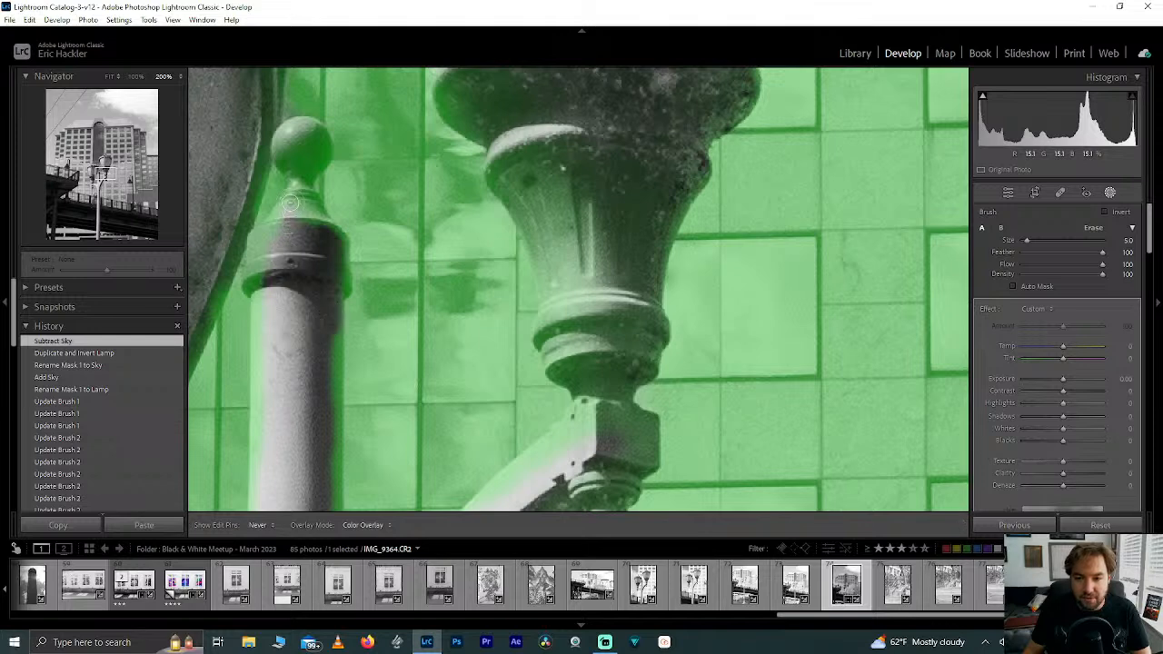
mouse_move(294, 182)
left_mouse_down()
mouse_move(306, 129)
mouse_move(314, 149)
mouse_move(306, 128)
mouse_move(288, 155)
mouse_move(279, 141)
mouse_move(316, 129)
mouse_move(317, 152)
mouse_move(300, 166)
mouse_move(323, 141)
mouse_move(321, 159)
mouse_move(299, 184)
left_mouse_up()
mouse_move(296, 230)
left_mouse_down()
mouse_move(332, 298)
mouse_move(335, 246)
mouse_move(298, 197)
mouse_move(296, 271)
mouse_move(305, 237)
mouse_move(294, 202)
mouse_move(258, 242)
mouse_move(262, 313)
mouse_move(260, 272)
mouse_move(313, 277)
mouse_move(329, 385)
mouse_move(326, 402)
mouse_move(322, 334)
mouse_move(311, 415)
left_mouse_up()
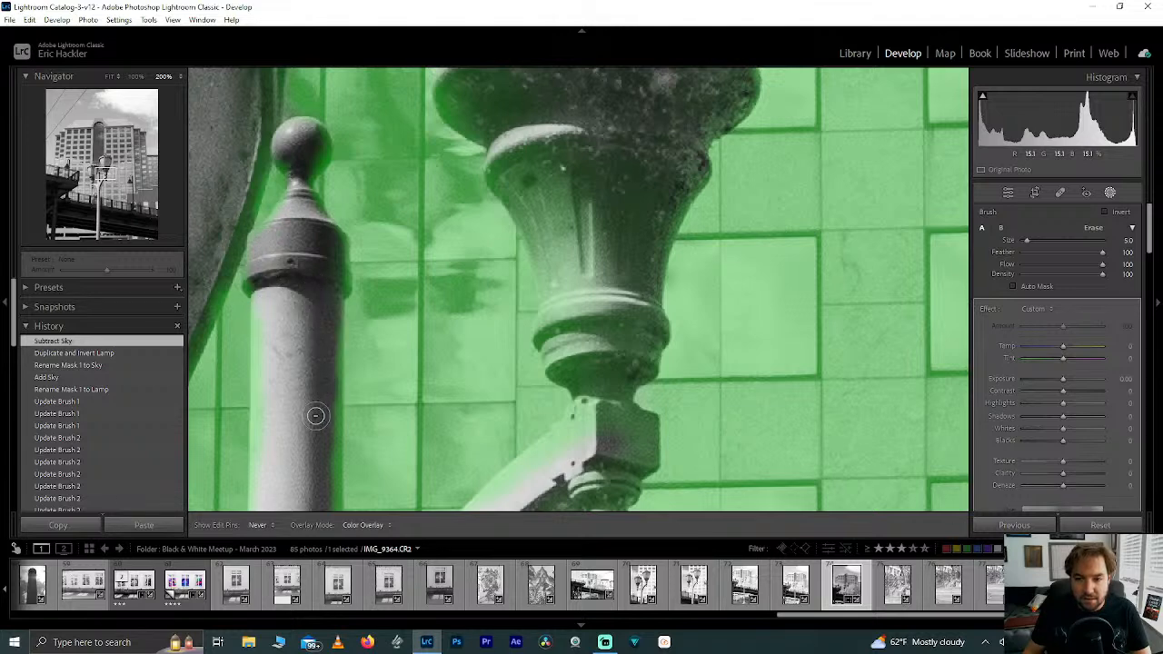
- Paint the right lamp's fluted lower body and its support block out of the inverted mask, and fit the whole photo in view
mouse_move(595, 435)
left_mouse_down()
mouse_move(609, 405)
mouse_move(592, 426)
mouse_move(603, 194)
mouse_move(627, 191)
mouse_move(611, 257)
mouse_move(578, 169)
mouse_move(596, 233)
mouse_move(586, 215)
mouse_move(578, 233)
mouse_move(619, 341)
mouse_move(609, 388)
mouse_move(598, 226)
left_mouse_up()
scroll(566, 161, "up", 3)
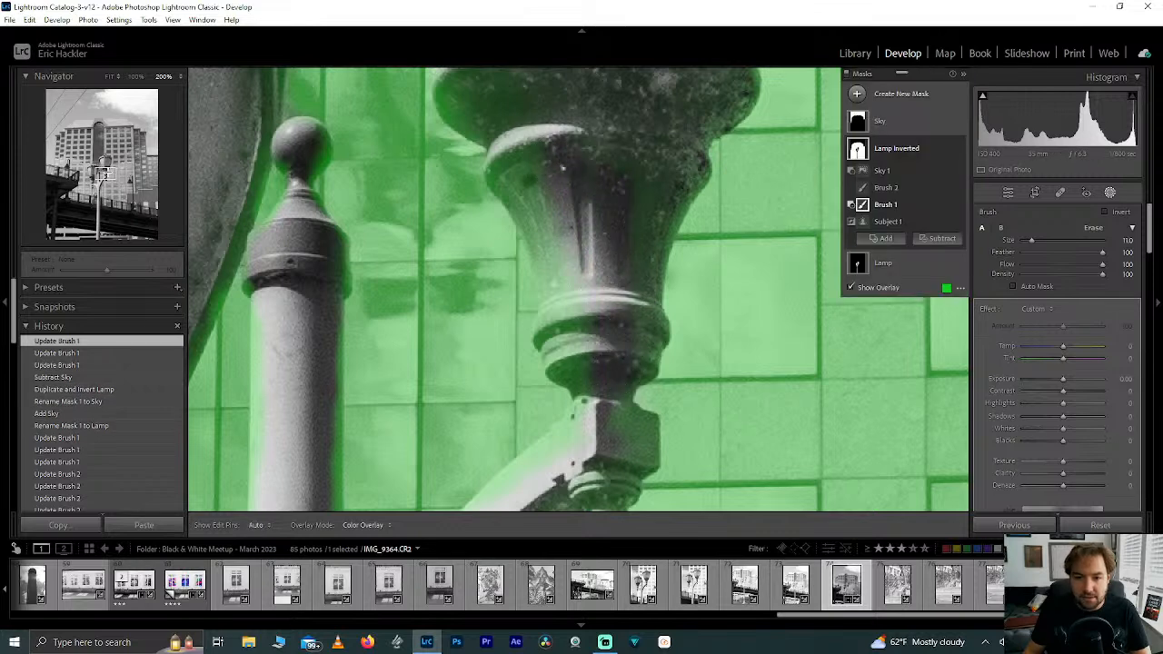
key("z")
- Subtract the subject from the Lamp Inverted mask with Select Subject
left_click(890, 151)
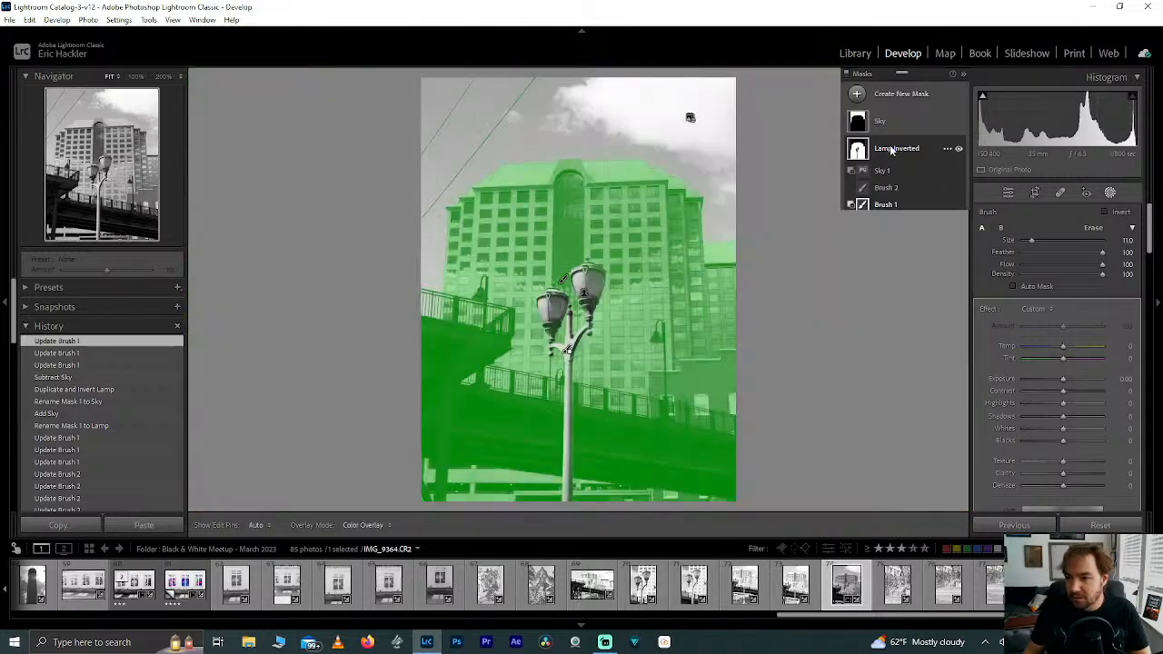
left_click(893, 155)
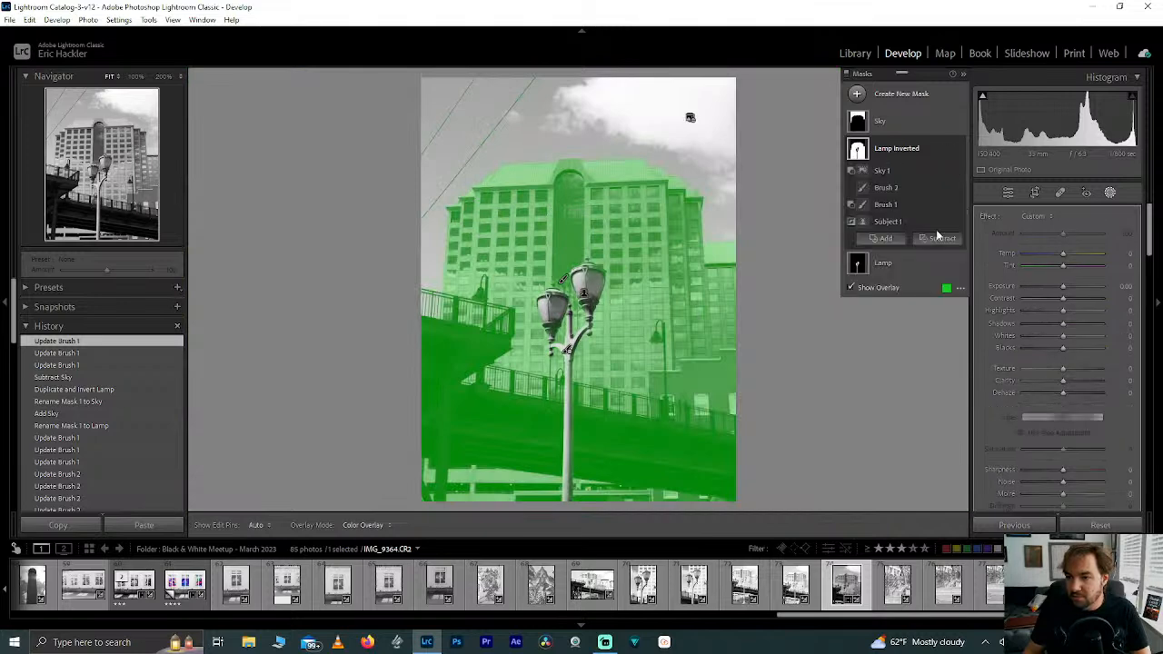
left_click(941, 238)
left_click(963, 267)
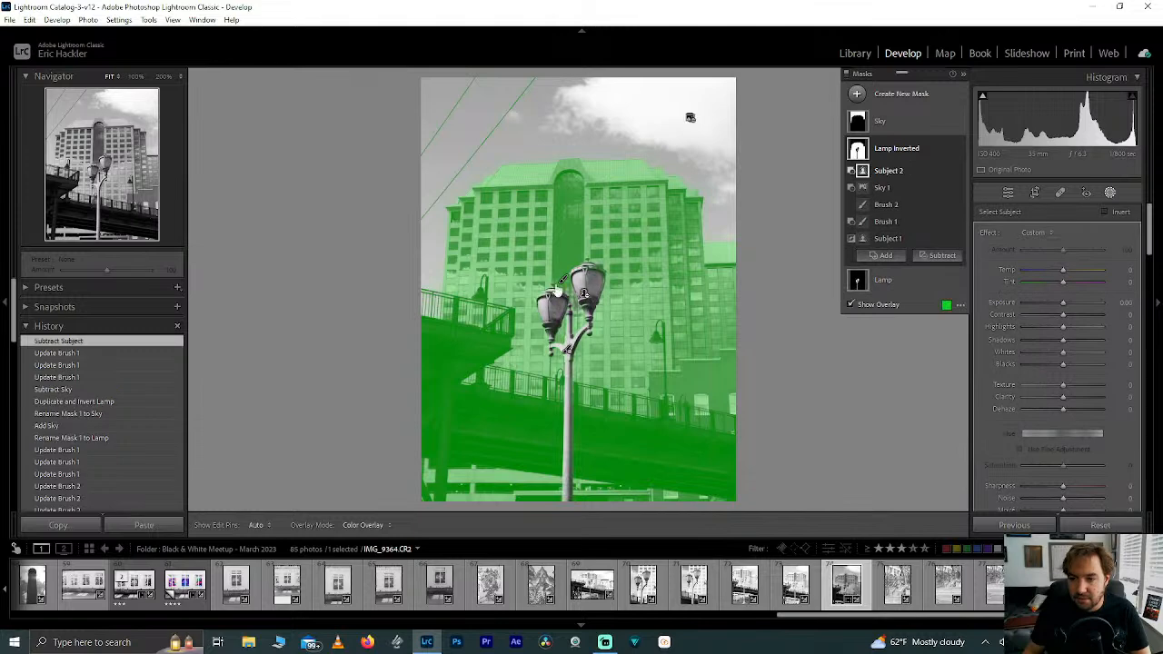
- Move Brush 1 above the newly subtracted subject so it is the first component of Lamp Inverted
left_click(101, 161)
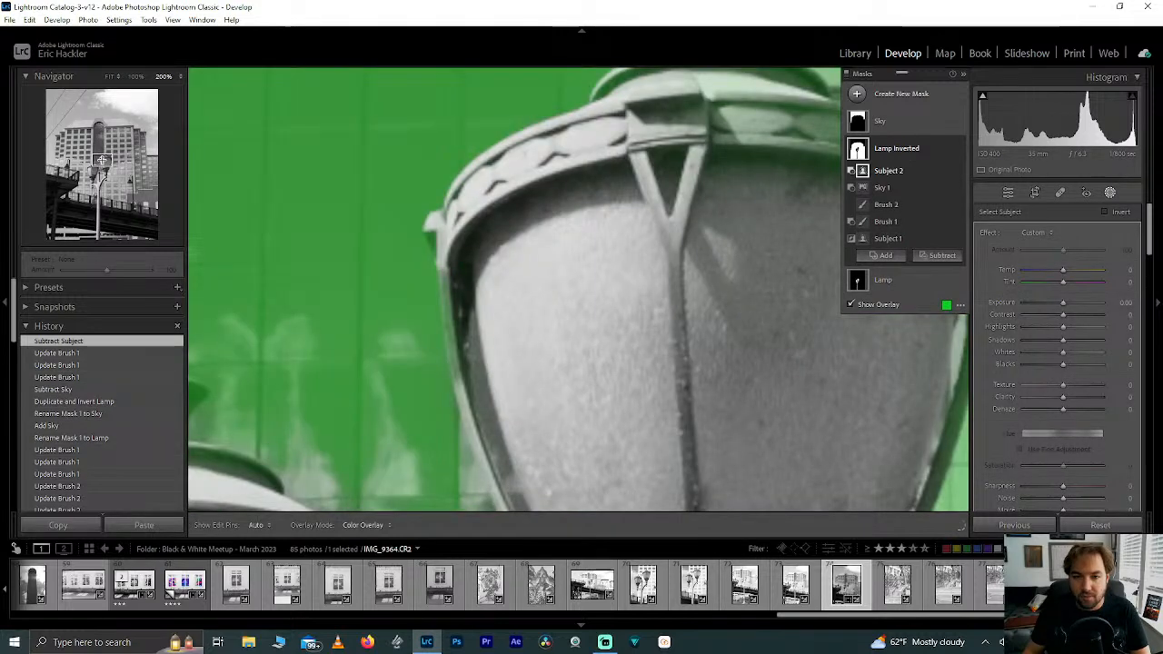
left_click(135, 77)
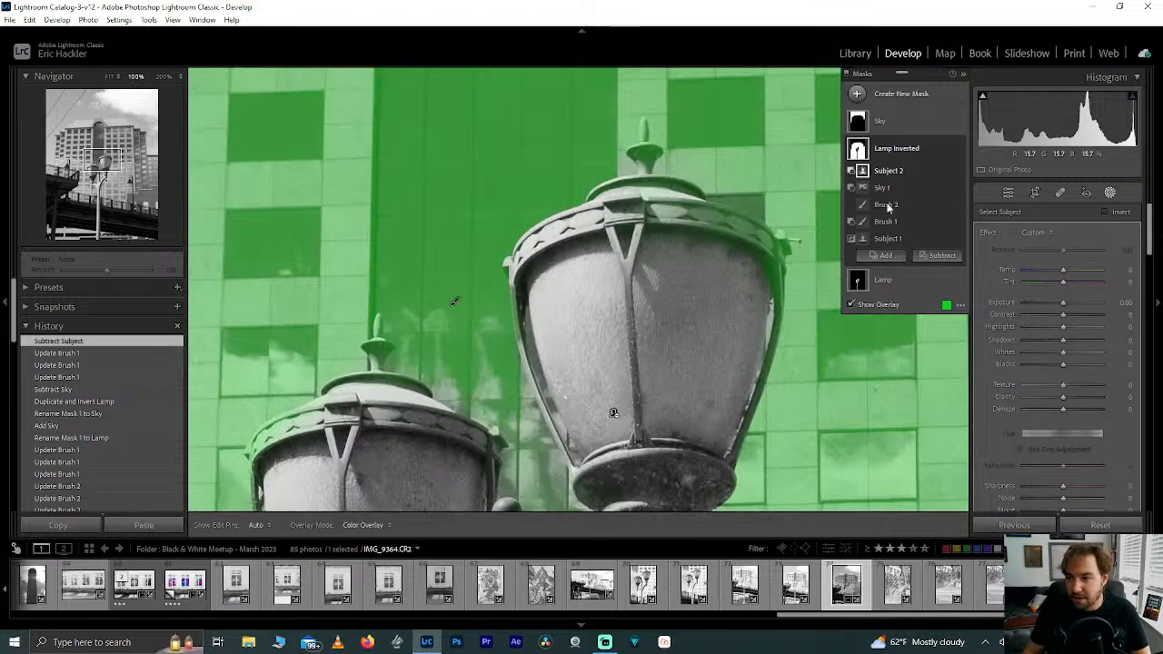
left_click_drag(895, 226, 903, 172)
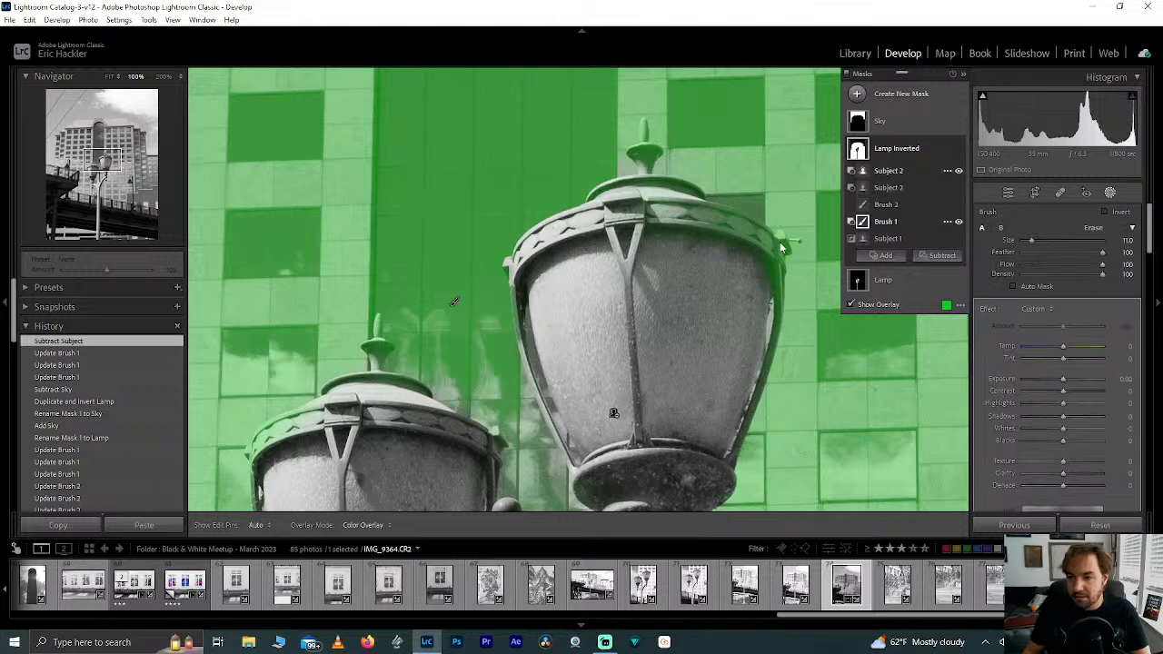
- Paint the right lamp's upper glass, rim and finial out of the inverted mask, reducing the brush to size 3 for the finial
key("h")
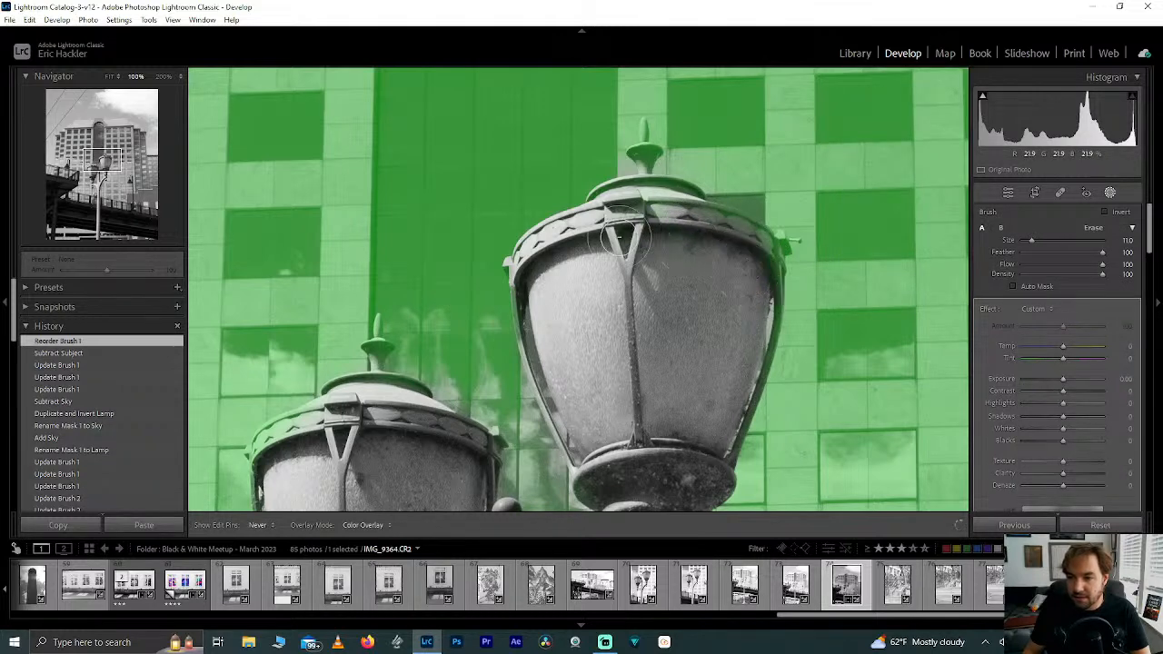
mouse_move(739, 259)
left_mouse_down()
mouse_move(753, 284)
mouse_move(753, 253)
mouse_move(756, 296)
mouse_move(626, 232)
left_mouse_up()
scroll(669, 143, "down", 5)
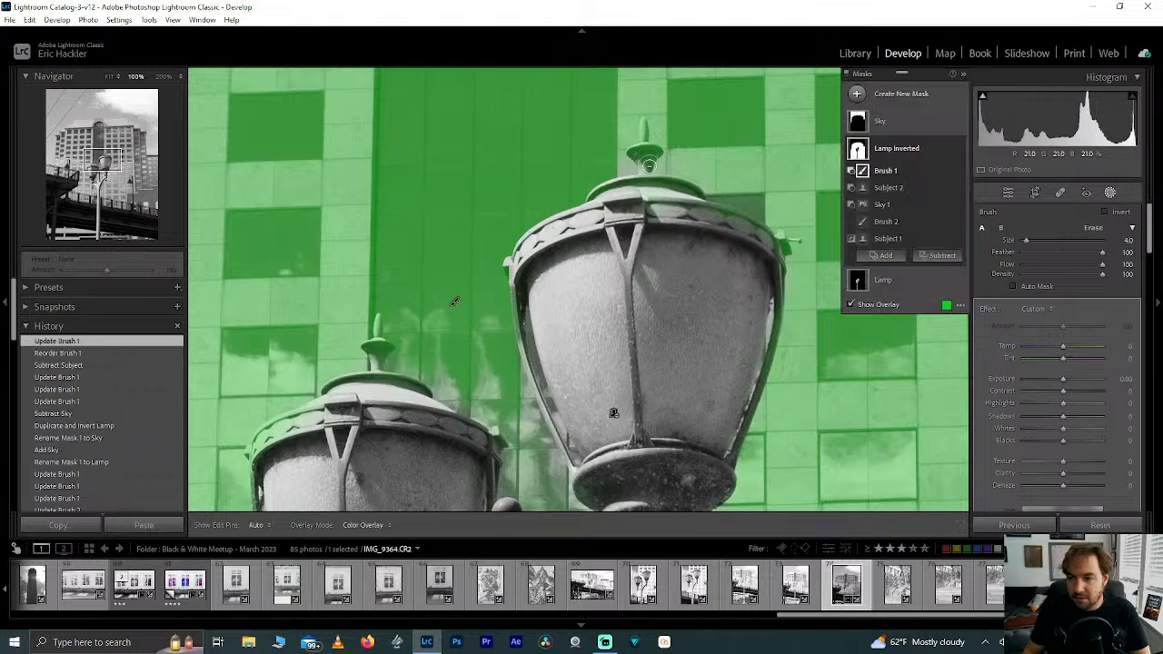
left_click_drag(647, 165, 644, 149)
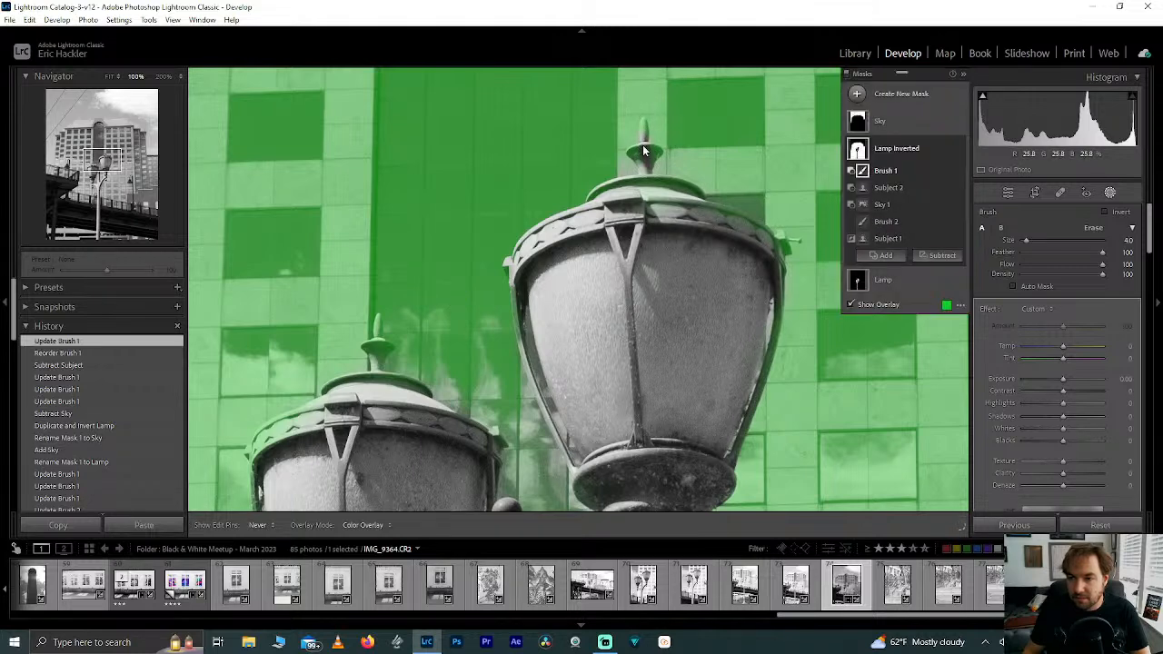
scroll(644, 135, "down", 1)
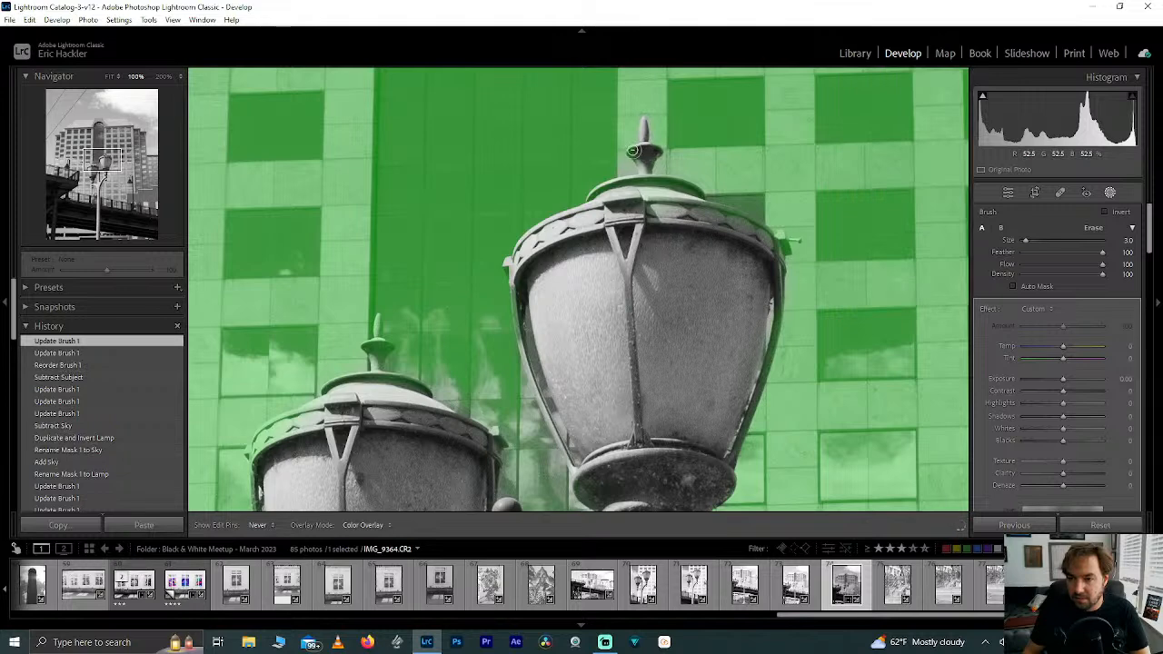
left_click_drag(634, 150, 642, 156)
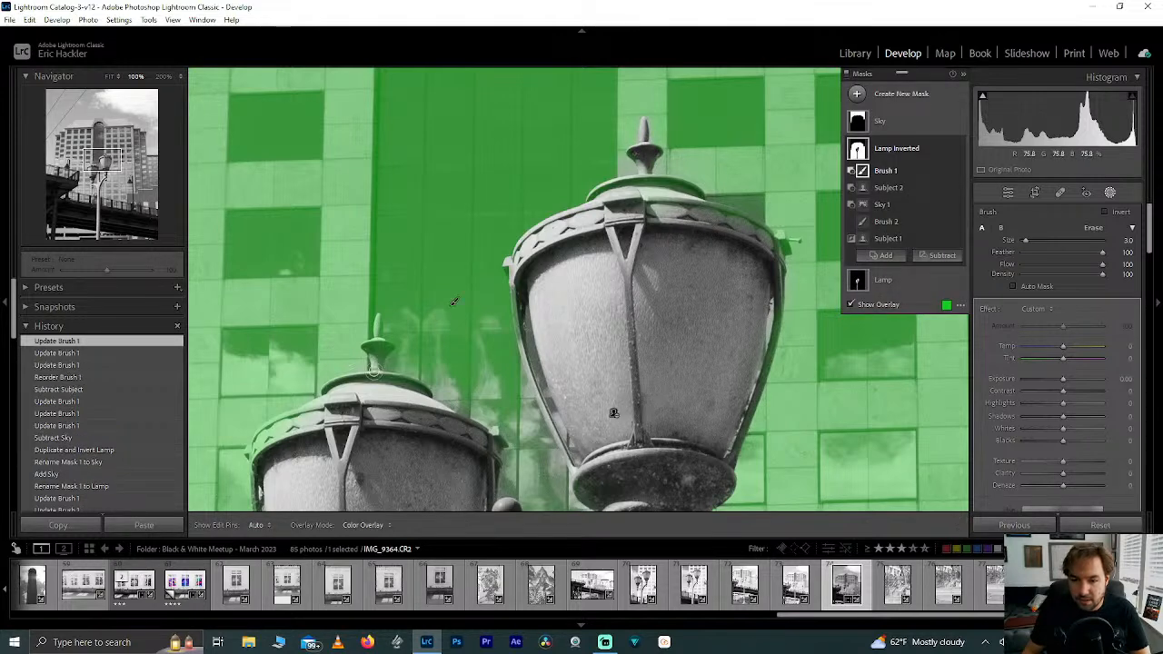
left_click_drag(373, 371, 375, 361)
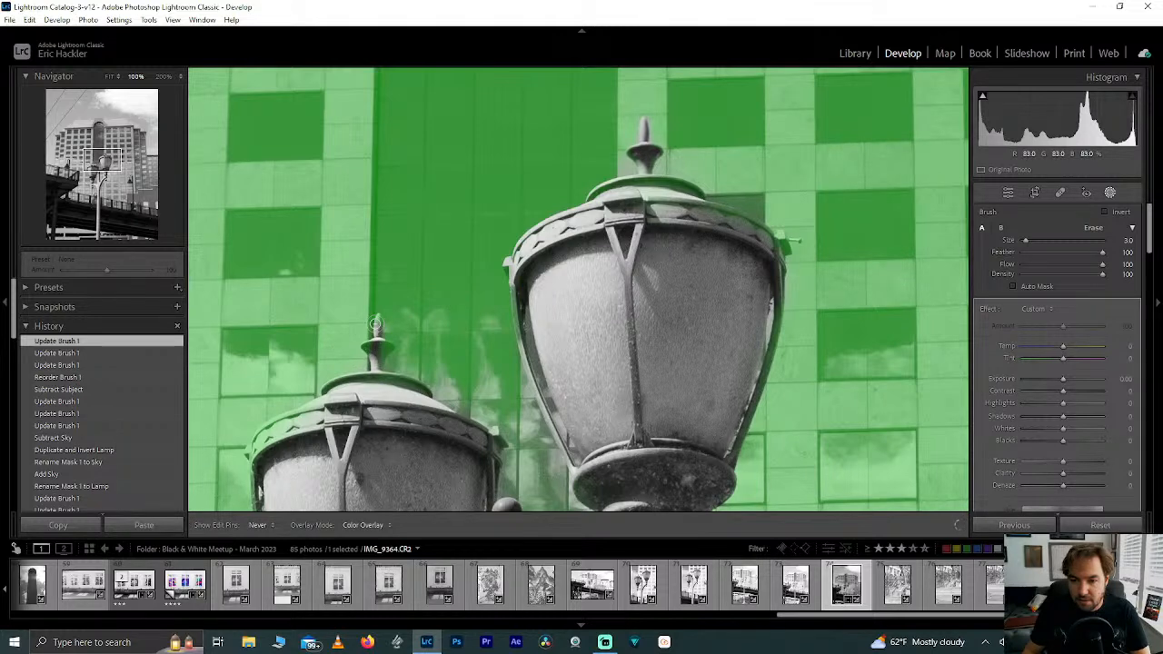
left_click_drag(375, 323, 376, 319)
left_click_drag(374, 360, 371, 348)
key("ctrl+z")
key("ctrl+z")
key("ctrl+z")
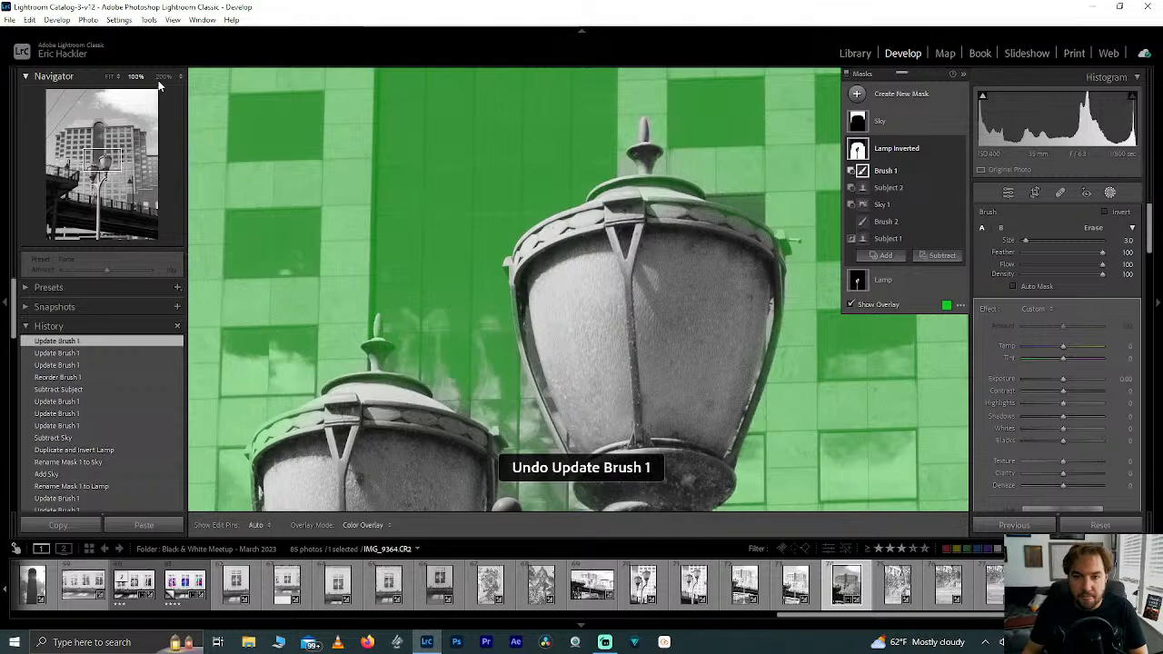
- At 200% zoom, paint the left lamp's finial out of the inverted mask with the size 3 brush
left_click(161, 77)
left_click(105, 162)
left_click_drag(104, 162, 98, 163)
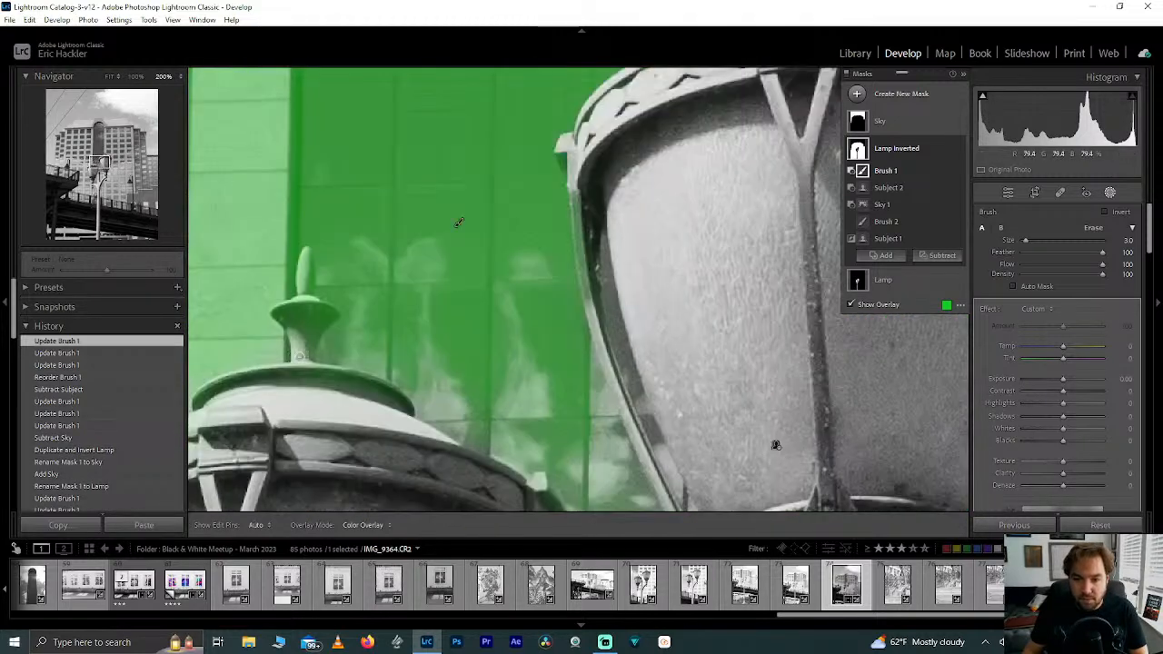
key("h")
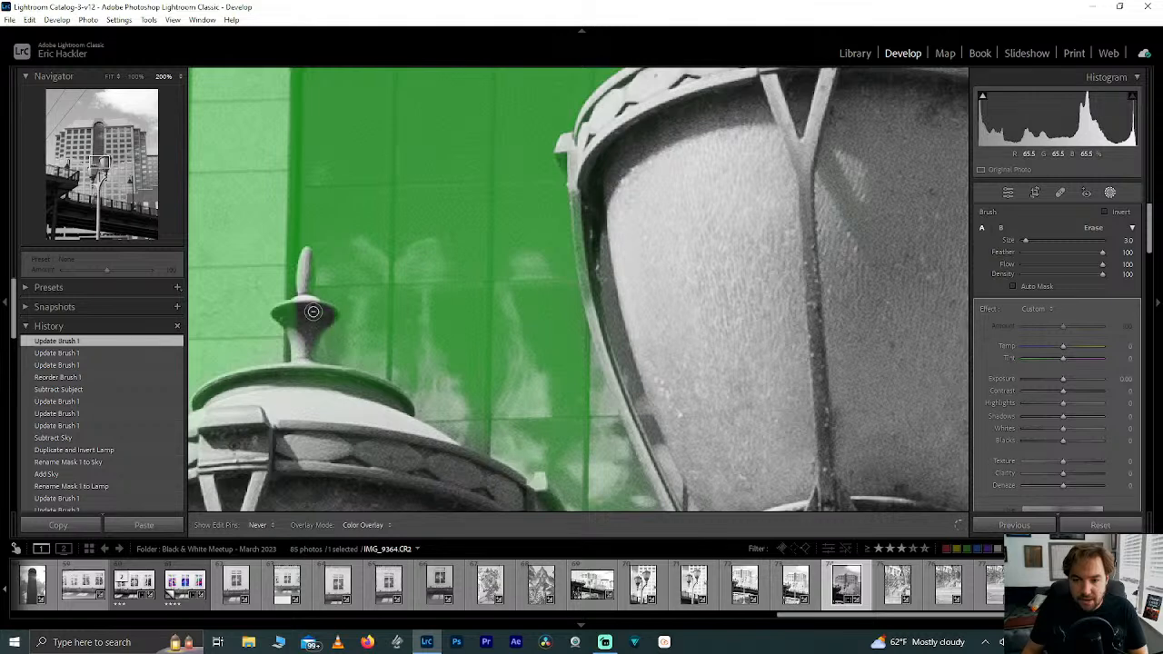
mouse_move(278, 316)
left_mouse_down()
mouse_move(312, 284)
mouse_move(306, 251)
mouse_move(302, 338)
left_mouse_up()
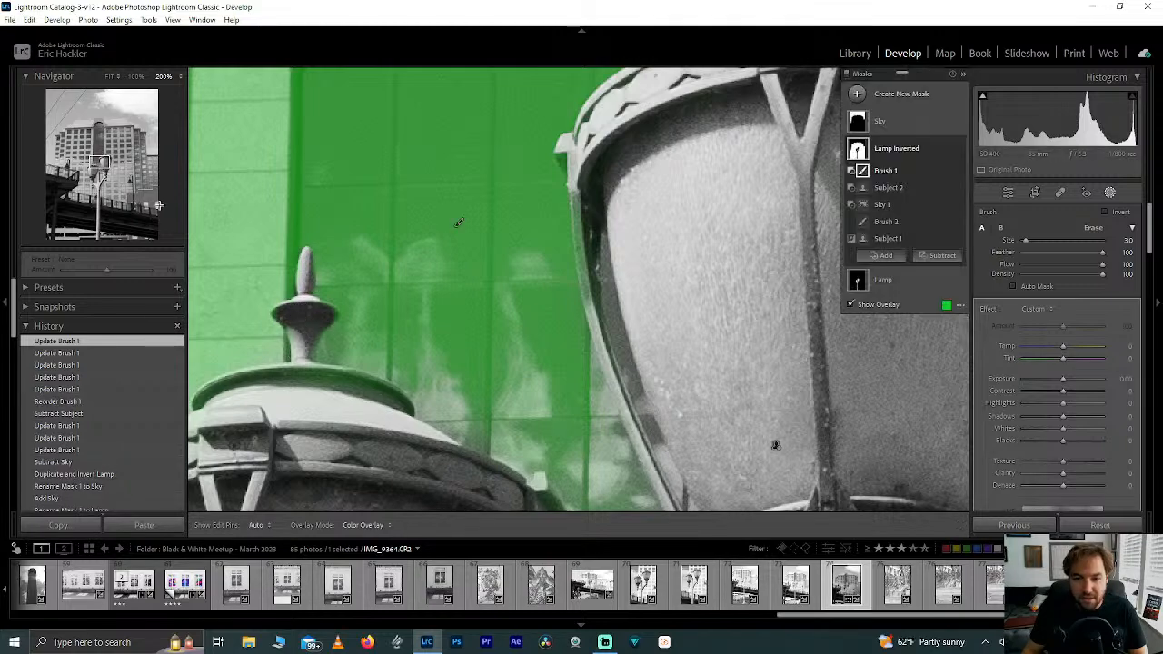
- Paint the left lamp's decorated rim and its outer edge out of the inverted mask, using brush sizes 11 and 8
left_click_drag(94, 167, 92, 167)
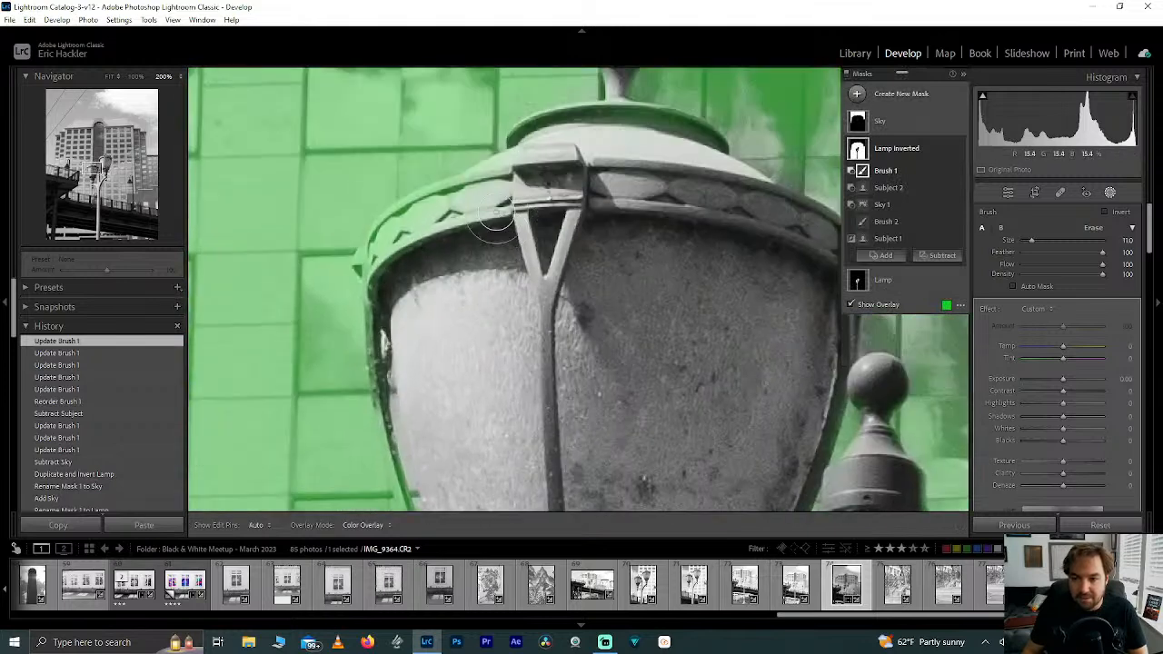
mouse_move(456, 232)
left_mouse_down()
mouse_move(413, 243)
mouse_move(515, 195)
mouse_move(388, 258)
mouse_move(388, 310)
mouse_move(425, 370)
mouse_move(554, 350)
mouse_move(558, 373)
mouse_move(394, 267)
left_mouse_up()
key("h")
scroll(391, 265, "down", 3)
key("h")
mouse_move(459, 207)
left_mouse_down()
mouse_move(427, 195)
mouse_move(380, 229)
mouse_move(389, 256)
left_mouse_up()
key("h")
- Paint the right lamp's cap, decorated rim and small side fitting out of the inverted mask with the size 8 brush
left_click_drag(88, 170, 108, 156)
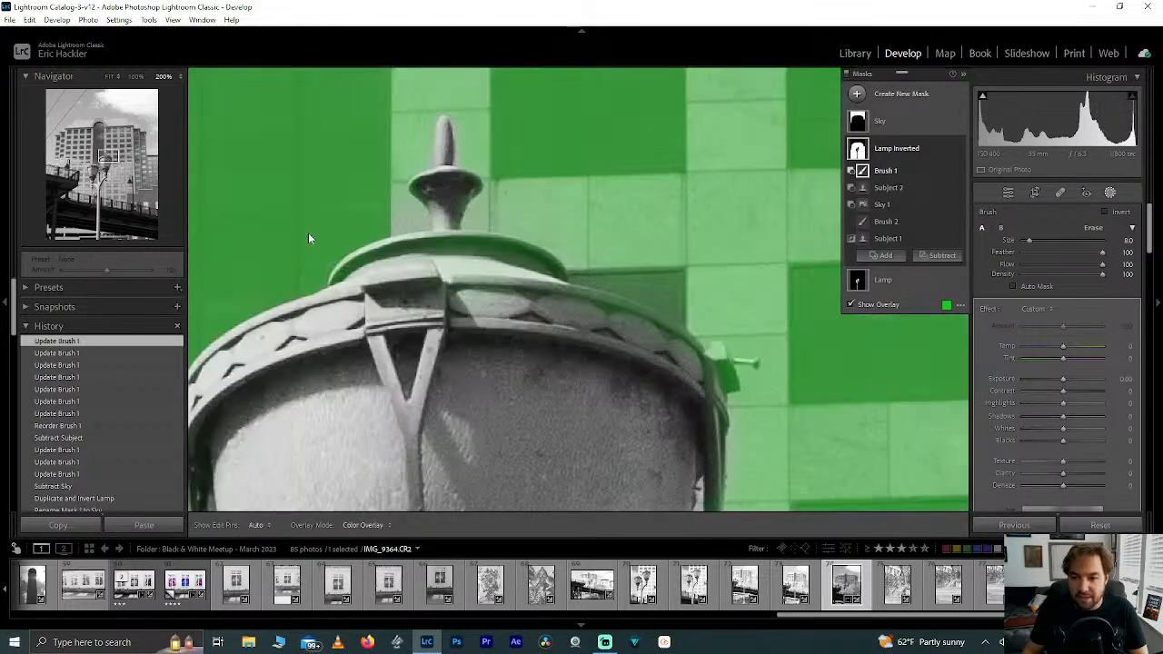
key("h")
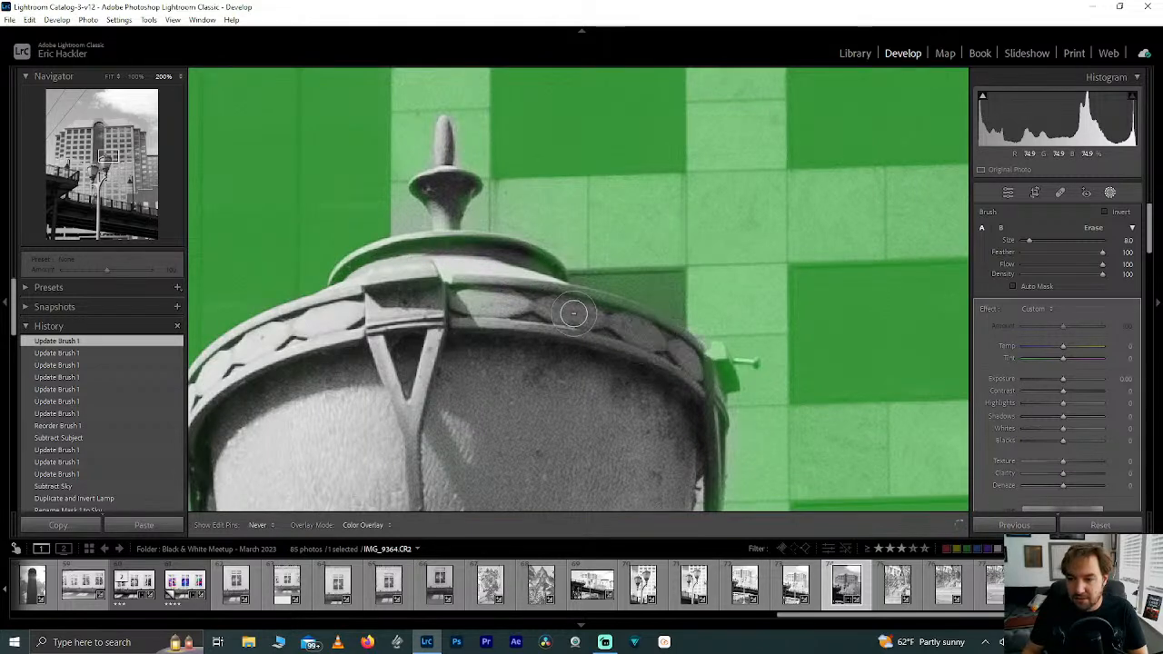
left_click_drag(403, 260, 363, 292)
left_click_drag(333, 348, 493, 348)
mouse_move(724, 365)
left_mouse_down()
mouse_move(708, 370)
mouse_move(721, 375)
mouse_move(714, 358)
left_mouse_up()
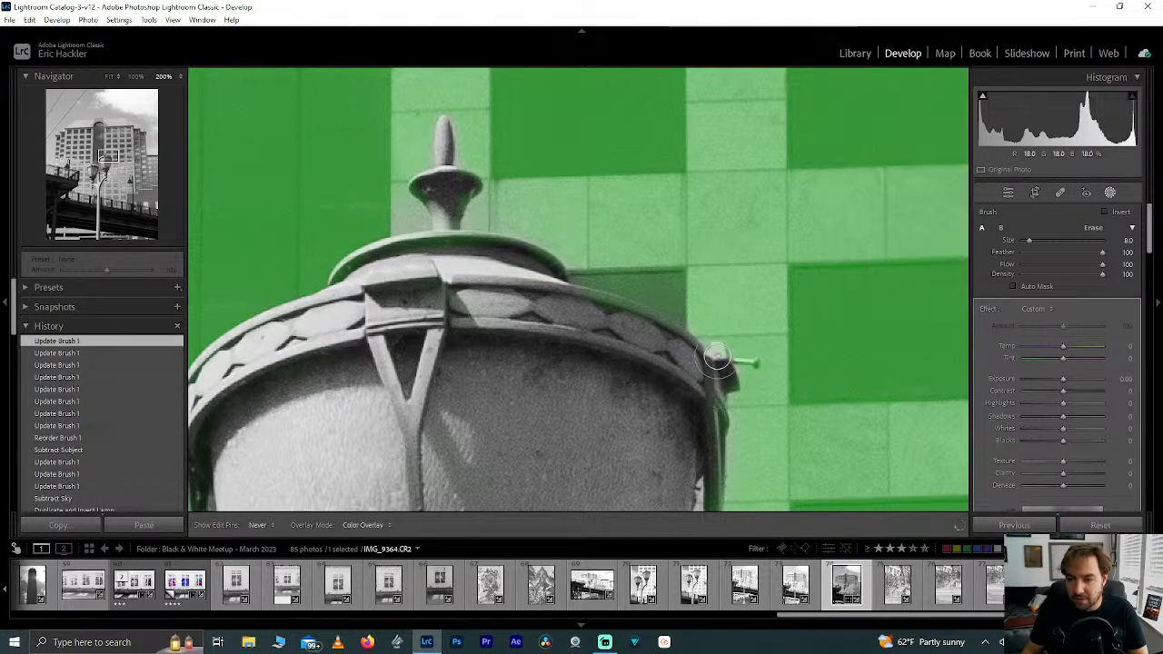
- Paint the centre pole and the bracket joint between the two lamps out of the inverted mask with the size 8 brush
left_click(103, 159)
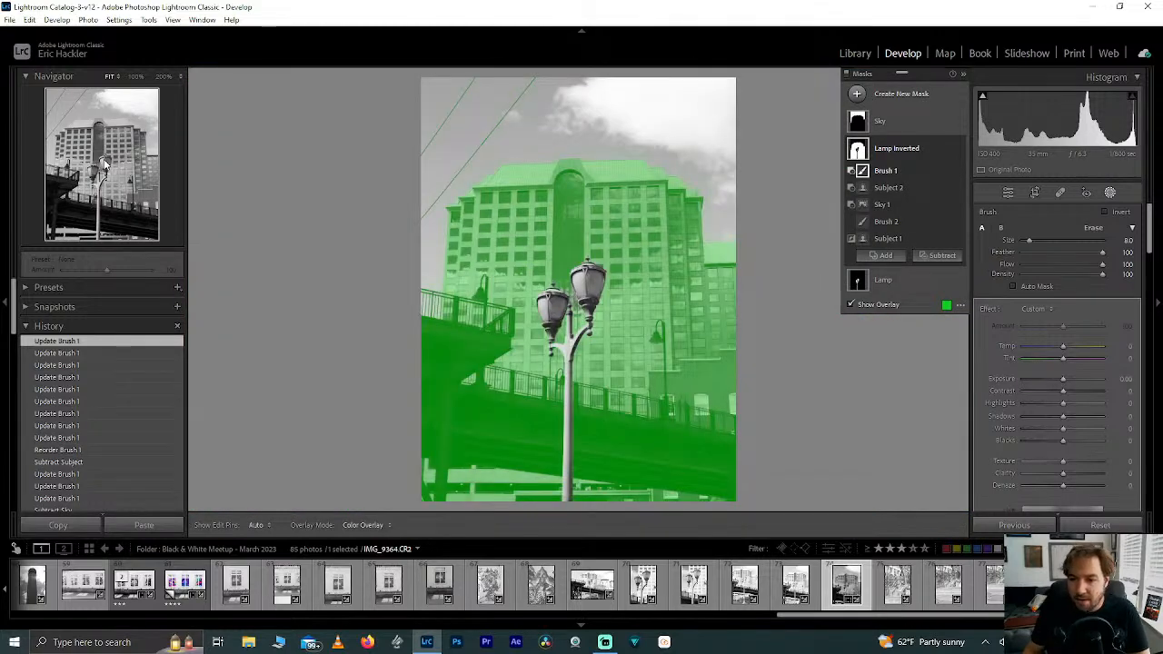
key("z")
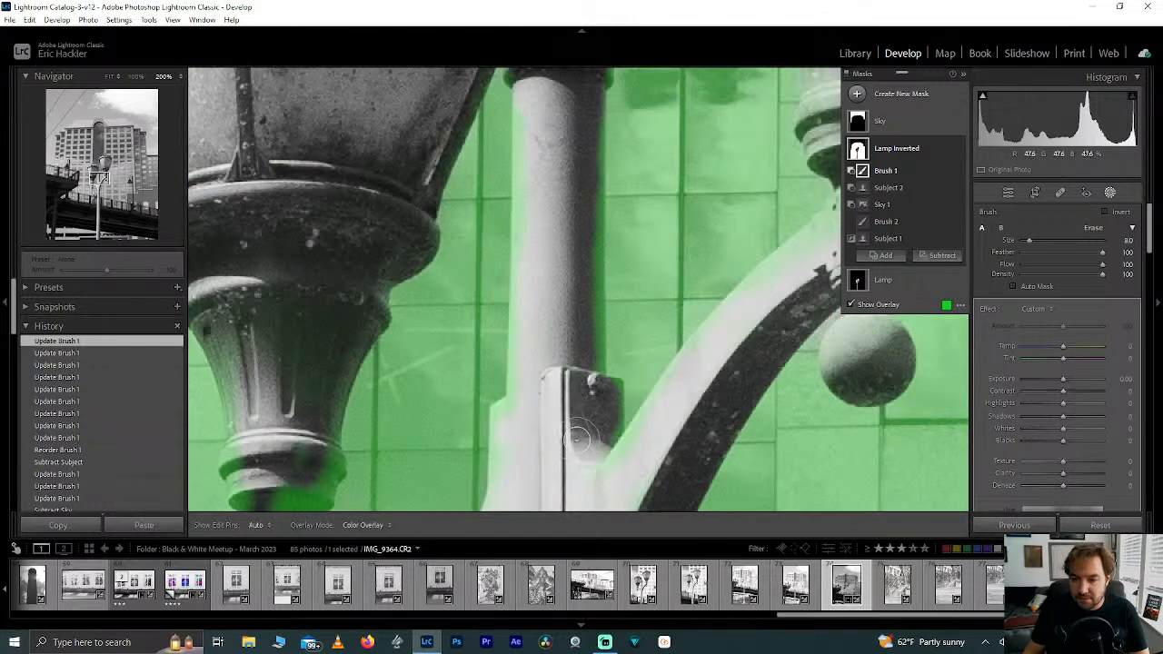
key("h")
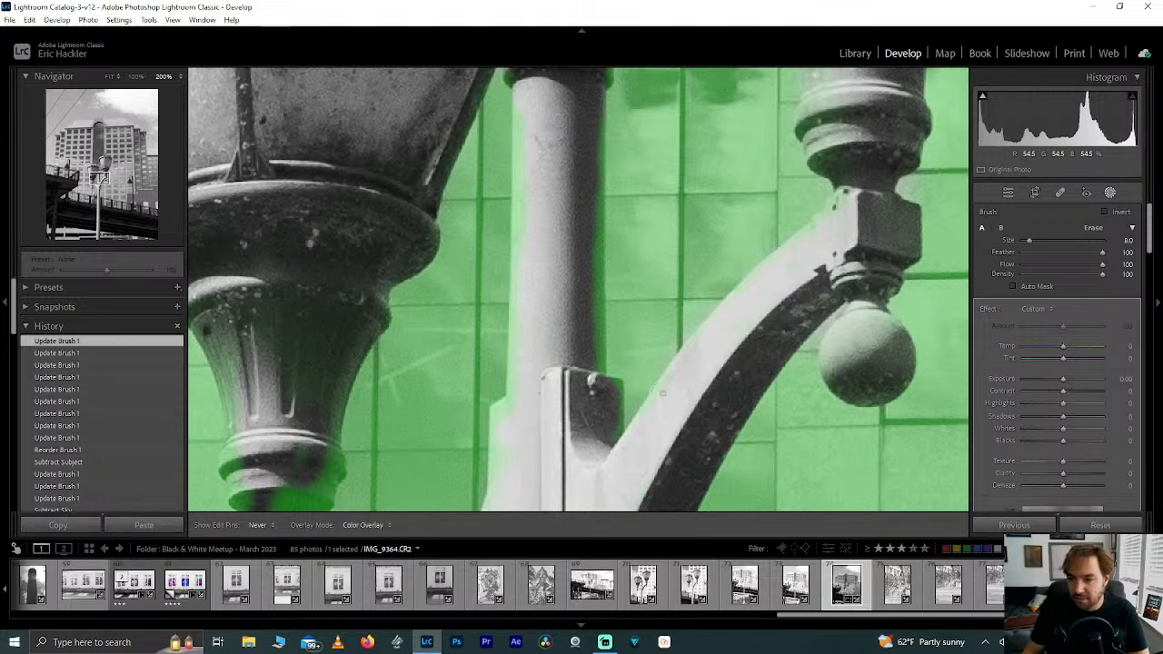
key("h")
left_click(574, 451)
key("h")
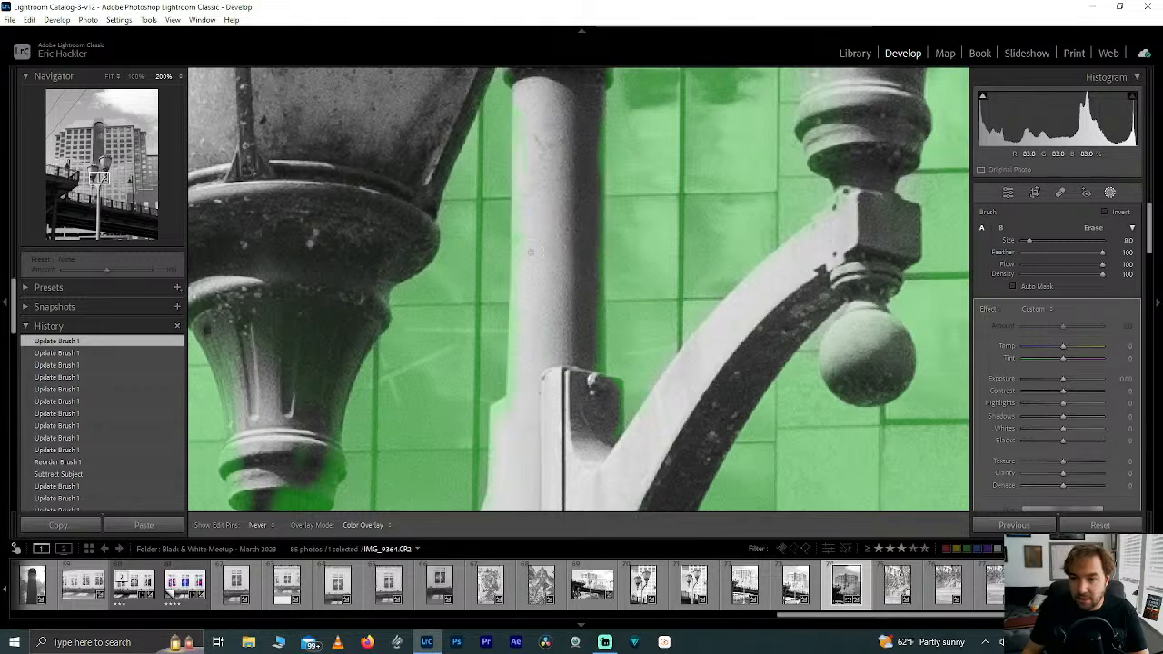
left_click_drag(510, 418, 582, 403)
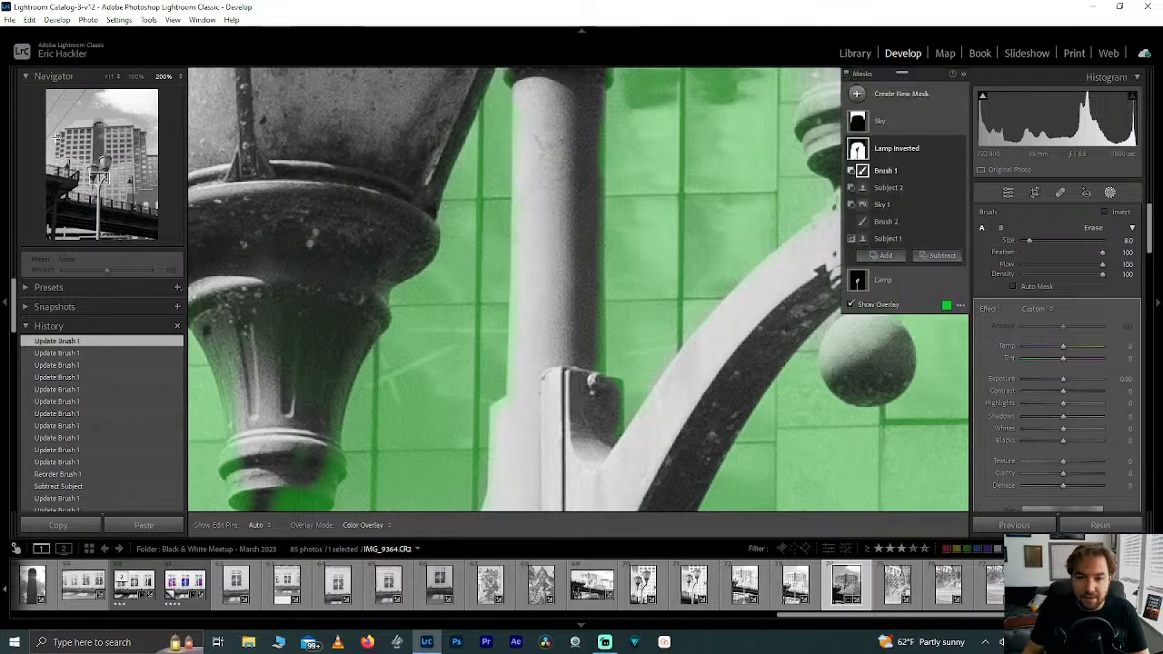
- Paint the left lamp's fluted base and lower collar out of the inverted mask with the size 8 brush
left_click_drag(96, 179, 92, 180)
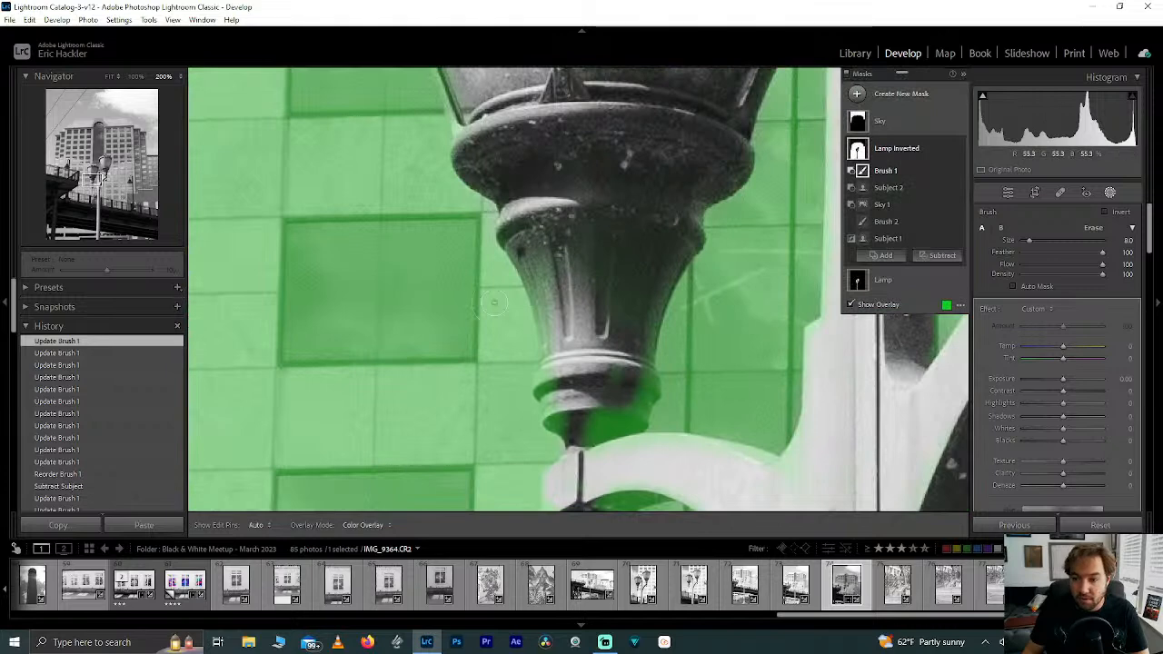
key("h")
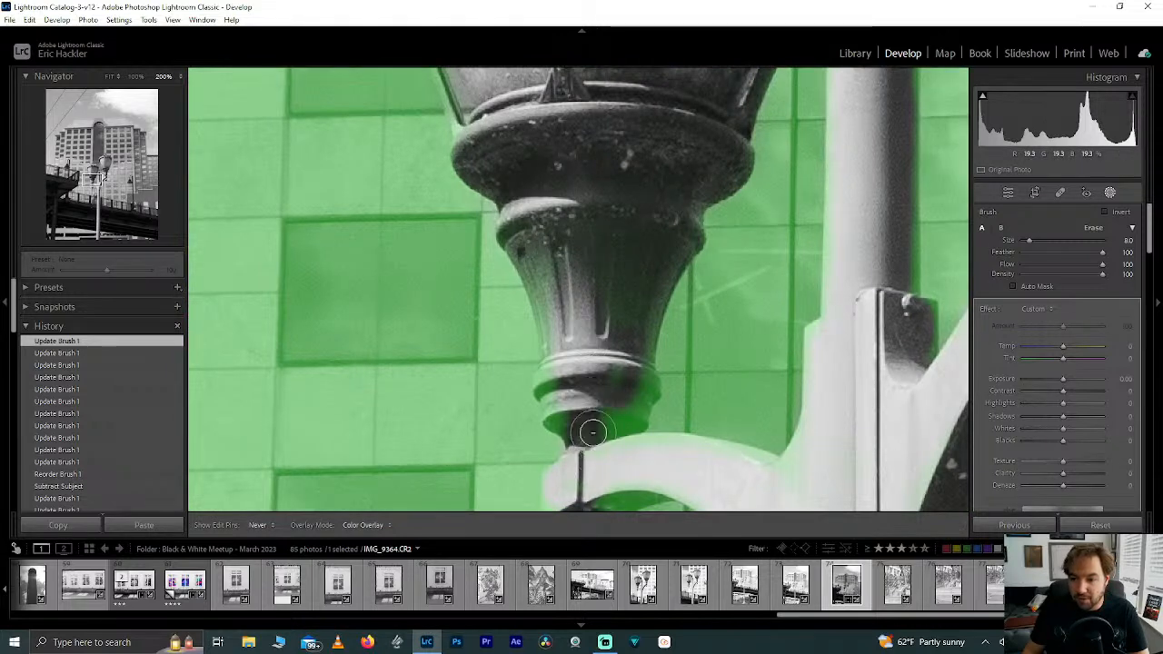
mouse_move(615, 425)
left_mouse_down()
mouse_move(636, 400)
mouse_move(623, 382)
mouse_move(636, 393)
mouse_move(633, 368)
left_mouse_up()
mouse_move(545, 242)
left_mouse_down()
mouse_move(566, 407)
mouse_move(628, 418)
mouse_move(571, 384)
mouse_move(556, 415)
mouse_move(561, 329)
mouse_move(543, 271)
mouse_move(548, 243)
mouse_move(588, 243)
mouse_move(594, 205)
left_mouse_up()
- Paint the left bracket arm and the fitting beneath it out of the inverted mask, undoing and redoing the stroke that strays
left_click_drag(95, 178, 94, 186)
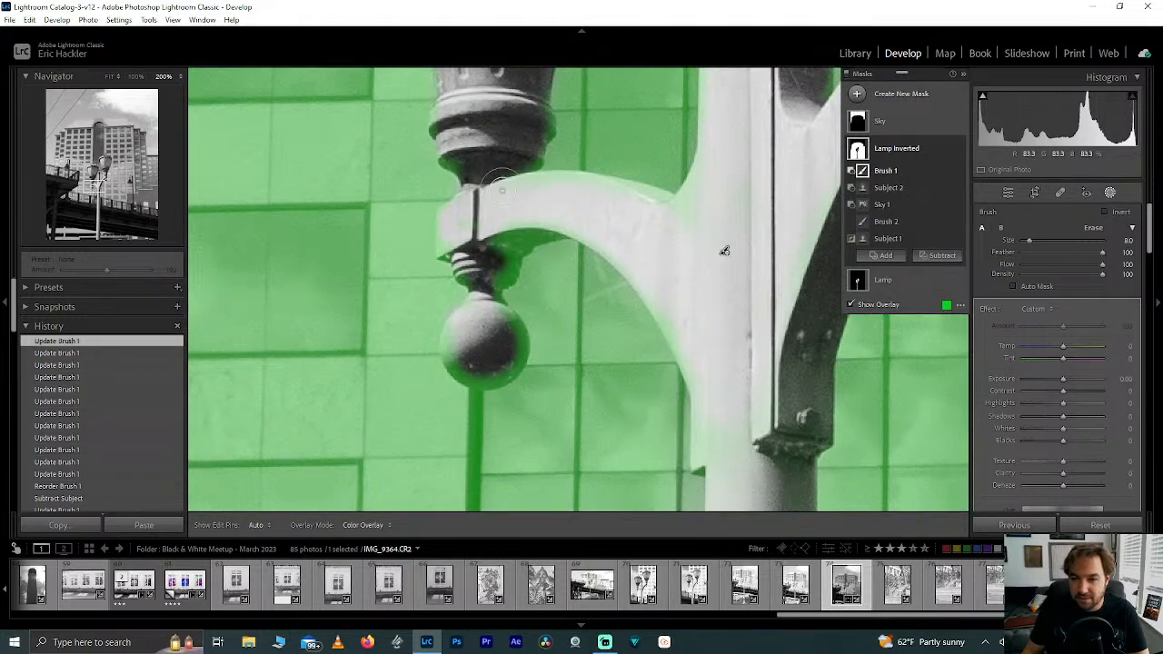
left_click_drag(500, 188, 544, 197)
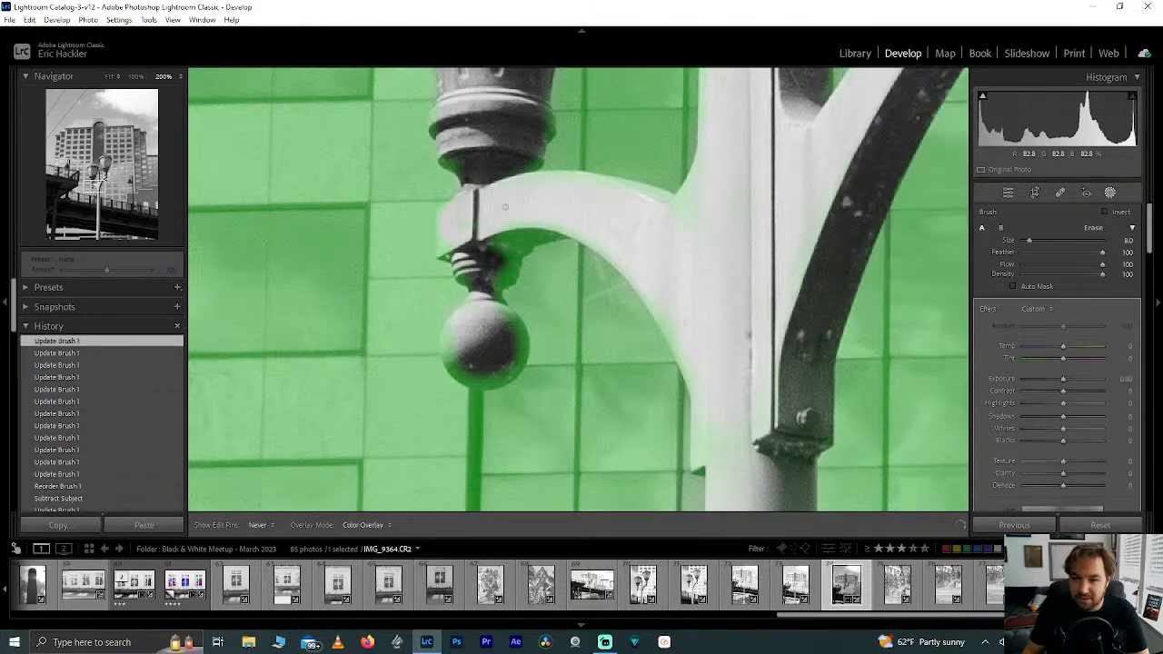
mouse_move(462, 227)
left_mouse_down()
mouse_move(480, 273)
mouse_move(516, 243)
mouse_move(501, 283)
mouse_move(546, 227)
mouse_move(493, 240)
mouse_move(486, 303)
left_mouse_up()
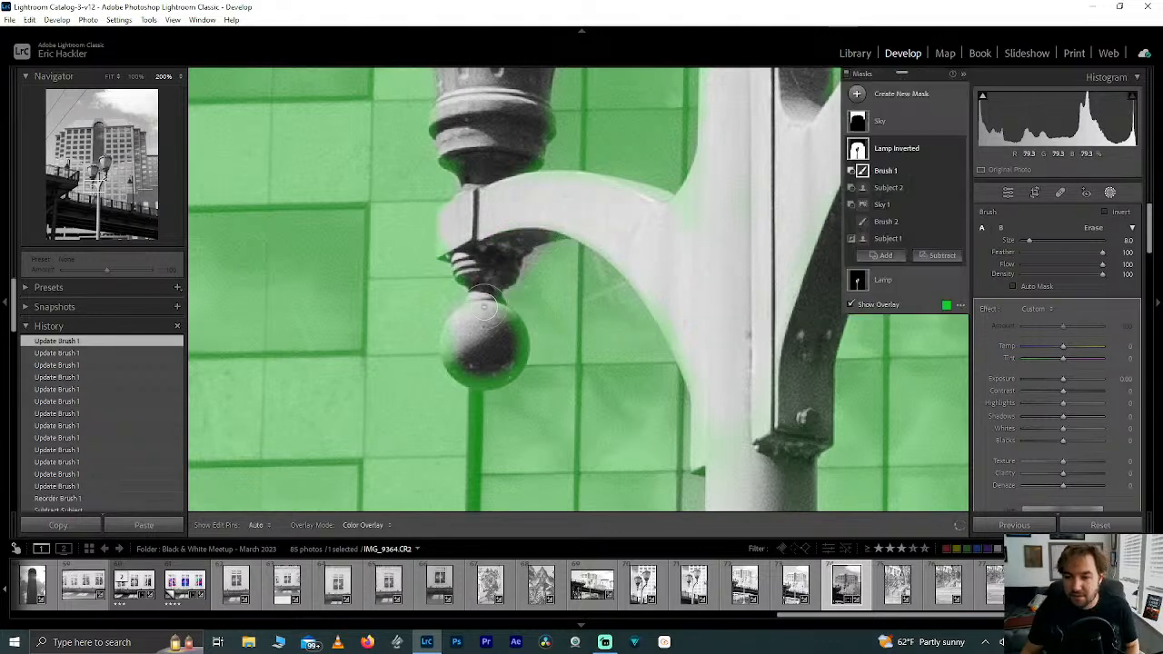
key("ctrl+z")
mouse_move(536, 234)
left_mouse_down()
mouse_move(489, 260)
mouse_move(481, 286)
mouse_move(491, 243)
left_mouse_up()
left_click_drag(543, 203, 549, 202)
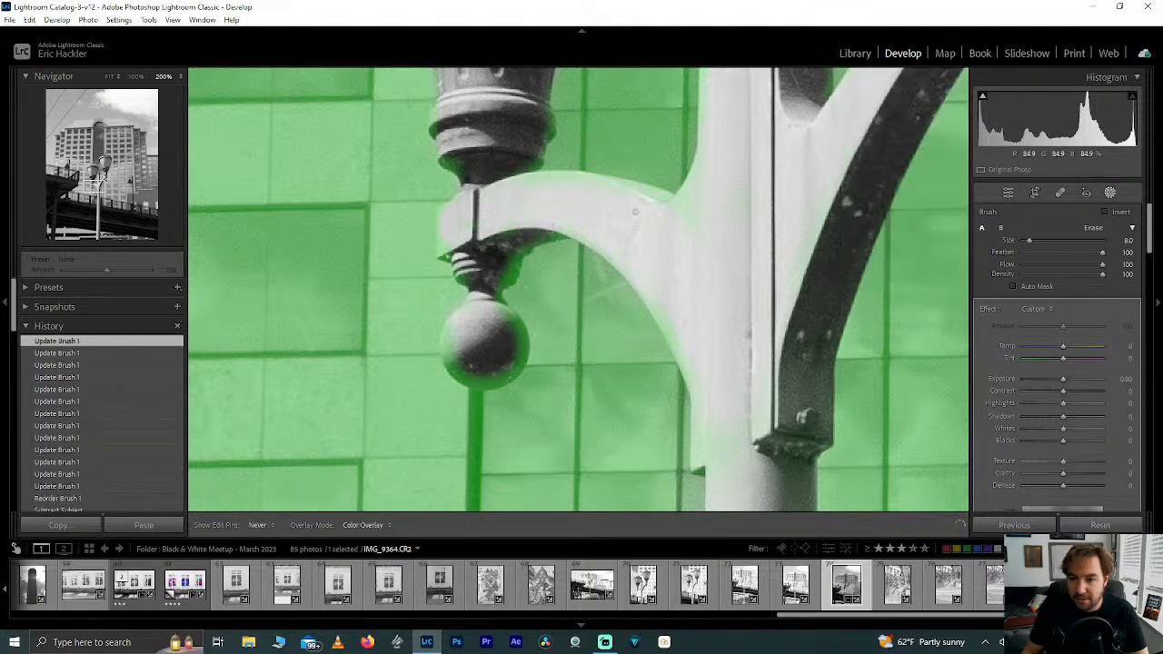
left_click_drag(502, 197, 501, 202)
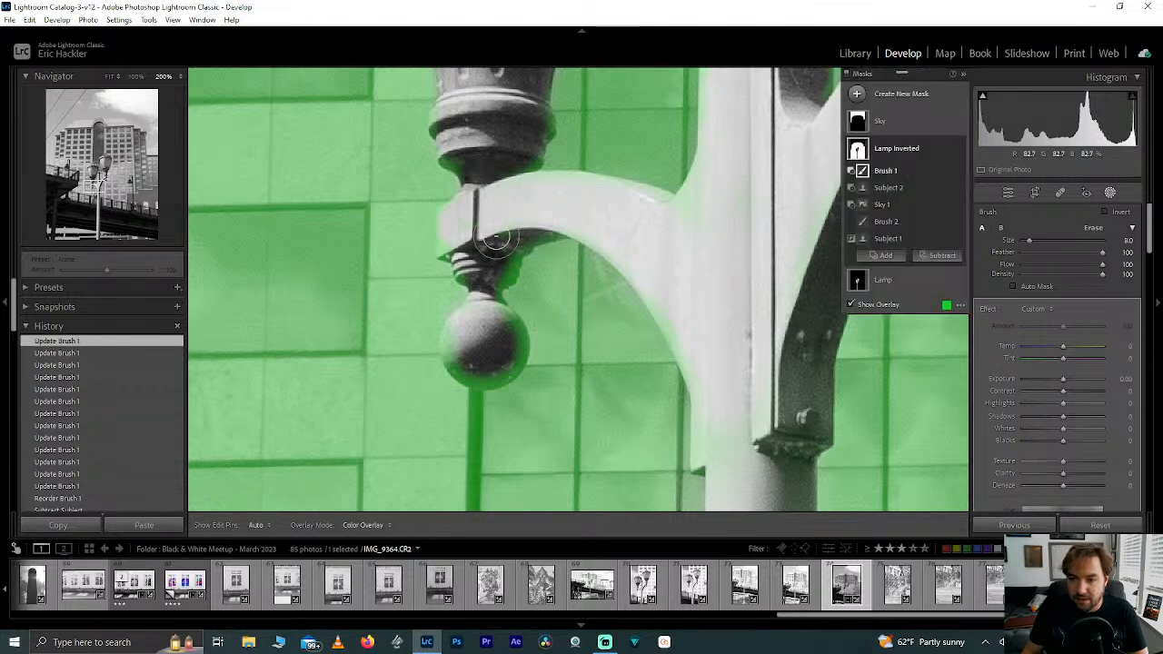
mouse_move(493, 253)
left_mouse_down()
mouse_move(491, 285)
mouse_move(509, 261)
mouse_move(504, 282)
mouse_move(509, 232)
mouse_move(544, 224)
mouse_move(460, 222)
mouse_move(478, 269)
mouse_move(460, 225)
mouse_move(445, 247)
mouse_move(461, 205)
left_mouse_up()
- Reduce the brush to size 3 and paint the ball ornament under the left bracket arm out of the inverted mask
scroll(474, 267, "down", 3)
mouse_move(463, 164)
left_mouse_down()
mouse_move(449, 162)
mouse_move(463, 174)
mouse_move(535, 165)
mouse_move(519, 115)
mouse_move(483, 120)
left_mouse_up()
mouse_move(496, 309)
left_mouse_down()
mouse_move(521, 351)
mouse_move(476, 376)
left_mouse_up()
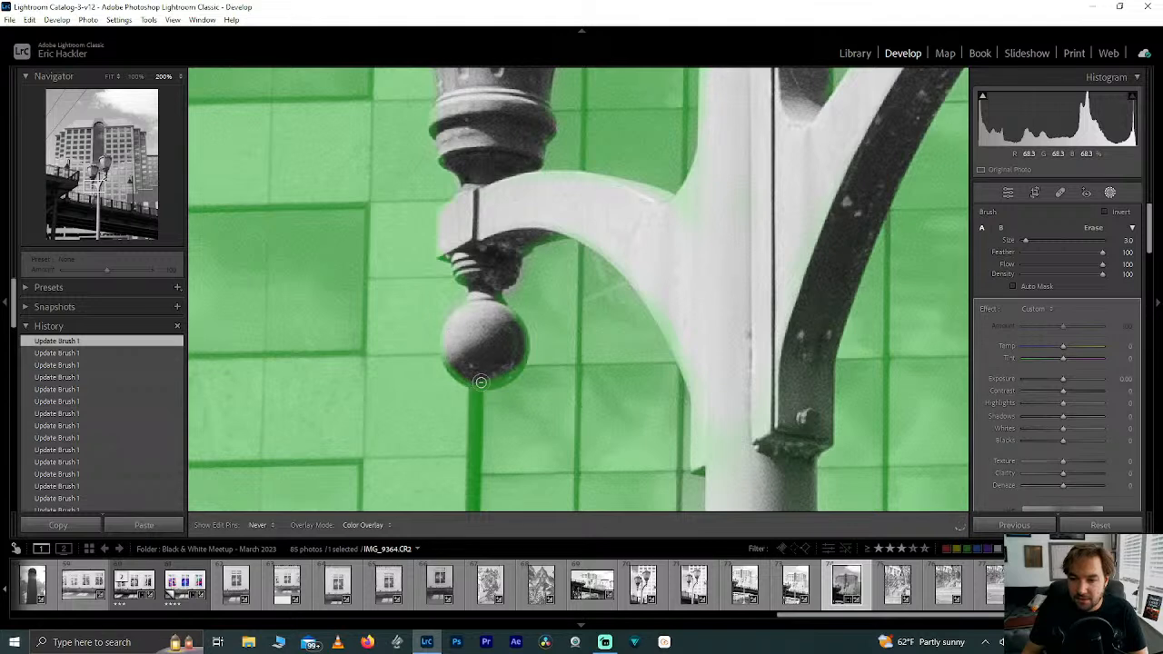
mouse_move(515, 365)
left_mouse_down()
mouse_move(511, 324)
mouse_move(489, 353)
mouse_move(495, 372)
mouse_move(482, 376)
mouse_move(448, 356)
mouse_move(499, 346)
left_mouse_up()
key("h")
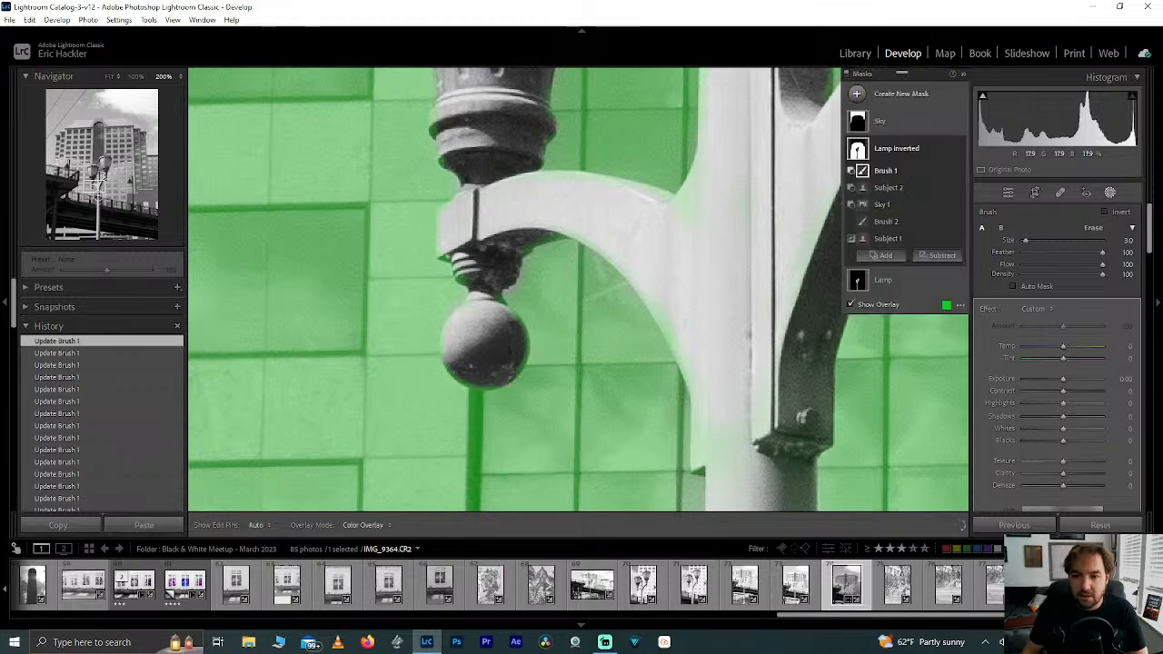
- Touch up the block and ball ornament at the end of the right bracket arm in the inverted mask, using brush size 8
key("z")
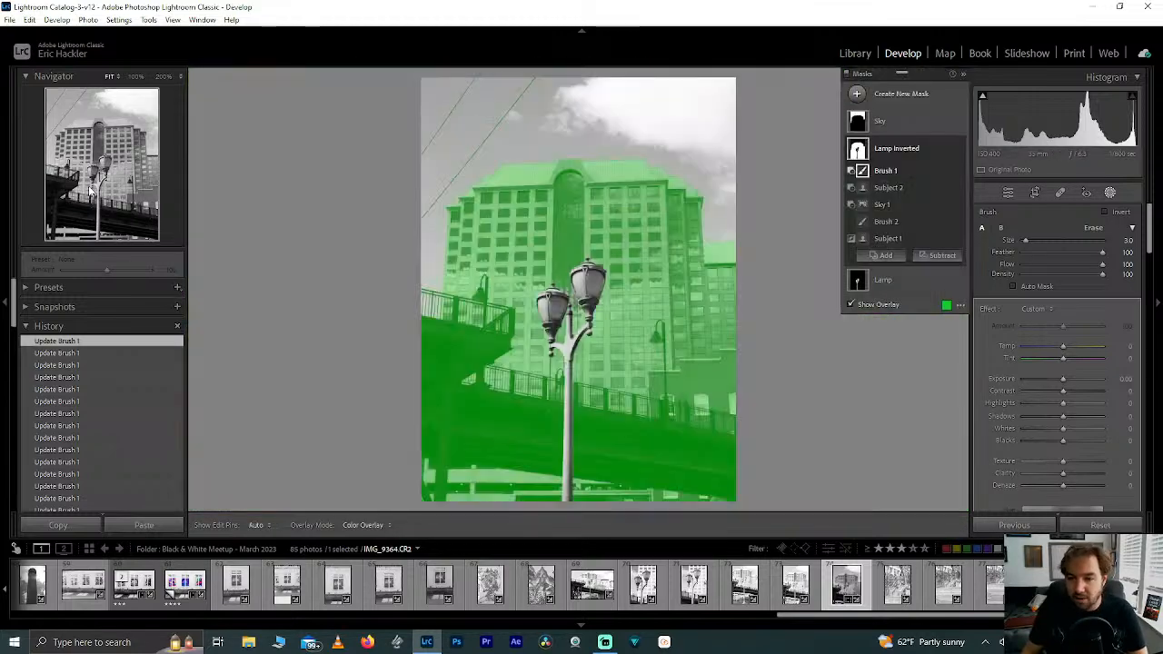
key("z")
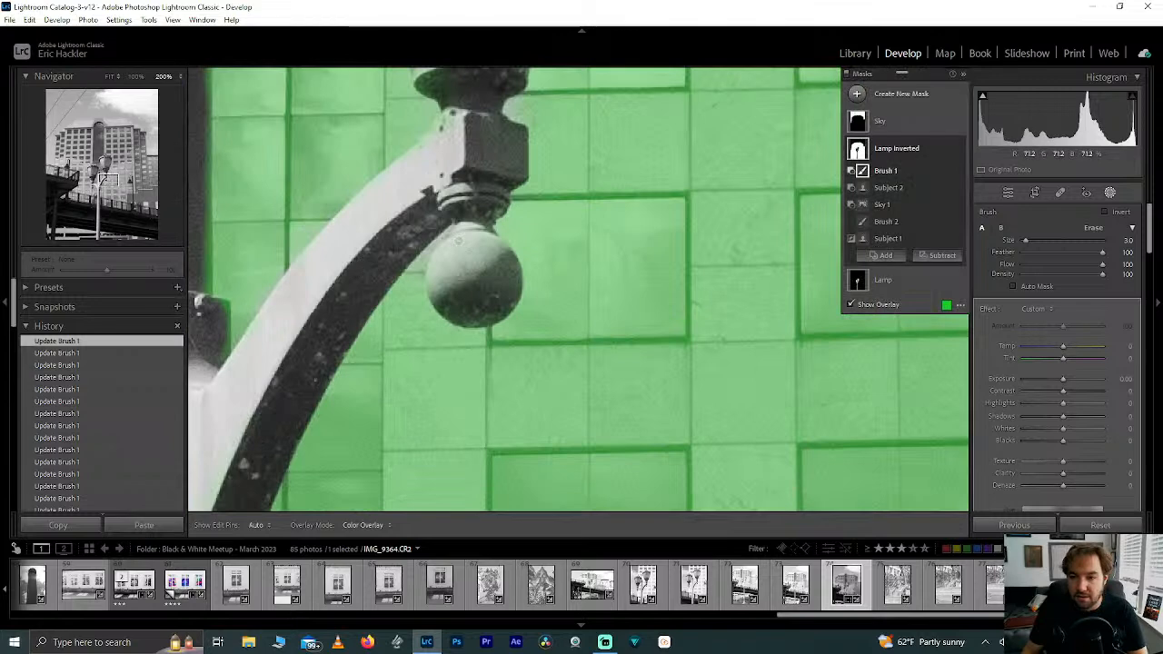
key("h")
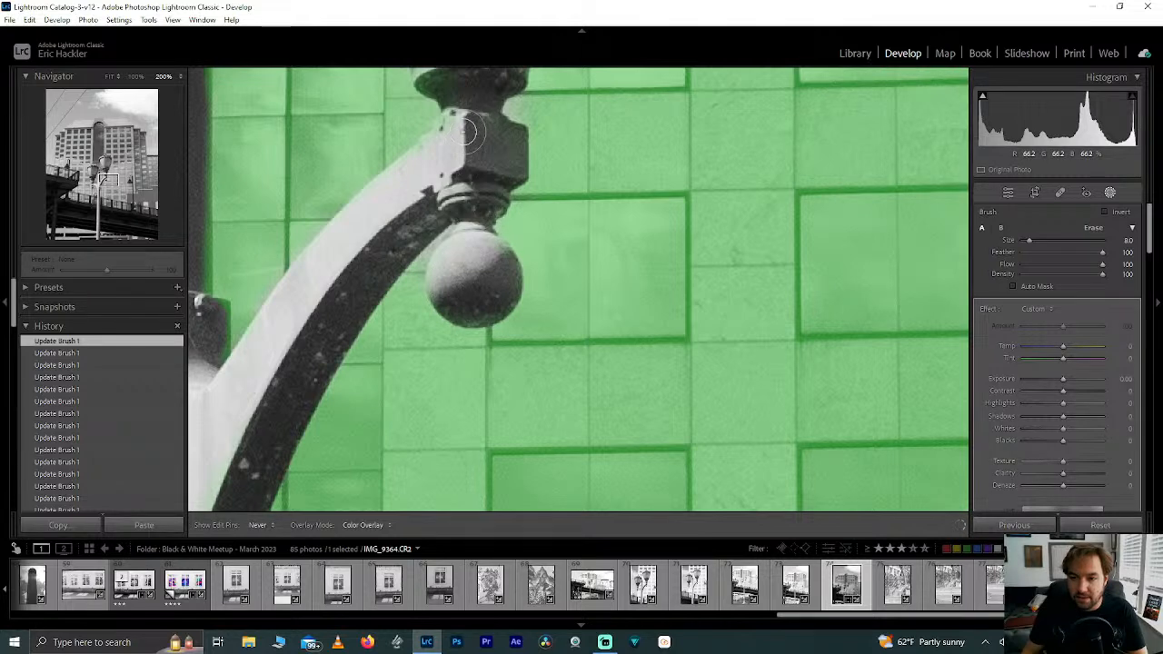
key("h")
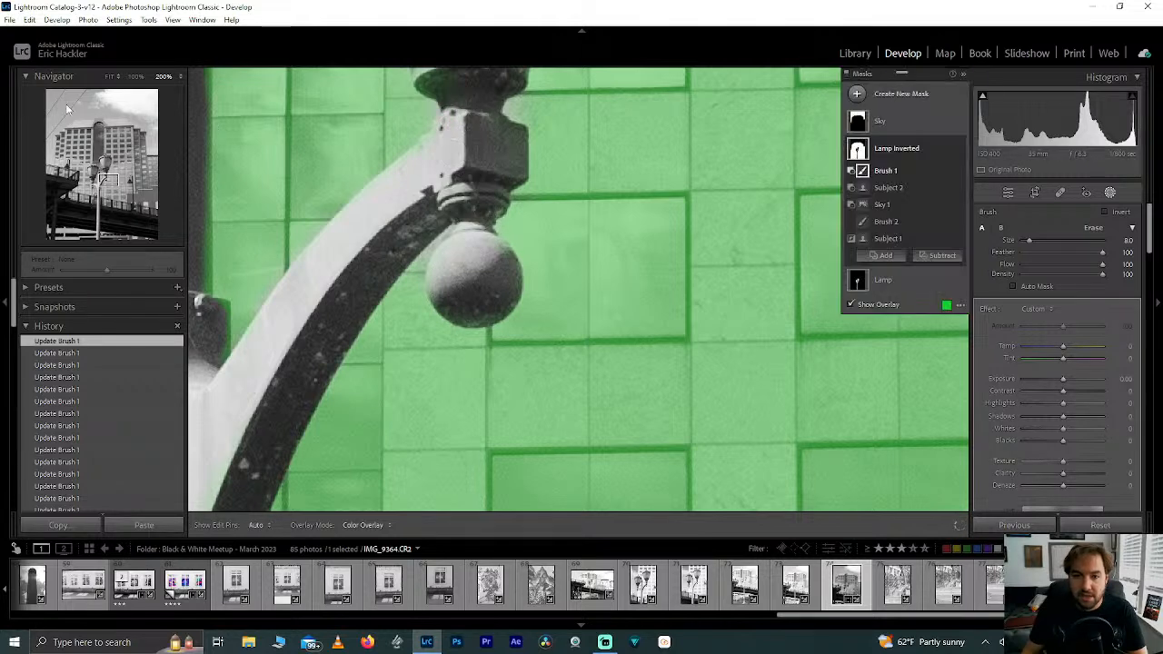
key("z")
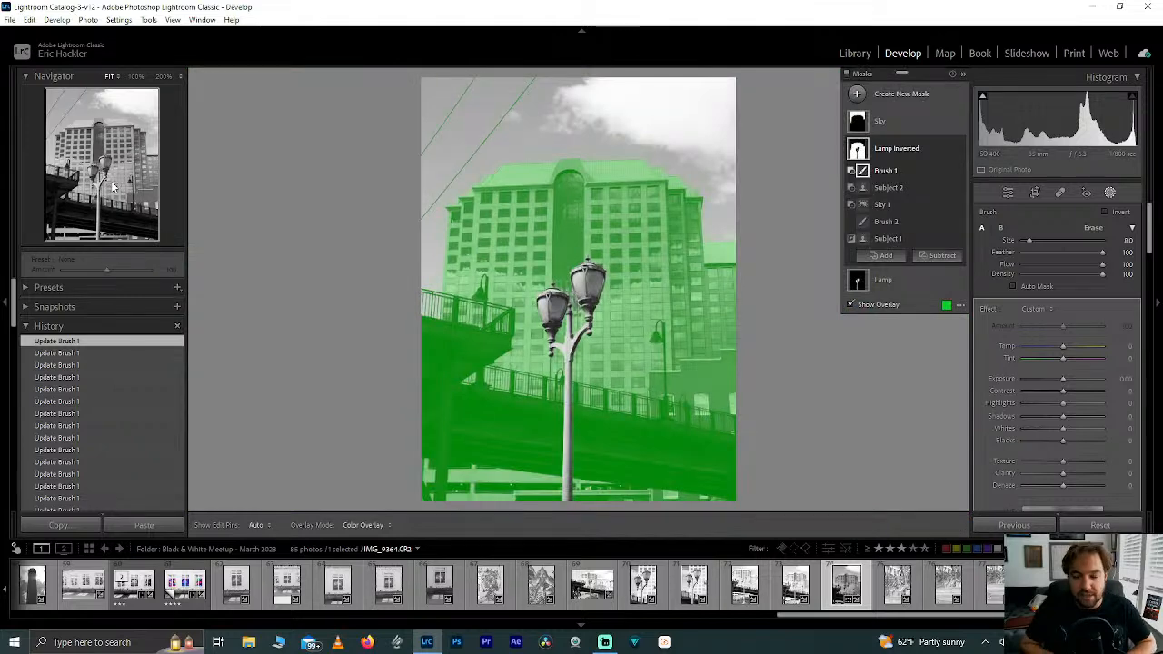
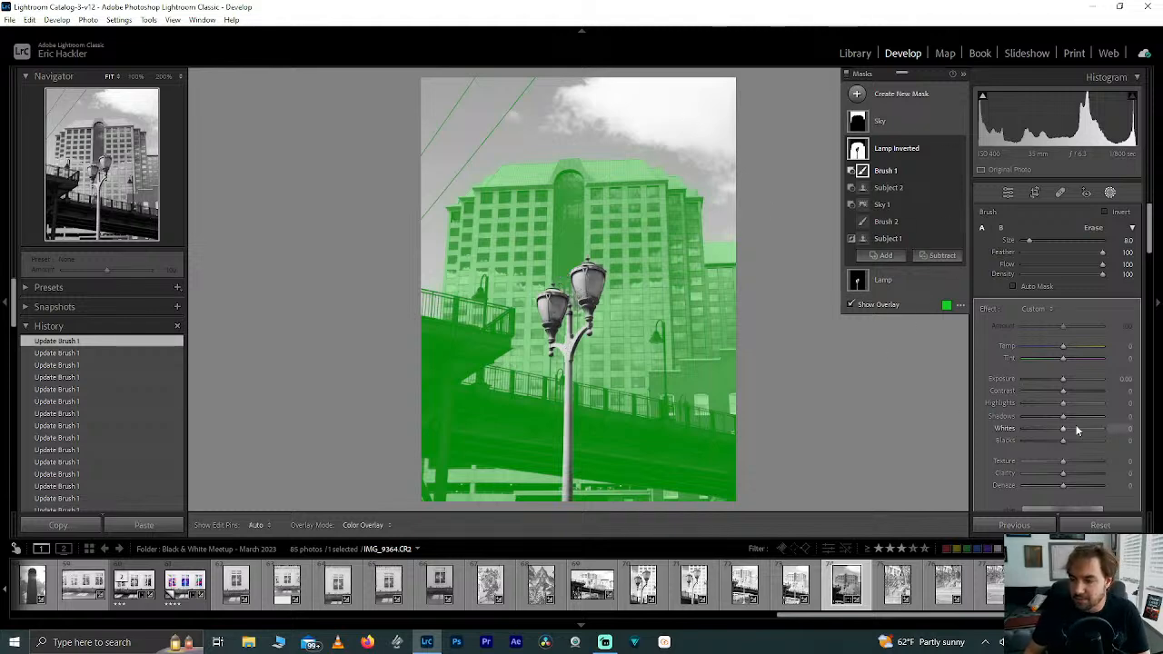
- Set Texture to -22 on the Lamp Inverted mask and to 100 on the Lamp mask
left_click_drag(1064, 464, 998, 459)
left_click_drag(1145, 484, 1038, 469)
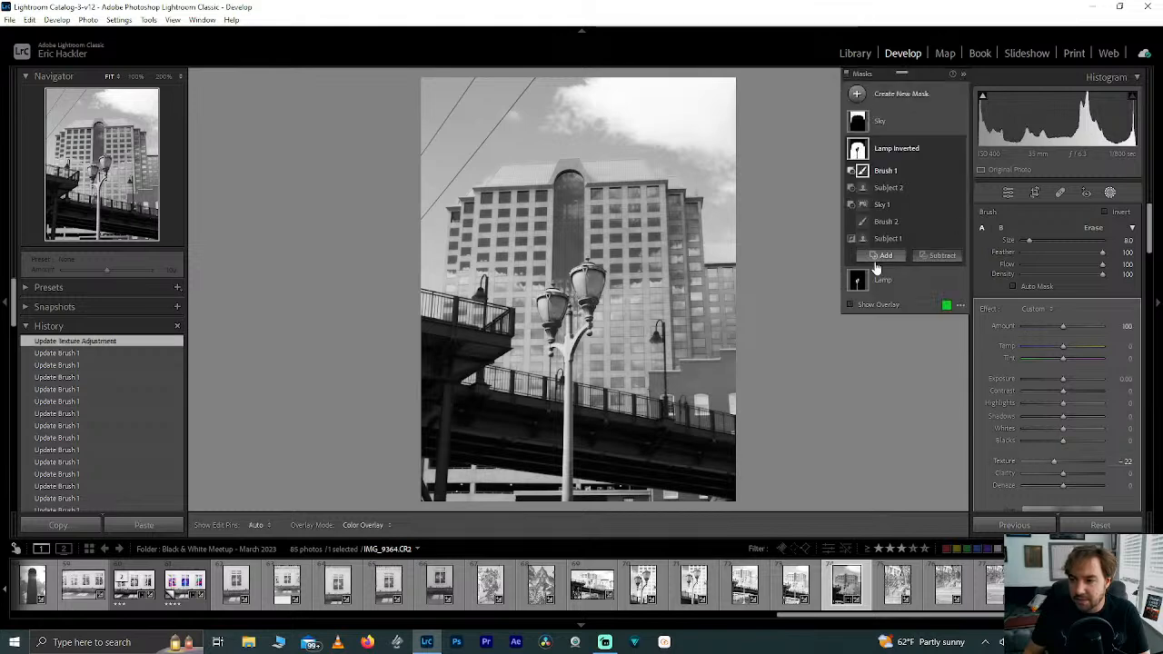
left_click(880, 279)
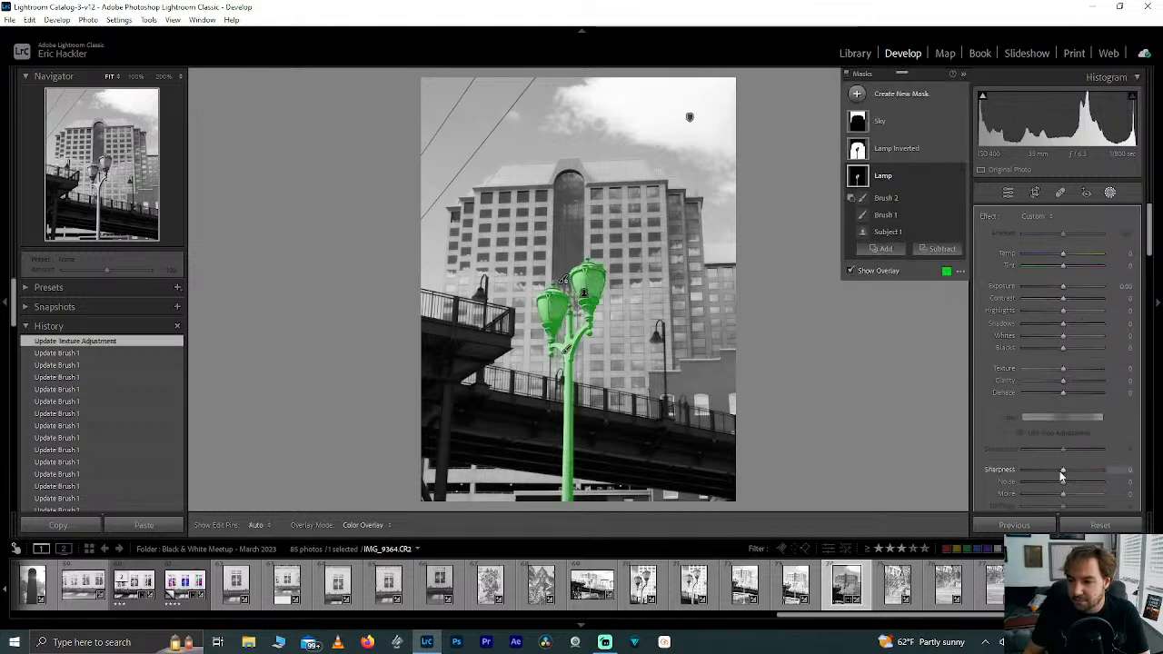
left_click_drag(1065, 373, 1132, 369)
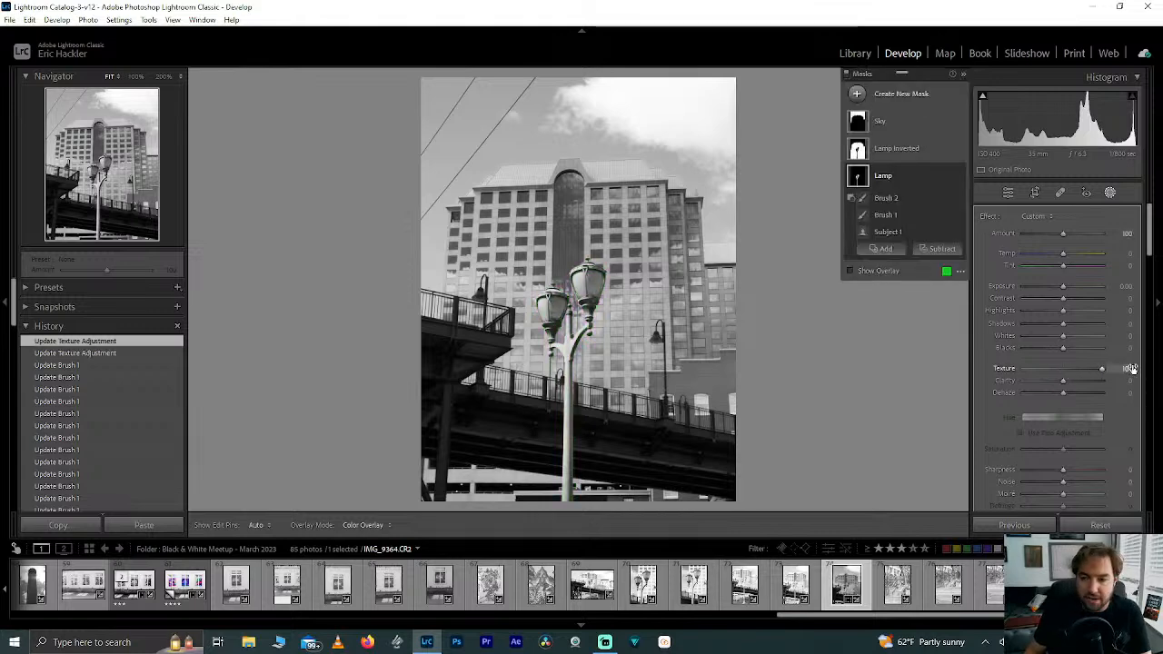
- On the Sky mask, set Texture to 47 and Clarity to 89
left_click(900, 111)
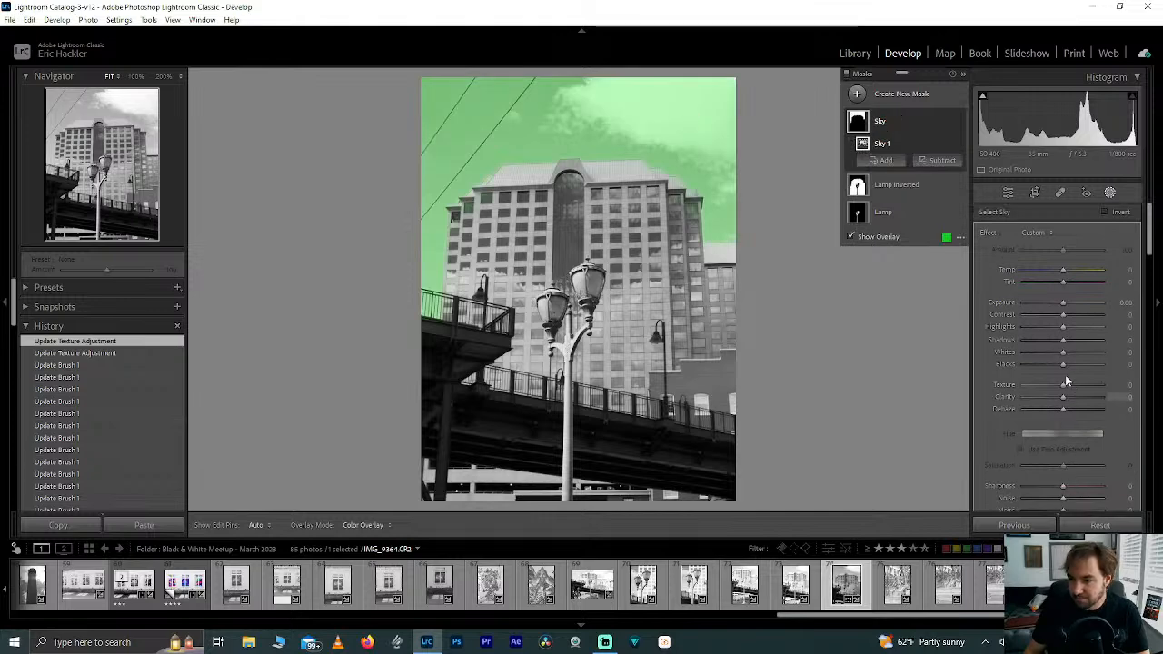
left_click_drag(1062, 385, 1136, 400)
left_click_drag(1006, 387, 1097, 399)
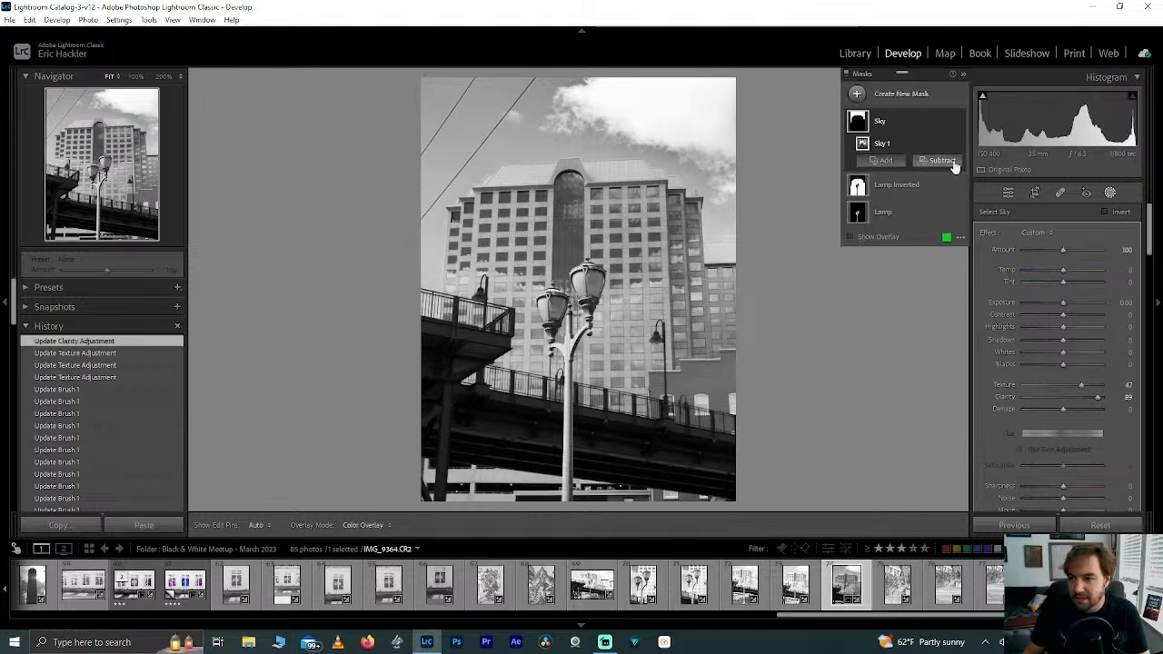
- Show the Sky mask's overlay and inspect its edge along the roof of the building at the photo's right side at 200%
left_click(883, 237)
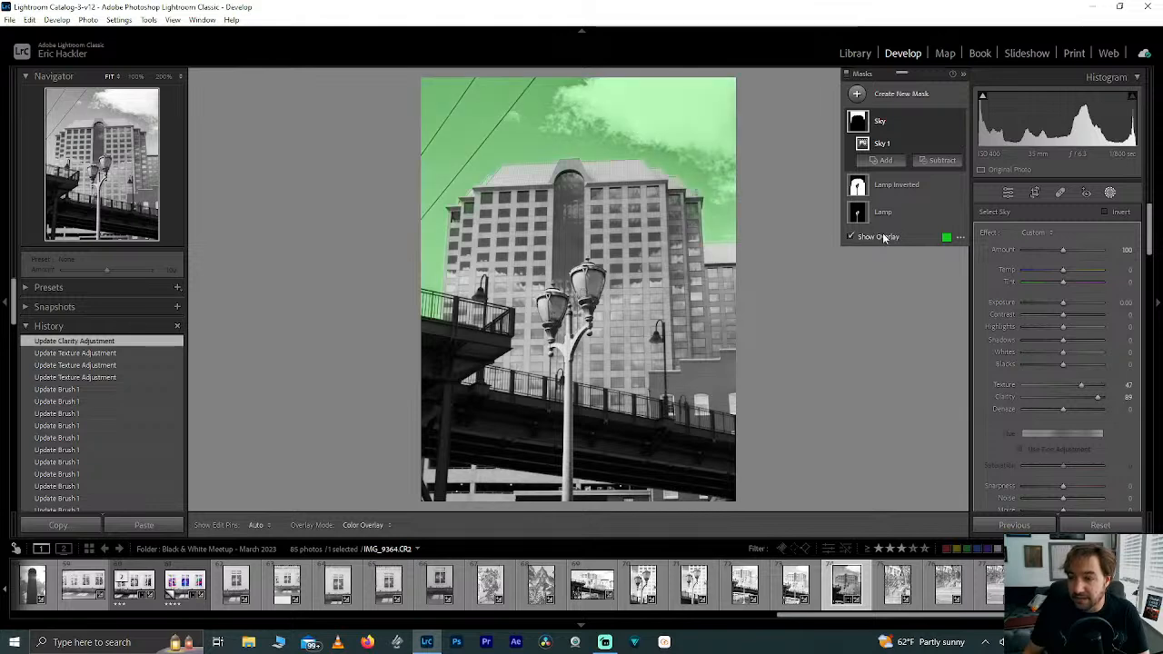
left_click(909, 117)
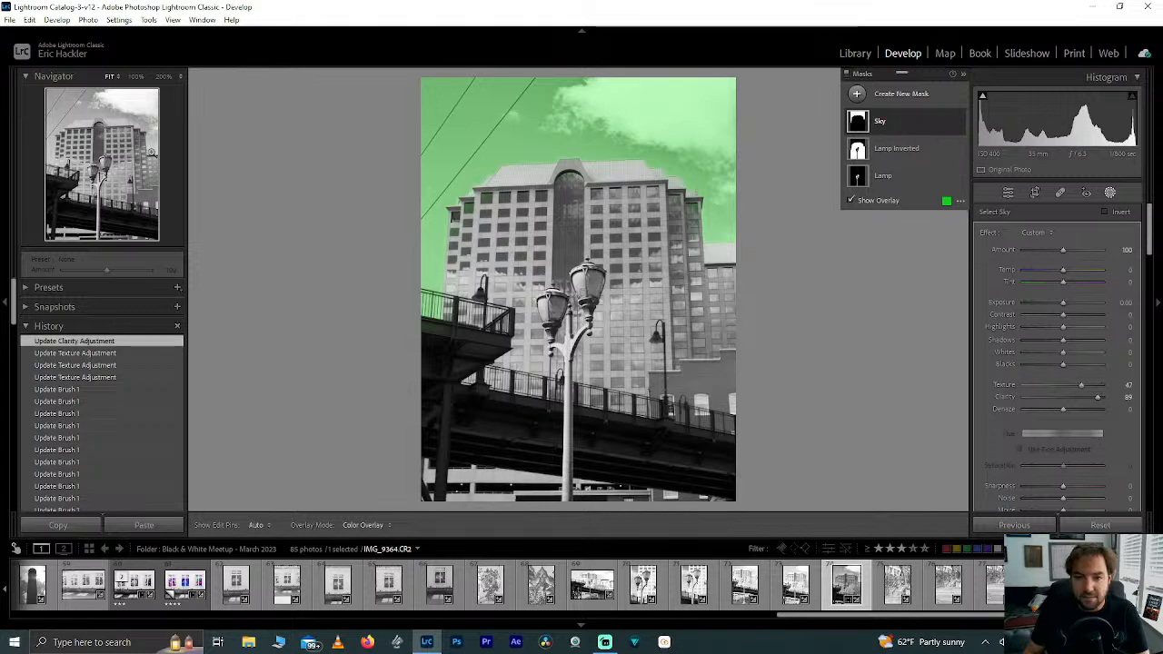
left_click(150, 150)
key("z")
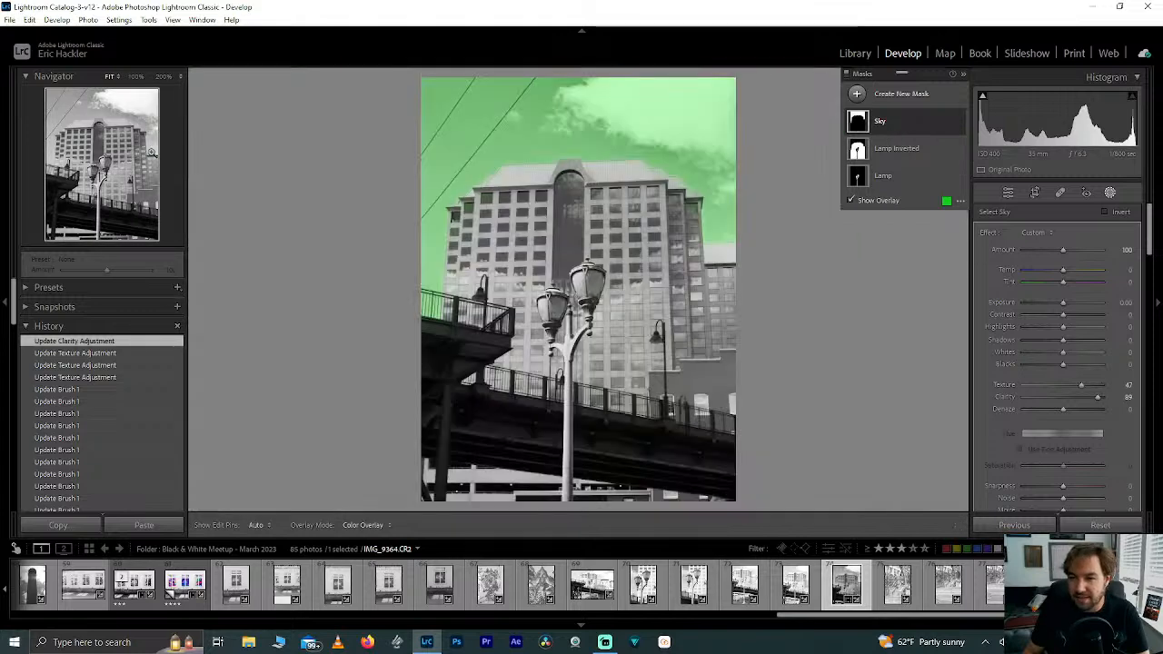
left_click(150, 150)
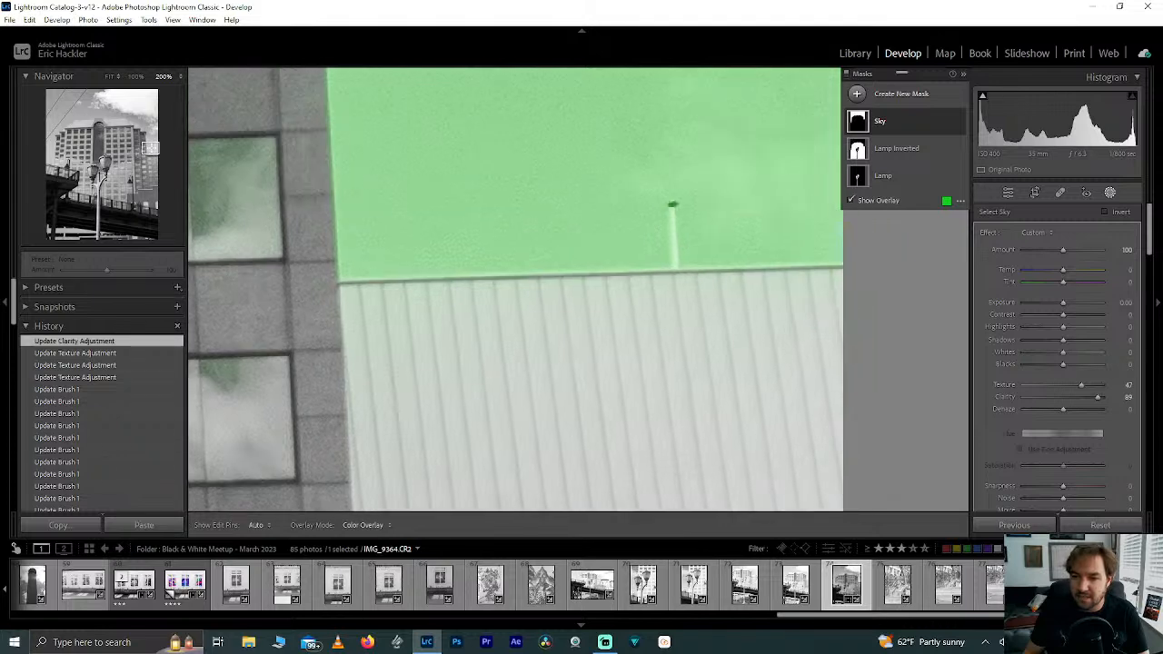
left_click_drag(150, 148, 151, 156)
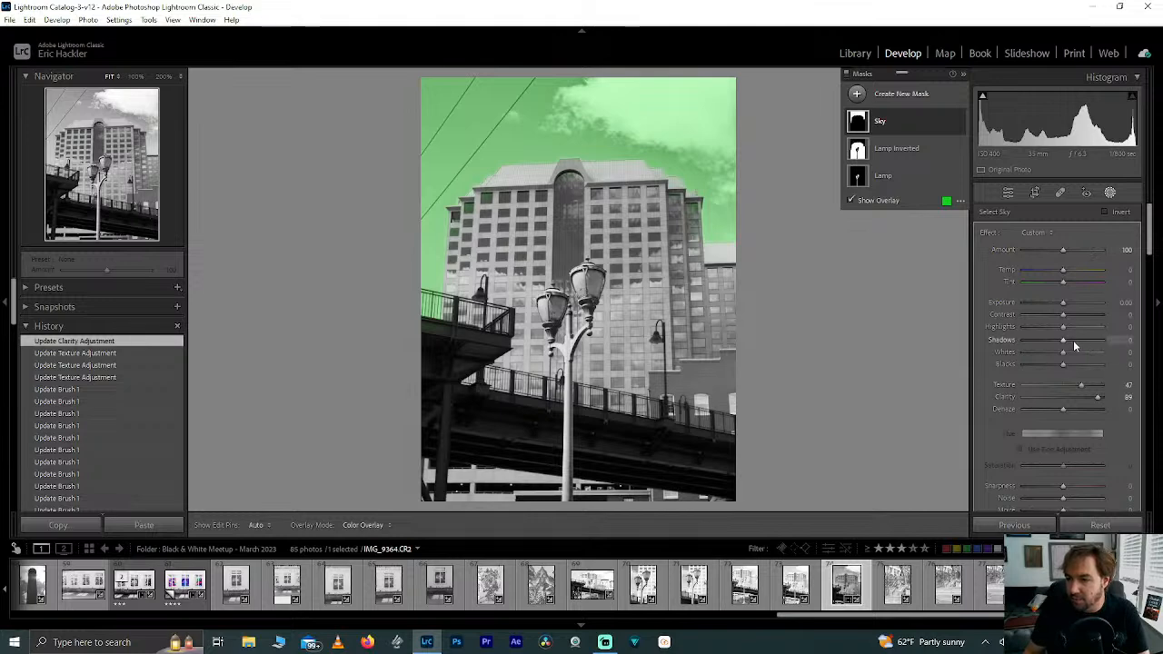
- On the Sky mask, try a Highlights change and reset it, set Shadows to -27 and Dehaze to 10
left_click_drag(1063, 332, 1125, 345)
double_click(1038, 328)
left_click_drag(970, 344, 1054, 342)
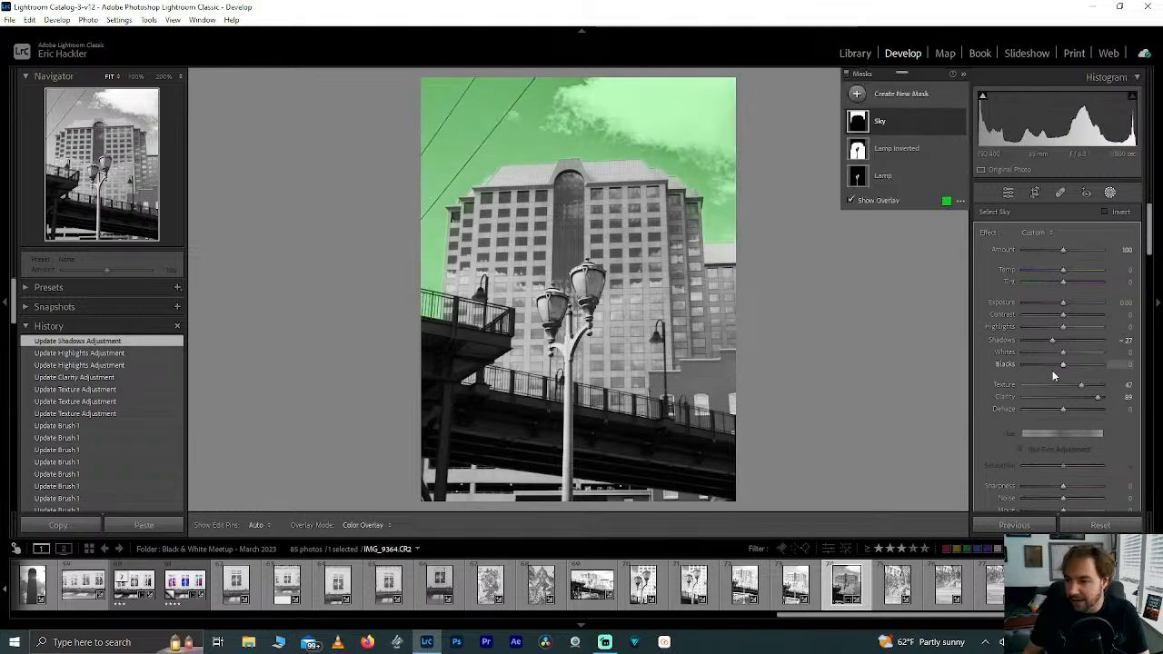
left_click_drag(1062, 411, 1065, 412)
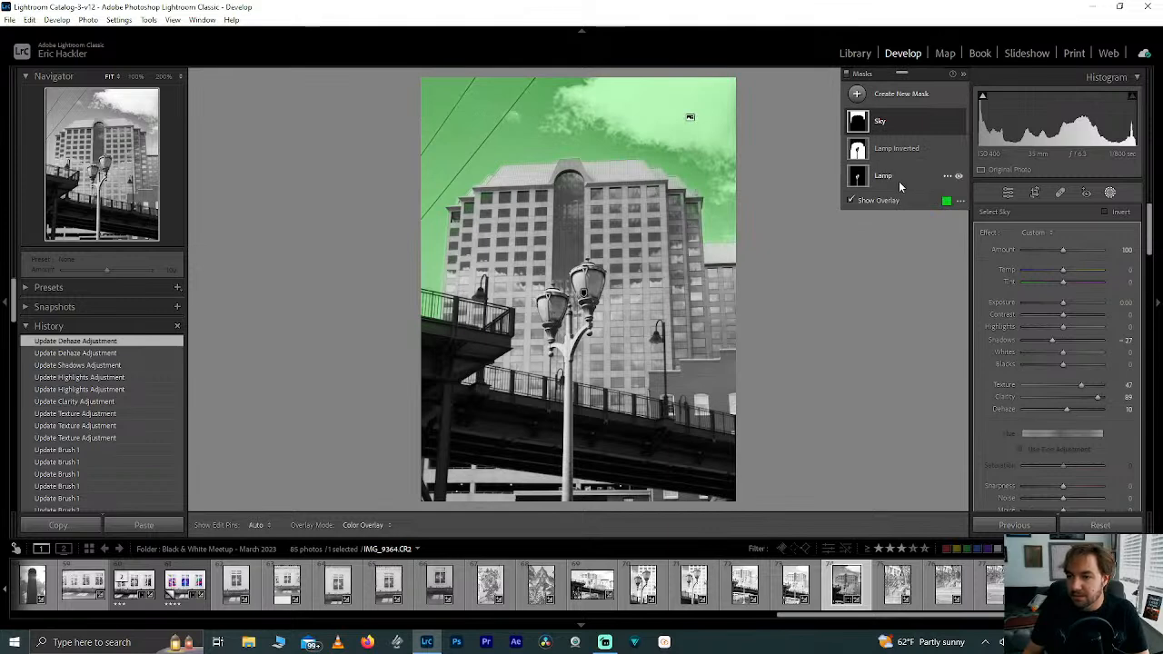
- Rename the Lamp Inverted mask as Buildings
left_click(900, 149)
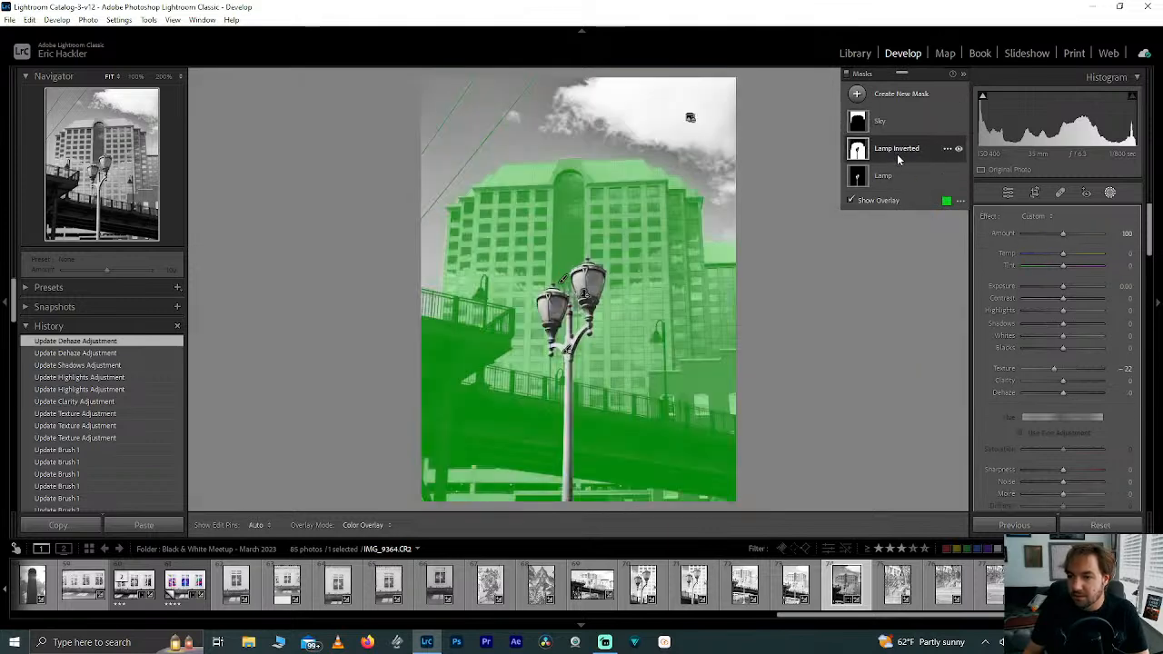
right_click(898, 157)
left_click(923, 158)
type("Buildings")
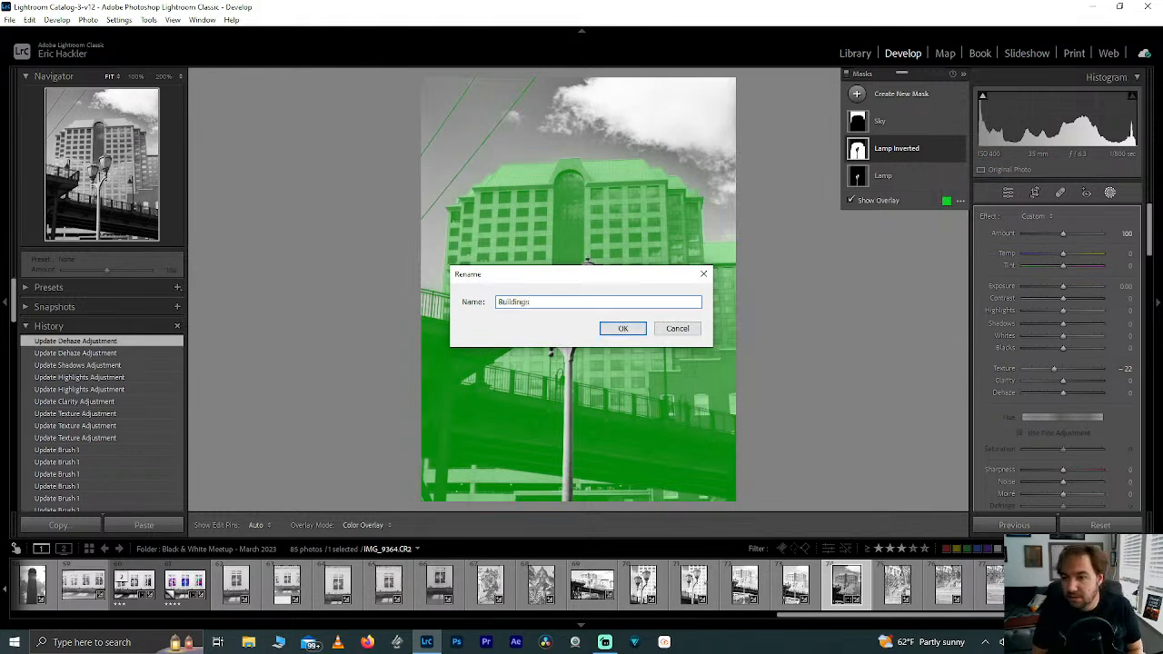
key("Return")
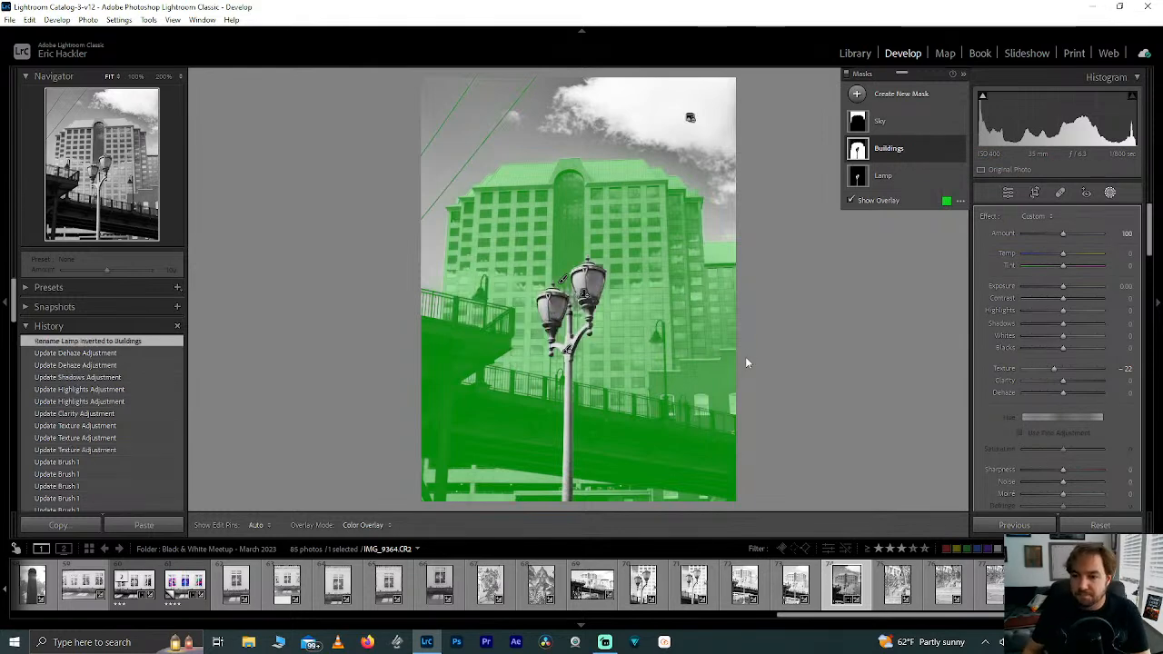
- On the Buildings mask, set Dehaze to 30, Highlights to 81 and Shadows to 55, and hide the mask overlay
left_click_drag(1063, 393, 1074, 397)
left_click_drag(1070, 312, 1126, 318)
left_click_drag(1018, 309, 1089, 339)
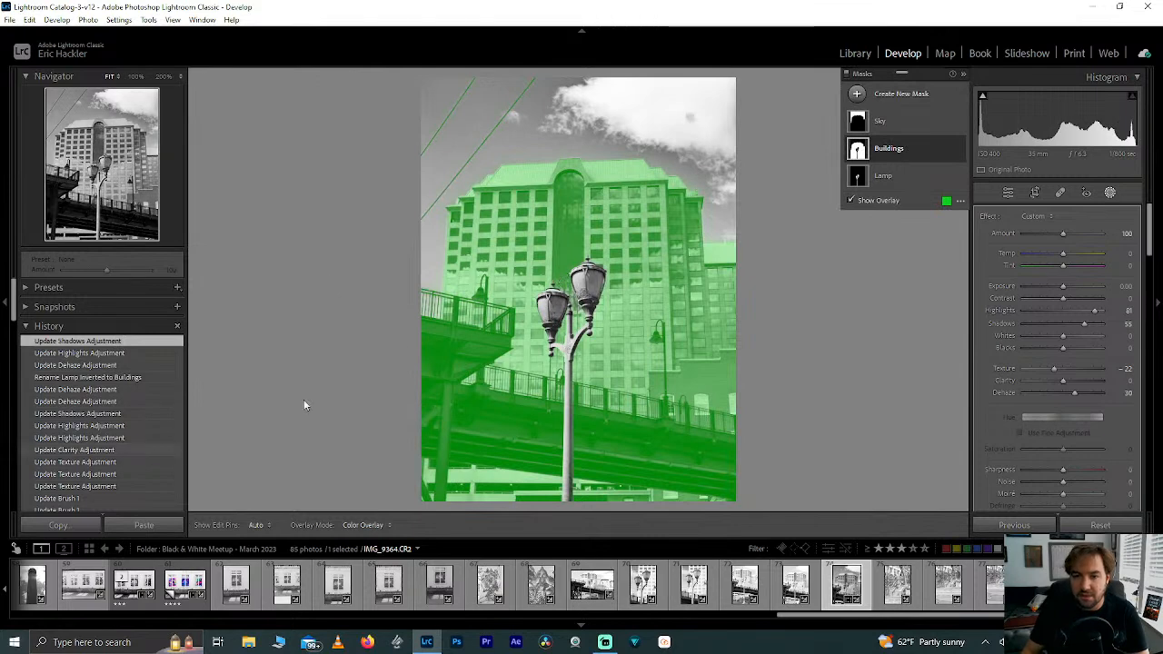
left_click(851, 201)
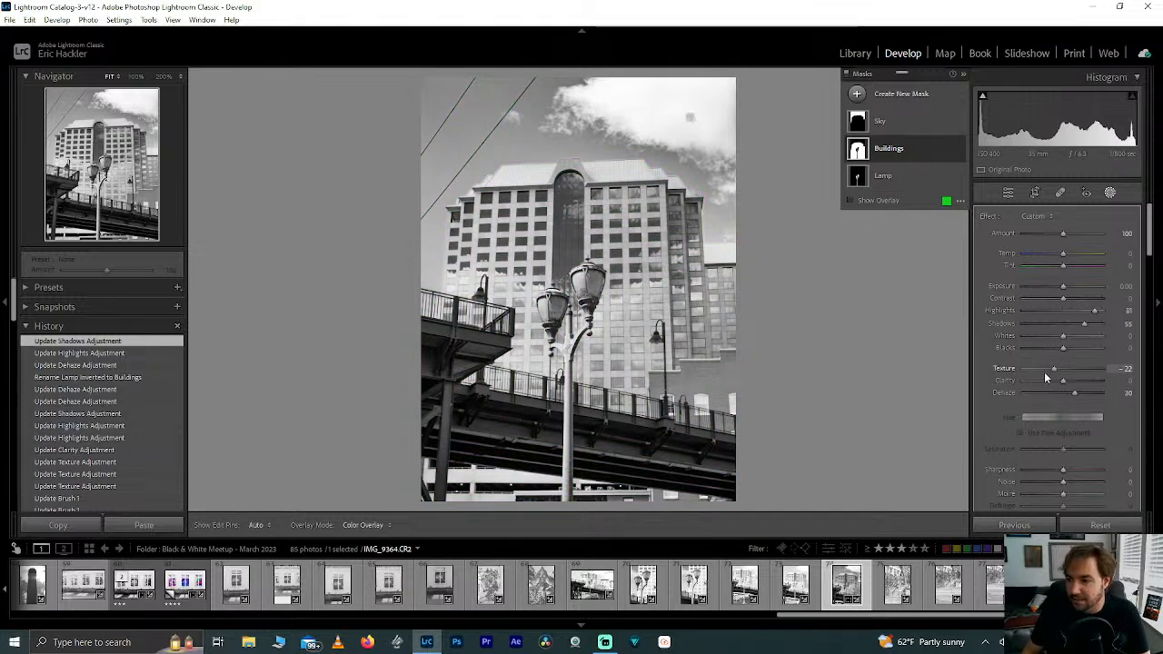
- On the Buildings mask, raise Blacks to 15 and lower Texture to -36
mouse_move(1066, 349)
left_mouse_down()
mouse_move(1054, 353)
mouse_move(1066, 348)
left_mouse_up()
left_click(1067, 348)
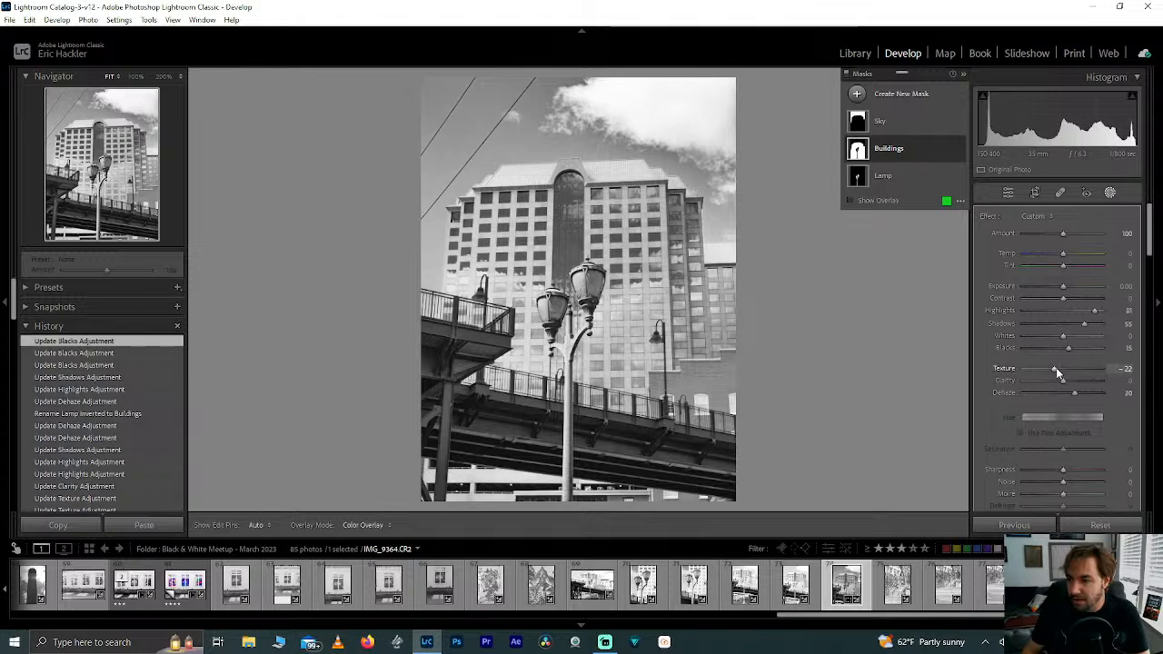
mouse_move(1056, 367)
left_mouse_down()
mouse_move(979, 359)
mouse_move(1048, 369)
left_mouse_up()
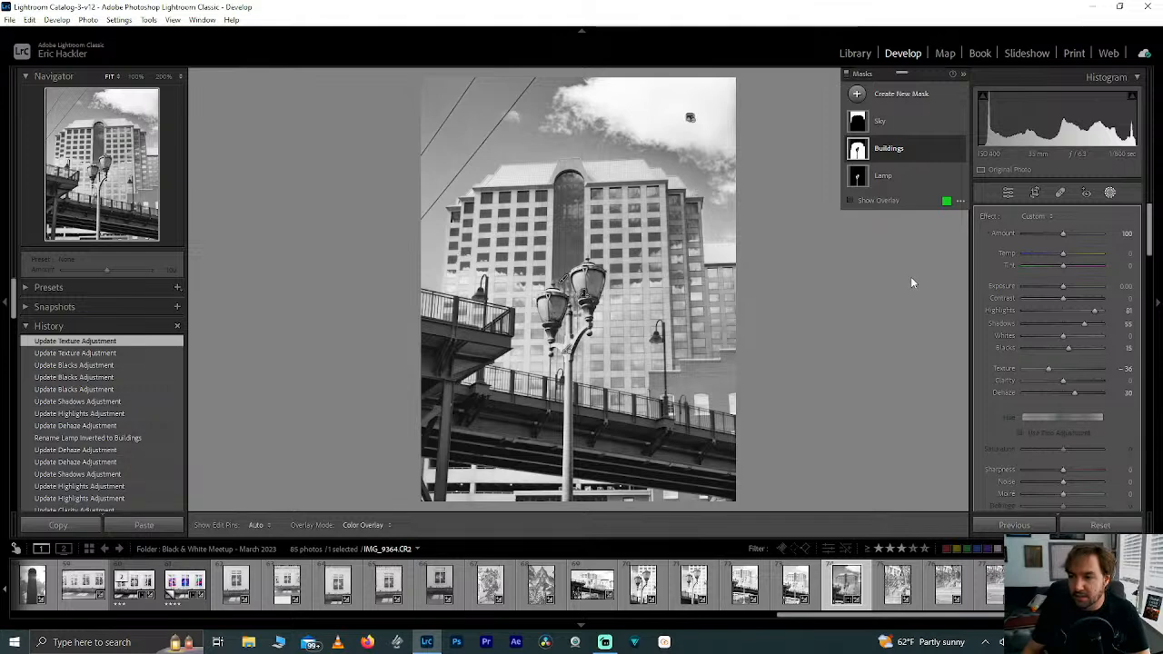
- On the Lamp mask, set Highlights to 86, Shadows to -67 and Clarity to 43
left_click(886, 176)
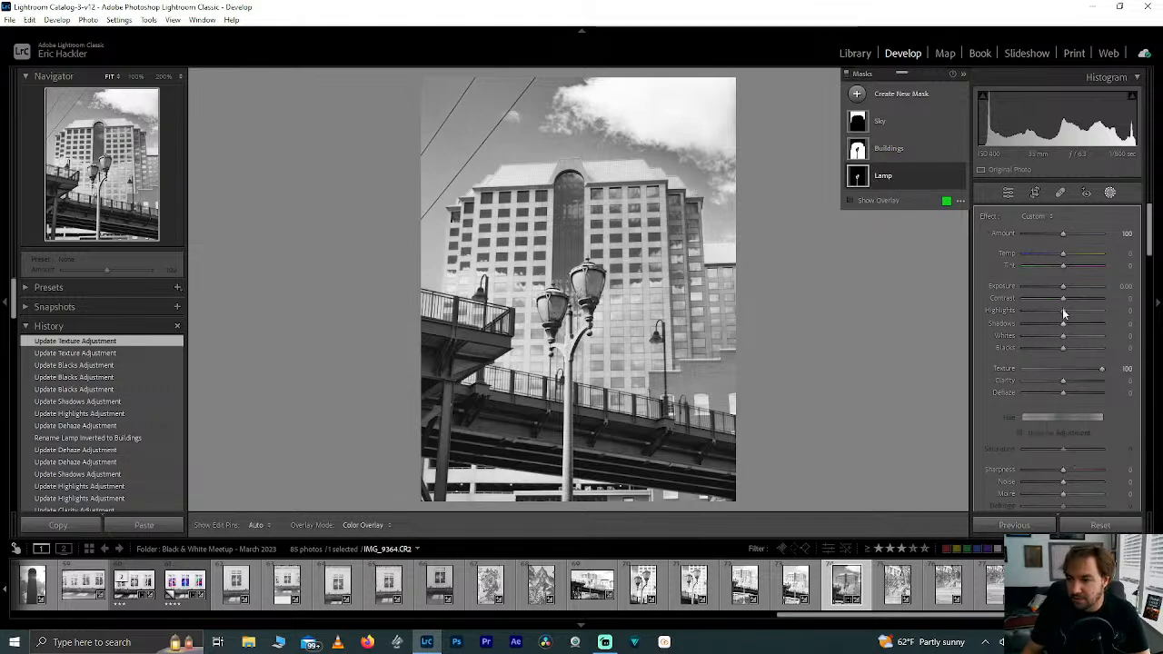
left_click_drag(1064, 316, 1037, 324)
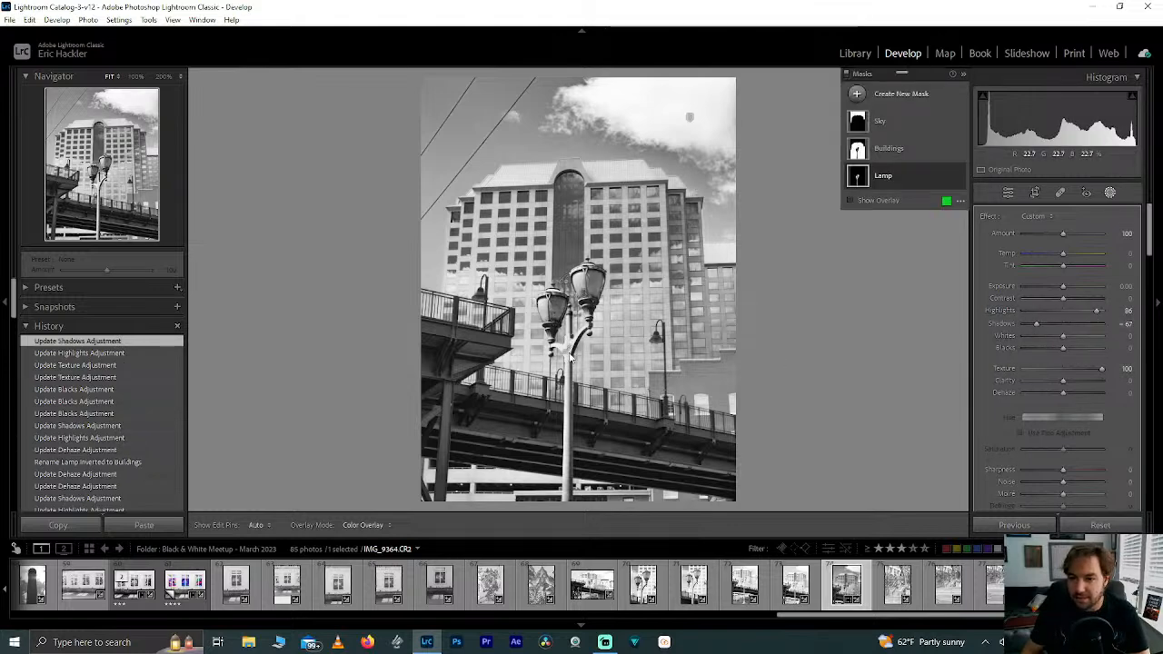
mouse_move(1065, 381)
left_mouse_down()
mouse_move(1117, 389)
mouse_move(1080, 389)
left_mouse_up()
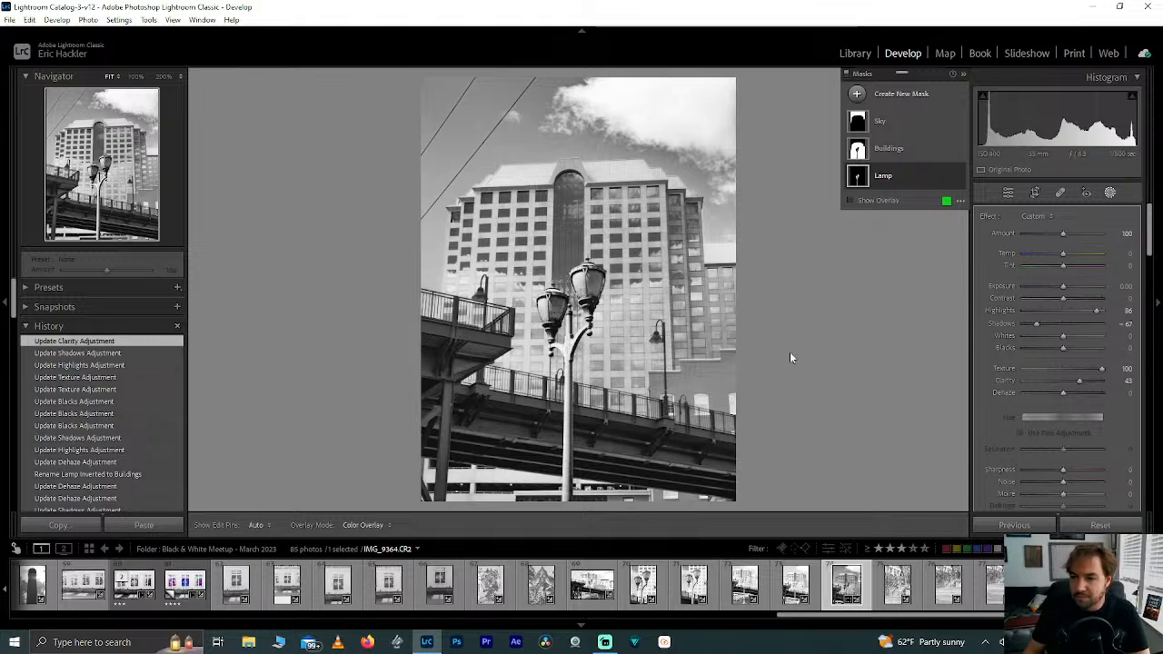
- On the Lamp mask, try a negative Dehaze and reset it, and reduce Texture to 69
mouse_move(1063, 393)
left_mouse_down()
mouse_move(1078, 394)
mouse_move(1053, 397)
left_mouse_up()
double_click(1053, 395)
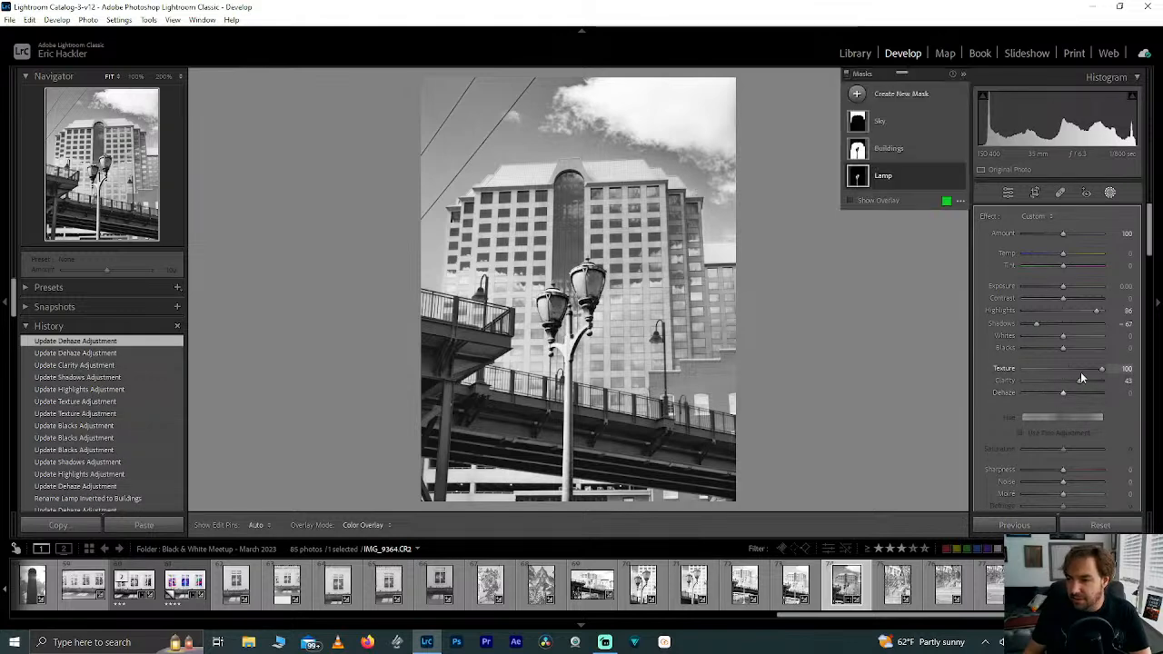
left_click(1086, 369)
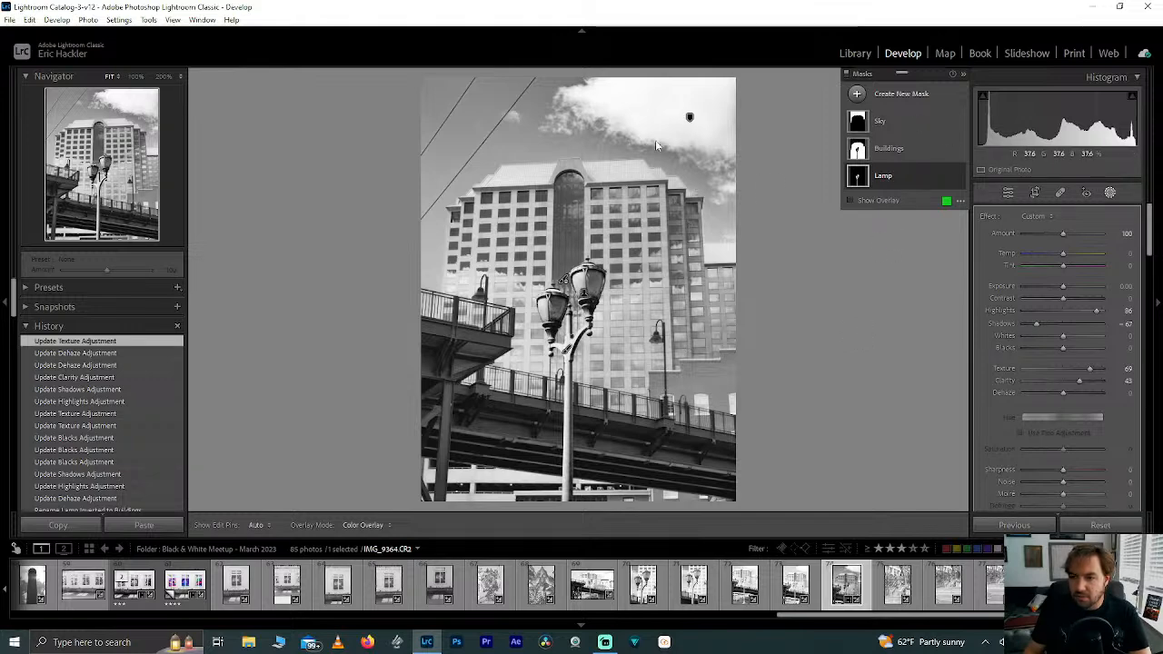
- Reset Texture to 0 on the Buildings mask and on the Sky mask
left_click(902, 150)
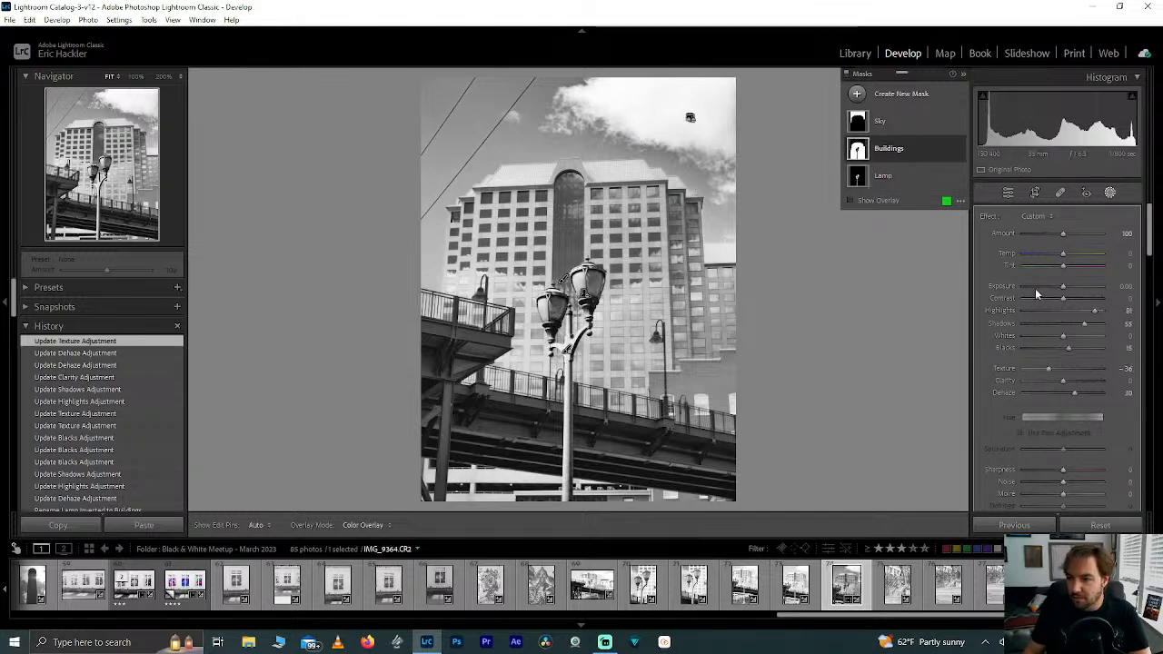
double_click(1048, 369)
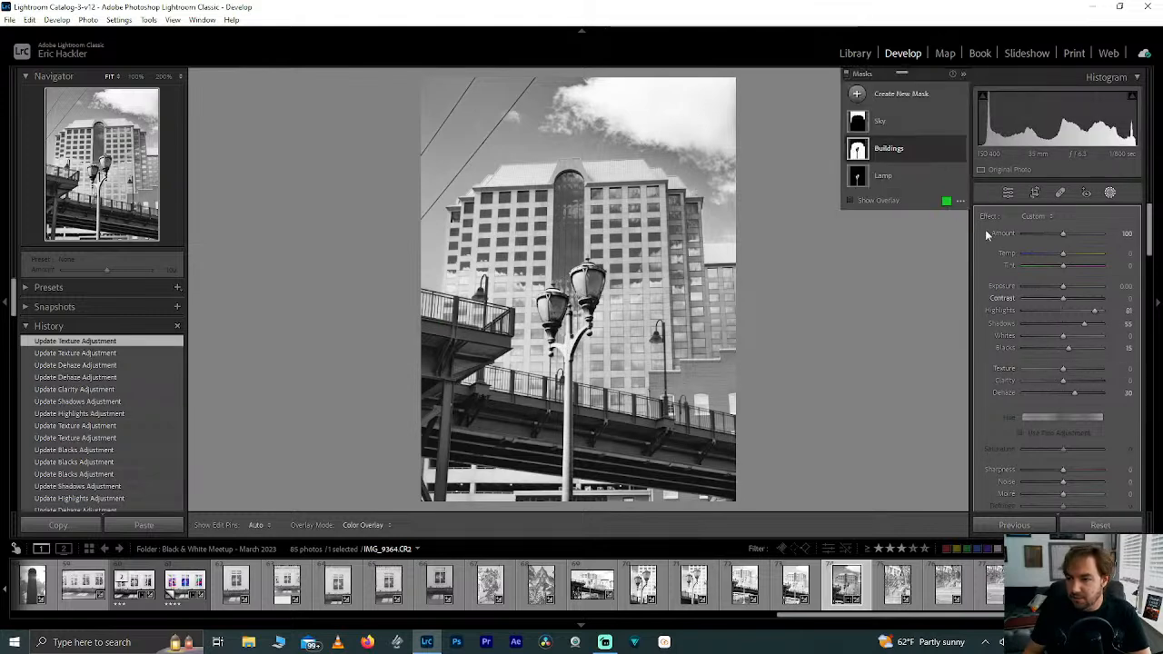
left_click(924, 122)
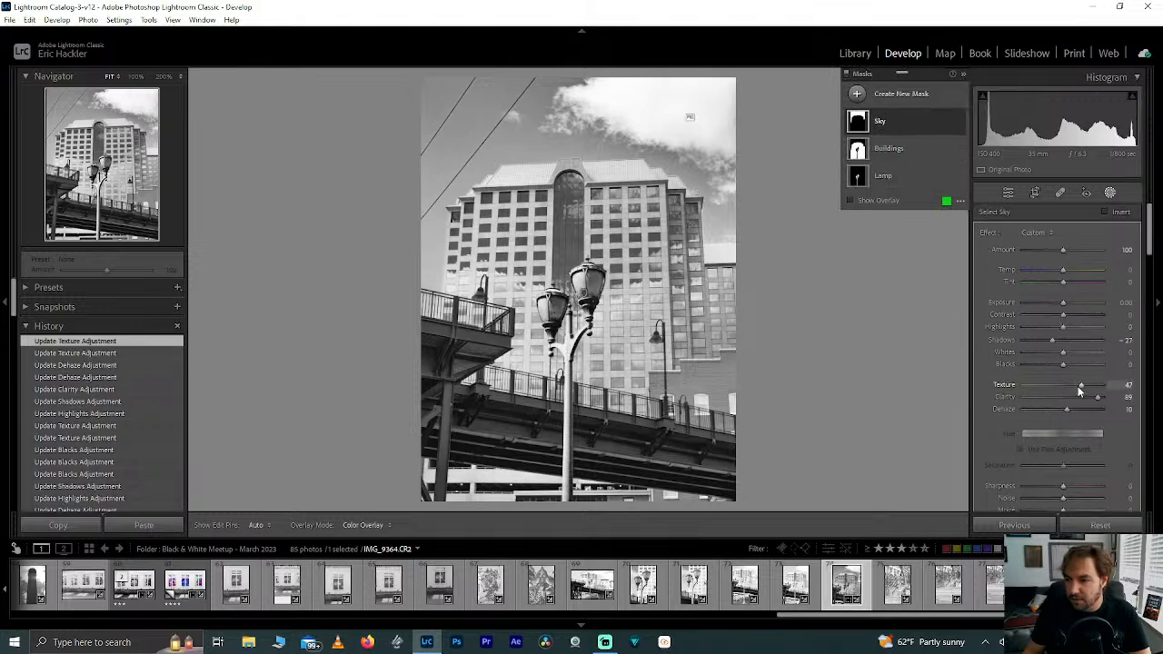
double_click(1078, 386)
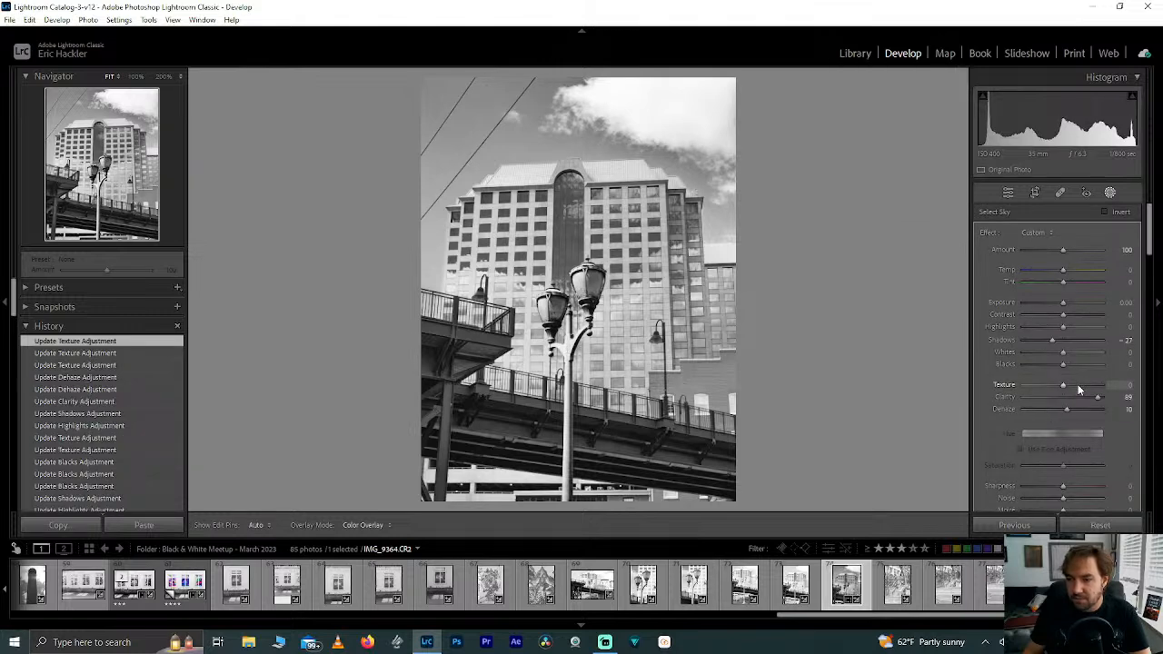
- On the Sky mask, set Clarity and Texture to 100, check the roofline at 200%, and set Noise to 100
left_click_drag(1098, 397, 1096, 398)
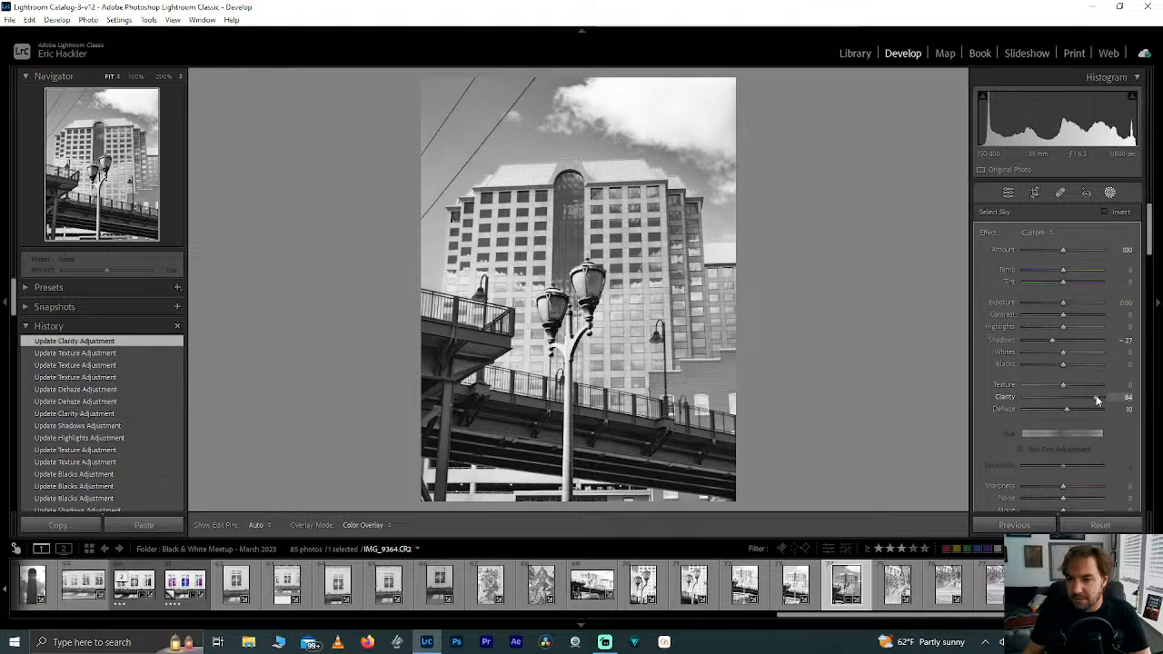
left_click_drag(1083, 401, 1147, 400)
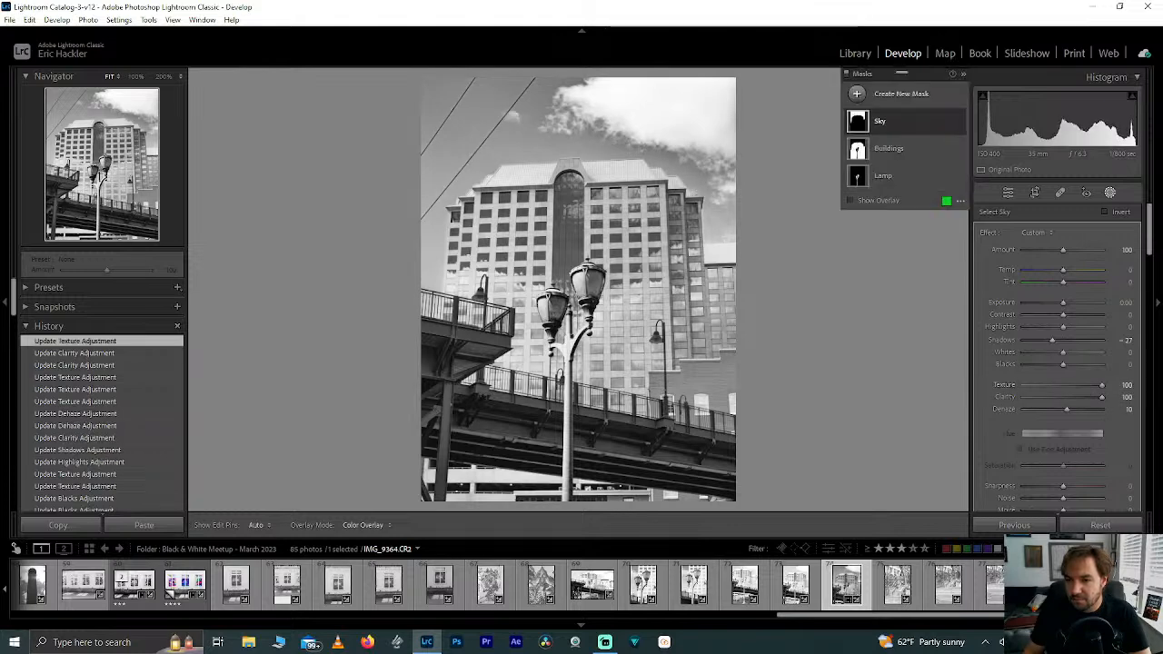
left_click(106, 115)
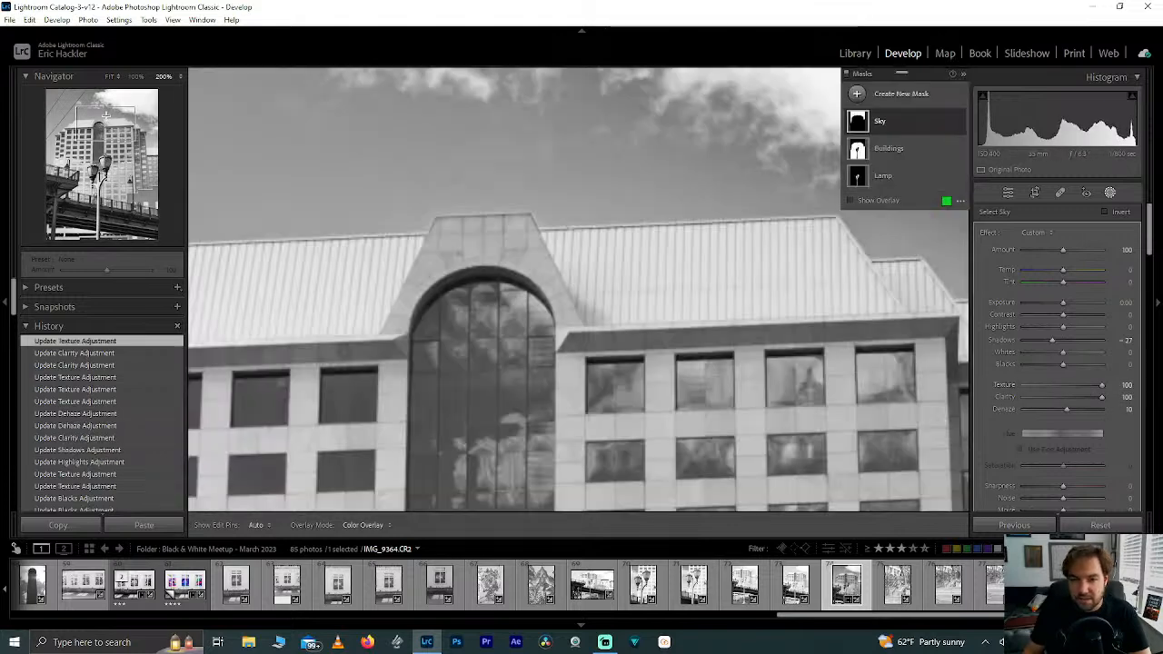
left_click_drag(106, 115, 94, 122)
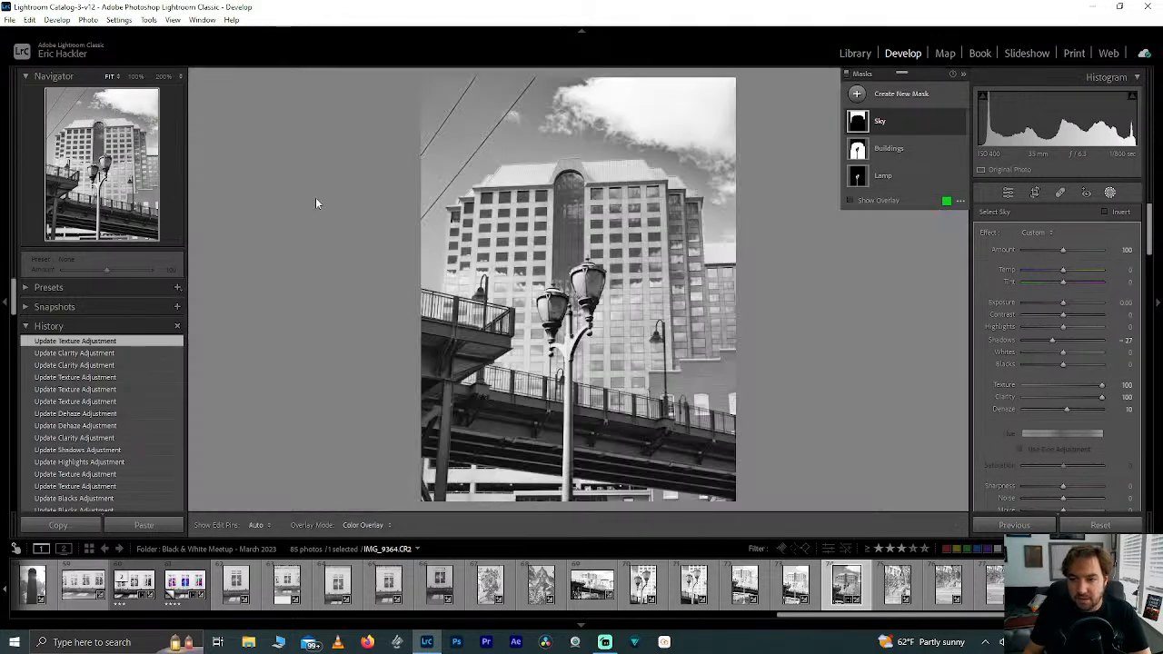
left_click_drag(1063, 498, 1104, 502)
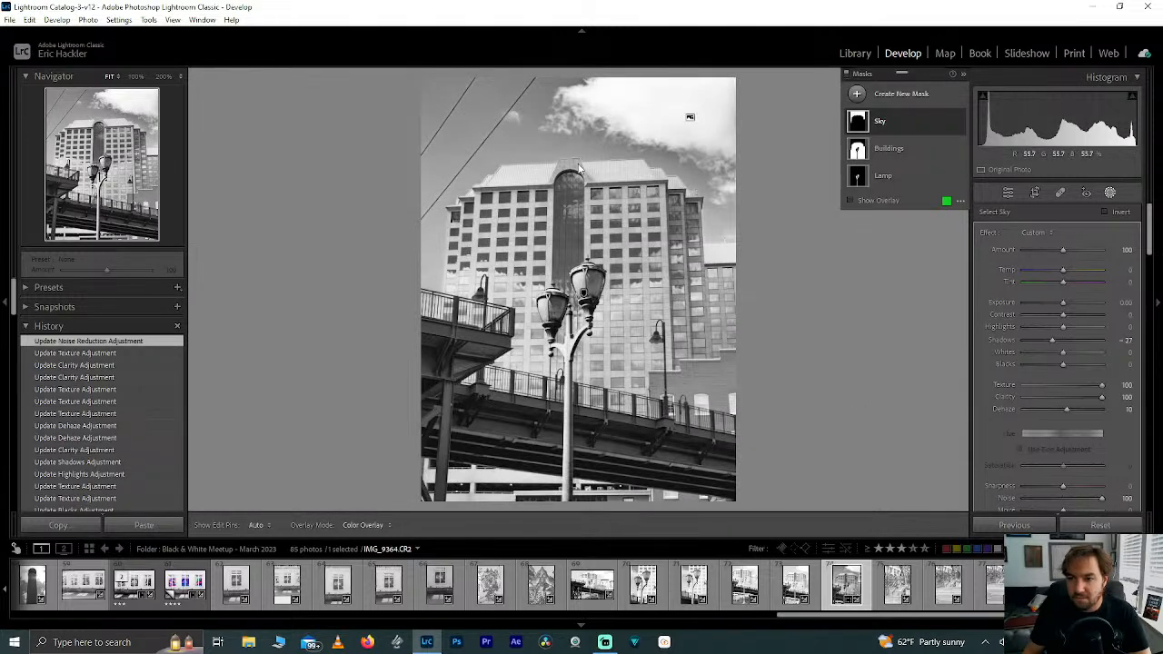
- On the Sky mask, set Blacks to -35 and Highlights to 41, try a Contrast increase and reset it, and check the clouds and roofline at 200%
left_click_drag(1065, 365, 1039, 366)
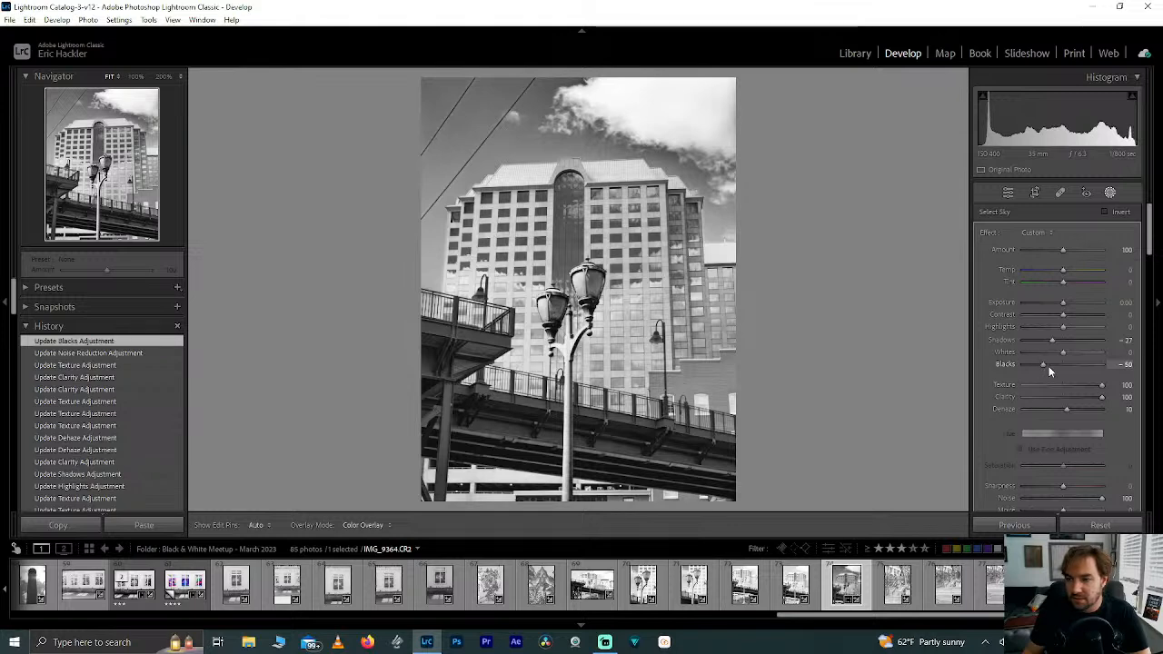
left_click_drag(1049, 366, 1051, 365)
mouse_move(1065, 326)
left_mouse_down()
mouse_move(1108, 320)
mouse_move(1073, 314)
left_mouse_up()
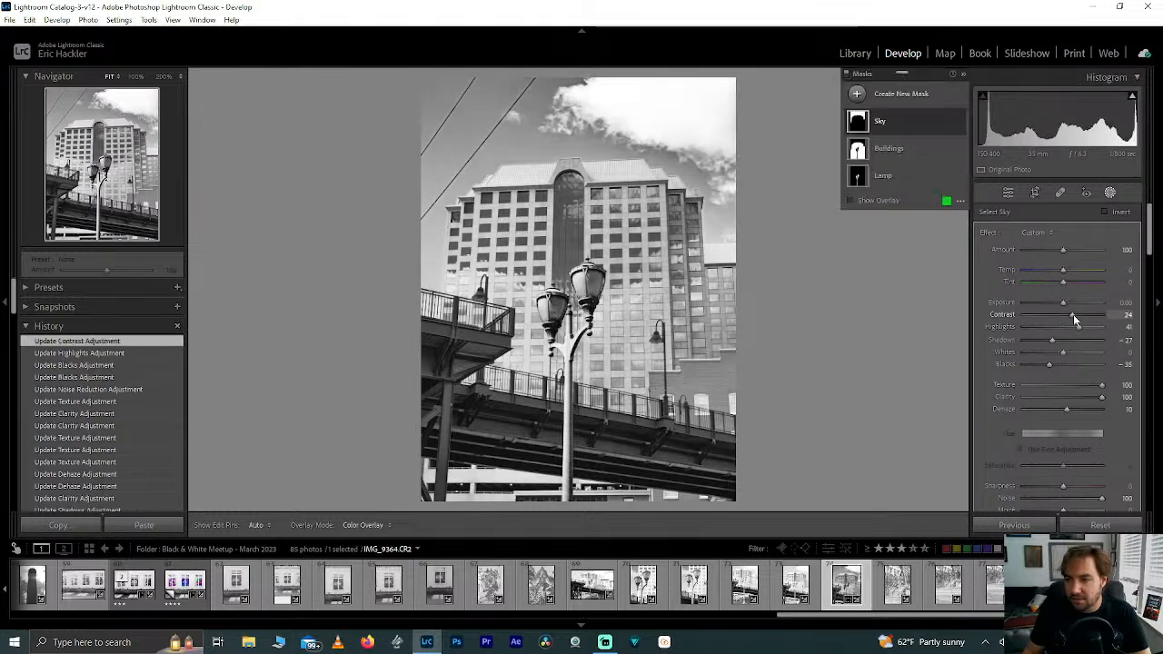
double_click(1073, 314)
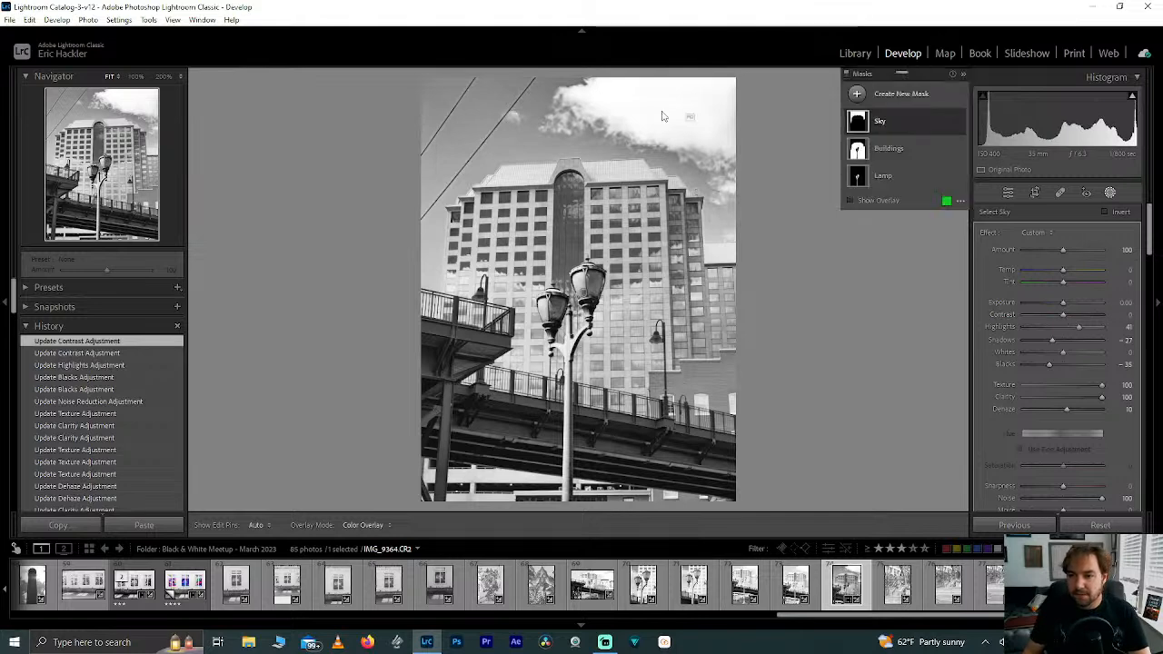
left_click(100, 107)
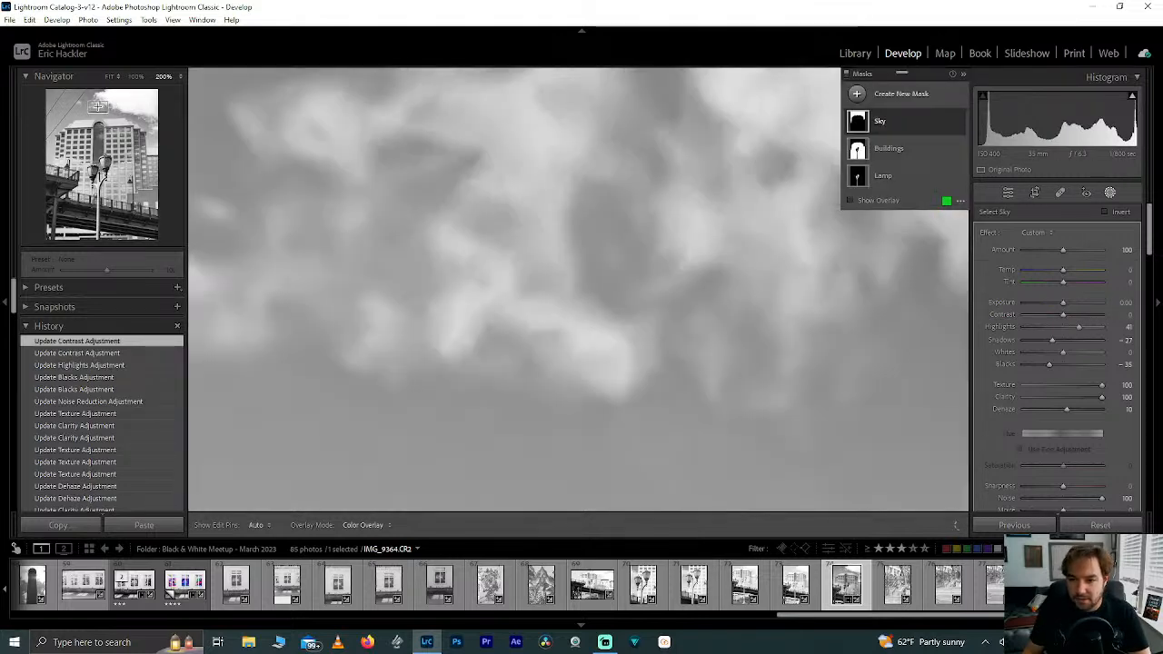
left_click_drag(99, 106, 93, 117)
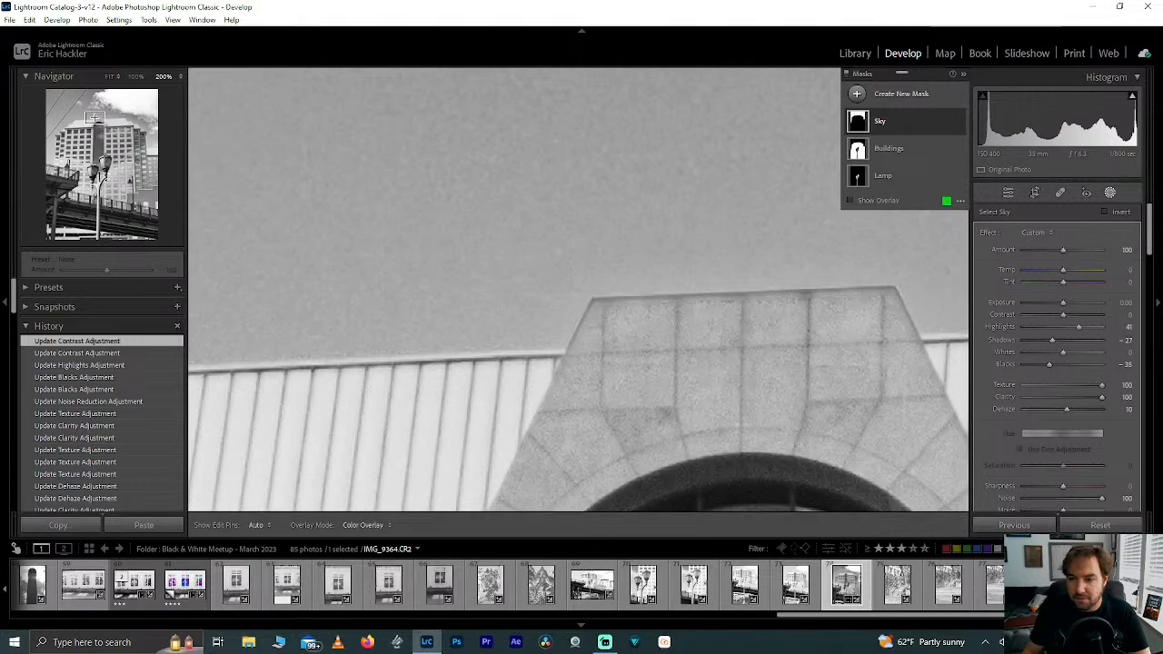
key("z")
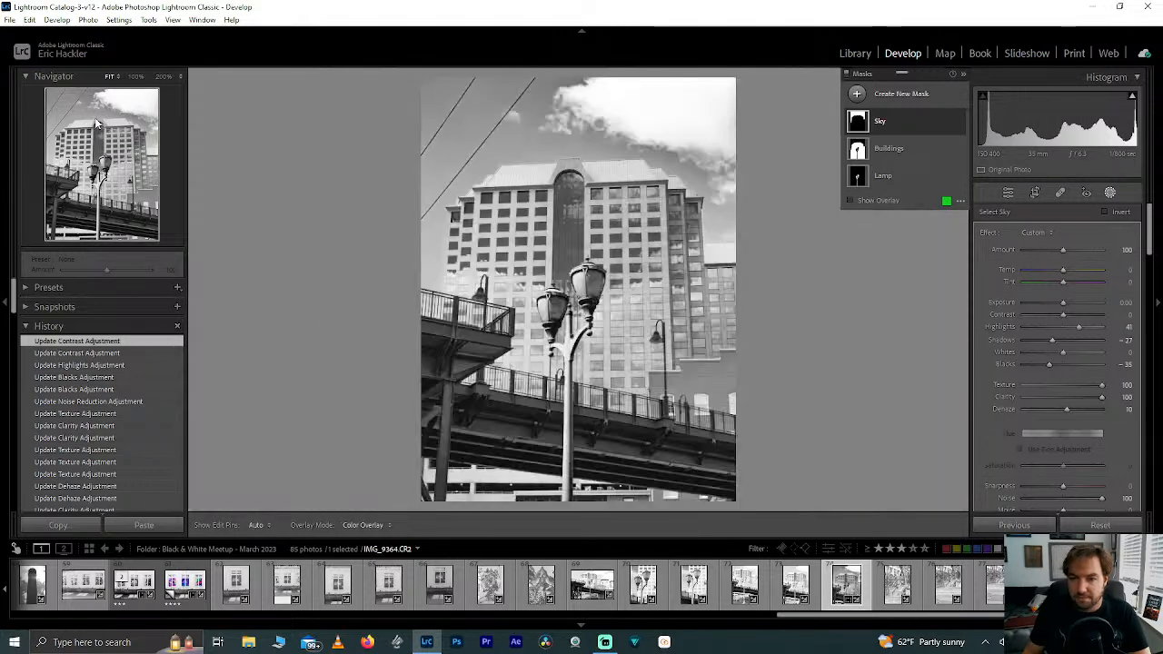
- On the Lamp mask, raise Highlights to 100 and Whites to 35
left_click(890, 179)
left_click_drag(1097, 311, 1127, 316)
left_click_drag(1064, 335, 1079, 343)
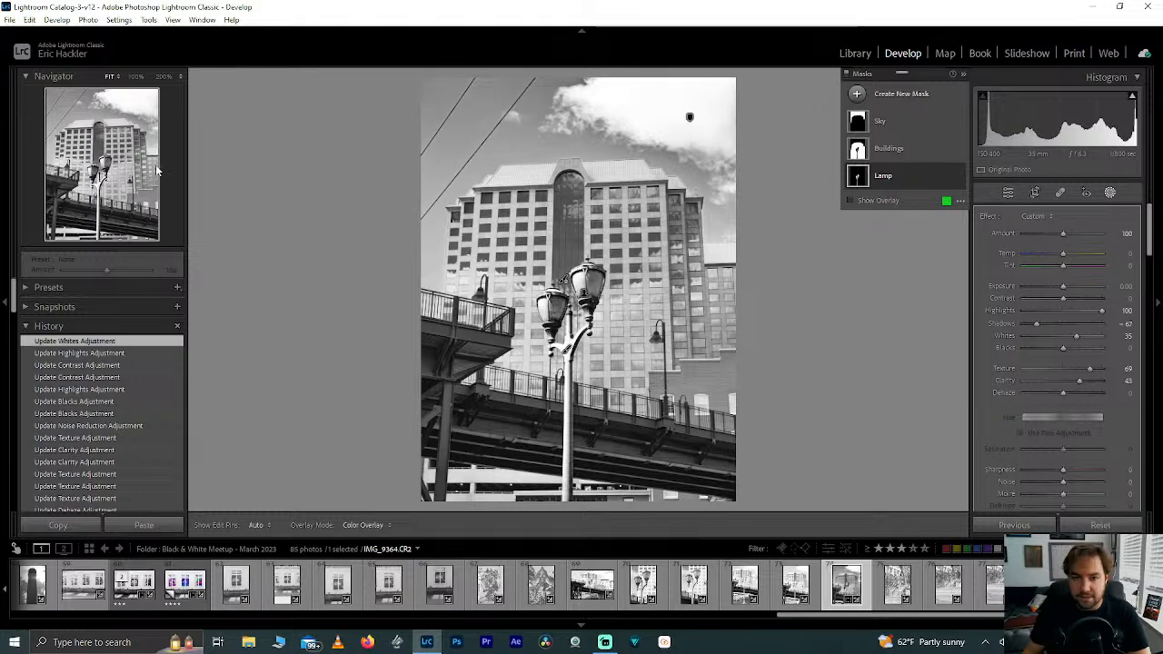
- Create an Objects mask with brush size 6 over the bright left glass panel of the upper street lamp
left_click(135, 76)
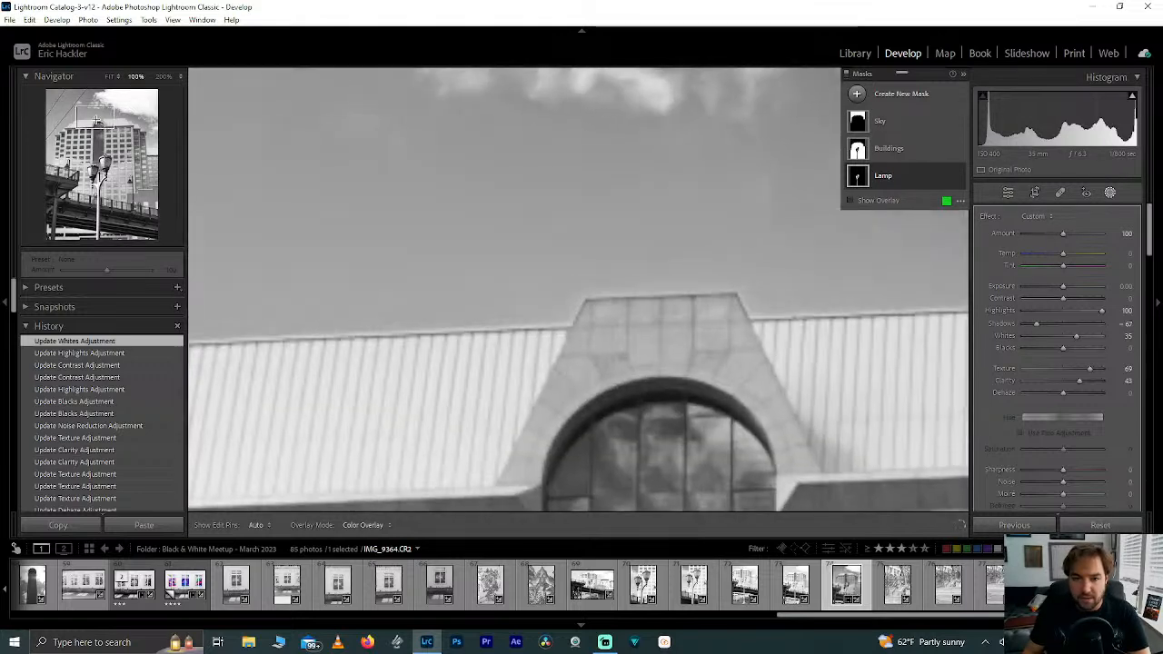
left_click(96, 144)
left_click(98, 162)
left_click_drag(98, 163, 100, 169)
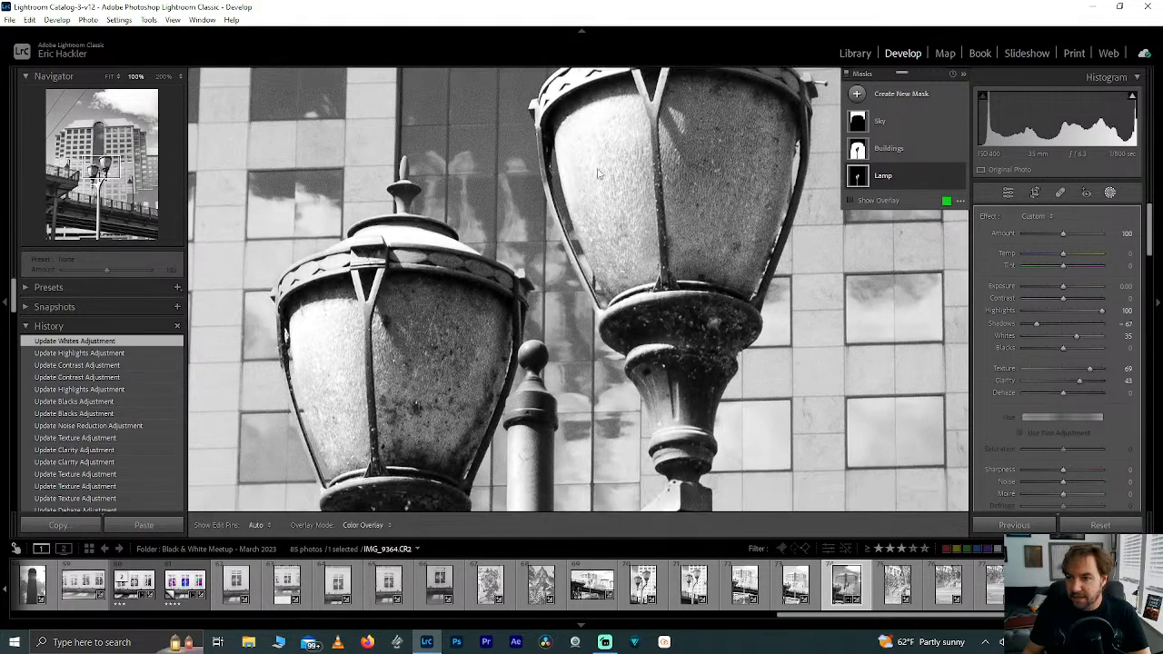
left_click_drag(100, 169, 100, 169)
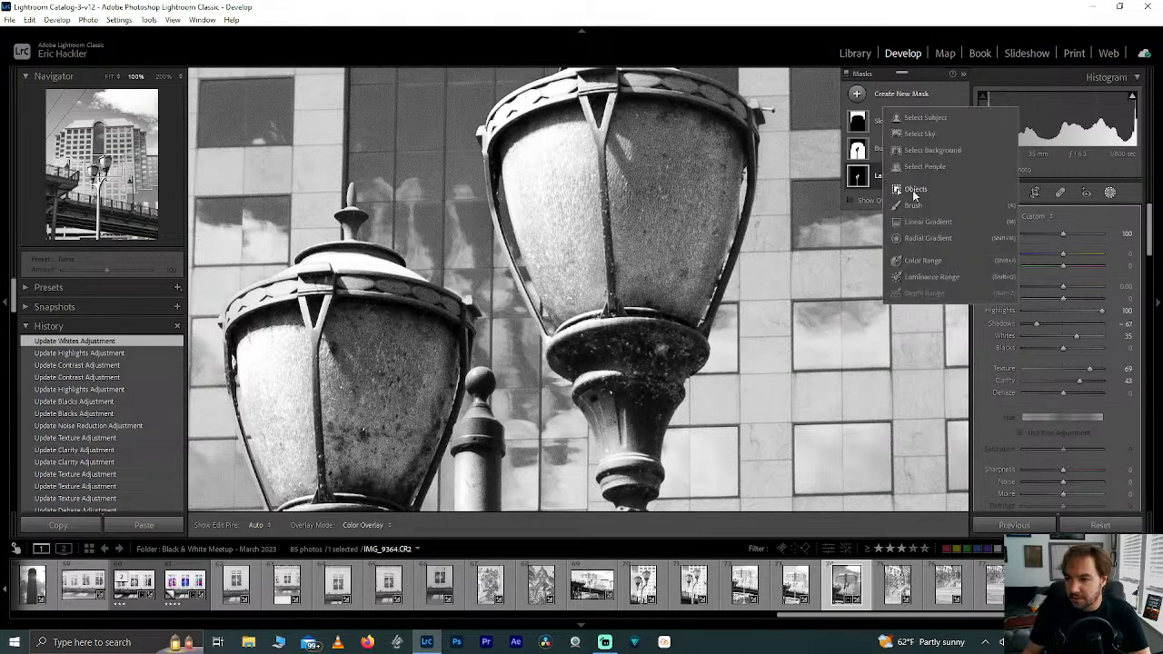
left_click(912, 190)
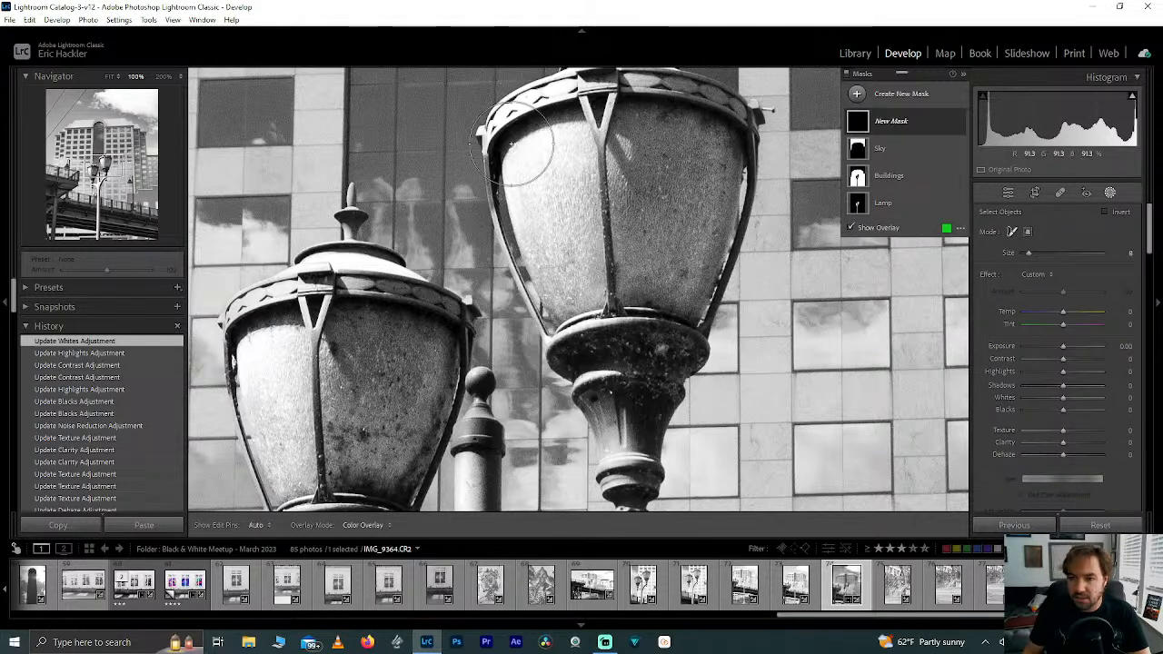
scroll(518, 172, "down", 1)
scroll(518, 171, "down", 1)
mouse_move(507, 157)
left_mouse_down()
mouse_move(565, 121)
mouse_move(591, 286)
mouse_move(558, 303)
mouse_move(535, 256)
mouse_move(540, 219)
mouse_move(519, 187)
mouse_move(532, 254)
left_mouse_up()
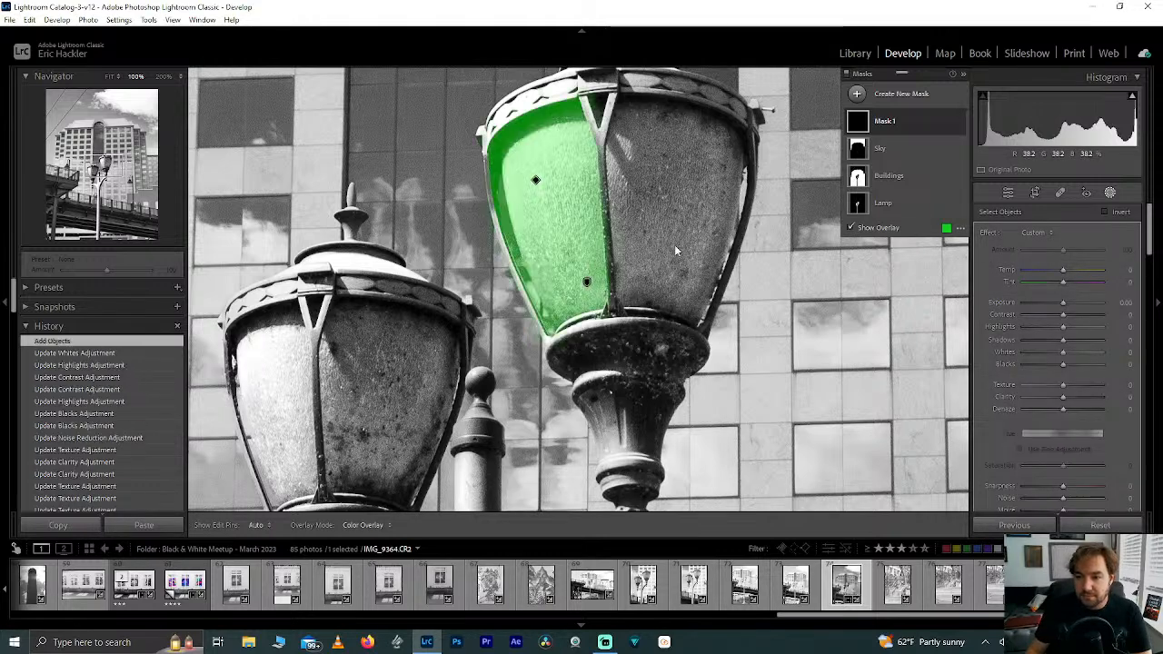
- Add the bright left glass panel of the lower street lamp to the new mask as a second object selection
left_click(891, 125)
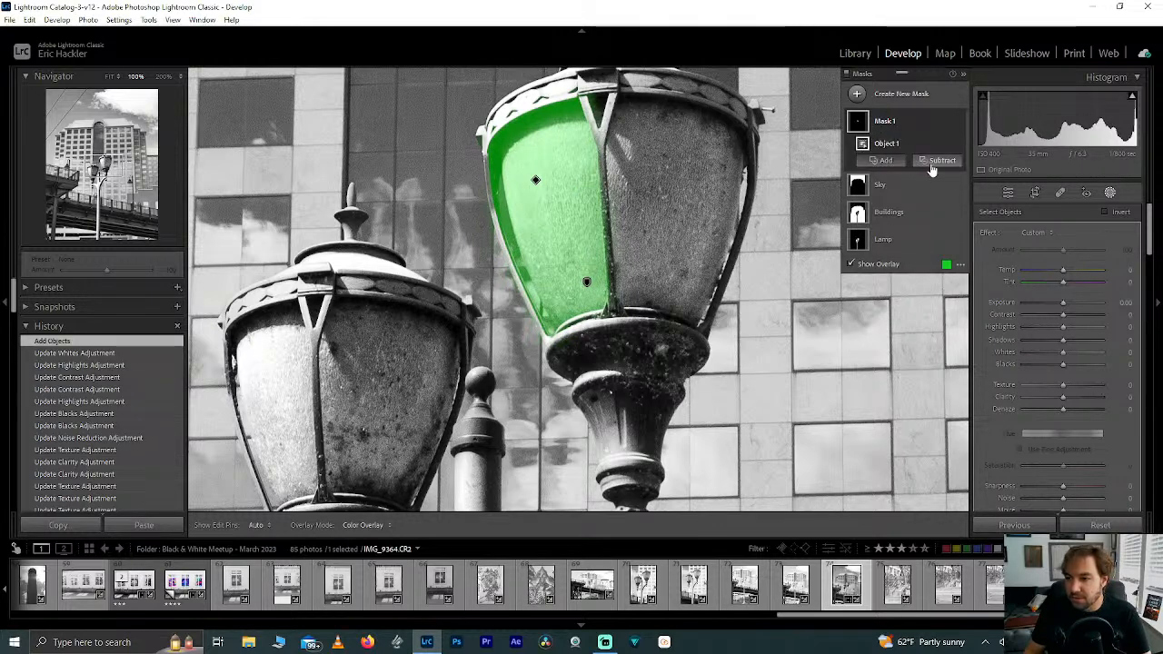
left_click(882, 160)
left_click(892, 261)
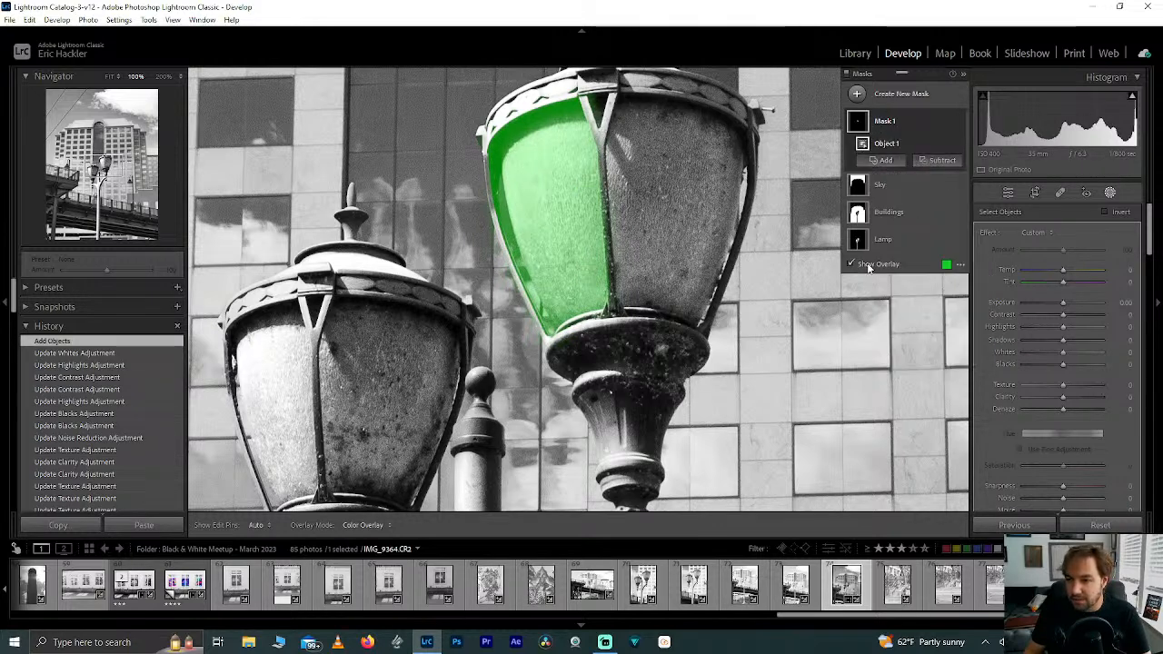
left_click(243, 337)
mouse_move(243, 337)
left_mouse_down()
mouse_move(263, 320)
mouse_move(289, 344)
mouse_move(288, 486)
mouse_move(275, 470)
mouse_move(267, 380)
left_mouse_up()
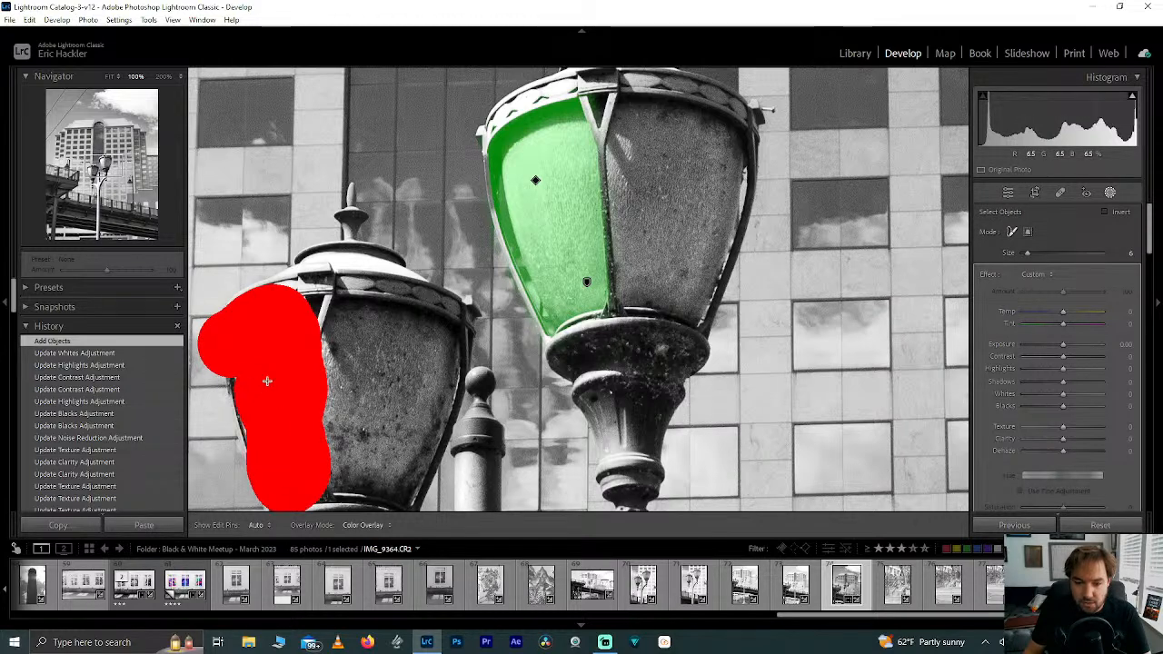
left_click_drag(277, 427, 278, 427)
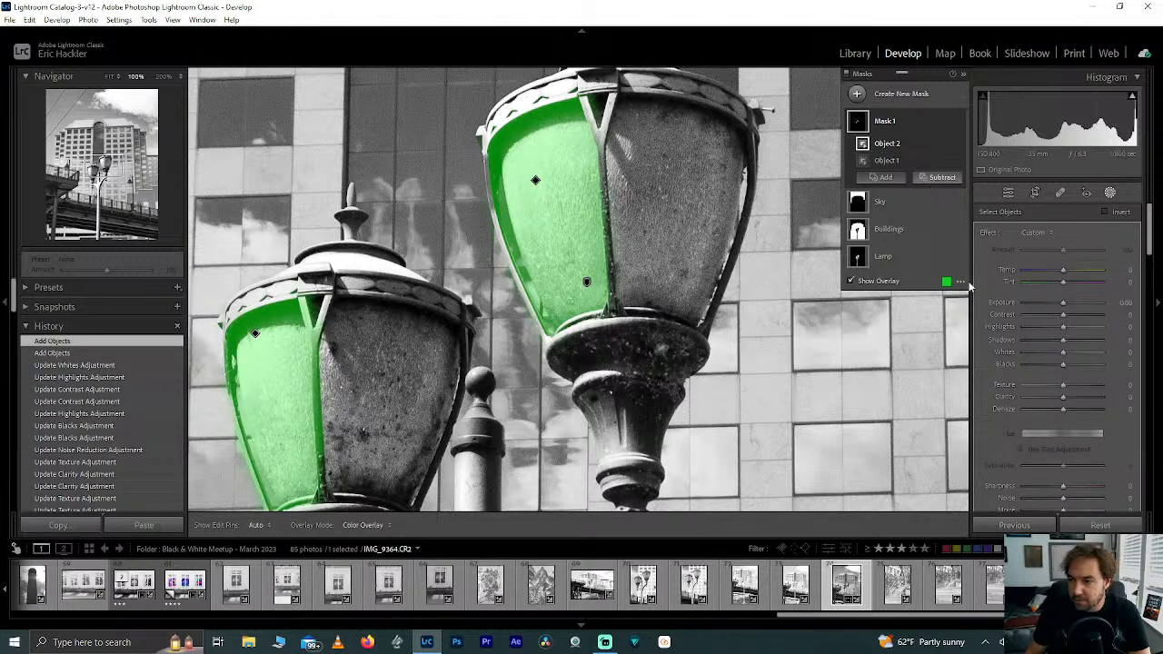
left_click(948, 292)
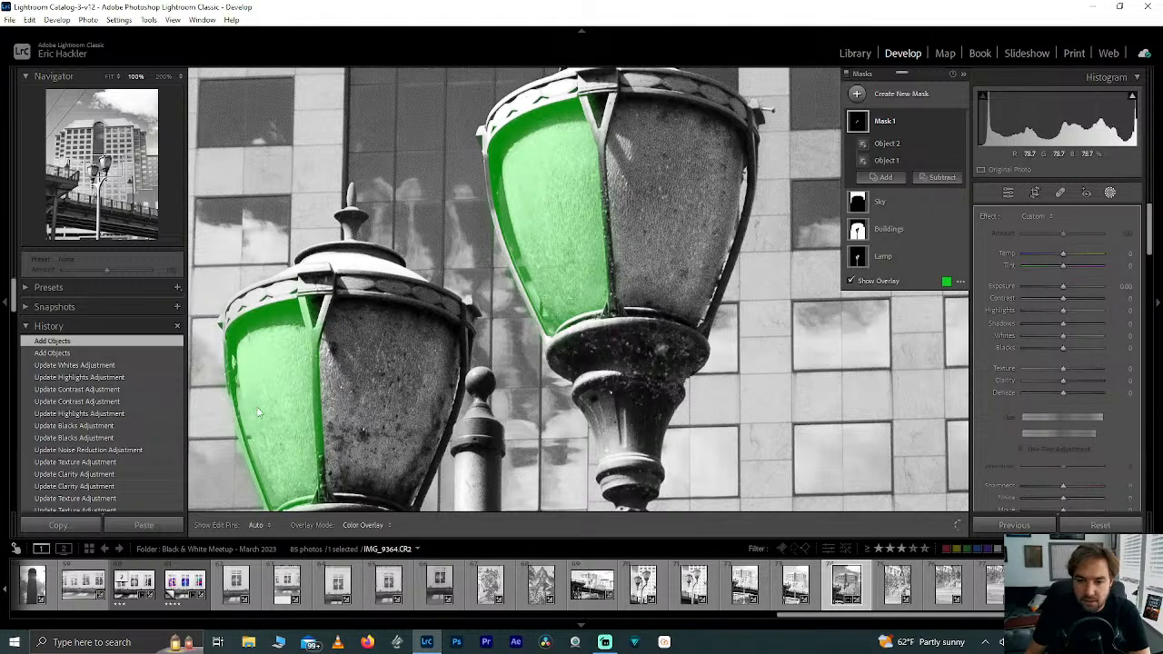
- Subtract the metal frame along both edges of the lower lamp's left glass panel from the mask with a size 8 brush
left_click(163, 76)
left_click_drag(103, 167, 95, 171)
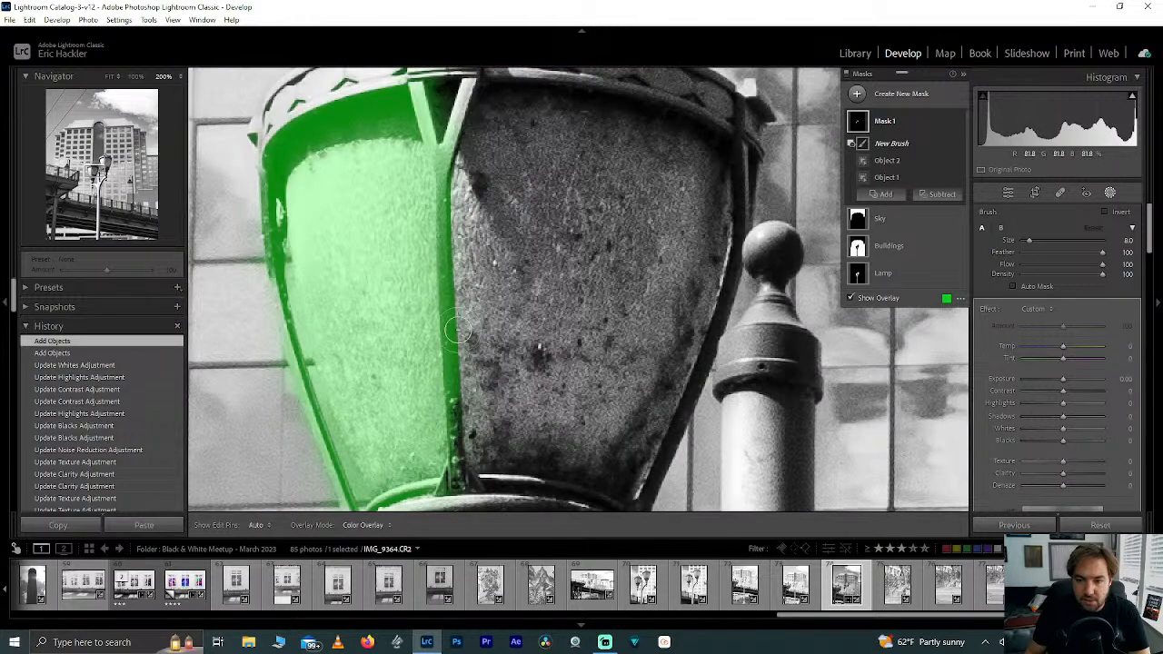
left_click_drag(456, 143, 444, 189)
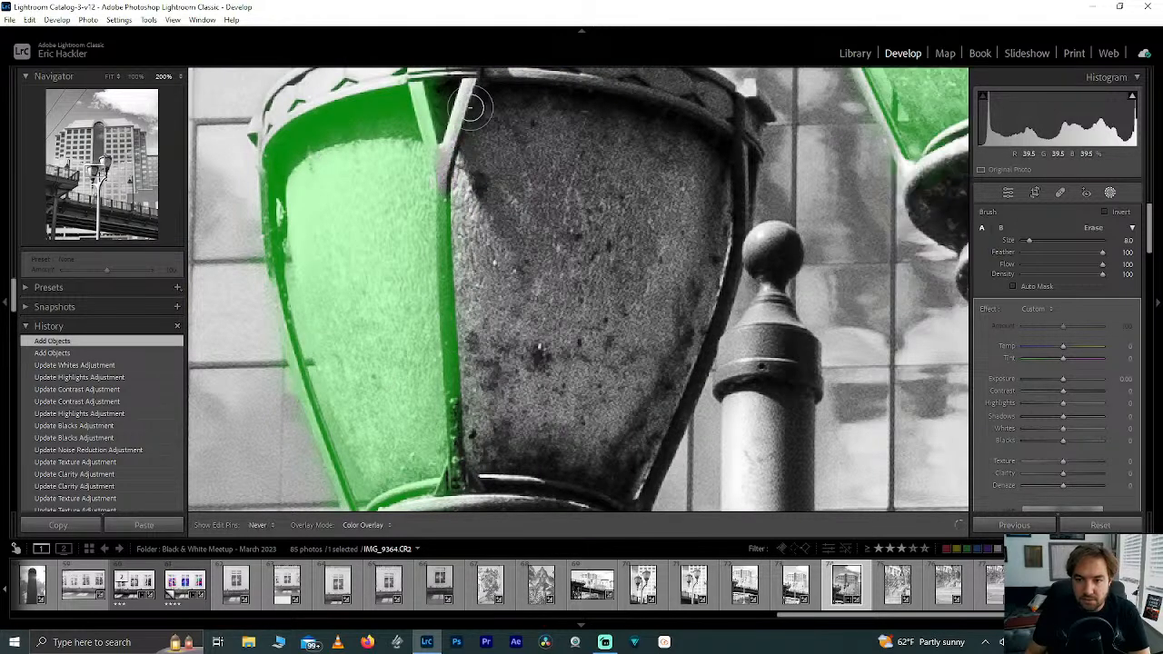
mouse_move(441, 122)
left_mouse_down()
mouse_move(432, 89)
mouse_move(470, 192)
mouse_move(451, 241)
mouse_move(460, 191)
mouse_move(455, 410)
mouse_move(463, 195)
mouse_move(476, 368)
mouse_move(466, 475)
mouse_move(457, 423)
mouse_move(458, 489)
mouse_move(345, 514)
left_mouse_up()
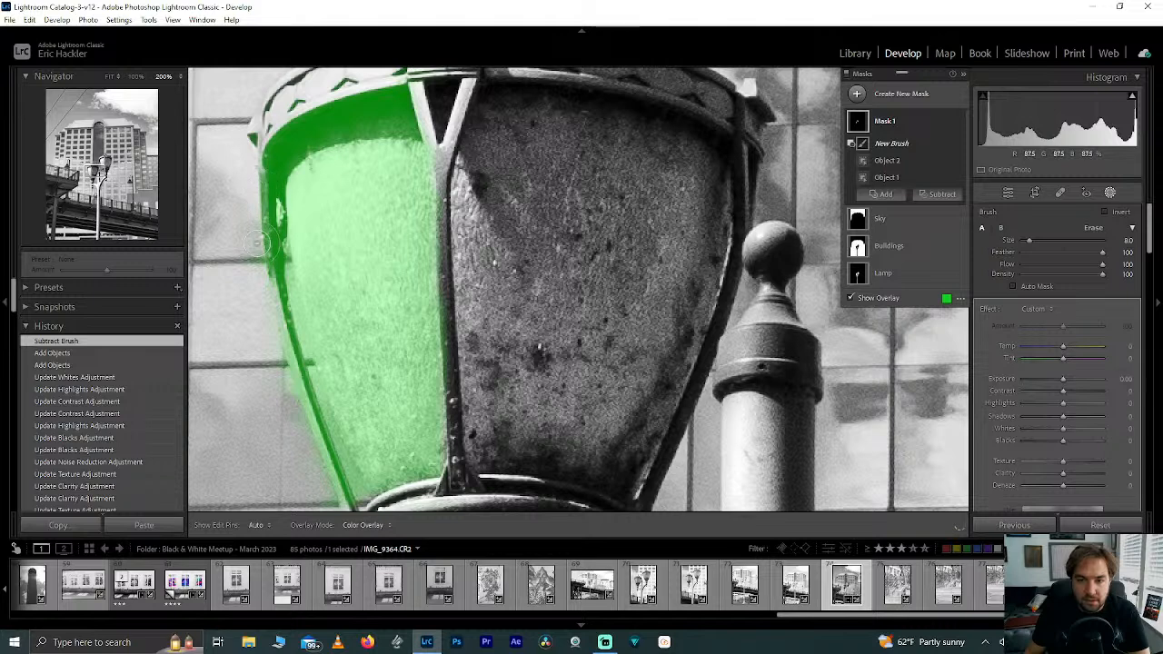
key("h")
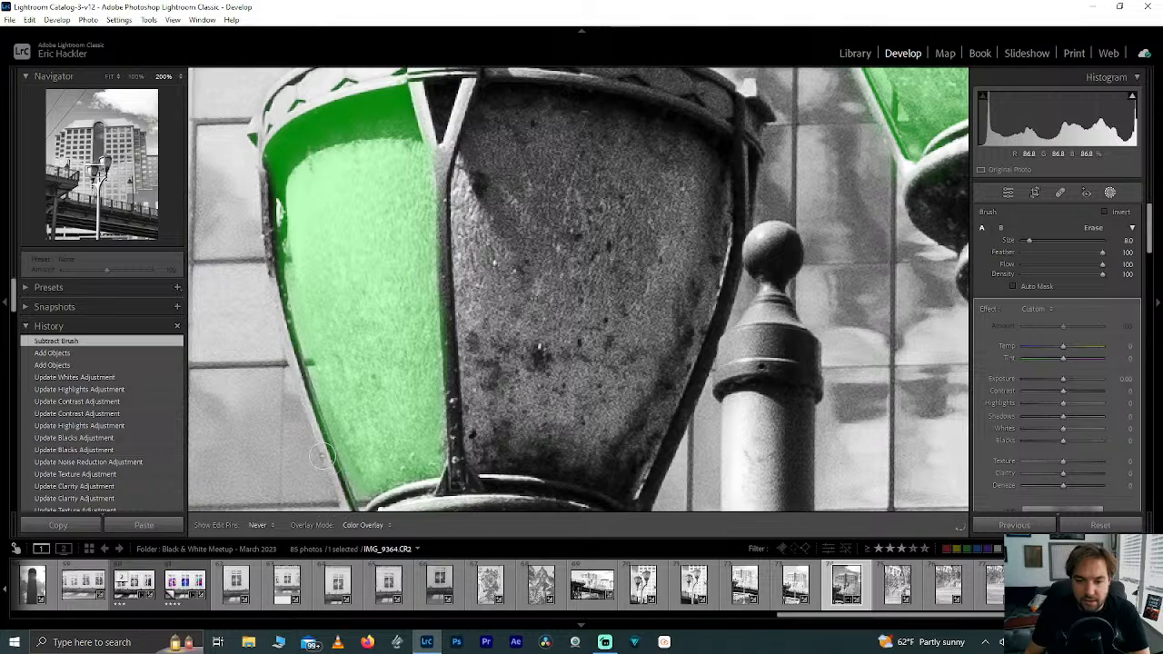
key("h")
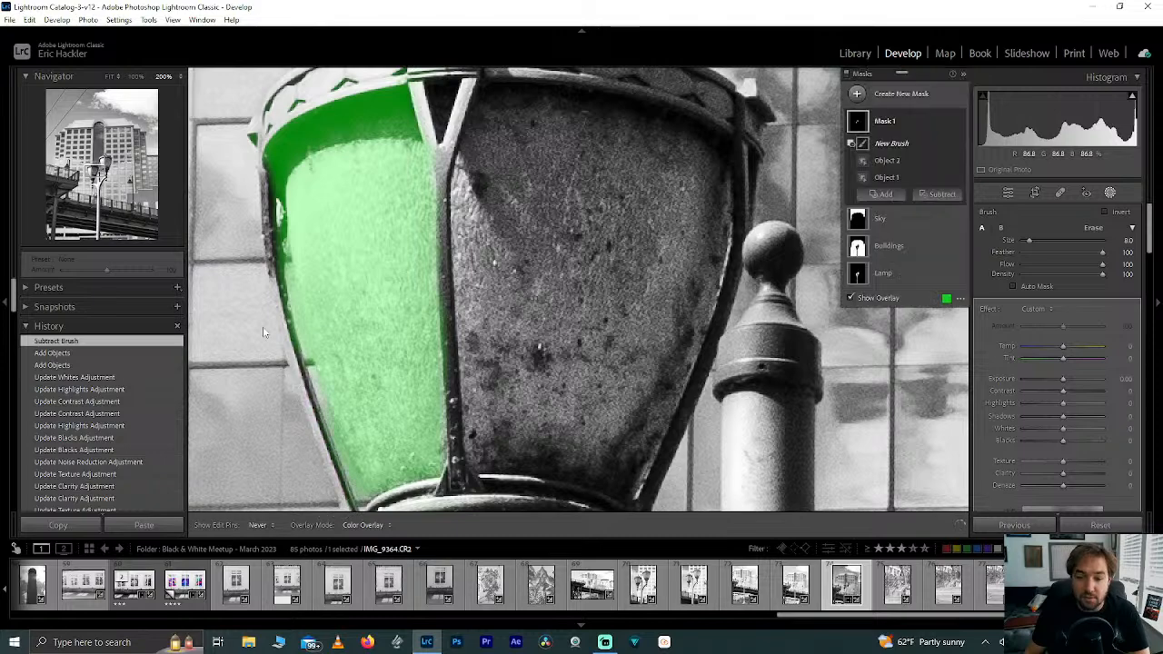
- Brush the mask spill off the dark base beneath the lower lamp's glass with the subtracting brush
mouse_move(545, 390)
left_mouse_down()
mouse_move(455, 136)
mouse_move(519, 339)
left_mouse_up()
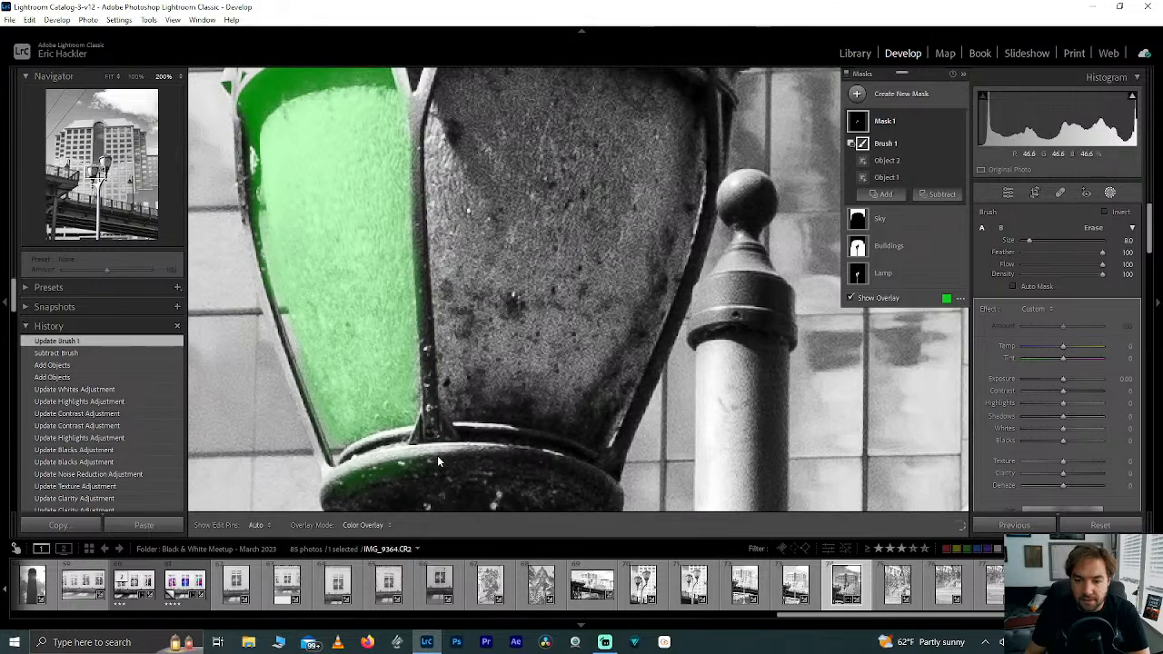
key("h")
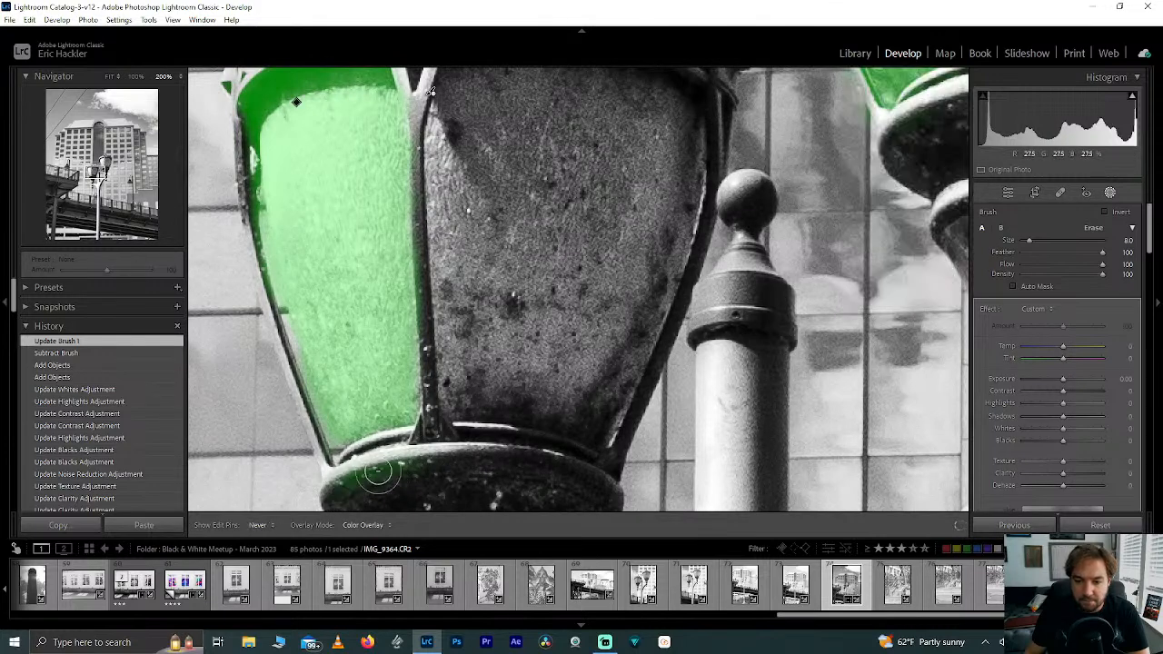
mouse_move(436, 469)
left_mouse_down()
mouse_move(326, 496)
mouse_move(402, 477)
left_mouse_up()
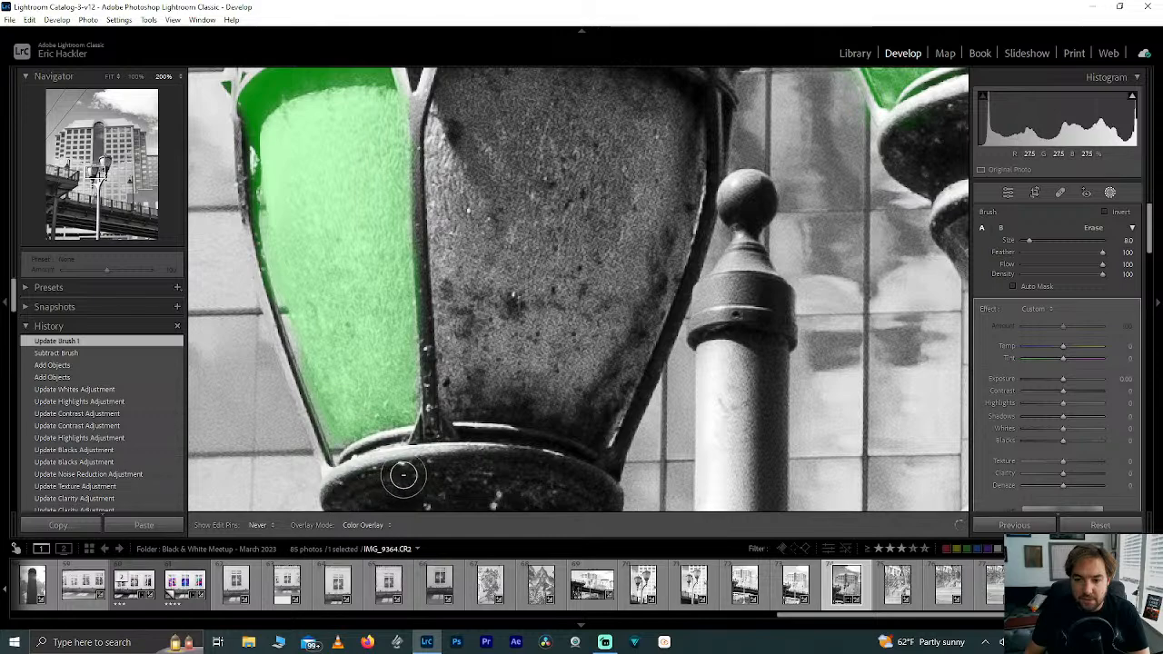
- Brush the outer left frame and the gap beside the glass of the upper lamp out of the mask
mouse_move(100, 173)
left_mouse_down()
mouse_move(122, 165)
mouse_move(102, 160)
left_mouse_up()
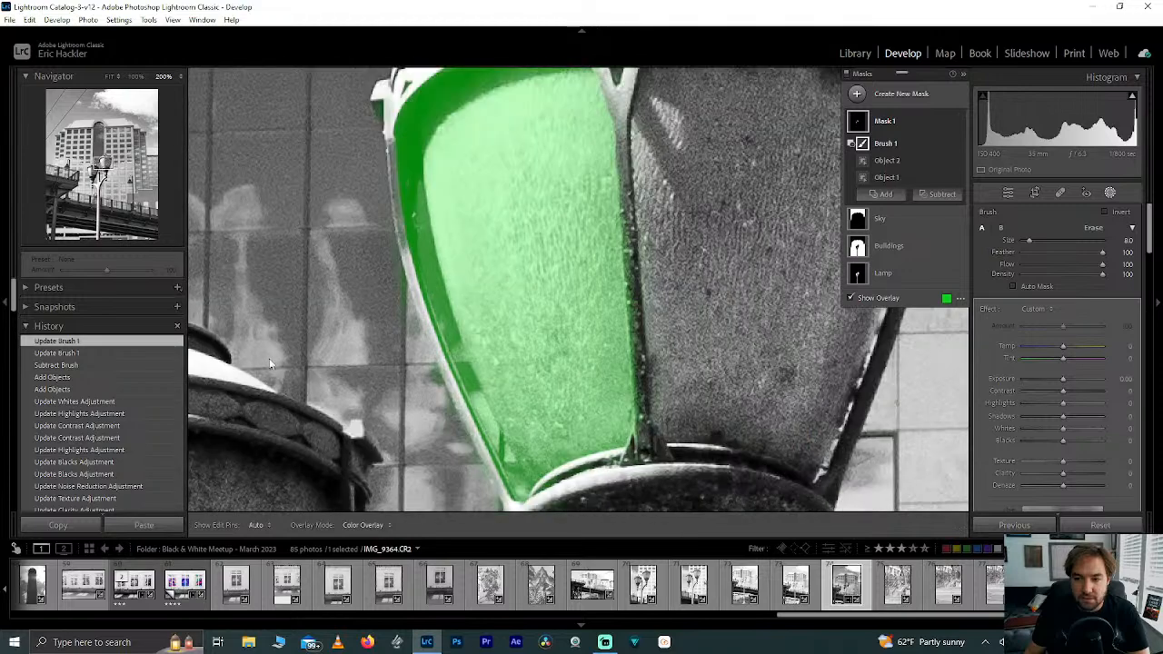
key("h")
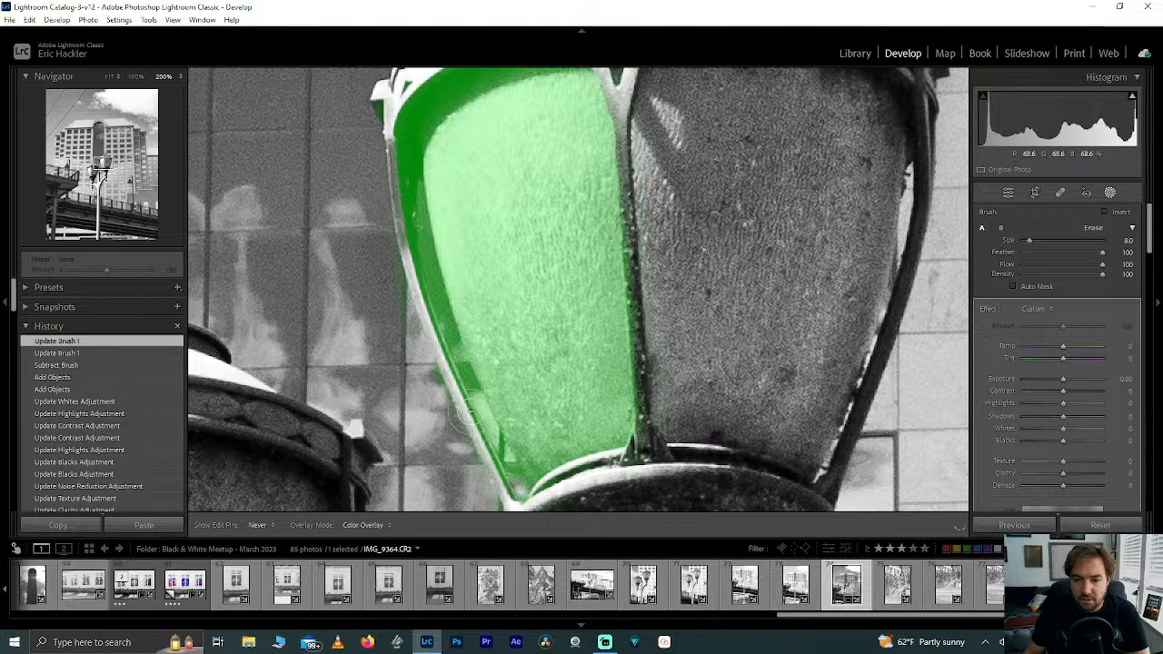
left_click_drag(451, 382, 434, 409)
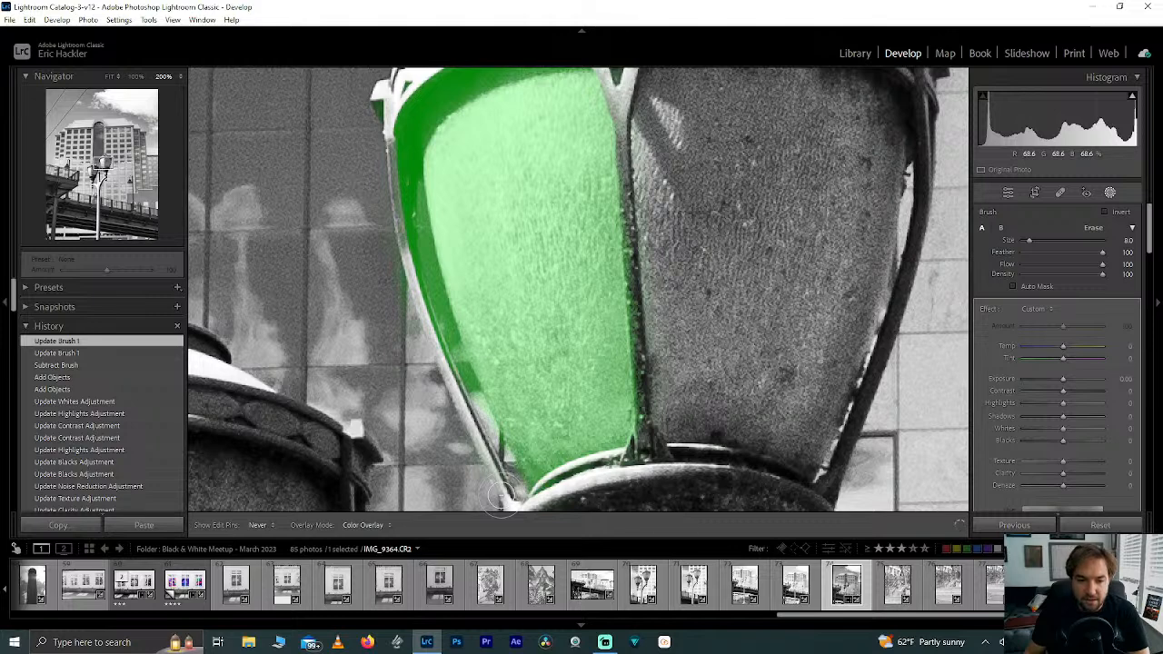
left_click_drag(500, 496, 502, 497)
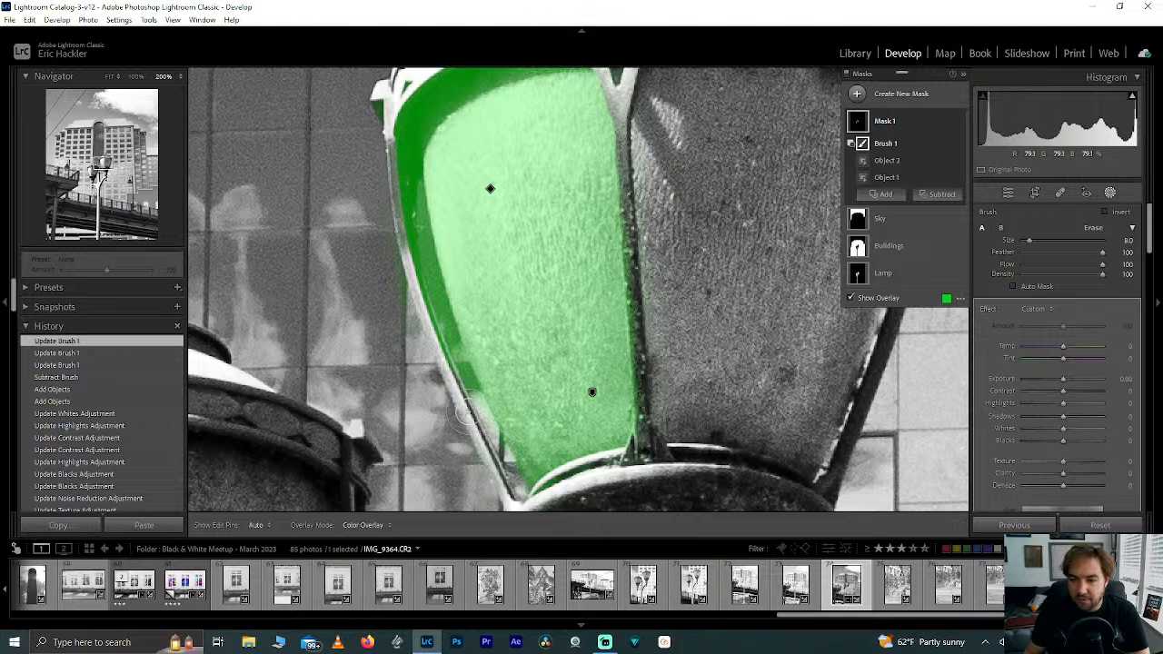
mouse_move(472, 430)
left_mouse_down()
mouse_move(412, 260)
mouse_move(391, 130)
left_mouse_up()
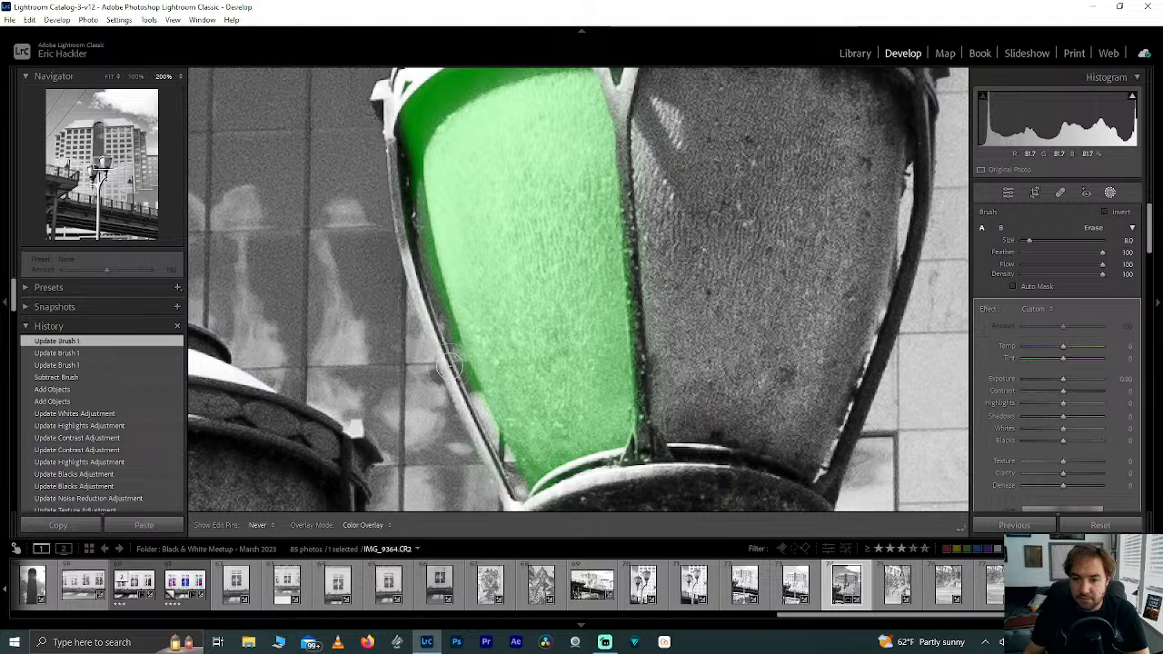
mouse_move(456, 372)
left_mouse_down()
mouse_move(418, 305)
mouse_move(422, 250)
mouse_move(406, 185)
mouse_move(416, 291)
mouse_move(418, 278)
mouse_move(456, 412)
left_mouse_up()
left_click_drag(475, 464, 445, 432)
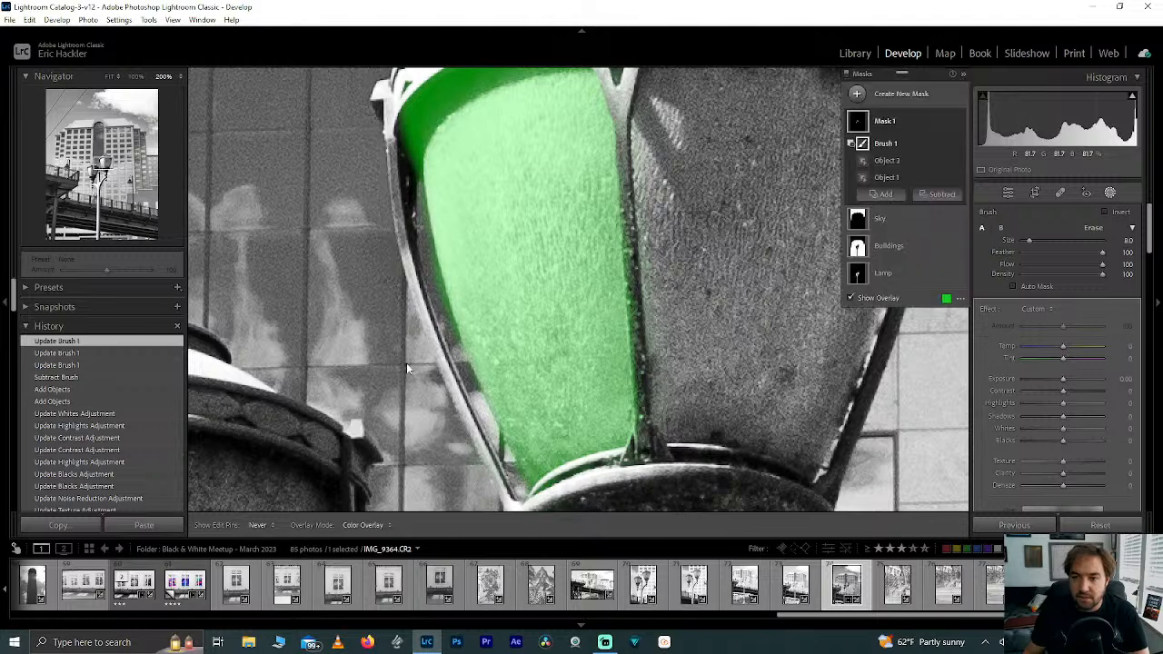
- Rename the mask covering the bright lamp glass as Light Panes
left_click_drag(101, 173, 102, 159)
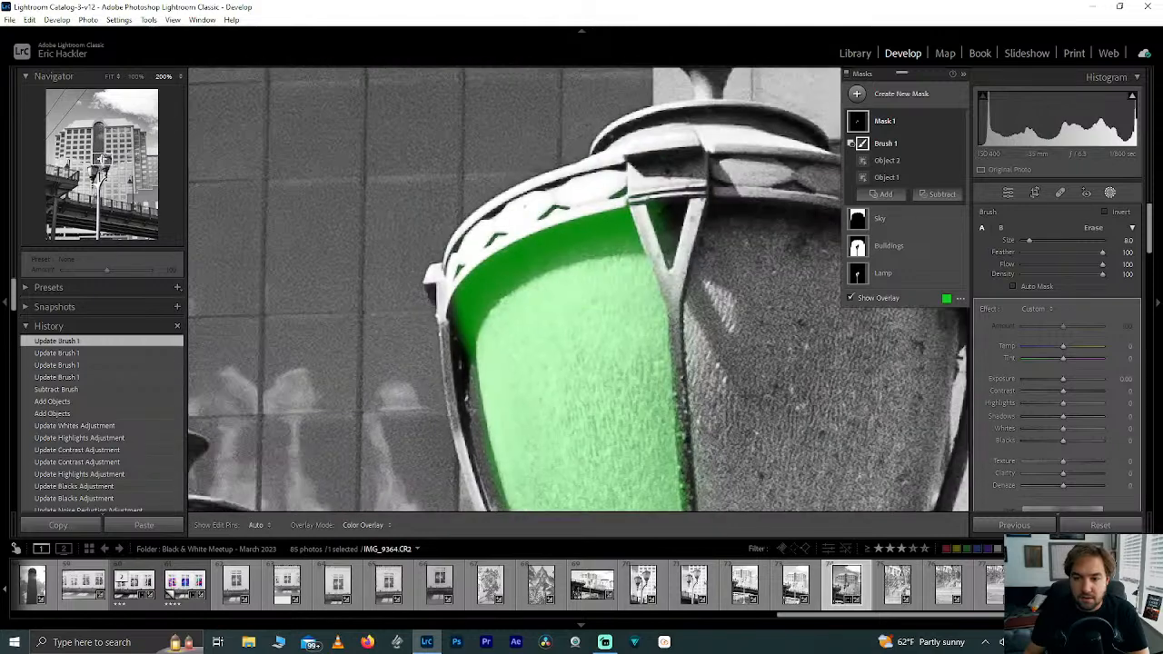
left_click(103, 161)
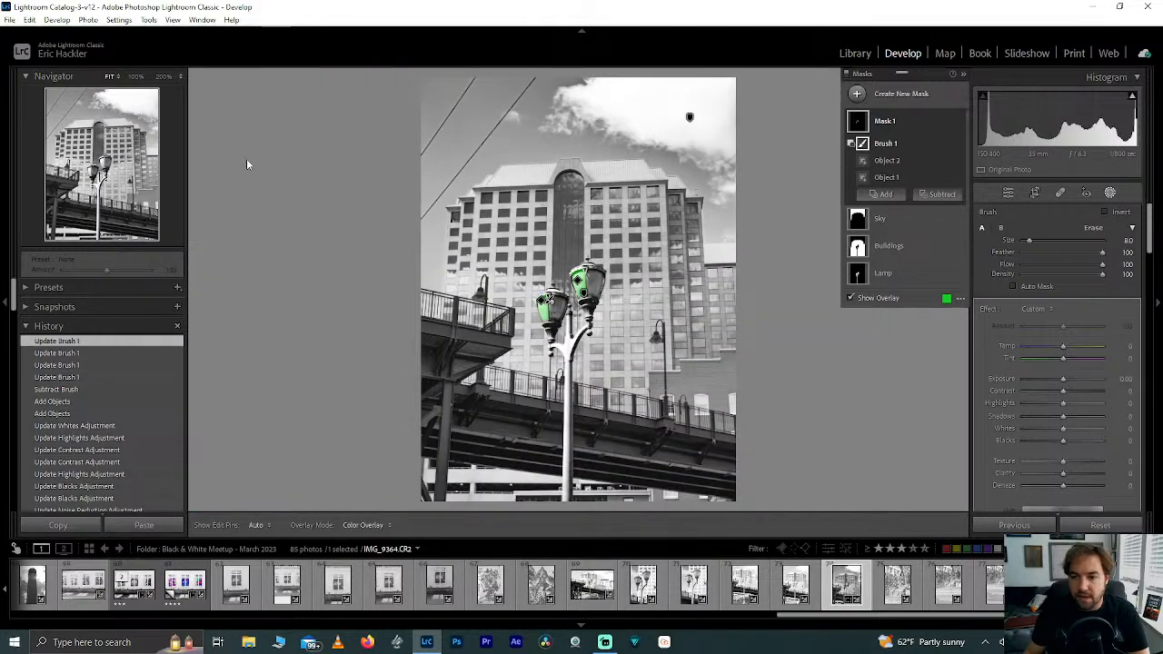
left_click(135, 77)
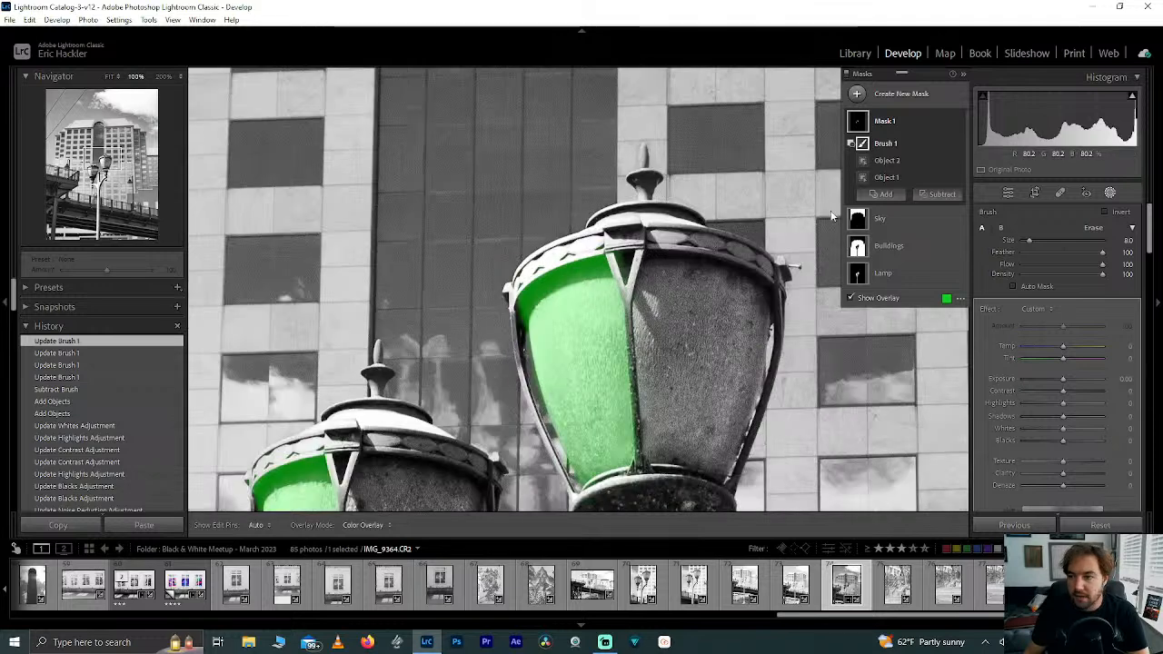
left_click(886, 122)
right_click(896, 127)
left_click(908, 132)
type("Light Panes")
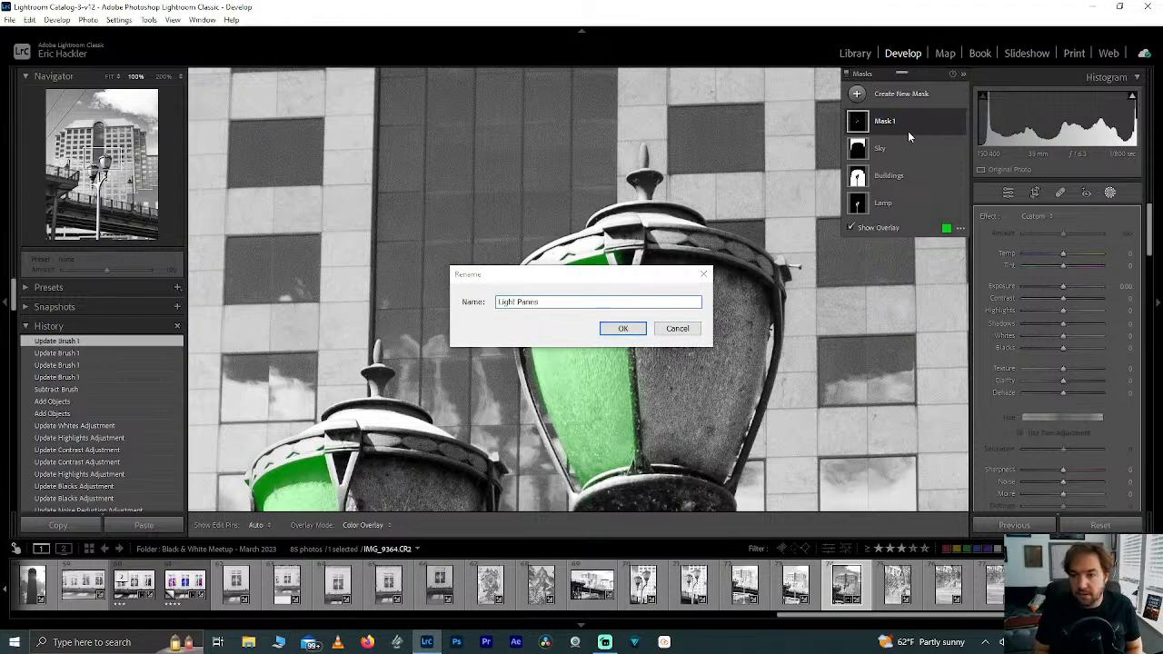
key("Return")
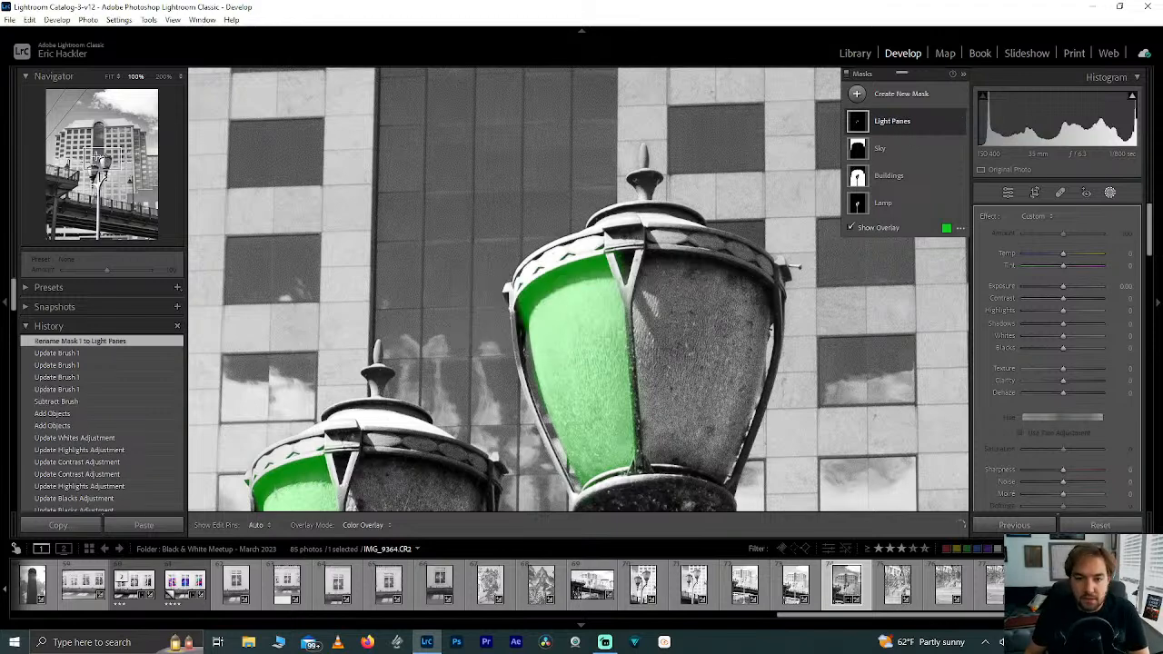
- Create a separate Objects mask with brush size 6 over the dark right glass panel of the upper street lamp
left_click_drag(102, 155, 101, 162)
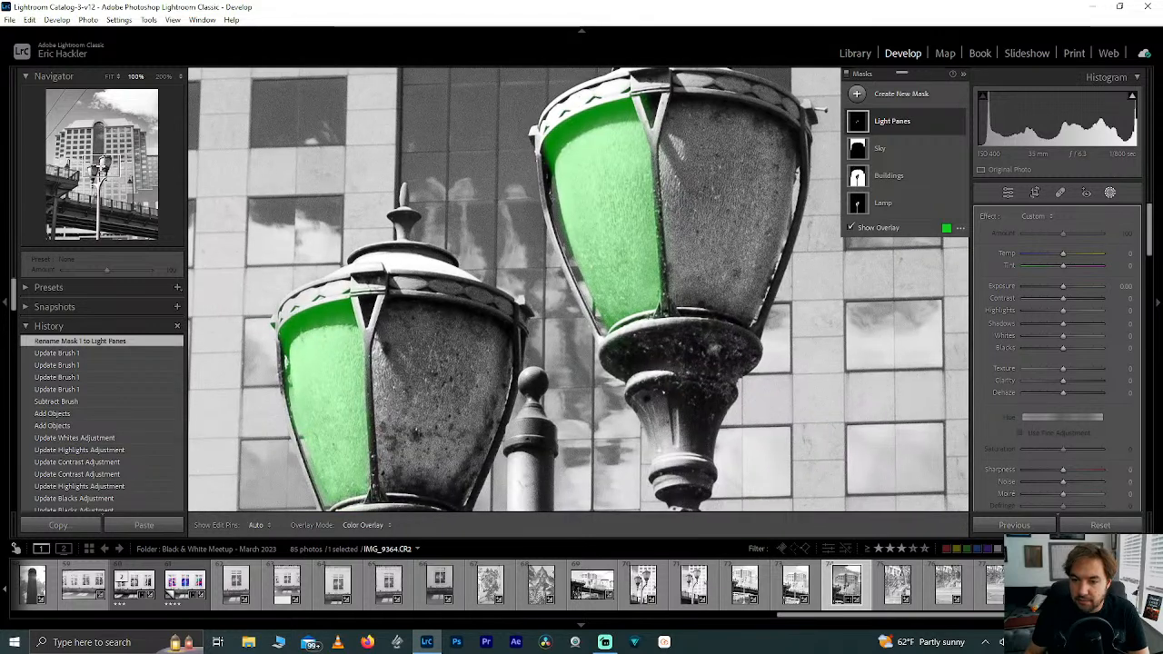
left_click(912, 96)
left_click(921, 189)
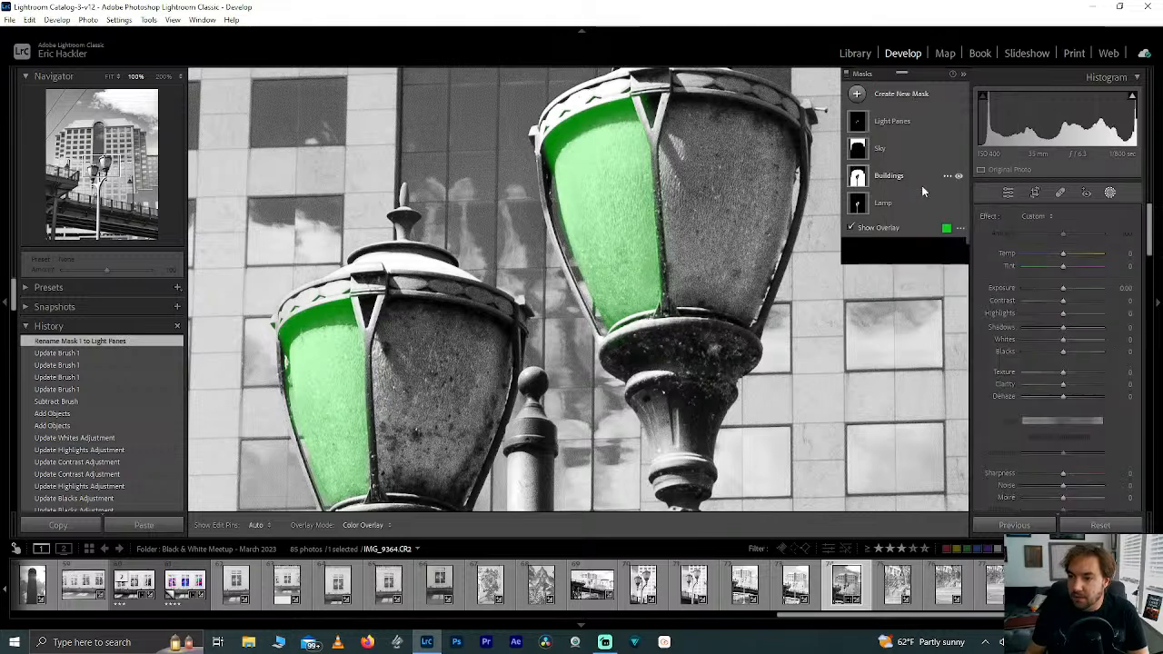
mouse_move(692, 113)
left_mouse_down()
mouse_move(771, 124)
mouse_move(778, 155)
mouse_move(749, 292)
mouse_move(697, 287)
mouse_move(714, 157)
mouse_move(688, 145)
mouse_move(695, 172)
left_mouse_up()
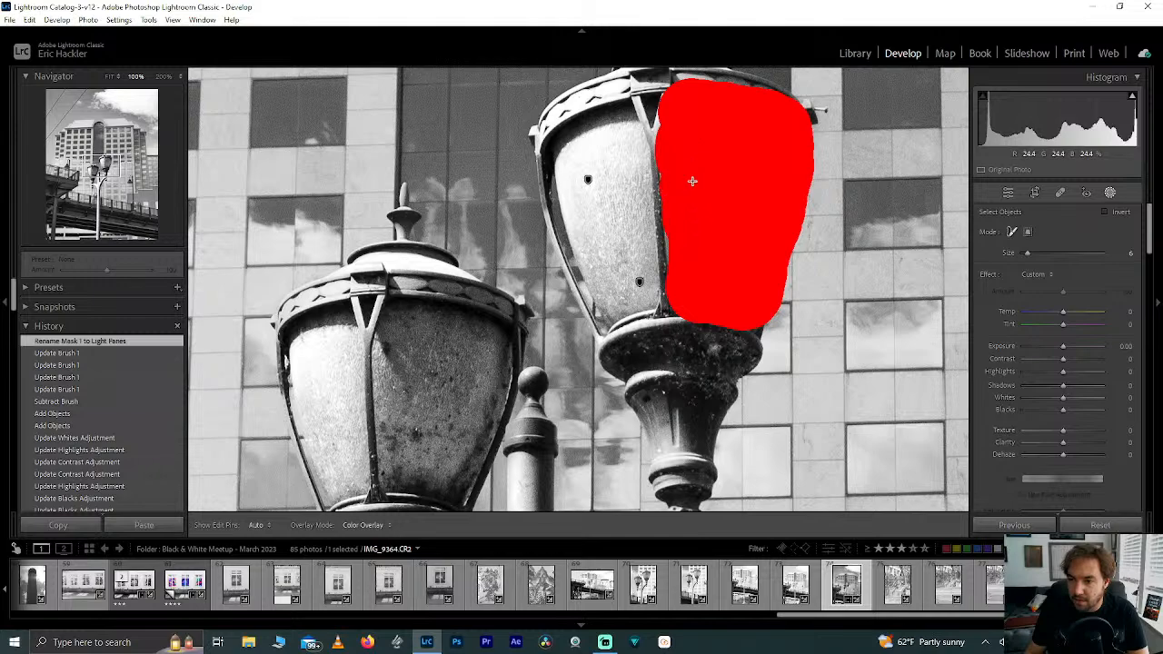
left_click_drag(697, 250, 700, 252)
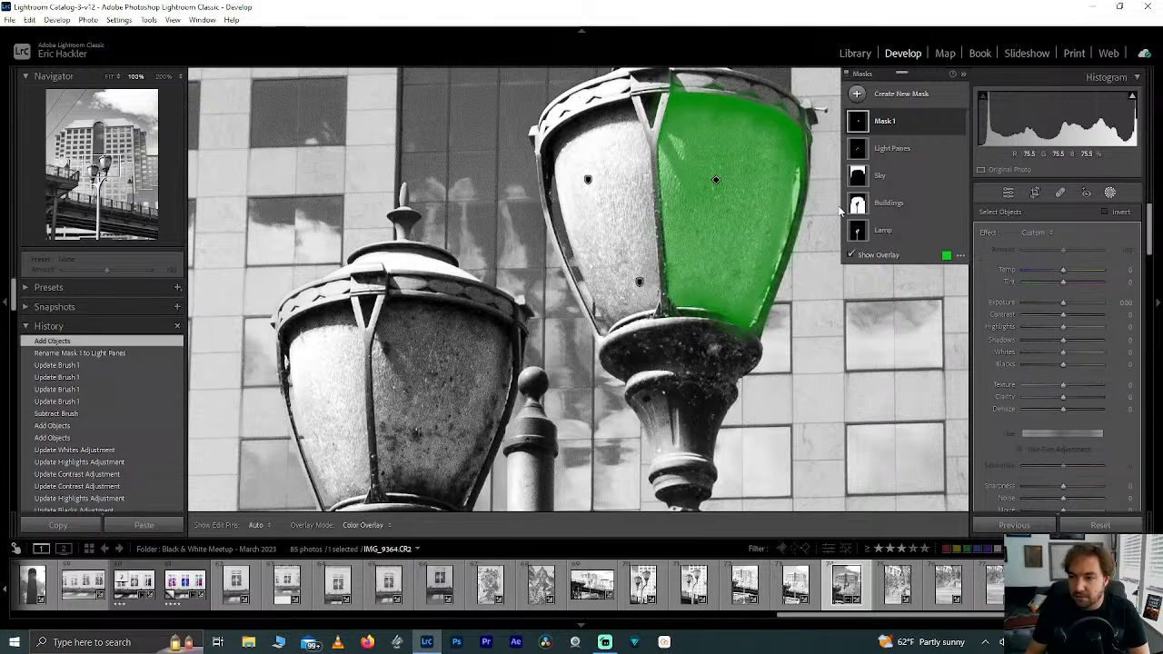
- Add the dark right glass panel of the lower street lamp to the new mask as a second object selection
left_click(907, 121)
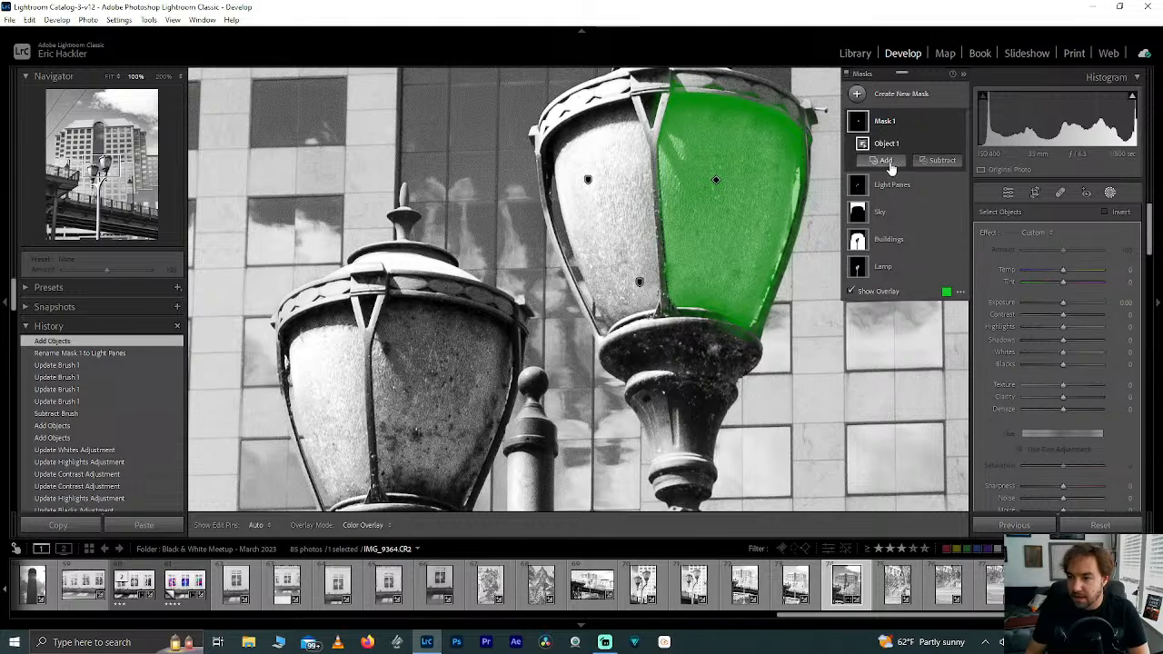
left_click(889, 165)
left_click(900, 261)
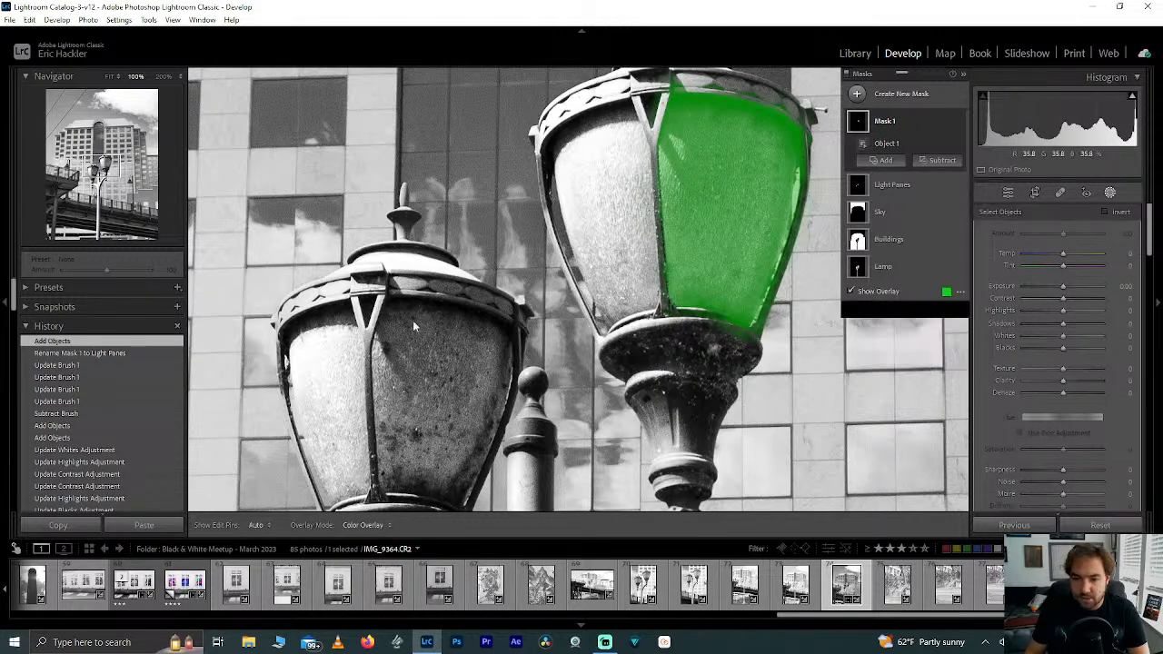
mouse_move(400, 310)
left_mouse_down()
mouse_move(486, 331)
mouse_move(448, 476)
mouse_move(403, 469)
mouse_move(404, 355)
left_mouse_up()
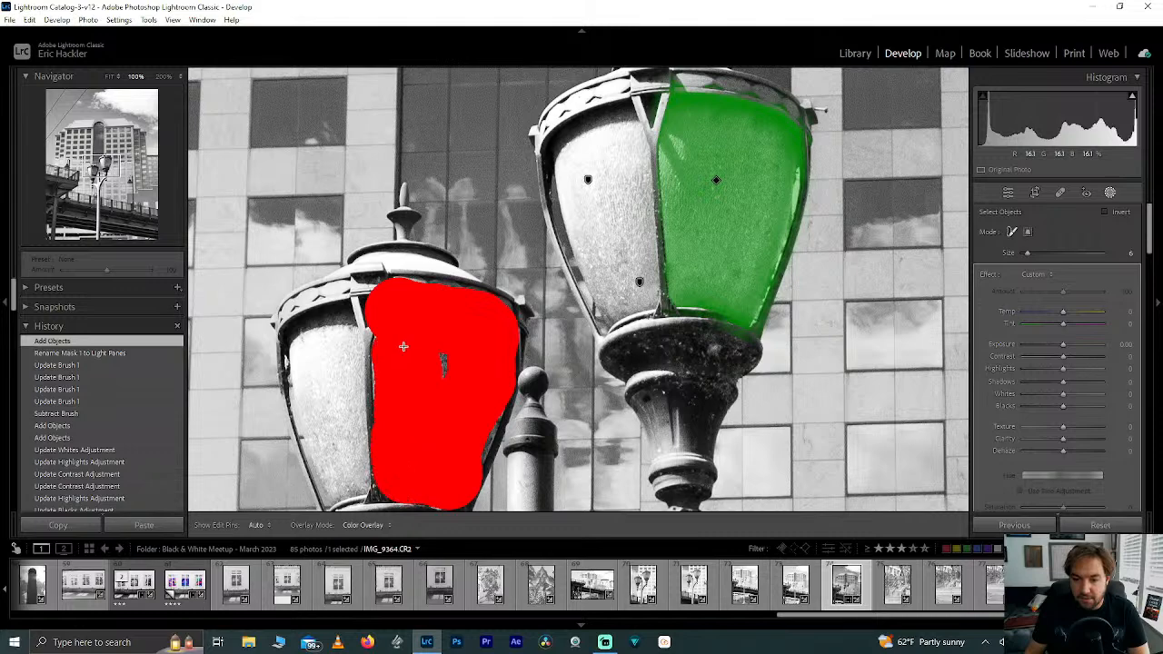
left_click_drag(441, 400, 441, 404)
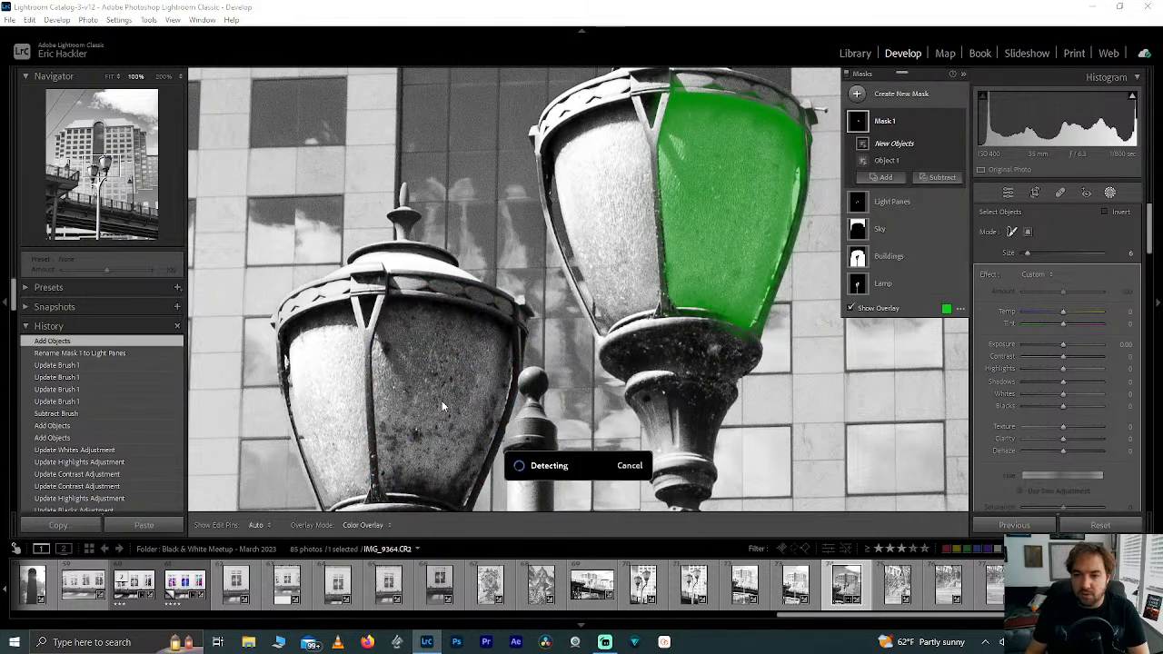